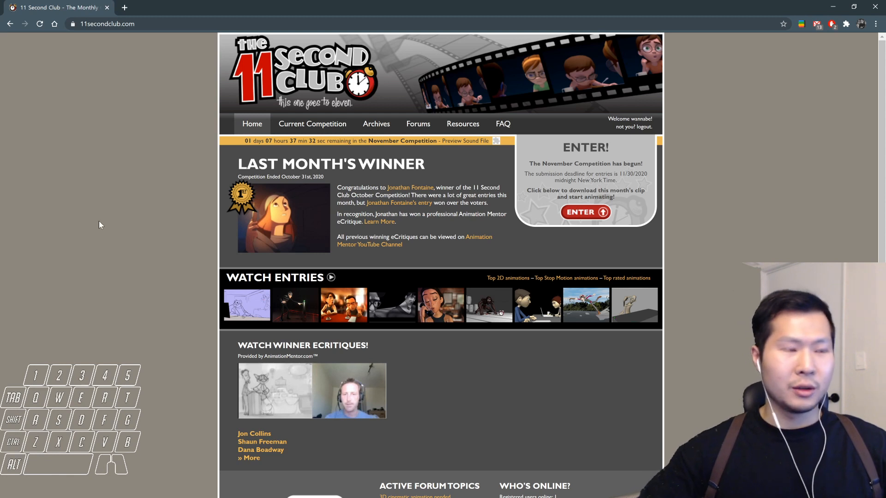
- Close the 11 Second Club browser window and, in Maya, select all of the girl's body controls to show their animation curves
{"action": "left_click", "coordinate": [875, 13]}
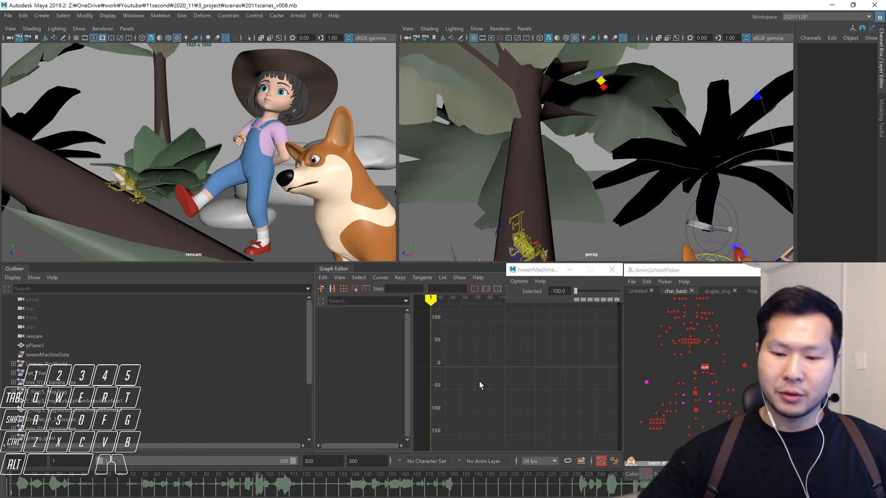
{"action": "left_click", "coordinate": [744, 366]}
{"action": "left_click_drag", "start_coordinate": [452, 326], "coordinate": [531, 418]}
{"action": "left_click", "coordinate": [487, 435]}
{"action": "right_click_drag", "start_coordinate": [488, 437], "coordinate": [490, 416], "text": "alt"}
{"action": "middle_click_drag", "start_coordinate": [524, 408], "coordinate": [494, 399], "text": "alt"}
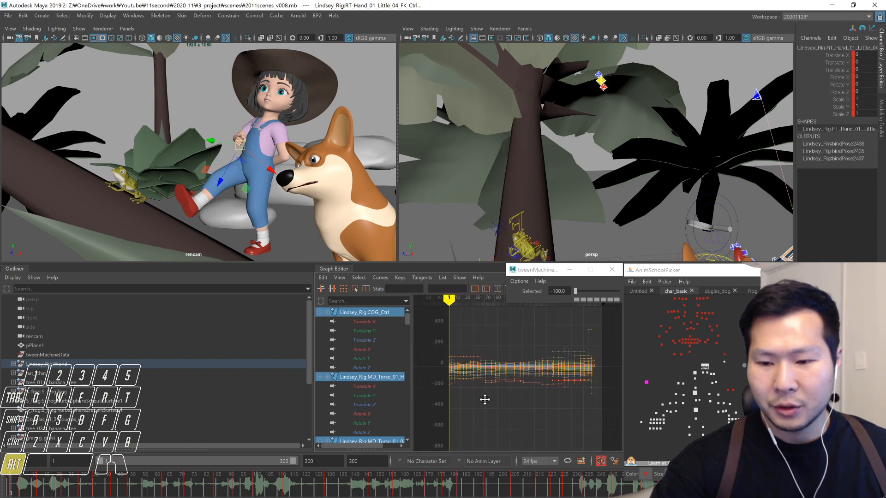
{"action": "scroll", "coordinate": [494, 400], "scroll_direction": "down", "scroll_amount": 3, "text": "alt"}
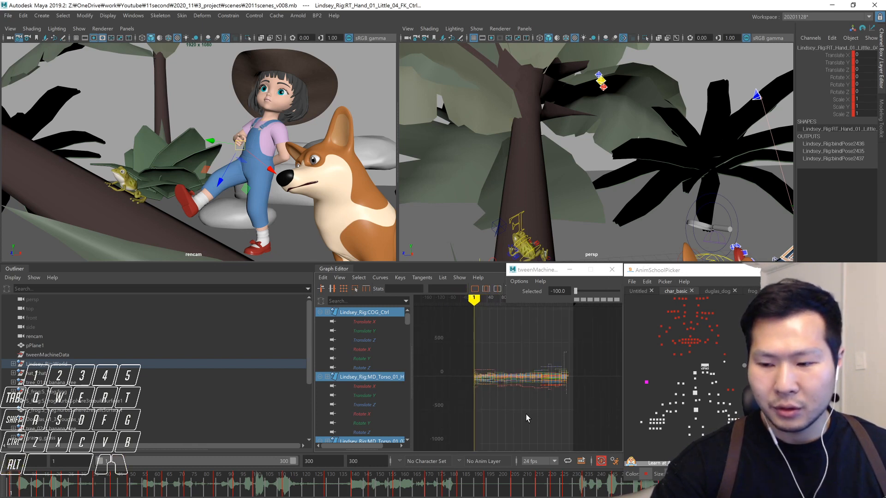
- Set the default in and out tangents to Auto in the animation preferences and save them
{"action": "left_click", "coordinate": [614, 461]}
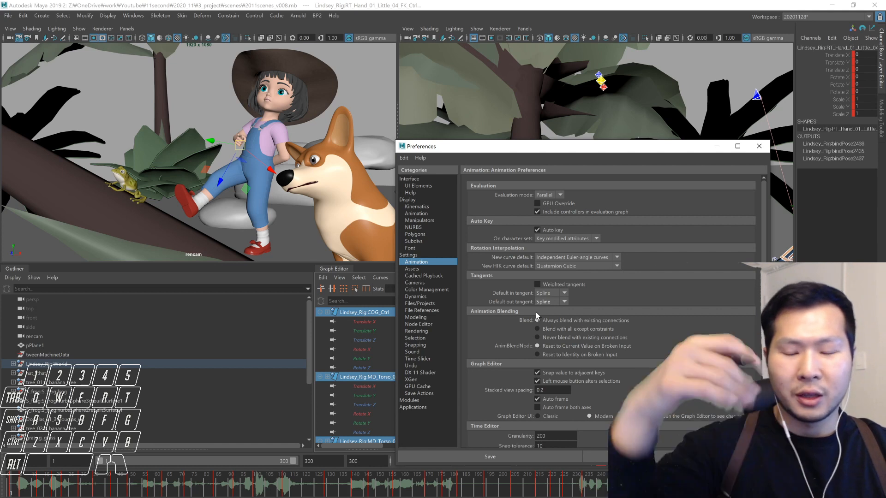
{"action": "left_click", "coordinate": [564, 294]}
{"action": "left_click", "coordinate": [547, 349]}
{"action": "left_click", "coordinate": [564, 302]}
{"action": "left_click", "coordinate": [544, 358]}
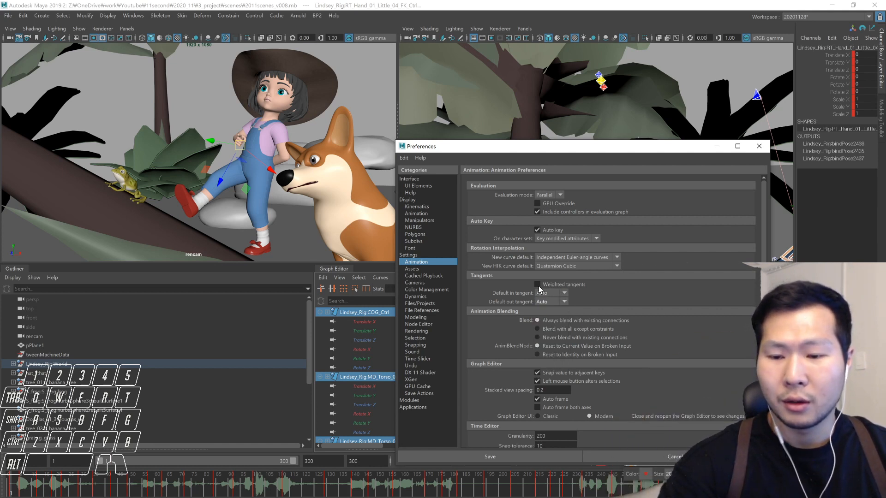
{"action": "left_click", "coordinate": [507, 457]}
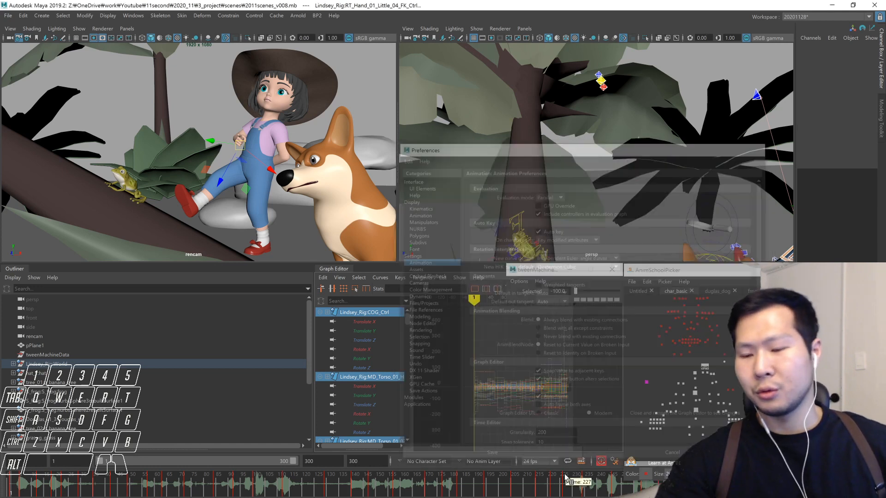
- Check the girl's poses along the timeline and shorten the playback range to frames 1–117
{"action": "left_click", "coordinate": [491, 382]}
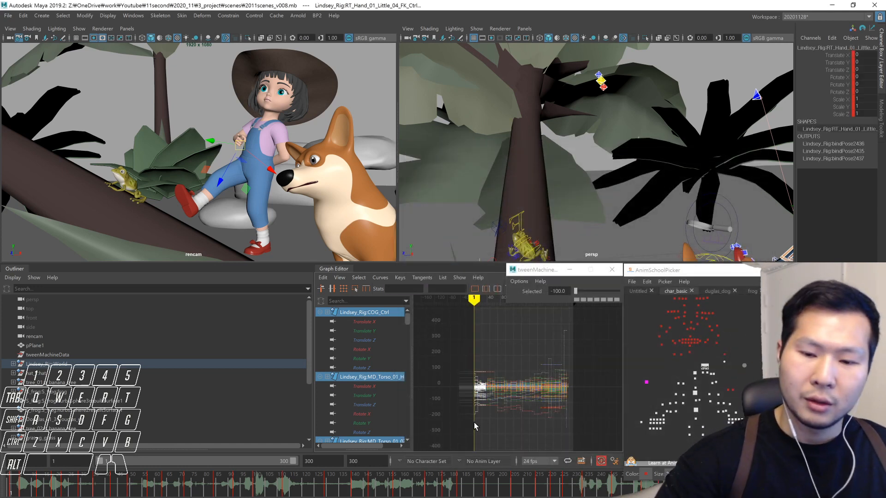
{"action": "key", "text": "a"}
{"action": "mouse_move", "coordinate": [499, 377]}
{"action": "right_mouse_down", "text": "alt"}
{"action": "mouse_move", "coordinate": [494, 386]}
{"action": "mouse_move", "coordinate": [506, 392]}
{"action": "right_mouse_up", "text": "alt"}
{"action": "left_click", "coordinate": [286, 487]}
{"action": "left_click", "coordinate": [335, 490]}
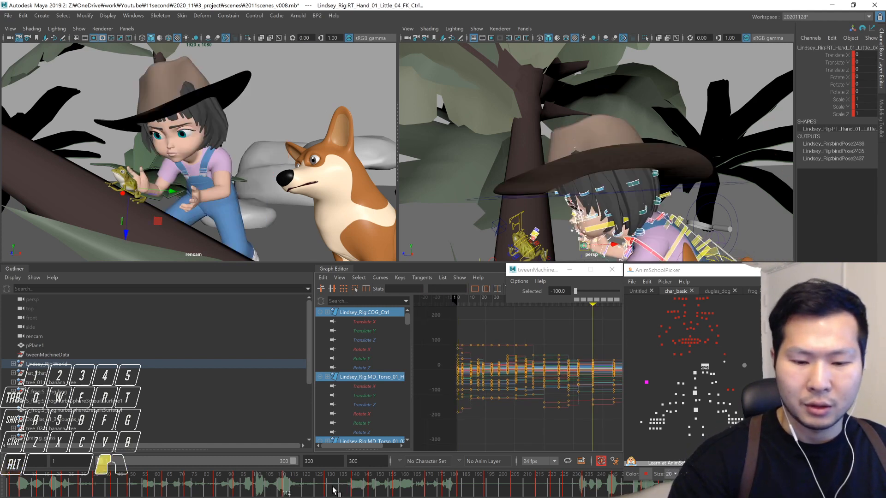
{"action": "left_click", "coordinate": [375, 489]}
{"action": "left_click_drag", "start_coordinate": [293, 461], "coordinate": [172, 460]}
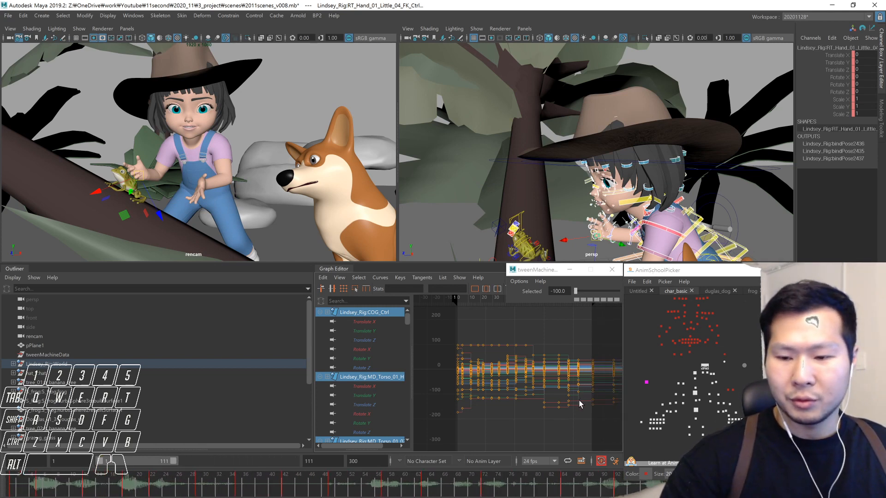
{"action": "left_click_drag", "start_coordinate": [174, 460], "coordinate": [178, 461]}
- Convert the stepped keys of the selected controls from frame 1 to frame 112 to Auto tangents
{"action": "left_click_drag", "start_coordinate": [600, 333], "coordinate": [441, 439]}
{"action": "key", "text": "alt+2"}
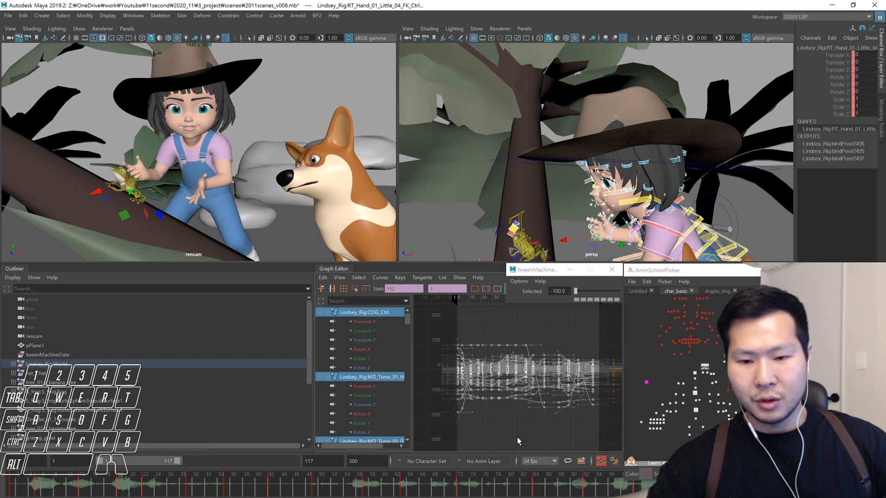
{"action": "left_click", "coordinate": [530, 434]}
- Set the keys at frame 1 to Spline tangents and minimize the tweenMachine window
{"action": "left_click", "coordinate": [9, 488]}
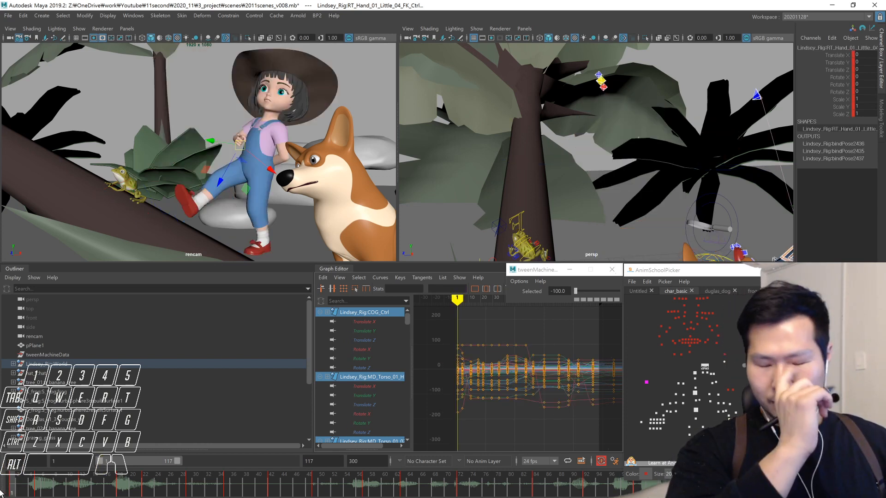
{"action": "left_click_drag", "start_coordinate": [459, 345], "coordinate": [444, 441]}
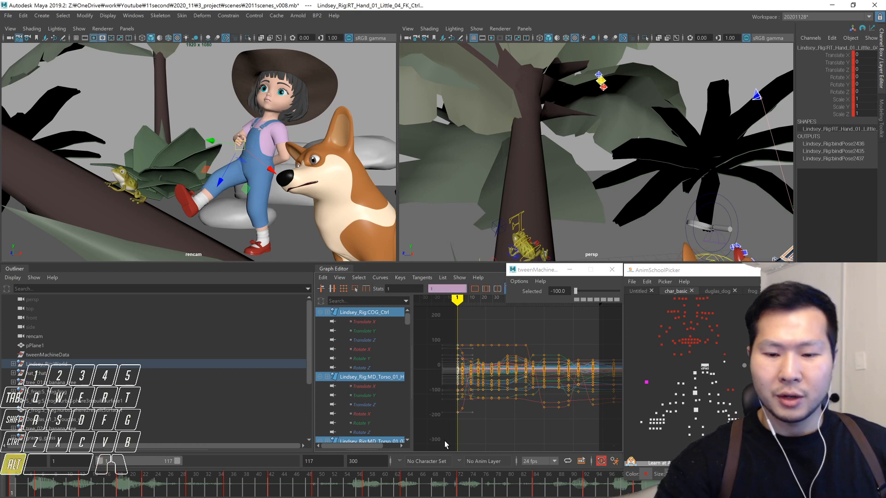
{"action": "left_click", "coordinate": [570, 270]}
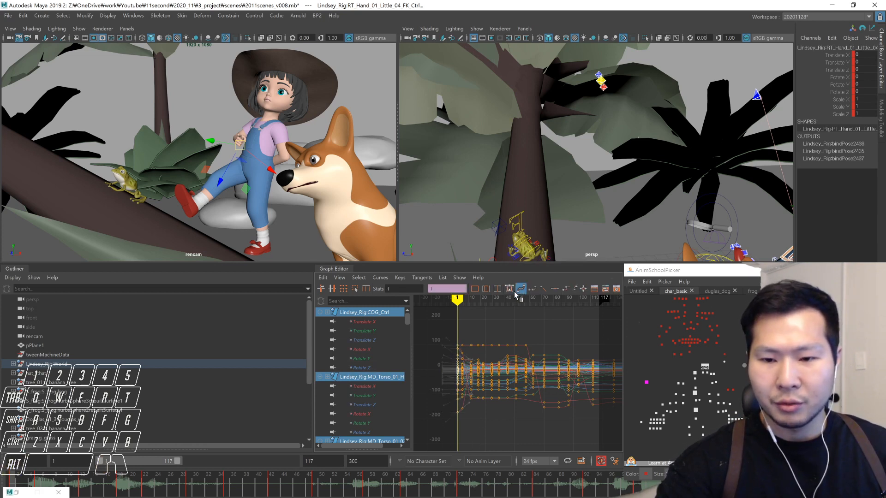
{"action": "left_click", "coordinate": [486, 414]}
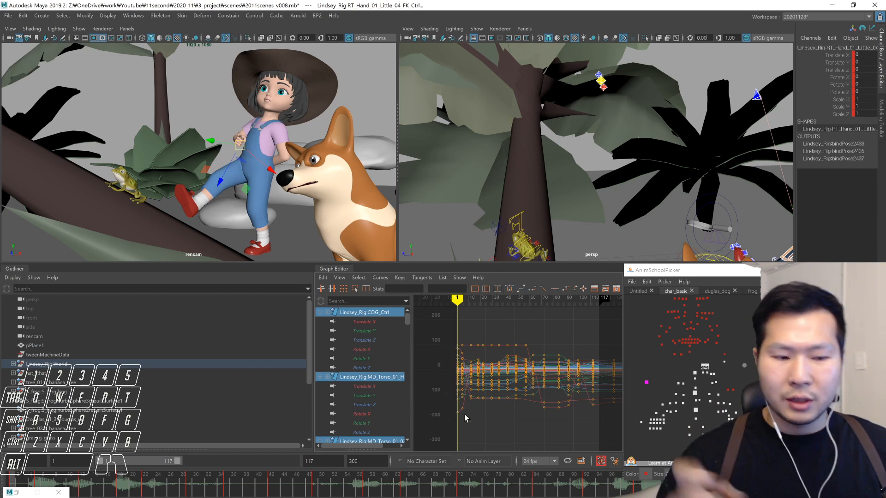
- Move to frame 5 and try Auto tangents on the selected controls' keys at frame 1
{"action": "key", "text": "alt+period"}
{"action": "key", "text": "alt+period"}
{"action": "key", "text": "alt+period"}
{"action": "key", "text": "alt+period"}
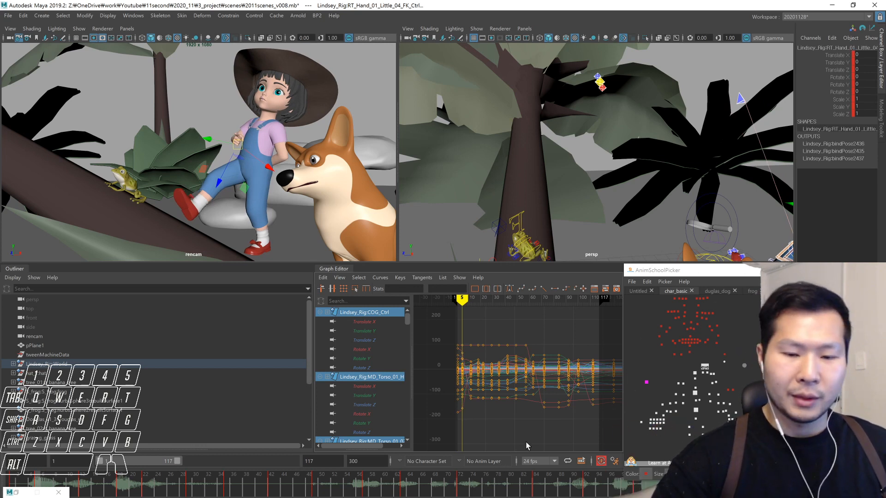
{"action": "left_click_drag", "start_coordinate": [461, 334], "coordinate": [446, 414]}
{"action": "key", "text": "a"}
{"action": "middle_click_drag", "start_coordinate": [502, 411], "coordinate": [572, 374], "text": "alt"}
{"action": "right_click_drag", "start_coordinate": [524, 410], "coordinate": [561, 409], "text": "alt+shift"}
{"action": "middle_click_drag", "start_coordinate": [531, 412], "coordinate": [559, 421], "text": "alt"}
{"action": "key", "text": "F1"}
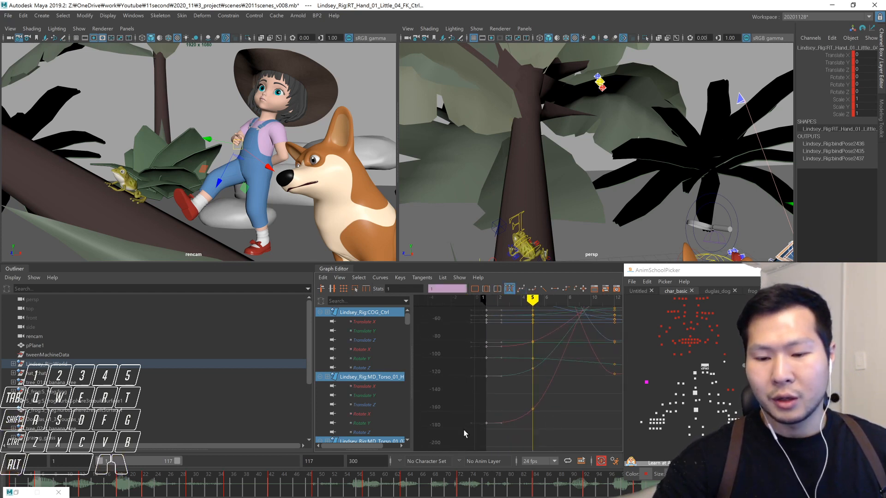
{"action": "middle_click_drag", "start_coordinate": [508, 339], "coordinate": [511, 419], "text": "alt"}
{"action": "middle_click_drag", "start_coordinate": [503, 371], "coordinate": [496, 427], "text": "alt"}
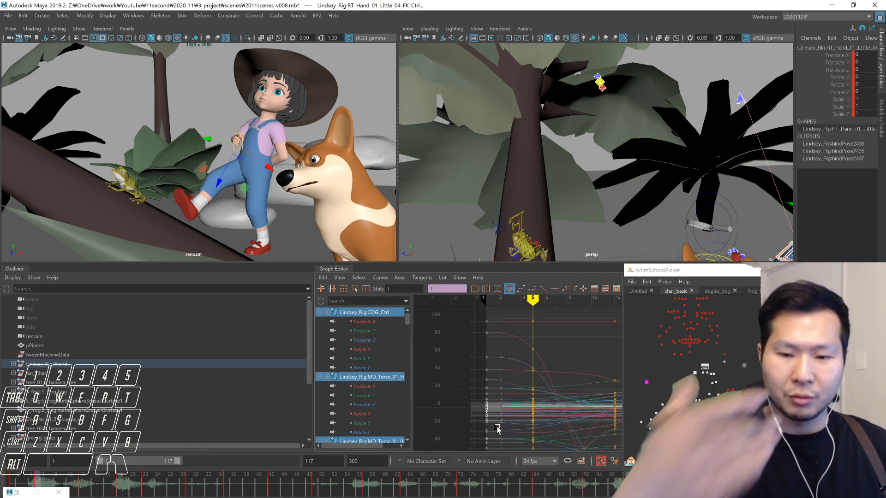
- Set the frame 1 keys back to Spline tangents and return to frame 1
{"action": "left_click", "coordinate": [533, 406]}
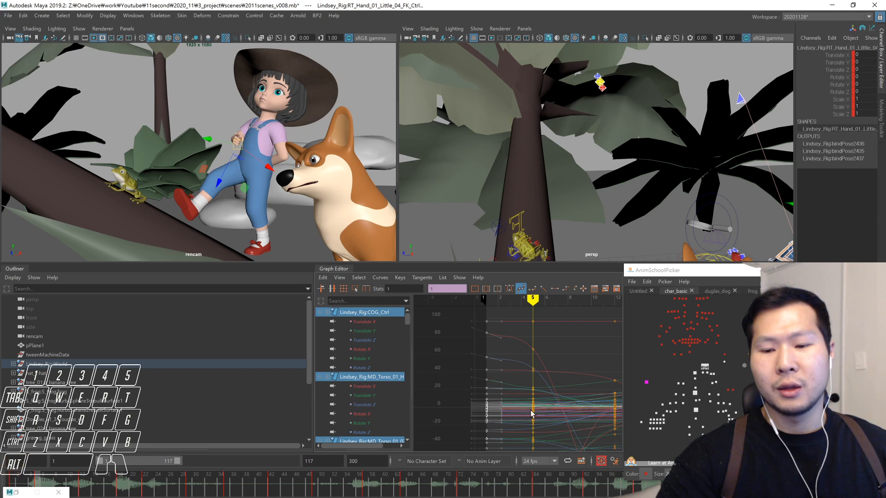
{"action": "right_click_drag", "start_coordinate": [536, 383], "coordinate": [531, 395], "text": "alt"}
{"action": "middle_click_drag", "start_coordinate": [523, 399], "coordinate": [521, 392], "text": "alt"}
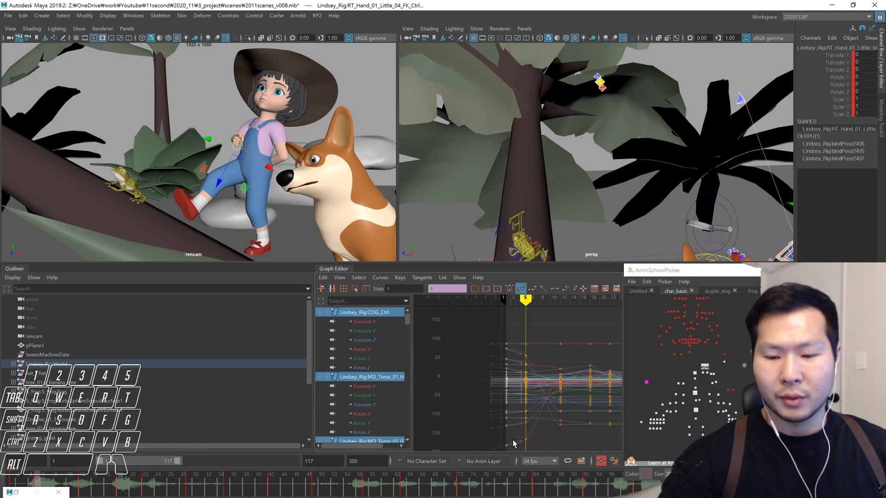
{"action": "middle_click_drag", "start_coordinate": [506, 447], "coordinate": [520, 388], "text": "alt"}
{"action": "right_click_drag", "start_coordinate": [517, 392], "coordinate": [525, 408], "text": "alt"}
{"action": "key", "text": "comma"}
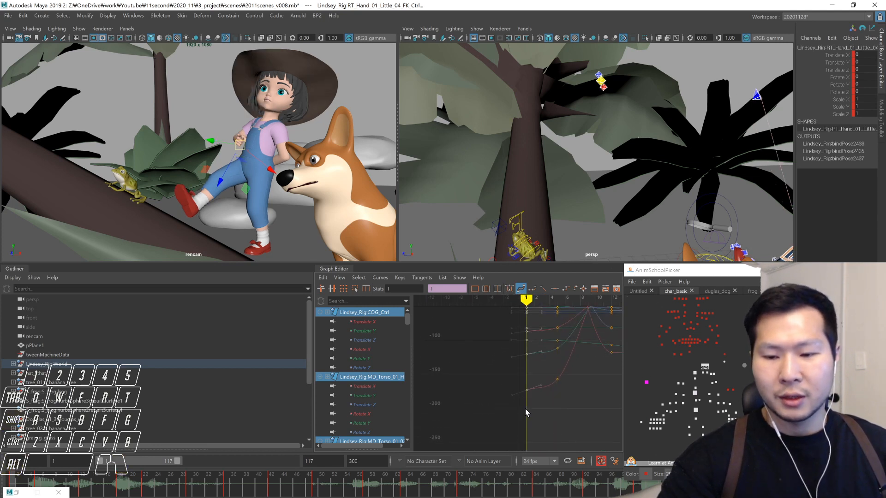
- Step forward from frame 1 and examine how the curves run between the first two sets of keys
{"action": "key", "text": "alt+period"}
{"action": "key", "text": "alt+period"}
{"action": "key", "text": "alt+period"}
{"action": "key", "text": "alt+period"}
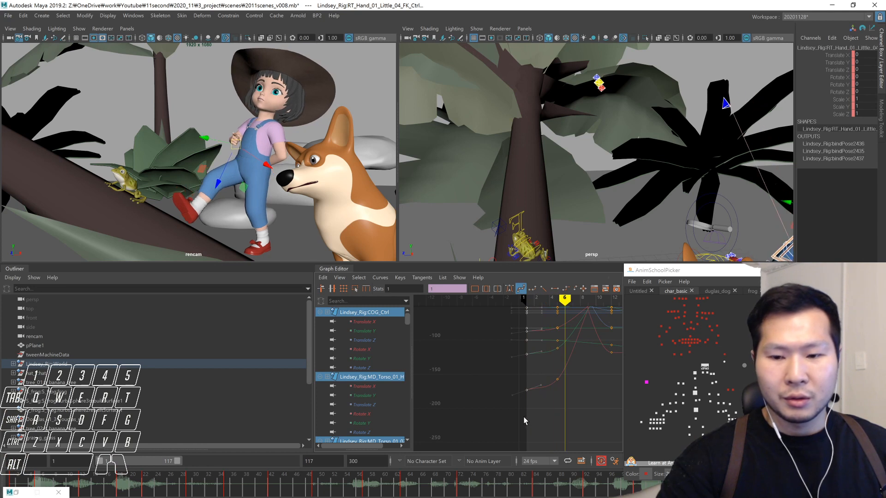
{"action": "right_click_drag", "start_coordinate": [544, 408], "coordinate": [538, 389], "text": "alt"}
{"action": "middle_click_drag", "start_coordinate": [537, 388], "coordinate": [530, 397], "text": "alt"}
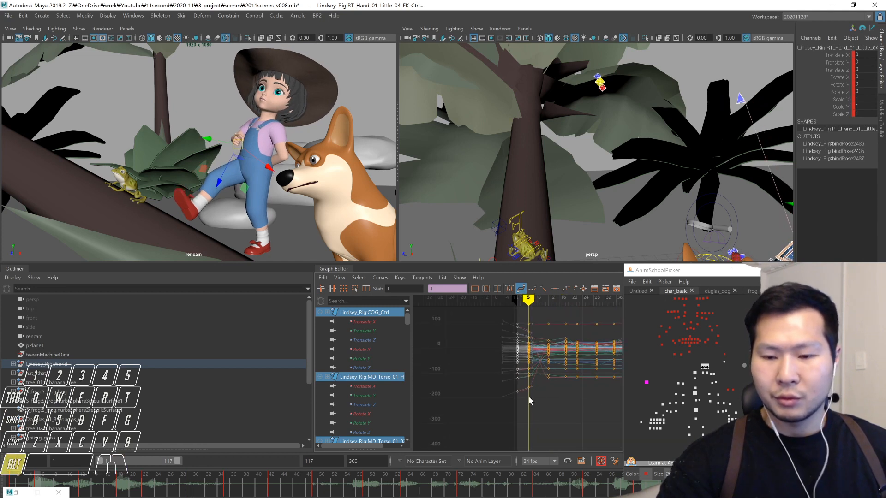
{"action": "right_click_drag", "start_coordinate": [530, 396], "coordinate": [537, 397], "text": "alt"}
{"action": "middle_click_drag", "start_coordinate": [537, 402], "coordinate": [530, 403], "text": "alt"}
{"action": "left_click", "coordinate": [520, 401]}
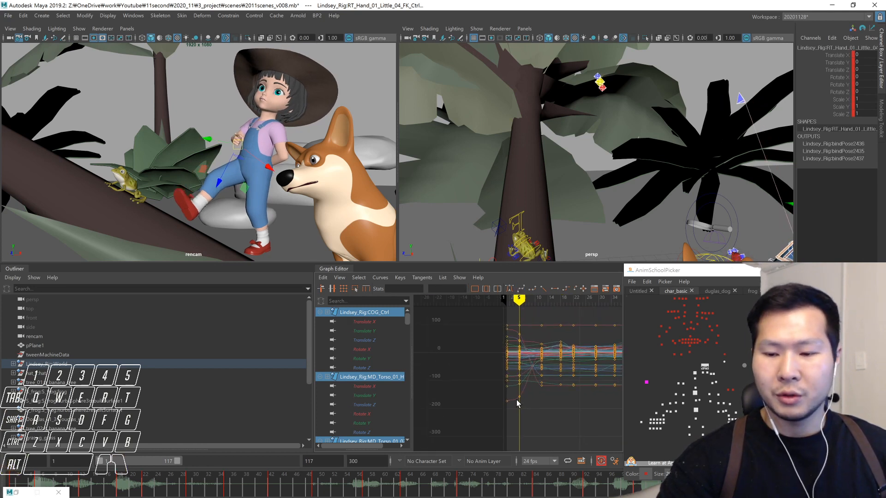
- Select the lowest curve's keys at frames 5 and 1 in turn and compare their tangent handles
{"action": "right_click_drag", "start_coordinate": [487, 413], "coordinate": [499, 413], "text": "alt"}
{"action": "middle_click_drag", "start_coordinate": [499, 414], "coordinate": [502, 423], "text": "alt"}
{"action": "left_click_drag", "start_coordinate": [530, 430], "coordinate": [516, 414]}
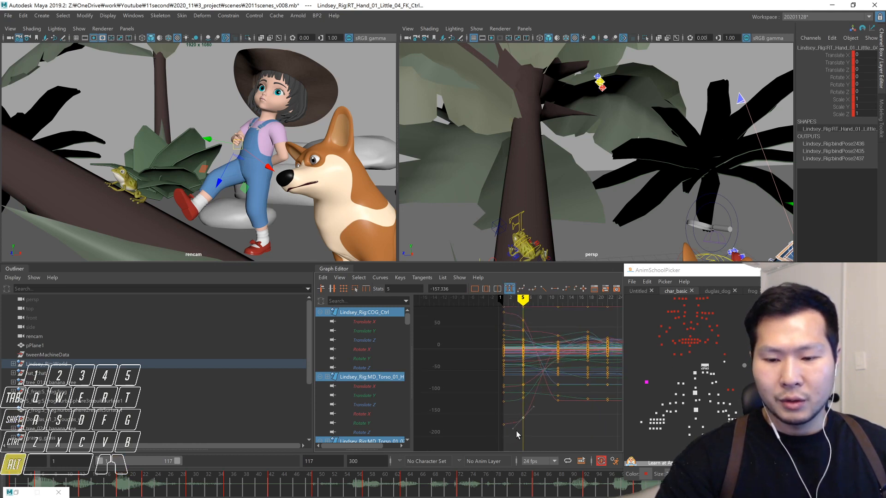
{"action": "right_click_drag", "start_coordinate": [516, 432], "coordinate": [527, 429], "text": "alt"}
{"action": "middle_click_drag", "start_coordinate": [526, 430], "coordinate": [530, 395], "text": "alt"}
{"action": "mouse_move", "coordinate": [529, 394]}
{"action": "right_mouse_down", "text": "alt"}
{"action": "mouse_move", "coordinate": [524, 407]}
{"action": "mouse_move", "coordinate": [536, 409]}
{"action": "mouse_move", "coordinate": [534, 399]}
{"action": "mouse_move", "coordinate": [534, 408]}
{"action": "mouse_move", "coordinate": [514, 405]}
{"action": "mouse_move", "coordinate": [514, 396]}
{"action": "right_mouse_up", "text": "alt"}
{"action": "left_click_drag", "start_coordinate": [471, 395], "coordinate": [493, 423]}
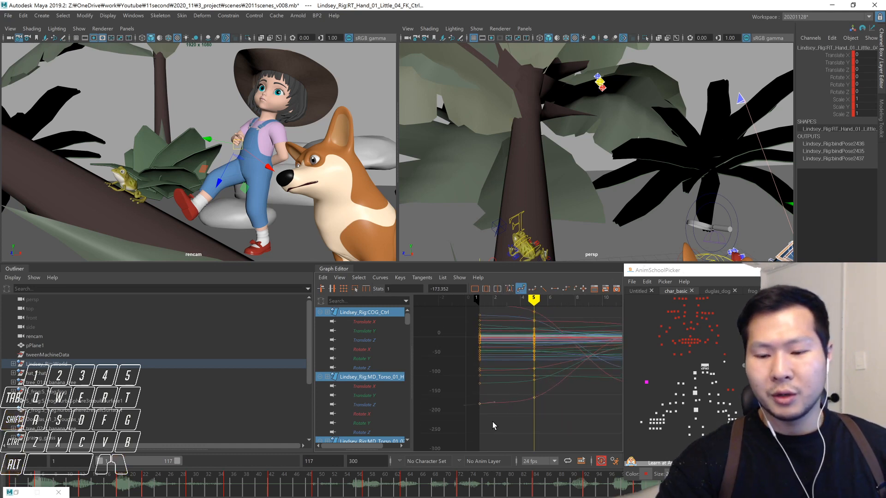
{"action": "left_click", "coordinate": [534, 397]}
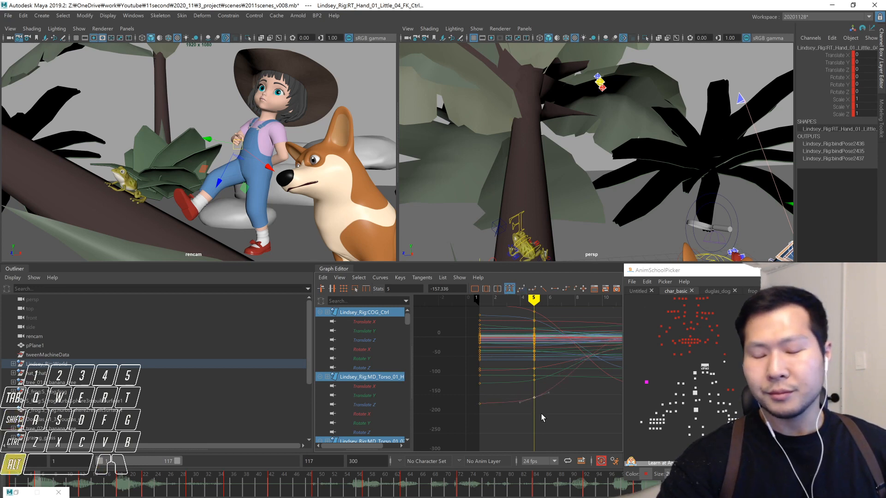
- Box-select a group of keys on the curves in the Graph Editor and delete them
{"action": "right_click_drag", "start_coordinate": [540, 418], "coordinate": [526, 418], "text": "alt"}
{"action": "left_click", "coordinate": [526, 421]}
{"action": "left_click_drag", "start_coordinate": [517, 328], "coordinate": [497, 406]}
{"action": "right_click_drag", "start_coordinate": [530, 420], "coordinate": [519, 401], "text": "alt"}
{"action": "middle_click_drag", "start_coordinate": [536, 396], "coordinate": [436, 399], "text": "alt"}
{"action": "left_click_drag", "start_coordinate": [508, 371], "coordinate": [484, 406]}
{"action": "key", "text": "Delete"}
- Review the animation curves before and after the end of the playback range
{"action": "middle_click_drag", "start_coordinate": [480, 408], "coordinate": [540, 413], "text": "alt"}
{"action": "left_click", "coordinate": [477, 368]}
{"action": "left_click_drag", "start_coordinate": [478, 369], "coordinate": [553, 419]}
{"action": "right_click_drag", "start_coordinate": [469, 414], "coordinate": [537, 412], "text": "alt"}
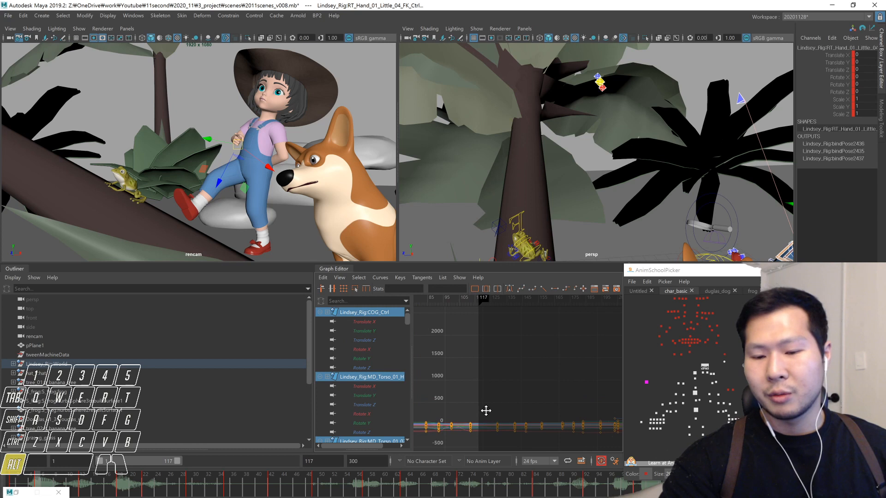
{"action": "middle_click_drag", "start_coordinate": [484, 411], "coordinate": [617, 366], "text": "alt"}
{"action": "right_click_drag", "start_coordinate": [554, 385], "coordinate": [528, 390], "text": "alt"}
{"action": "middle_click_drag", "start_coordinate": [527, 389], "coordinate": [552, 399], "text": "alt"}
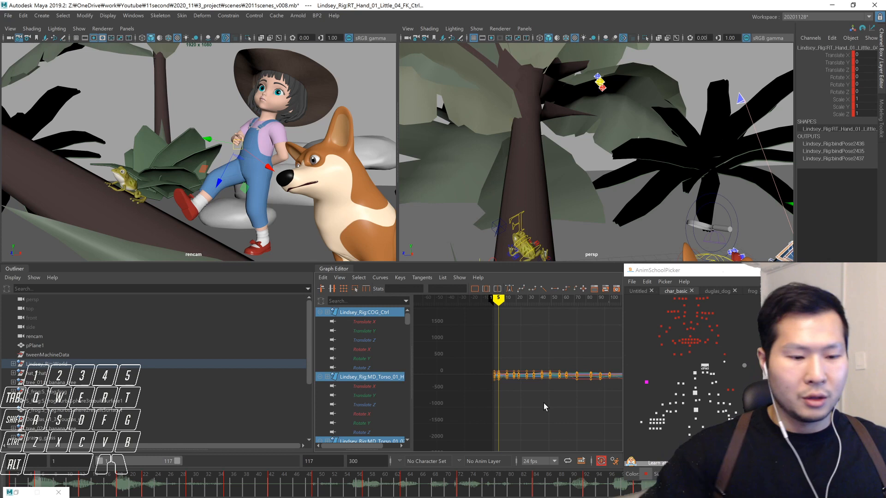
- Play the splined animation from frame 1, stop it, and step back key by key to frame 1
{"action": "left_click", "coordinate": [15, 492]}
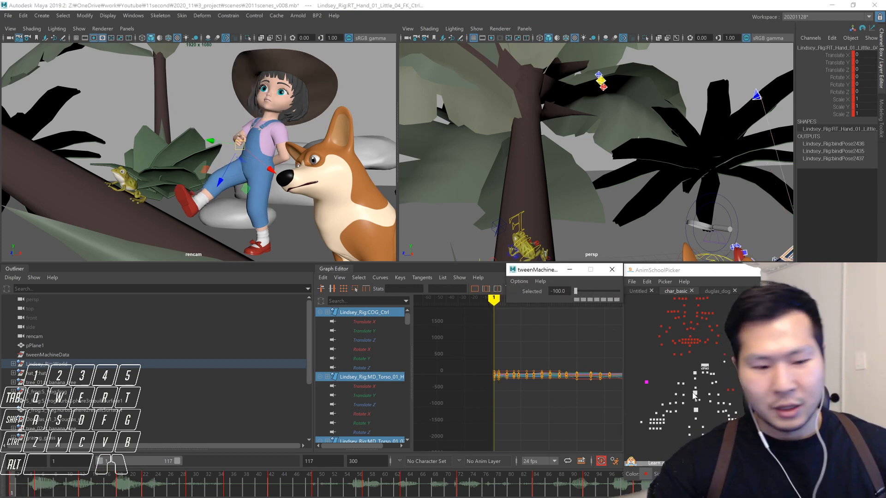
{"action": "key", "text": "alt+shift+v"}
{"action": "key", "text": "alt+v"}
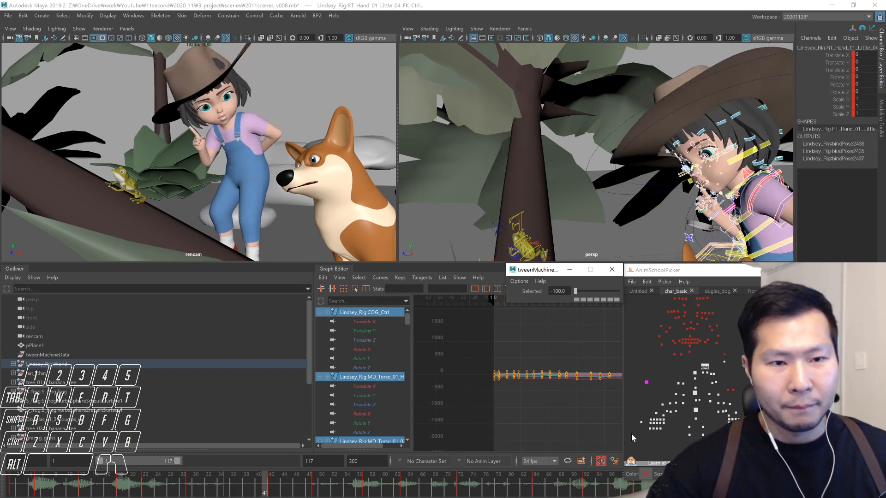
{"action": "key", "text": "2"}
{"action": "key", "text": "1"}
{"action": "key", "text": "1"}
{"action": "key", "text": "1"}
{"action": "key", "text": "1"}
{"action": "key", "text": "1"}
{"action": "key", "text": "1"}
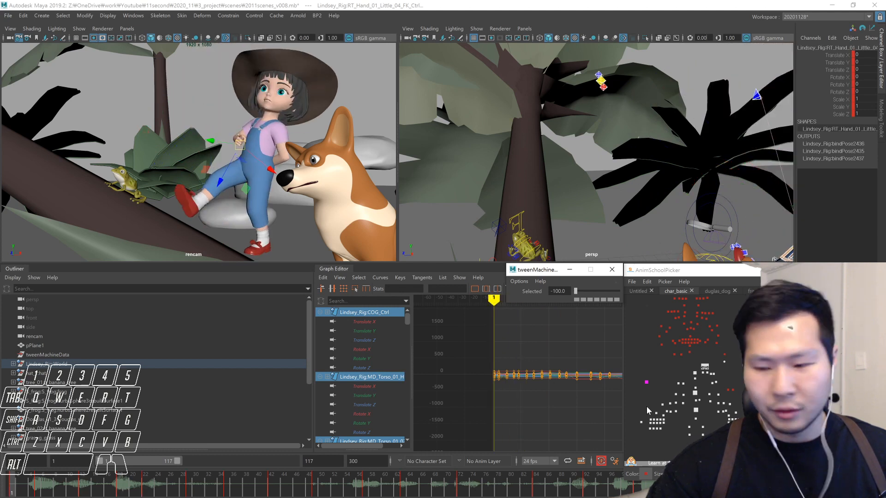
- Select the girl's COG control and play the animation to judge her overall body movement
{"action": "left_click", "coordinate": [696, 408]}
{"action": "key", "text": "2"}
{"action": "key", "text": "1"}
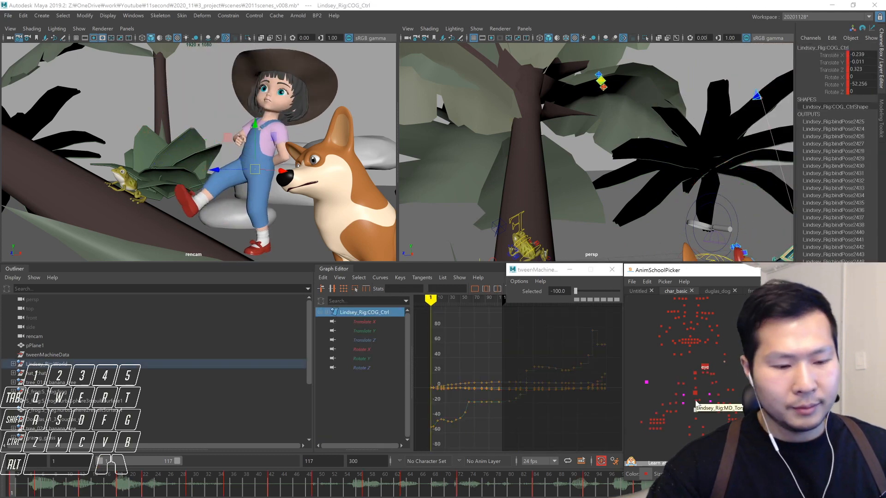
{"action": "key", "text": "alt+v"}
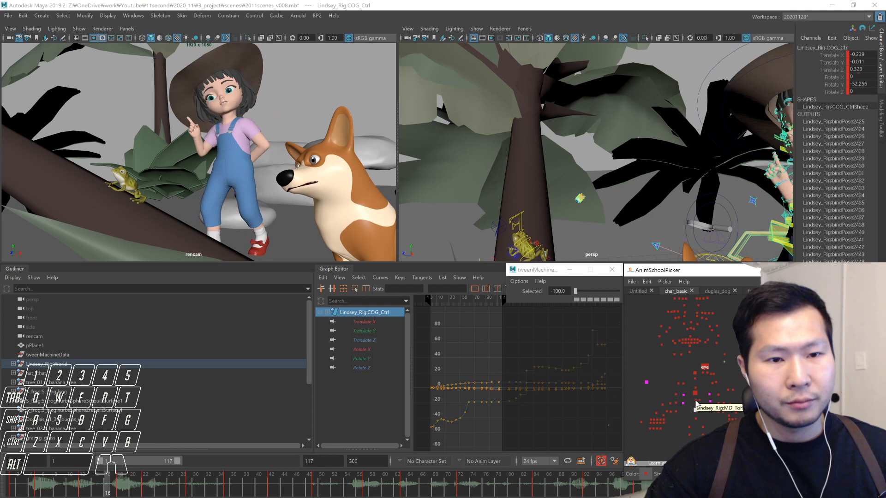
{"action": "key", "text": "alt+v"}
- Select the girl's right leg IK control at frame 5 and frame her raised foot in the perspective view
{"action": "left_click", "coordinate": [24, 480]}
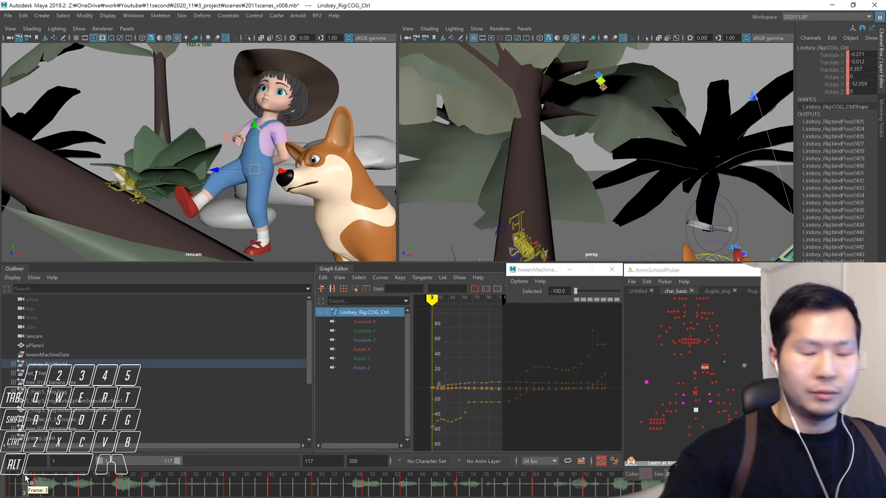
{"action": "key", "text": "2"}
{"action": "left_click", "coordinate": [690, 435]}
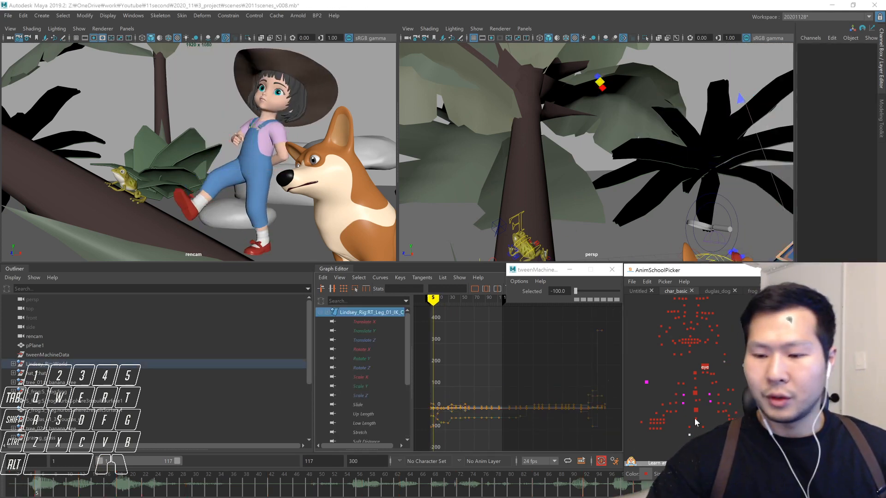
{"action": "key", "text": "f"}
{"action": "key", "text": "1"}
{"action": "scroll", "coordinate": [662, 228], "scroll_direction": "down", "scroll_amount": 5}
{"action": "left_click_drag", "start_coordinate": [663, 228], "coordinate": [602, 240], "text": "alt"}
{"action": "key", "text": "2"}
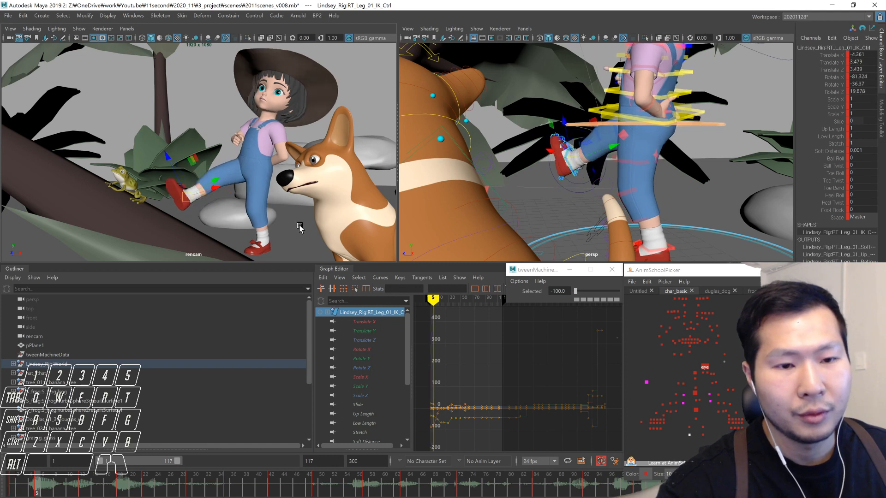
- Review the foot's motion through its keys and scrub the opening frames, ending on frame 5
{"action": "key", "text": "period"}
{"action": "key", "text": "period"}
{"action": "key", "text": "period"}
{"action": "key", "text": "period"}
{"action": "key", "text": "period"}
{"action": "key", "text": "period"}
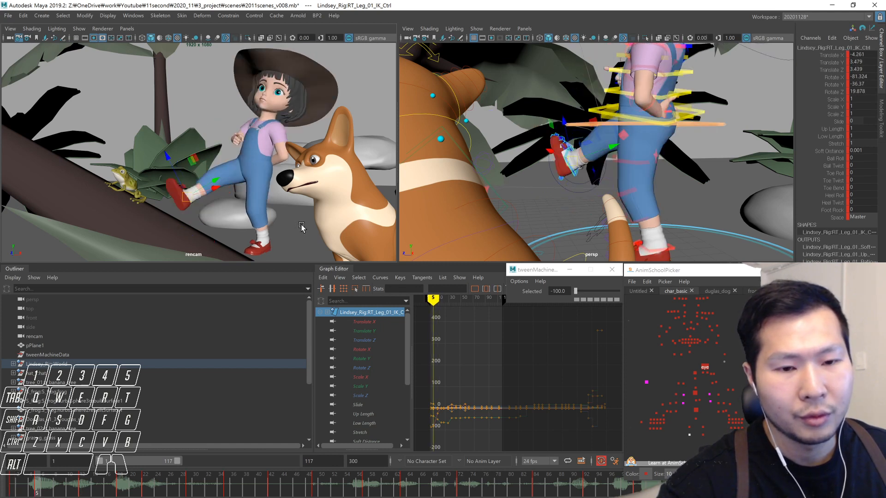
{"action": "key", "text": "period"}
{"action": "key", "text": "period"}
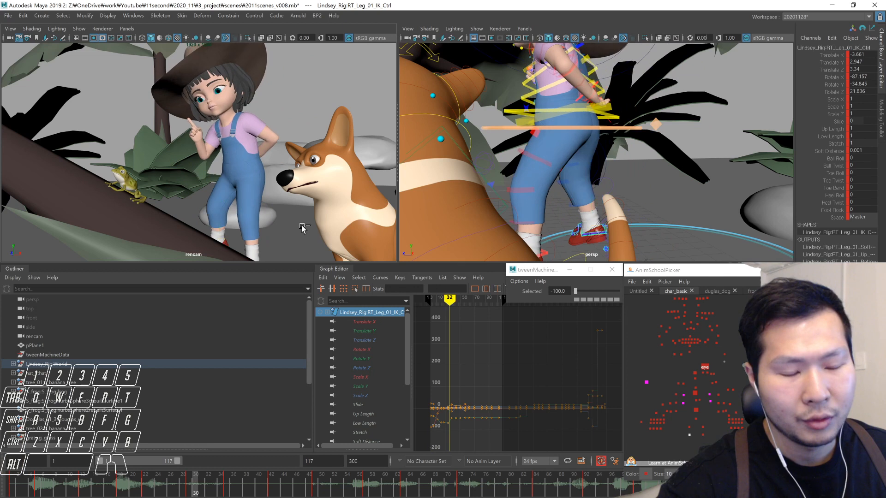
{"action": "left_click", "coordinate": [18, 485]}
{"action": "left_click_drag", "start_coordinate": [19, 484], "coordinate": [38, 483]}
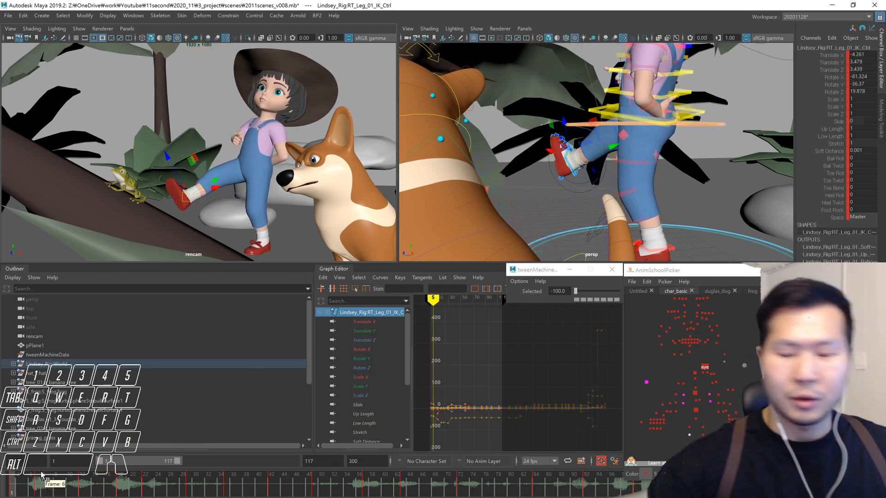
- Select the girl's right arm controls and blend their pose at frame 5 to 57.6 with tweenMachine
{"action": "left_click", "coordinate": [675, 413]}
{"action": "left_click_drag", "start_coordinate": [675, 413], "coordinate": [682, 387], "text": "shift"}
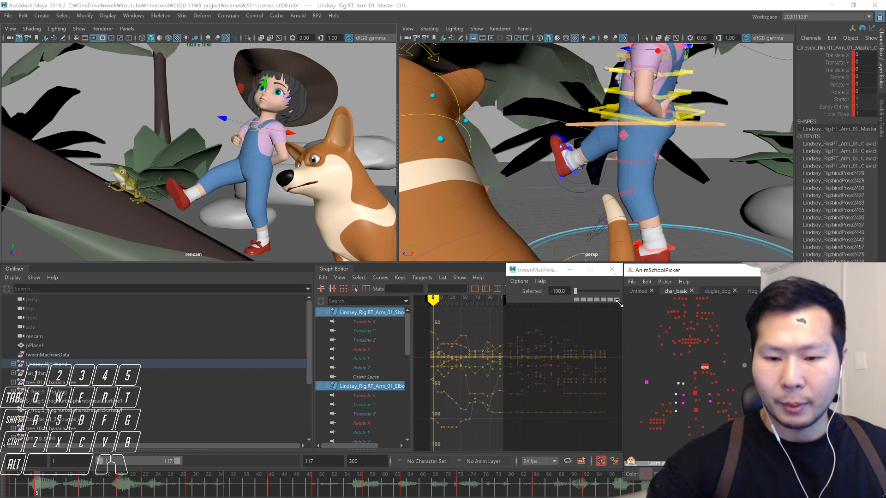
{"action": "left_click", "coordinate": [609, 289]}
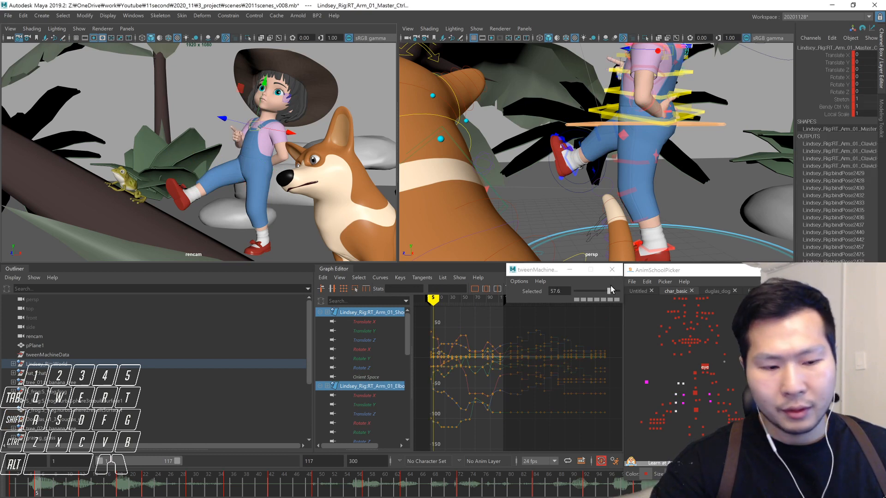
{"action": "key", "text": "comma"}
{"action": "key", "text": "alt+v"}
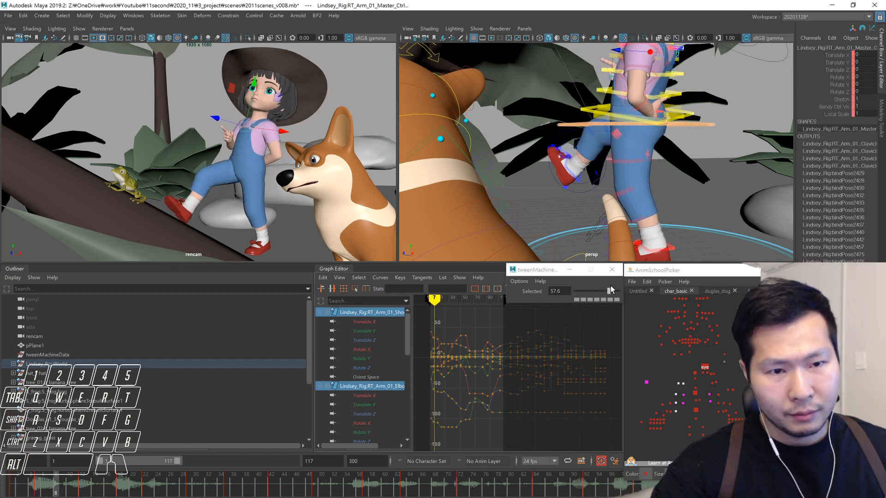
- Blend the right arm pose at frame 12 to -8.7 with tweenMachine, play it back, and return to frame 5
{"action": "left_click_drag", "start_coordinate": [610, 286], "coordinate": [585, 289]}
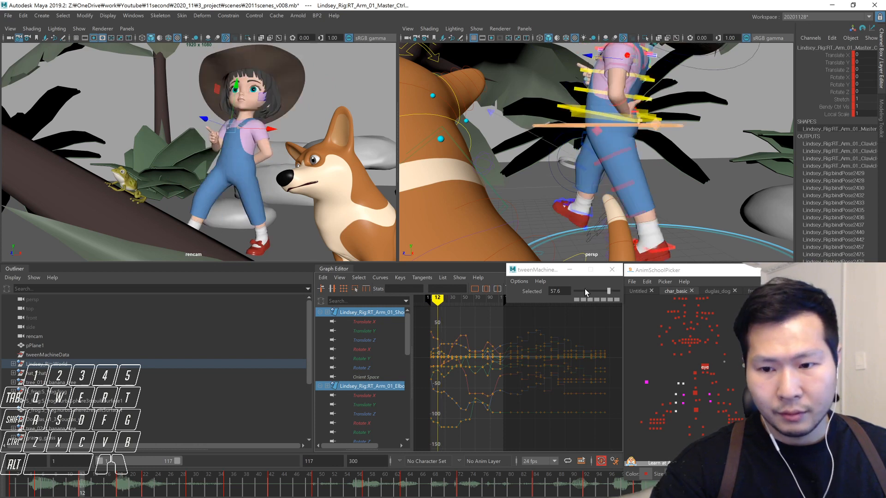
{"action": "key", "text": "comma"}
{"action": "left_click_drag", "start_coordinate": [588, 293], "coordinate": [595, 290]}
{"action": "key", "text": "comma"}
{"action": "key", "text": "alt+v"}
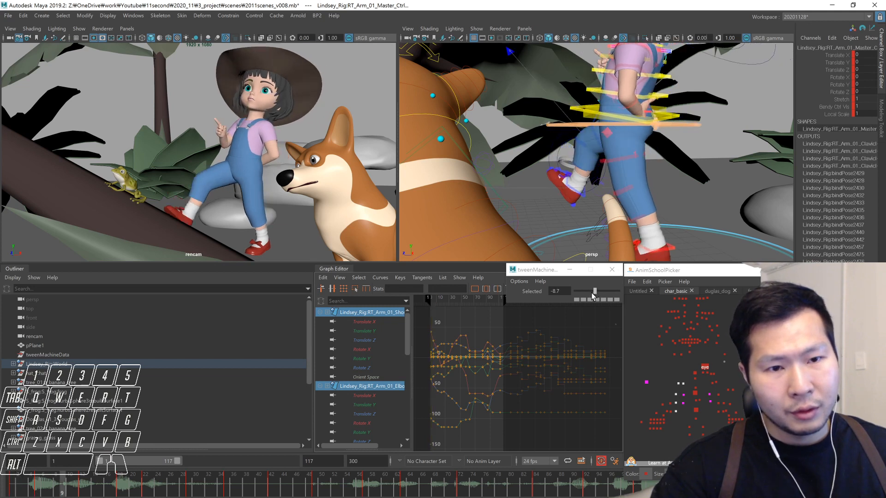
{"action": "key", "text": "alt+v"}
{"action": "left_click_drag", "start_coordinate": [17, 486], "coordinate": [95, 485]}
{"action": "key", "text": "comma"}
{"action": "key", "text": "comma"}
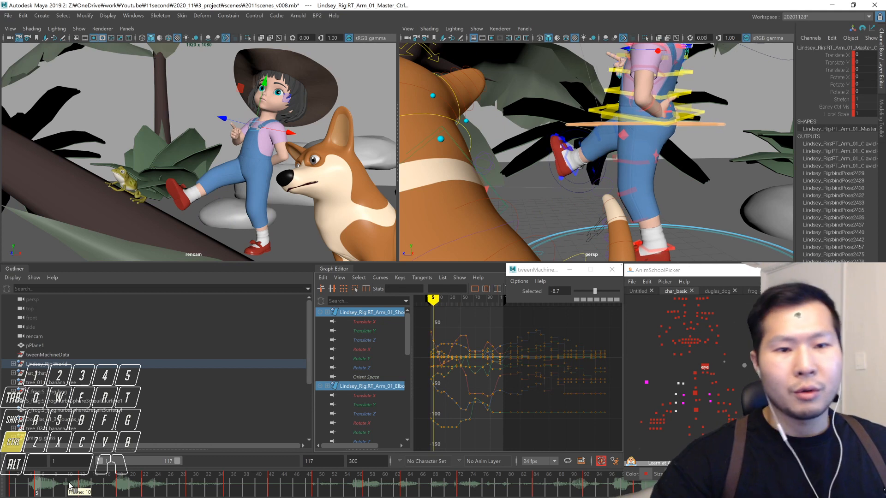
- Key the right leg IK control at frame 10 with tweenMachine at 100, and play the step back
{"action": "left_click", "coordinate": [696, 410]}
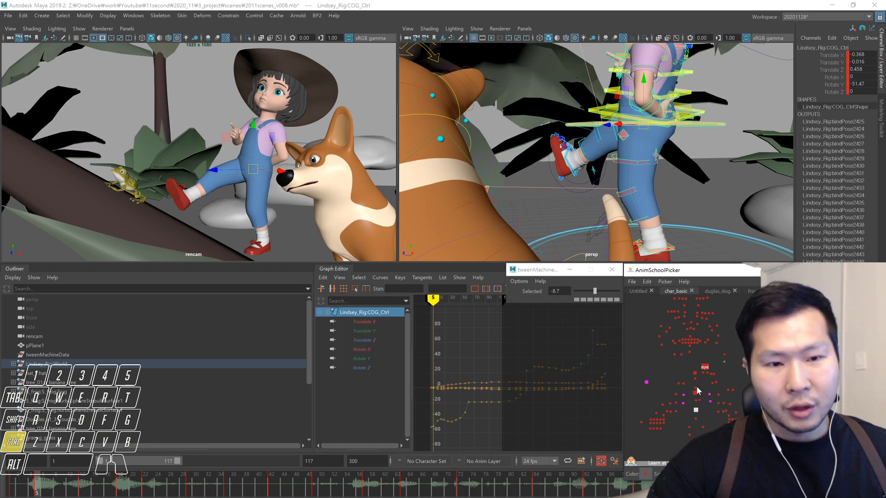
{"action": "key", "text": "period"}
{"action": "key", "text": "alt+period"}
{"action": "key", "text": "alt+period"}
{"action": "key", "text": "alt+period"}
{"action": "left_click", "coordinate": [697, 429]}
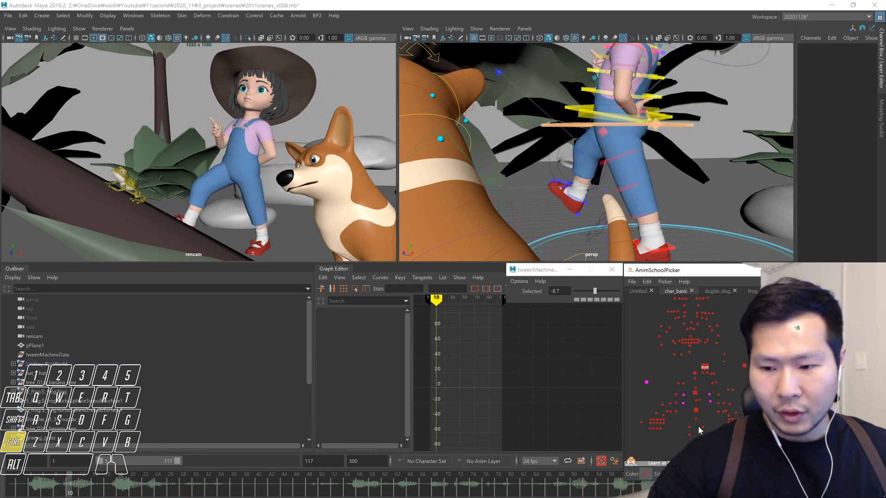
{"action": "left_click", "coordinate": [689, 435]}
{"action": "left_click_drag", "start_coordinate": [658, 289], "coordinate": [693, 294], "text": "ctrl"}
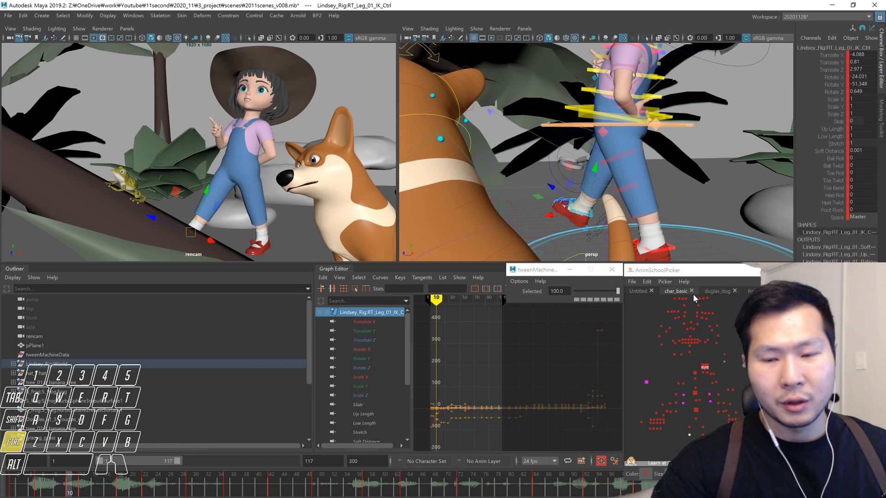
{"action": "left_click_drag", "start_coordinate": [648, 185], "coordinate": [674, 203], "text": "alt"}
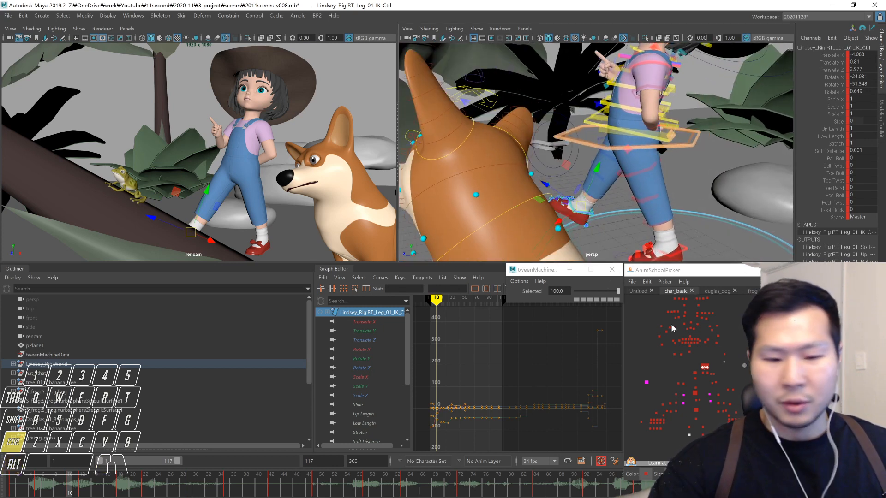
{"action": "key", "text": "alt+shift+v"}
{"action": "key", "text": "alt+v"}
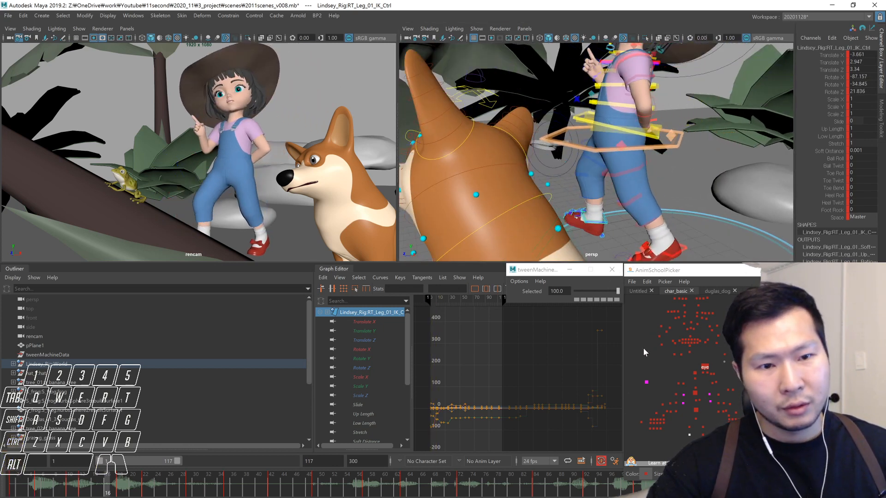
{"action": "key", "text": "alt+v"}
- Check the step frame by frame around frames 9 to 12 and delete the right leg IK key at frame 12
{"action": "left_click", "coordinate": [70, 483]}
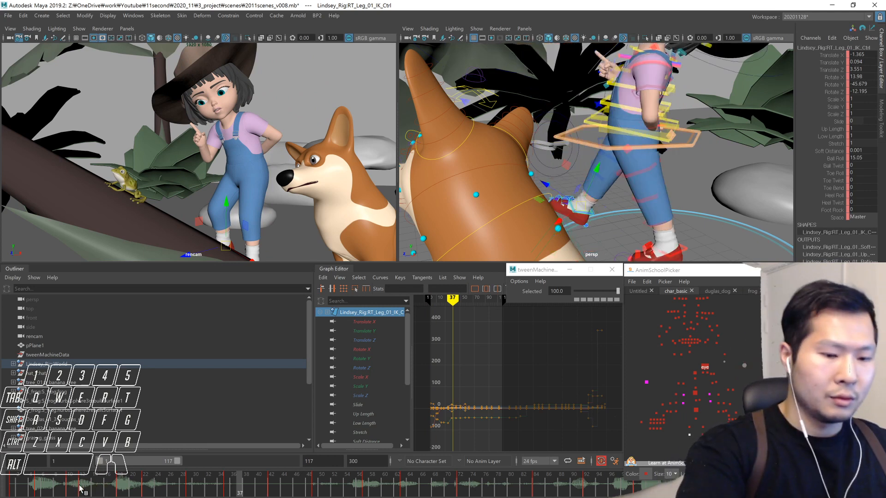
{"action": "key", "text": "alt+comma"}
{"action": "key", "text": "alt+comma"}
{"action": "key", "text": "alt+period"}
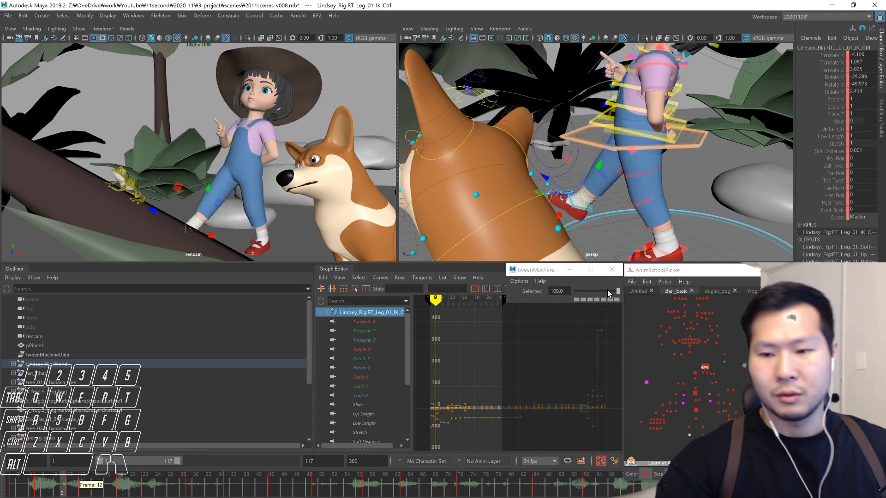
{"action": "key", "text": "alt+period"}
{"action": "key", "text": "alt+period"}
{"action": "key", "text": "alt+period"}
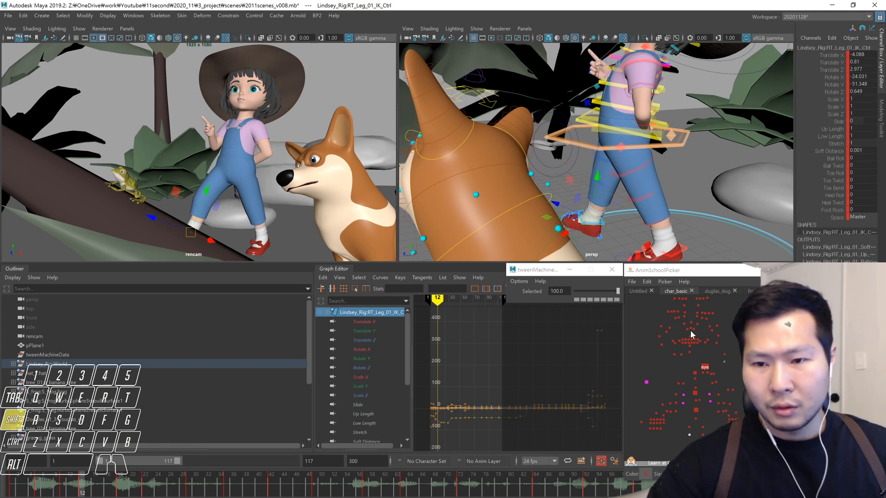
{"action": "key", "text": "shift+Delete"}
{"action": "key", "text": "ctrl+z"}
{"action": "left_click_drag", "start_coordinate": [452, 229], "coordinate": [632, 242], "text": "alt"}
{"action": "key", "text": "shift+z"}
{"action": "left_click_drag", "start_coordinate": [704, 244], "coordinate": [694, 232], "text": "alt"}
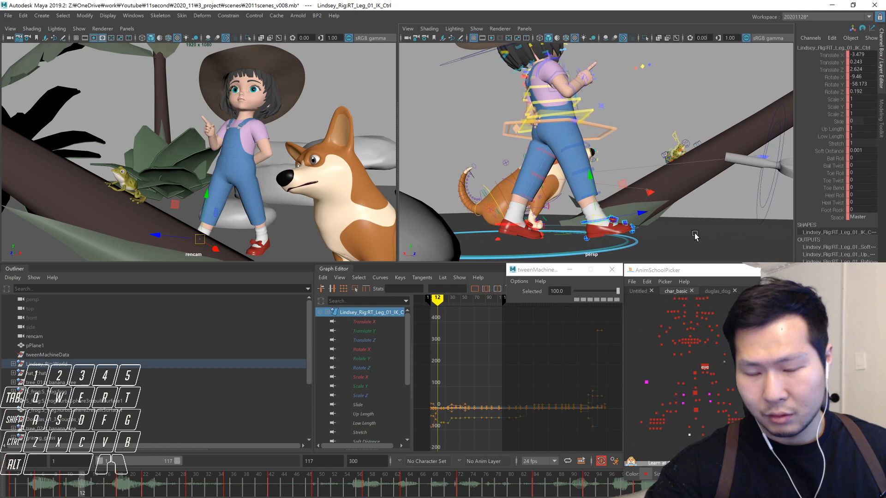
- Slide the planted right foot forward at frame 22 to Translate X -2.877 and Translate Z 2.343
{"action": "key", "text": "period"}
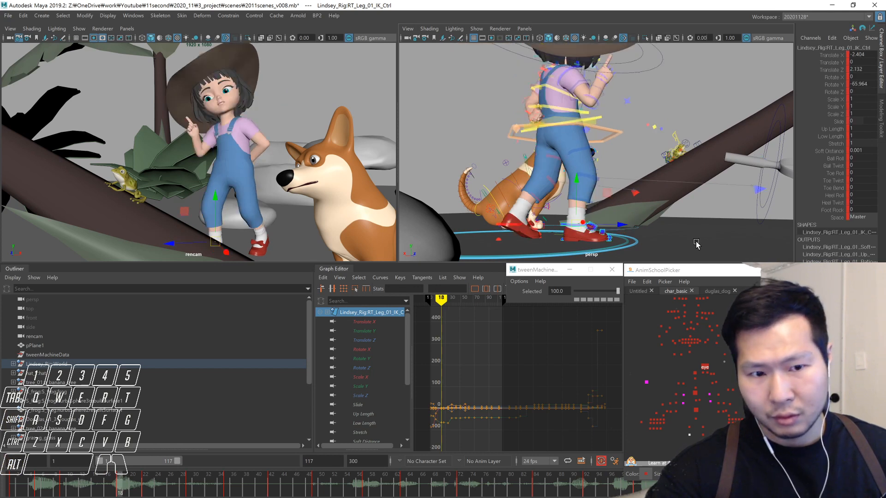
{"action": "left_click_drag", "start_coordinate": [621, 227], "coordinate": [619, 217], "text": "alt"}
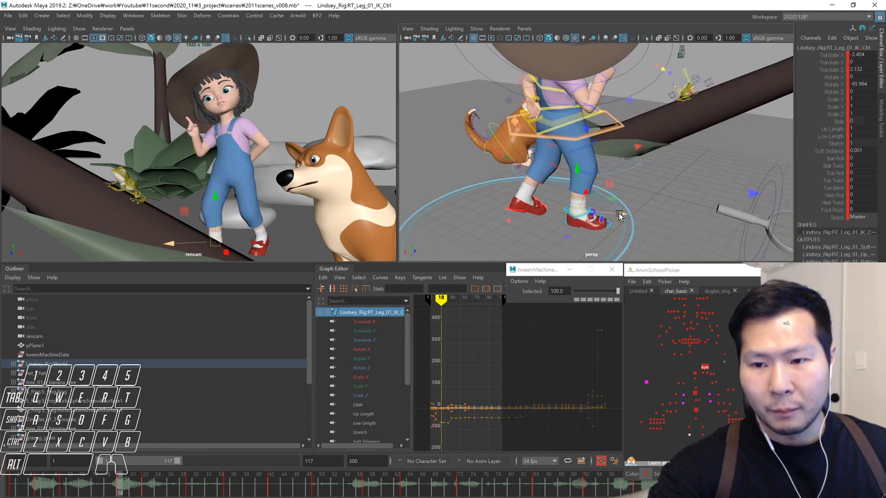
{"action": "key", "text": "period"}
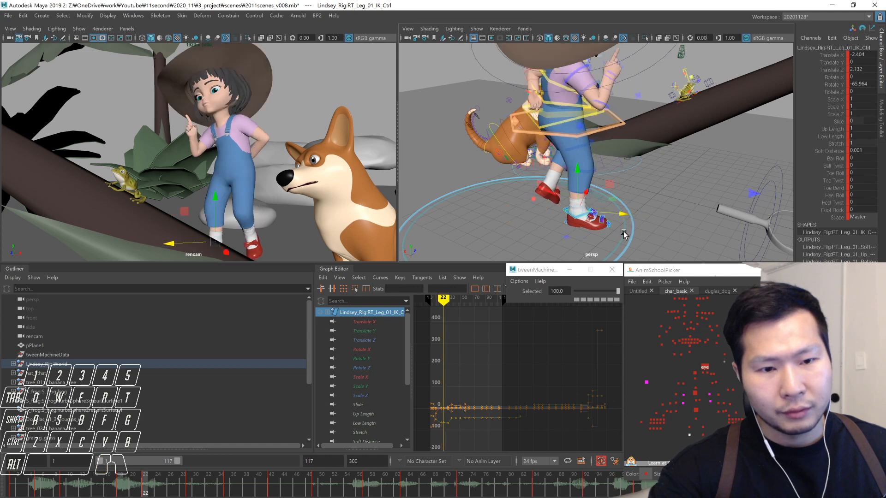
{"action": "left_click_drag", "start_coordinate": [584, 287], "coordinate": [524, 326]}
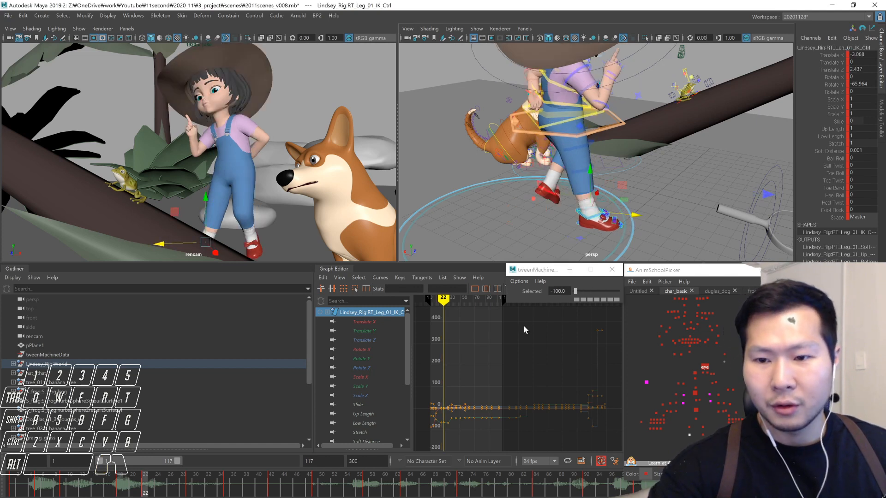
{"action": "key", "text": "ctrl+z"}
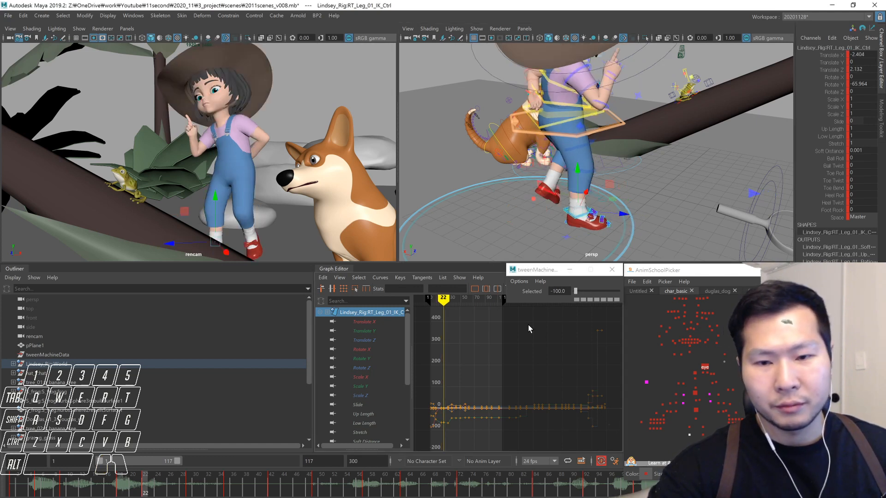
{"action": "left_click_drag", "start_coordinate": [622, 214], "coordinate": [632, 218]}
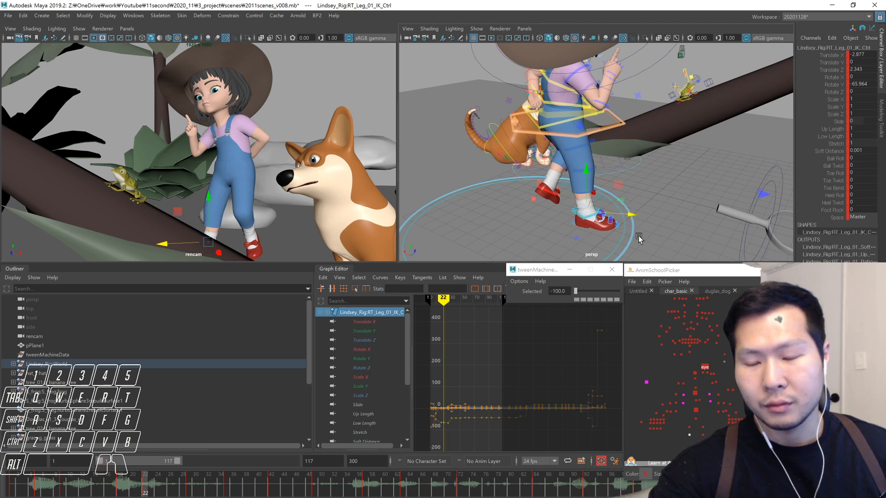
- Match the right foot at frame 18 to its frame 22 pose with tweenMachine at 100, and step through the neighbouring keys
{"action": "key", "text": "comma"}
{"action": "left_click_drag", "start_coordinate": [608, 291], "coordinate": [638, 288]}
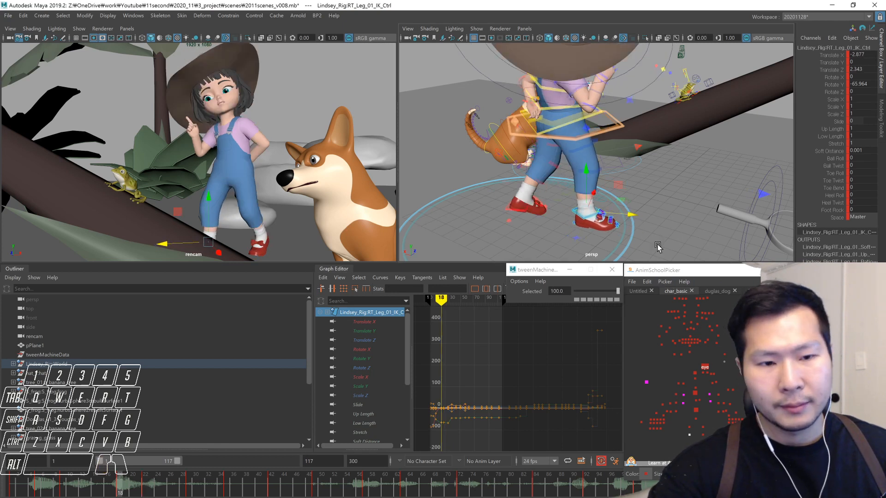
{"action": "key", "text": "comma"}
{"action": "key", "text": "comma"}
{"action": "key", "text": "period"}
{"action": "key", "text": "period"}
{"action": "key", "text": "period"}
{"action": "key", "text": "period"}
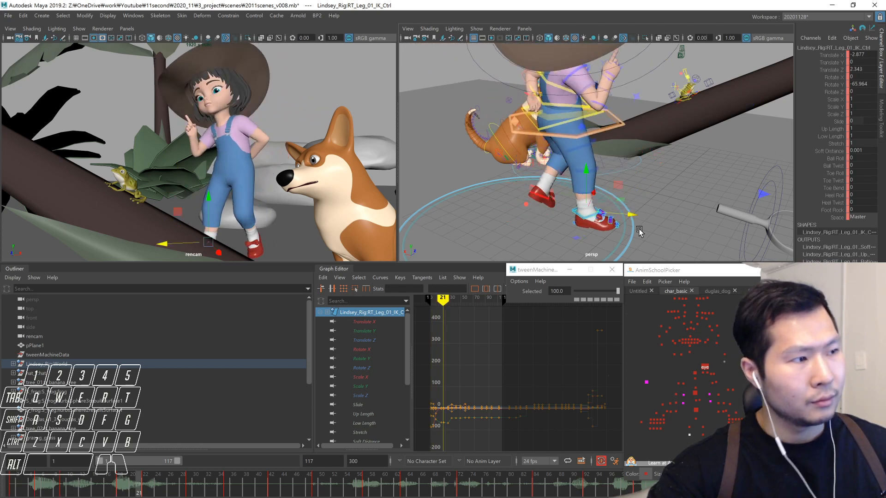
- Play the foot plant from the start of the shot and scrub the opening frames up to frame 10
{"action": "key", "text": "comma"}
{"action": "key", "text": "comma"}
{"action": "key", "text": "comma"}
{"action": "key", "text": "comma"}
{"action": "key", "text": "alt+v"}
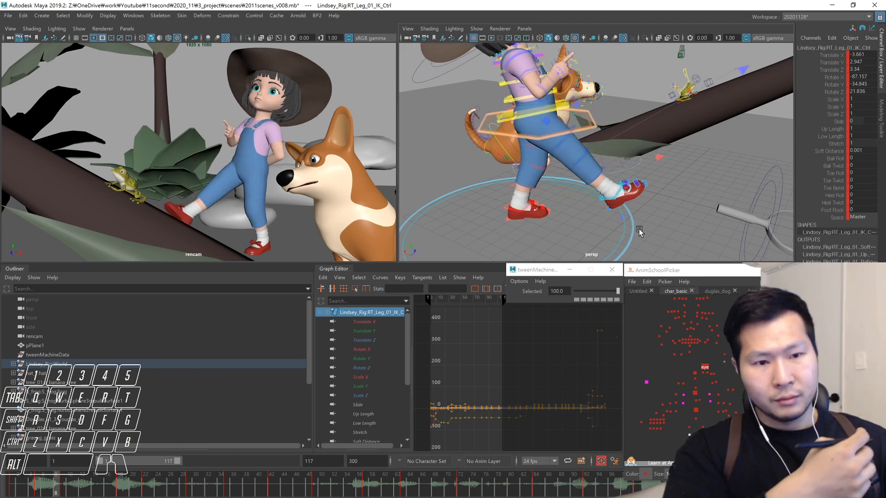
{"action": "key", "text": "alt+v"}
{"action": "left_click_drag", "start_coordinate": [30, 486], "coordinate": [70, 486]}
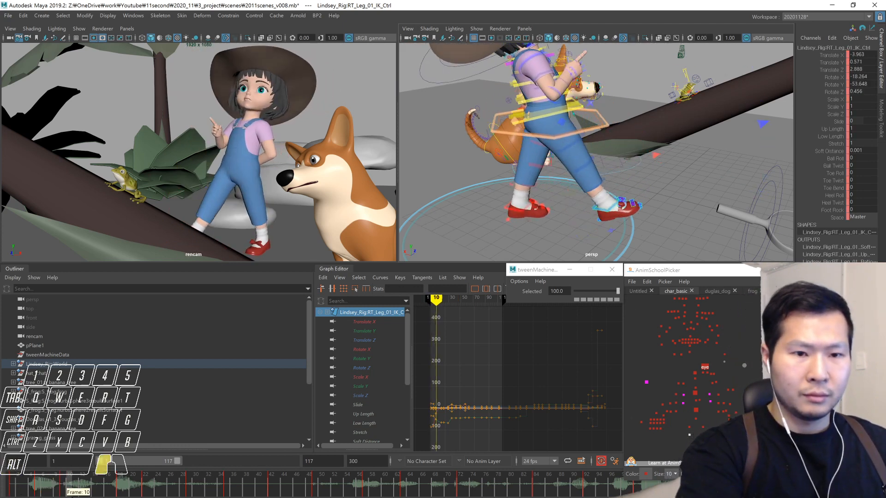
- Select the COG control and shift the body at frame 12 to Translate X -1.753, Y -0.286 and Z 1.811
{"action": "left_click", "coordinate": [696, 410]}
{"action": "key", "text": "comma"}
{"action": "key", "text": "alt+period"}
{"action": "key", "text": "alt+period"}
{"action": "key", "text": "alt+period"}
{"action": "key", "text": "alt+period"}
{"action": "key", "text": "alt+period"}
{"action": "key", "text": "alt+period"}
{"action": "key", "text": "alt+period"}
{"action": "key", "text": "alt+period"}
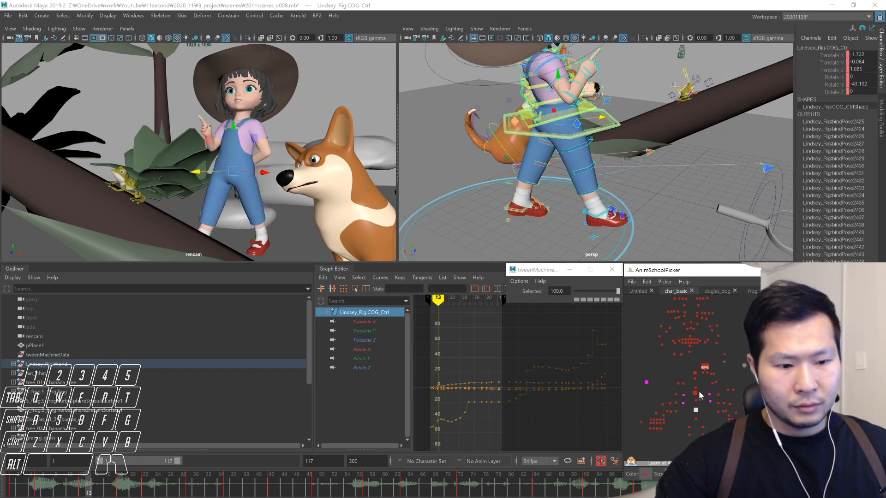
{"action": "key", "text": "alt+comma"}
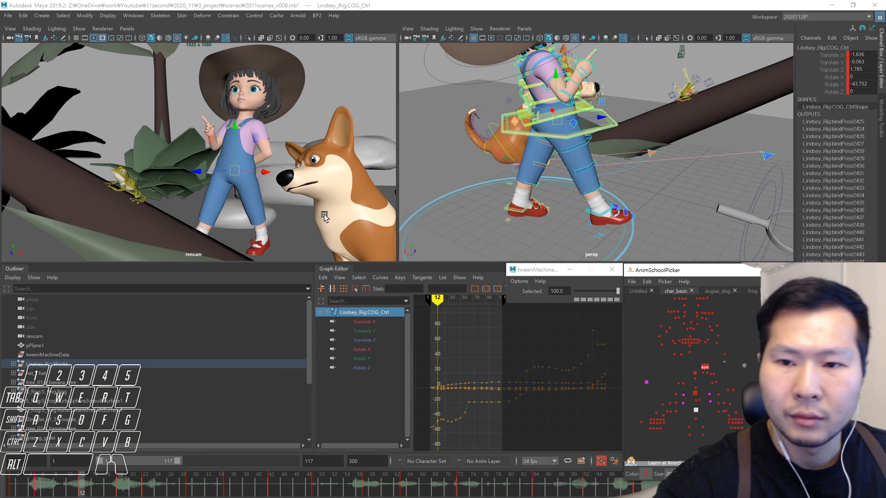
{"action": "middle_click_drag", "start_coordinate": [324, 214], "coordinate": [325, 217]}
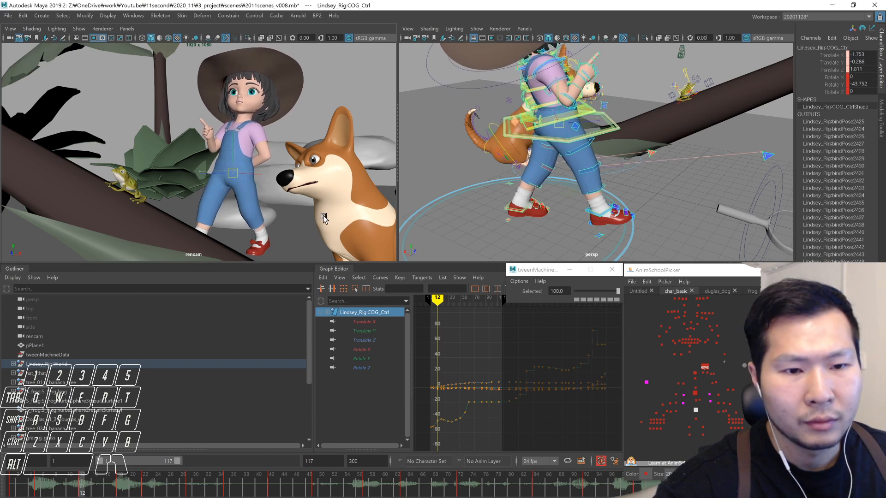
- Shift the COG control at frame 12 to Translate X -2.071, Y -0.234 and Z 1.507, and go back over the opening keys
{"action": "left_click_drag", "start_coordinate": [563, 203], "coordinate": [627, 220], "text": "alt"}
{"action": "left_click_drag", "start_coordinate": [538, 142], "coordinate": [647, 215]}
{"action": "key", "text": "comma"}
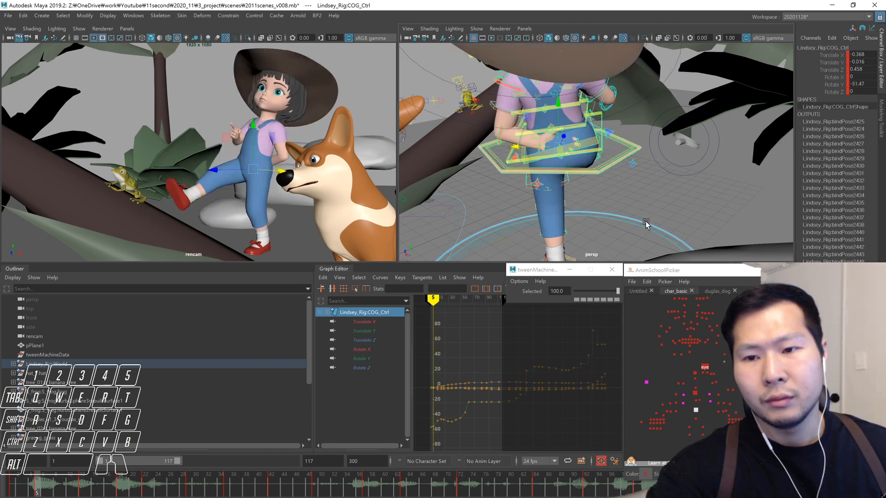
{"action": "key", "text": "comma"}
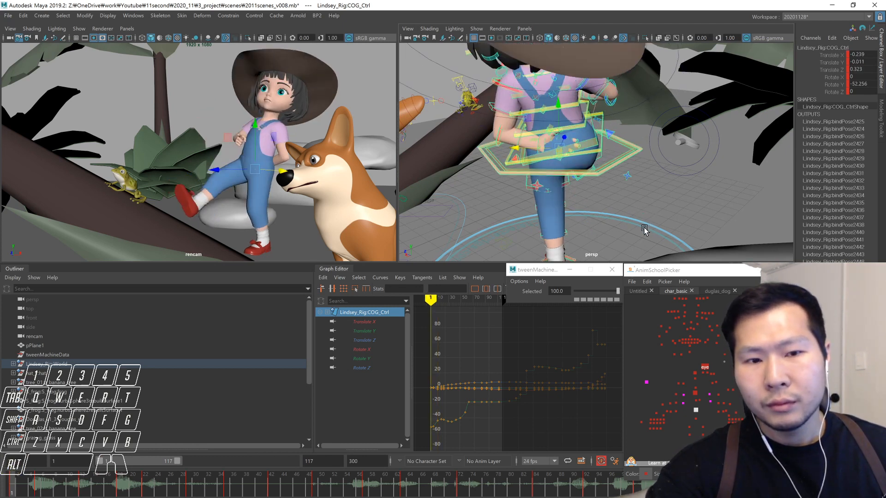
- Play the opening step repeatedly from the start of the shot and scrub the frames around the foot plant
{"action": "key", "text": "alt+v"}
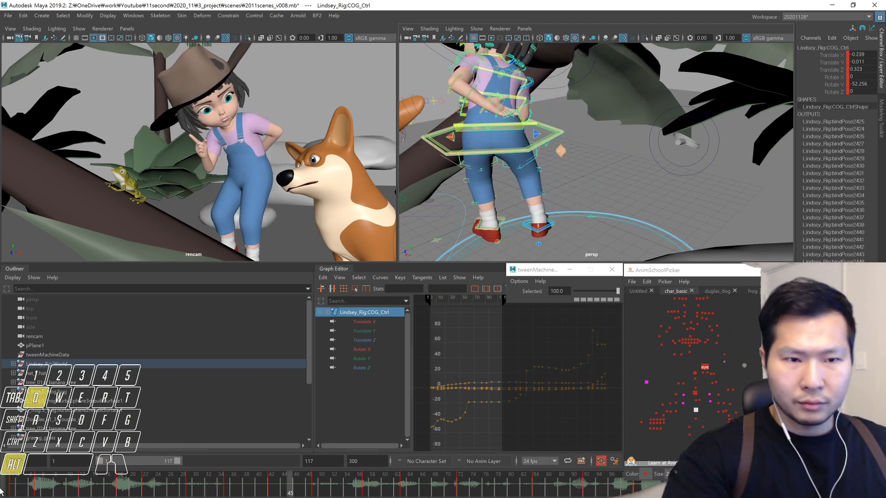
{"action": "left_click_drag", "start_coordinate": [58, 483], "coordinate": [138, 477]}
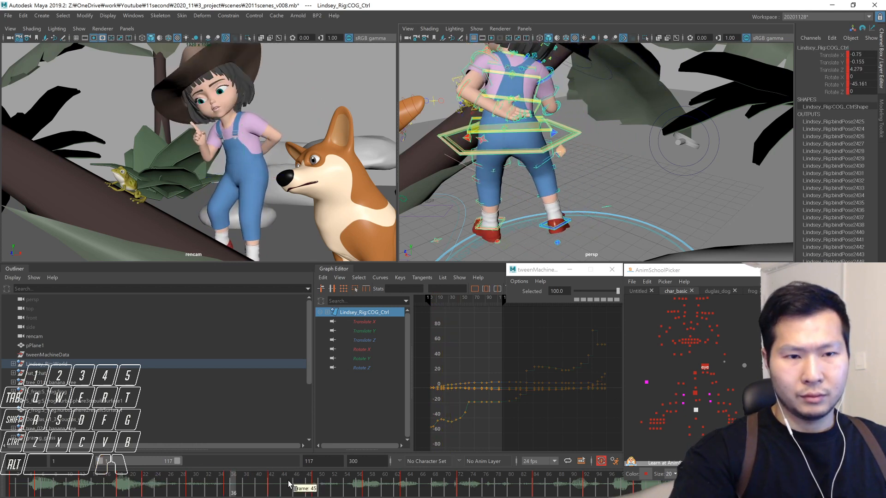
{"action": "left_click_drag", "start_coordinate": [248, 494], "coordinate": [6, 492]}
{"action": "key", "text": "alt+v"}
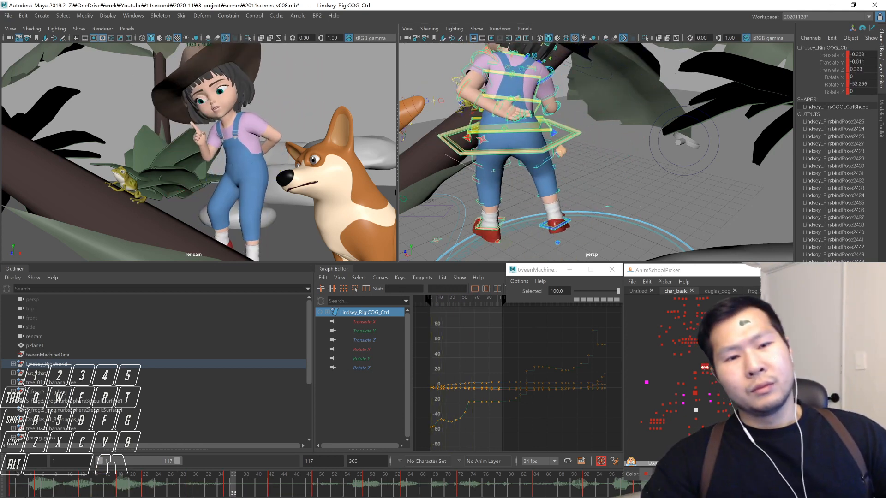
{"action": "left_click_drag", "start_coordinate": [216, 482], "coordinate": [3, 492]}
{"action": "key", "text": "alt+v"}
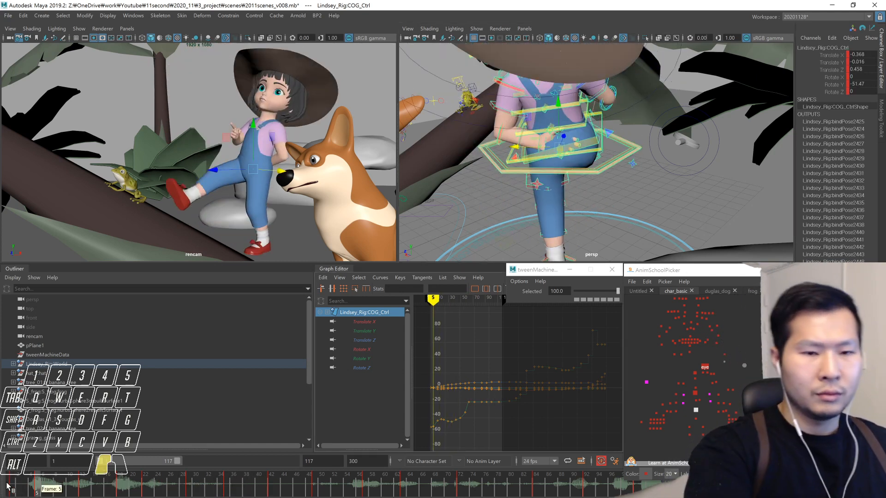
{"action": "left_click_drag", "start_coordinate": [128, 482], "coordinate": [117, 480]}
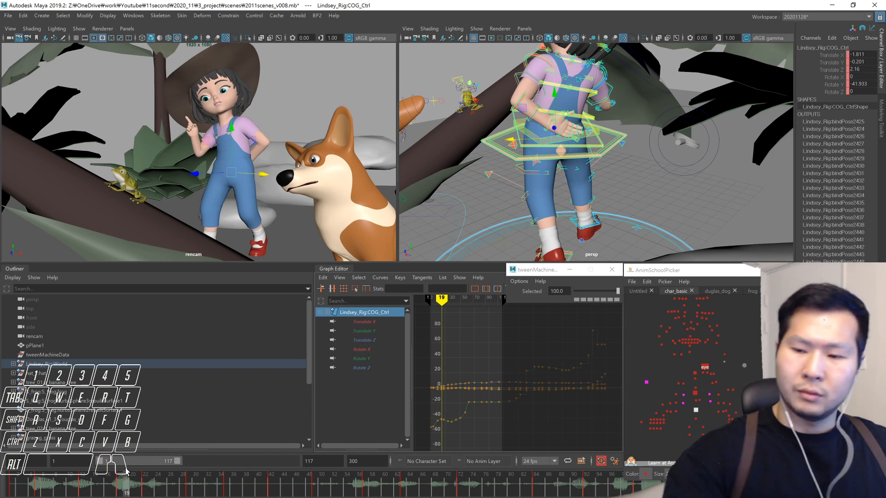
- Select the COG control and lower the girl's body at frame 12 with a slight forward shift
{"action": "left_click", "coordinate": [696, 411]}
{"action": "key", "text": "comma"}
{"action": "key", "text": "comma"}
{"action": "key", "text": "period"}
{"action": "key", "text": "comma"}
{"action": "key", "text": "comma"}
{"action": "key", "text": "period"}
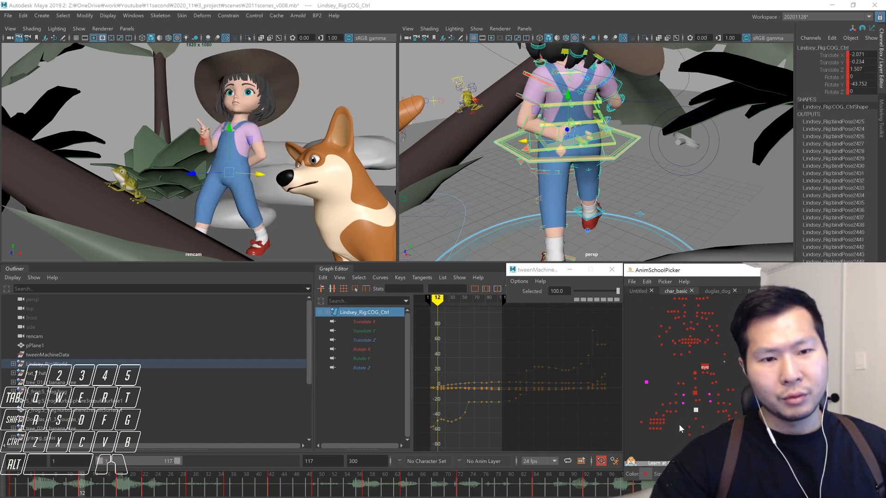
{"action": "left_click_drag", "start_coordinate": [600, 203], "coordinate": [644, 211], "text": "alt"}
{"action": "middle_click_drag", "start_coordinate": [645, 212], "coordinate": [660, 220]}
- Advance frame by frame through frames 11 to 16 to examine the body's weight shift onto the planted foot
{"action": "key", "text": "comma"}
{"action": "key", "text": "alt+period"}
{"action": "key", "text": "alt+period"}
{"action": "key", "text": "alt+period"}
{"action": "key", "text": "alt+period"}
{"action": "key", "text": "alt+period"}
{"action": "key", "text": "alt+period"}
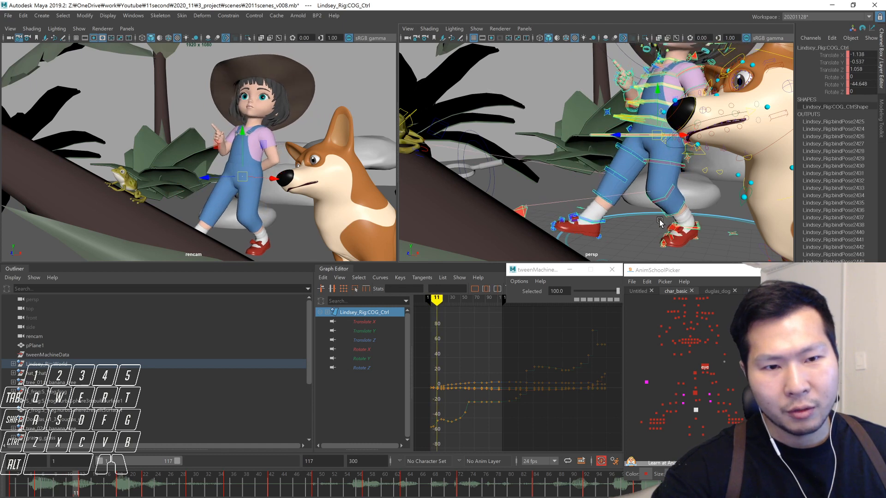
{"action": "key", "text": "alt+period"}
{"action": "key", "text": "alt+period"}
{"action": "key", "text": "alt+period"}
{"action": "key", "text": "alt+period"}
{"action": "key", "text": "alt+period"}
{"action": "key", "text": "alt+period"}
{"action": "key", "text": "alt+period"}
{"action": "key", "text": "alt+period"}
{"action": "key", "text": "alt+period"}
{"action": "key", "text": "alt+period"}
{"action": "key", "text": "alt+period"}
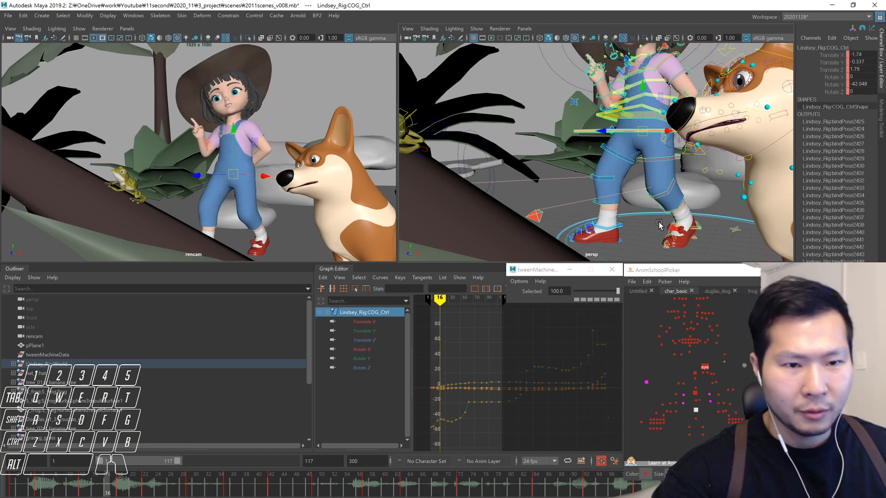
{"action": "key", "text": "alt+period"}
- Compare the body and foot poses around frame 18 and on to frame 22 frame by frame
{"action": "key", "text": "alt+comma"}
{"action": "key", "text": "comma"}
{"action": "key", "text": "period"}
{"action": "key", "text": "alt+comma"}
{"action": "key", "text": "alt+comma"}
{"action": "key", "text": "alt+comma"}
{"action": "key", "text": "alt+comma"}
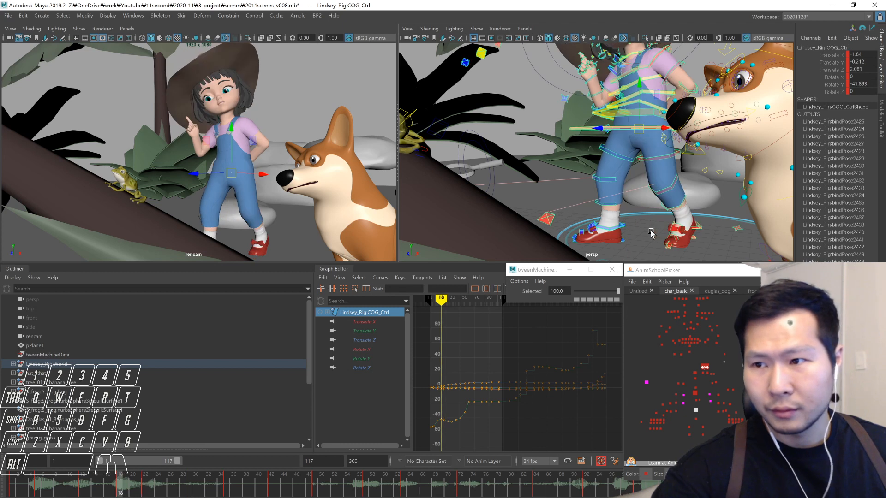
{"action": "key", "text": "alt+period"}
{"action": "key", "text": "alt+period"}
{"action": "key", "text": "alt+period"}
{"action": "key", "text": "alt+period"}
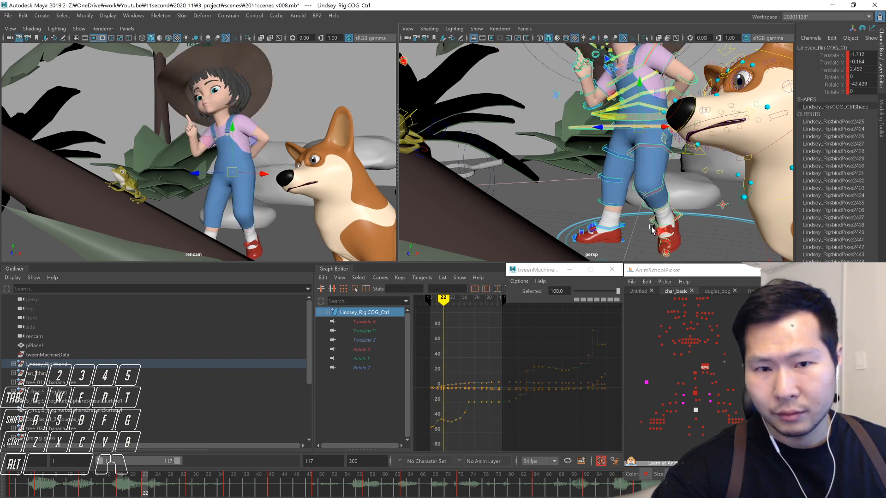
- Rotate the lower torso FK control at frame 22 to tilt the girl's upper body, checking it against the preceding frames
{"action": "left_click", "coordinate": [695, 401]}
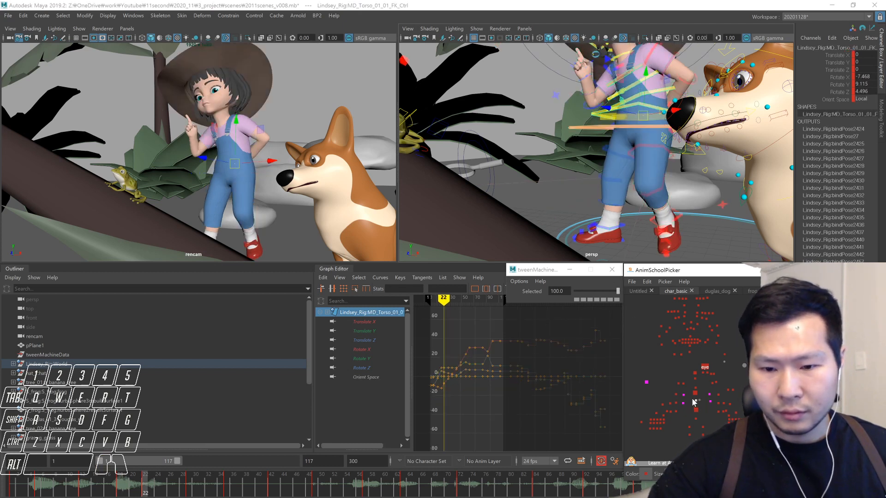
{"action": "middle_click_drag", "start_coordinate": [624, 148], "coordinate": [627, 154]}
{"action": "key", "text": "alt+comma"}
{"action": "key", "text": "alt+comma"}
{"action": "key", "text": "alt+comma"}
{"action": "key", "text": "alt+comma"}
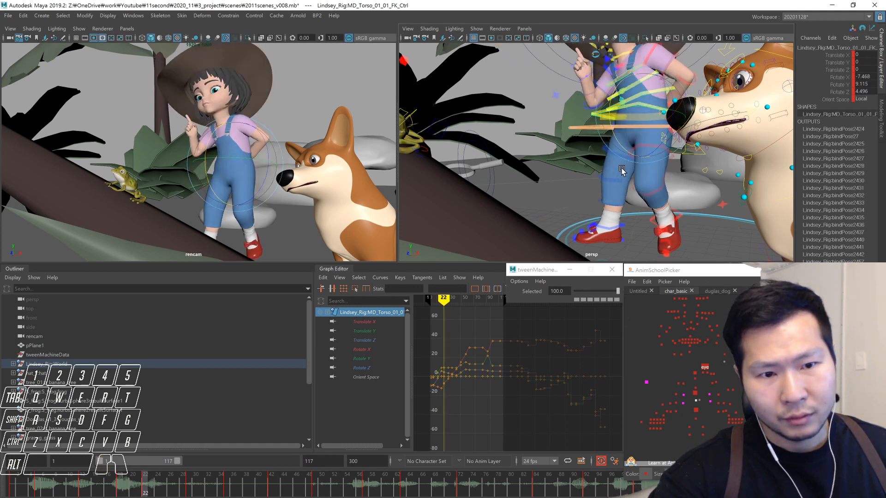
{"action": "middle_click_drag", "start_coordinate": [622, 170], "coordinate": [625, 176]}
- Select the hip control and compare its rotation at the frame 18 and 22 keys, scrubbing on to frame 25
{"action": "left_click", "coordinate": [696, 419]}
{"action": "key", "text": "q"}
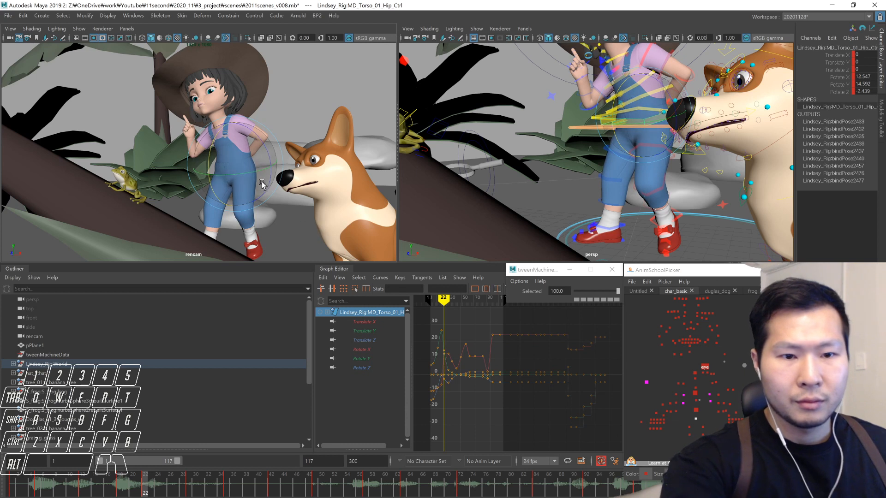
{"action": "key", "text": "e"}
{"action": "left_click_drag", "start_coordinate": [554, 203], "coordinate": [660, 228], "text": "alt"}
{"action": "key", "text": "1"}
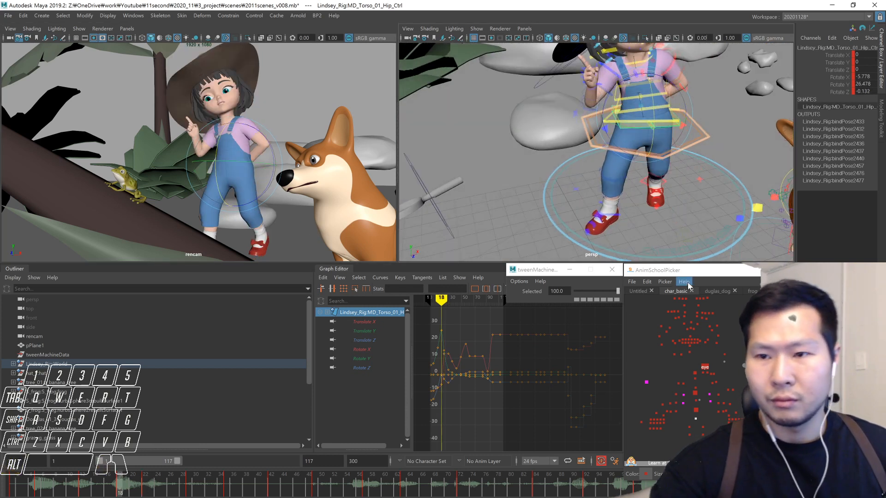
{"action": "key", "text": "2"}
{"action": "key", "text": "1"}
{"action": "key", "text": "1"}
{"action": "key", "text": "2"}
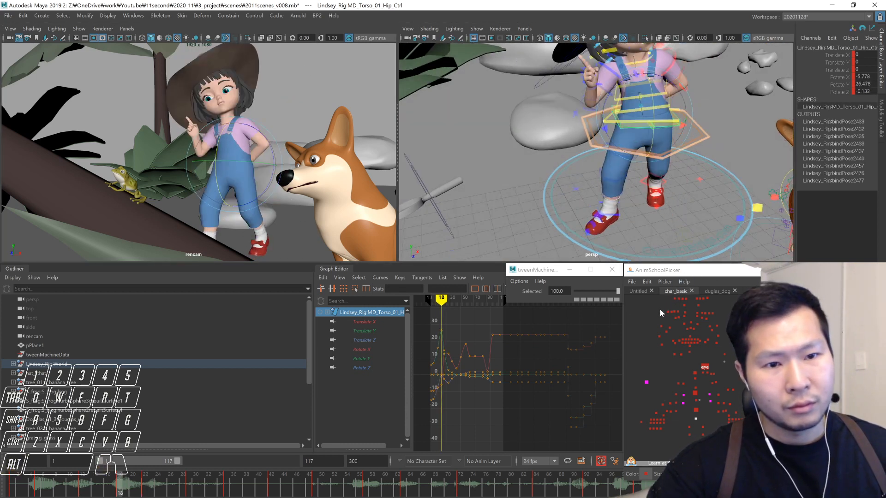
{"action": "key", "text": "2"}
{"action": "left_click_drag", "start_coordinate": [120, 493], "coordinate": [166, 483]}
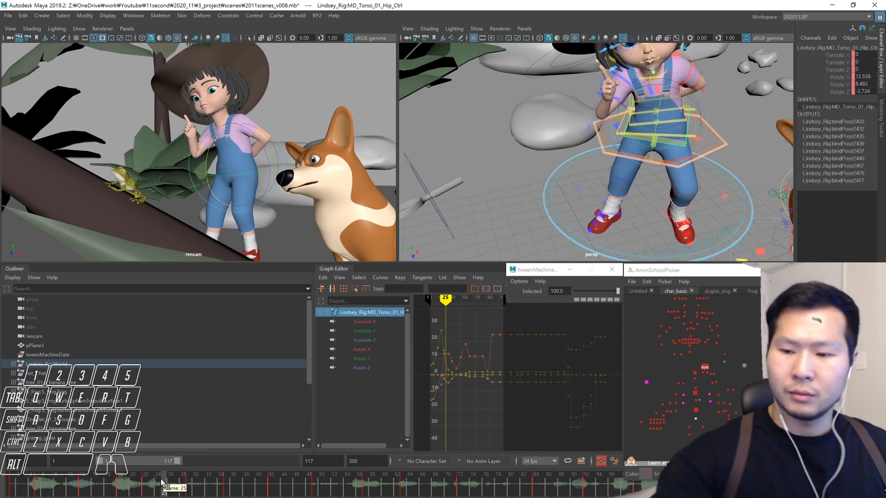
- Select the left foot IK control and examine its movement from frame 18 to frame 30 by scrubbing and playback
{"action": "left_click", "coordinate": [703, 434]}
{"action": "key", "text": "comma"}
{"action": "key", "text": "comma"}
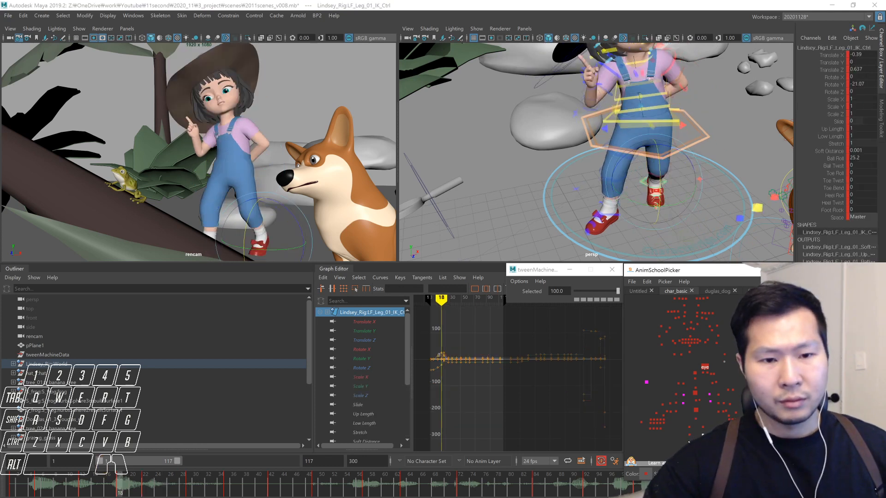
{"action": "left_click_drag", "start_coordinate": [678, 222], "coordinate": [658, 221], "text": "alt"}
{"action": "left_click_drag", "start_coordinate": [115, 485], "coordinate": [195, 484]}
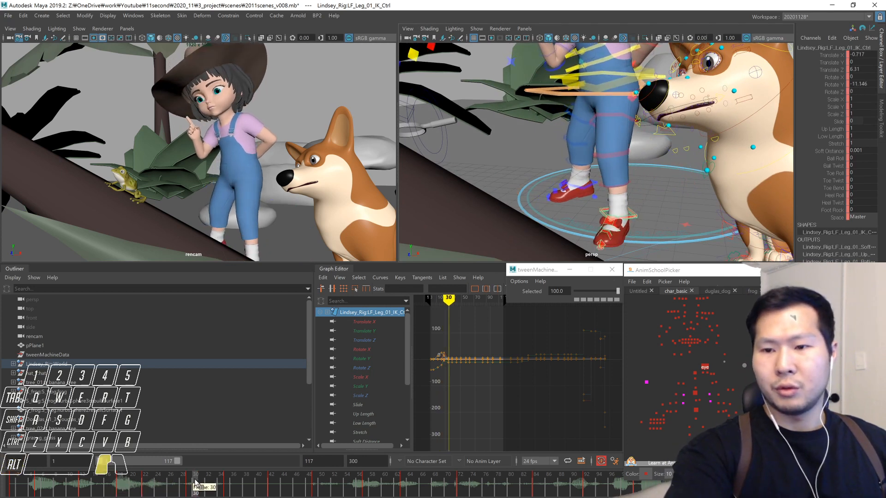
{"action": "key", "text": "comma"}
{"action": "key", "text": "comma"}
{"action": "key", "text": "comma"}
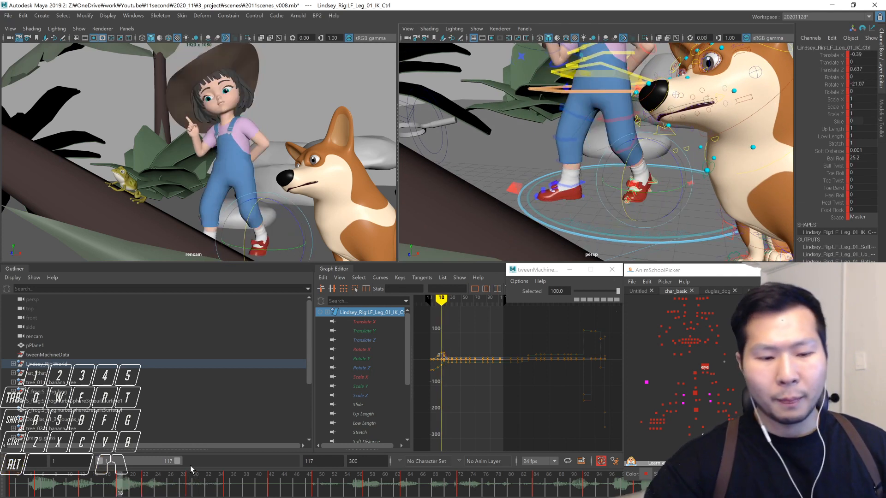
{"action": "left_click", "coordinate": [39, 490]}
{"action": "key", "text": "alt+v"}
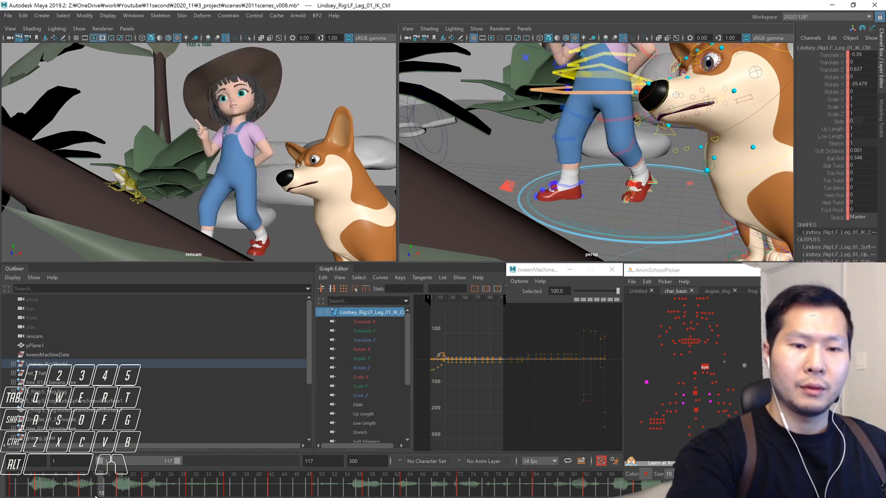
{"action": "left_click_drag", "start_coordinate": [96, 495], "coordinate": [176, 495]}
- Match the left foot and its pole vector at frame 25 to the next key with tweenMachine at 100, and check neighbouring keys
{"action": "key", "text": "comma"}
{"action": "key", "text": "comma"}
{"action": "key", "text": "period"}
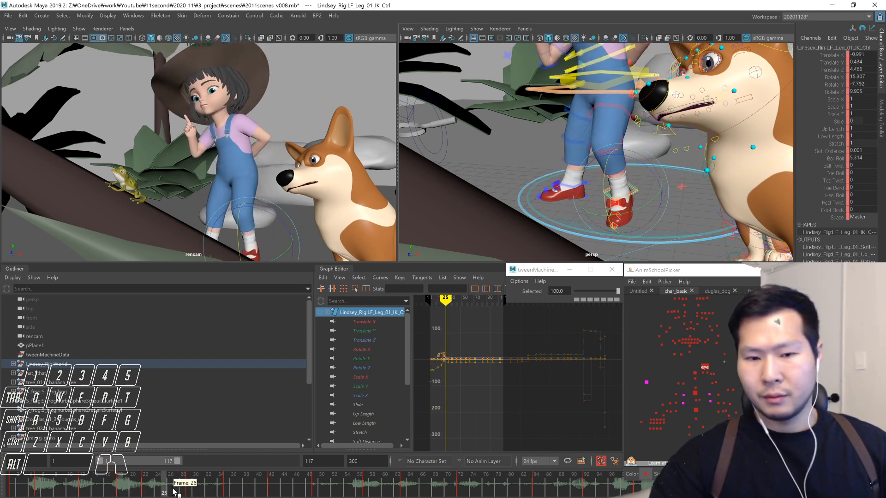
{"action": "left_click", "coordinate": [611, 300]}
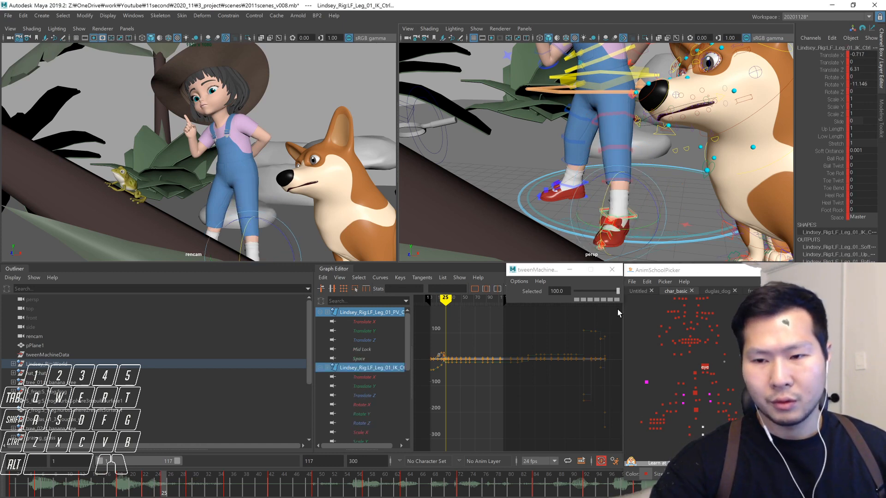
{"action": "key", "text": "period"}
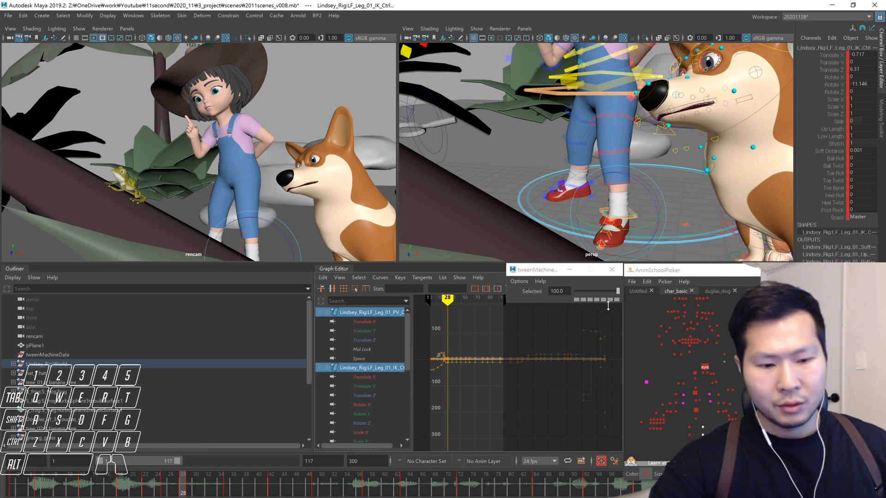
{"action": "key", "text": "comma"}
{"action": "key", "text": "comma"}
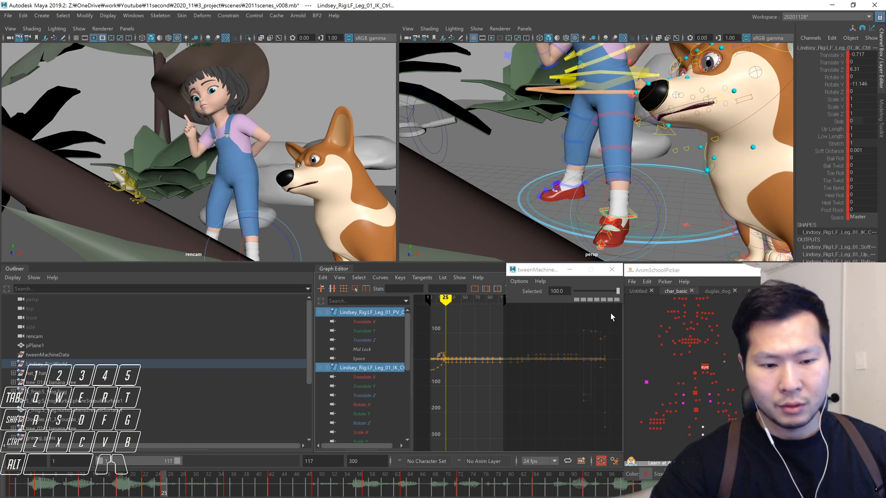
{"action": "key", "text": "shift+d"}
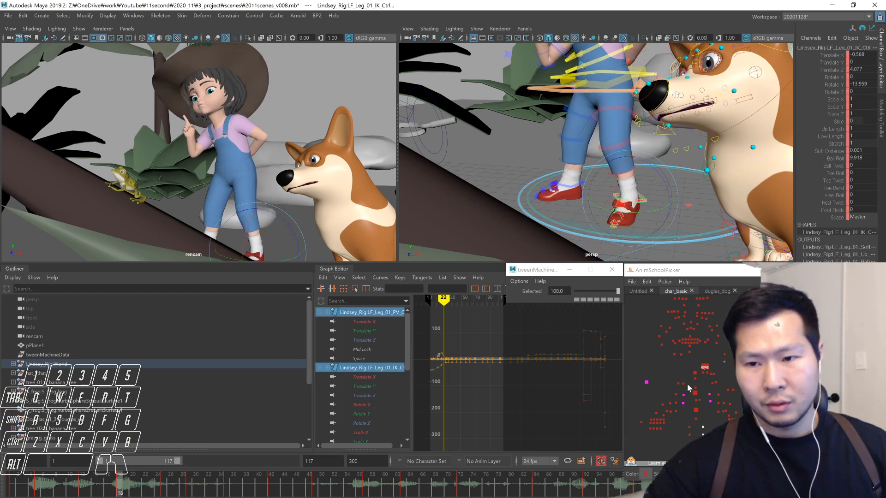
- Play the shot repeatedly from the start and scrub the opening frames to check the left foot's step
{"action": "key", "text": "comma"}
{"action": "key", "text": "period"}
{"action": "key", "text": "alt+v"}
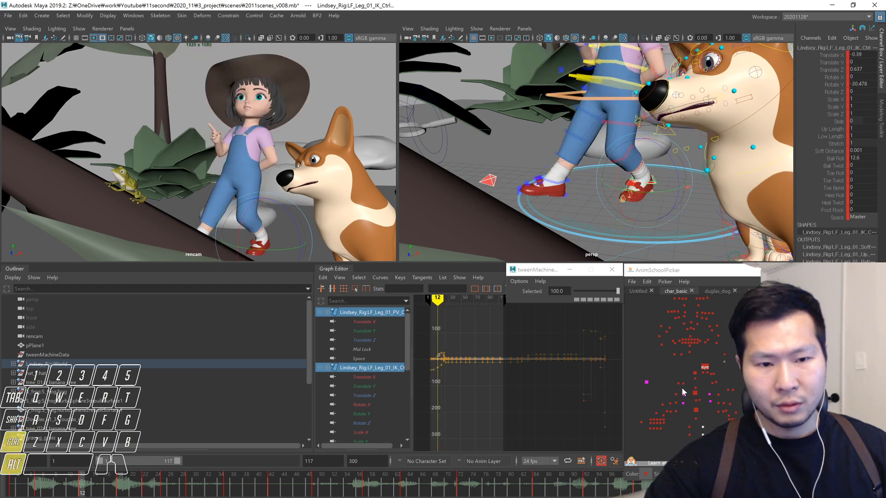
{"action": "key", "text": "alt+v"}
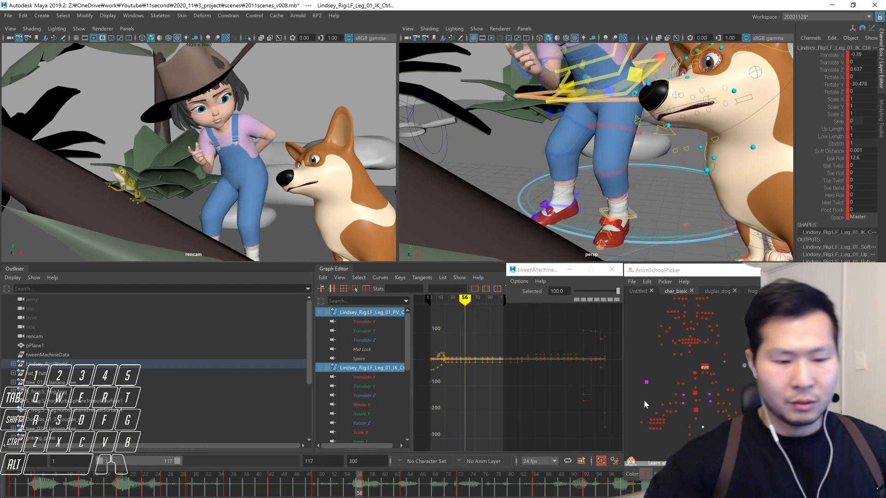
{"action": "left_click", "coordinate": [3, 479]}
{"action": "key", "text": "alt+v"}
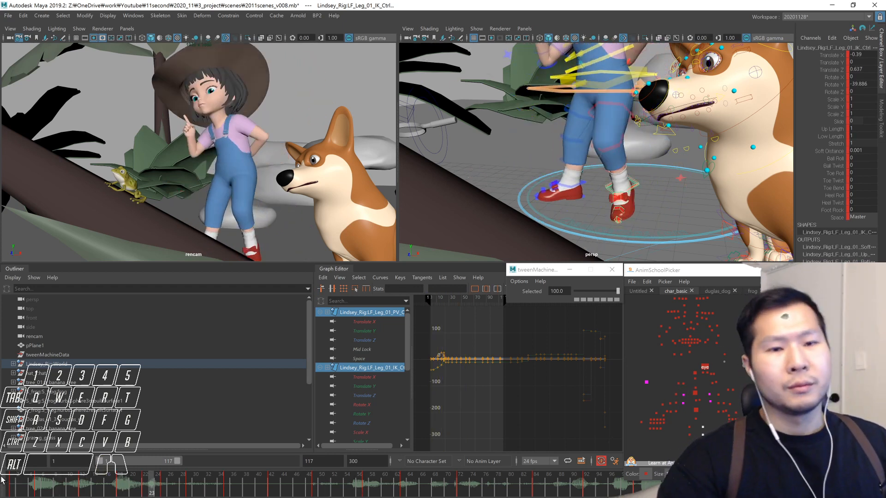
{"action": "key", "text": "alt+v"}
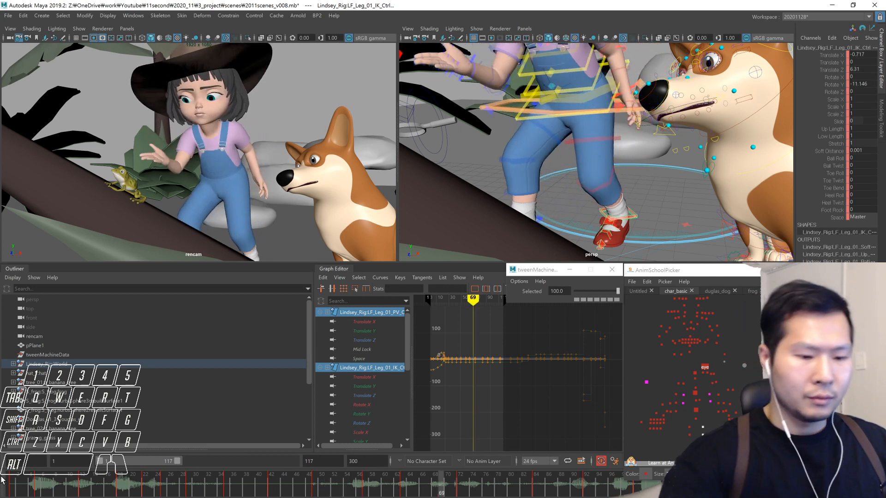
{"action": "left_click", "coordinate": [20, 483]}
{"action": "key", "text": "alt+v"}
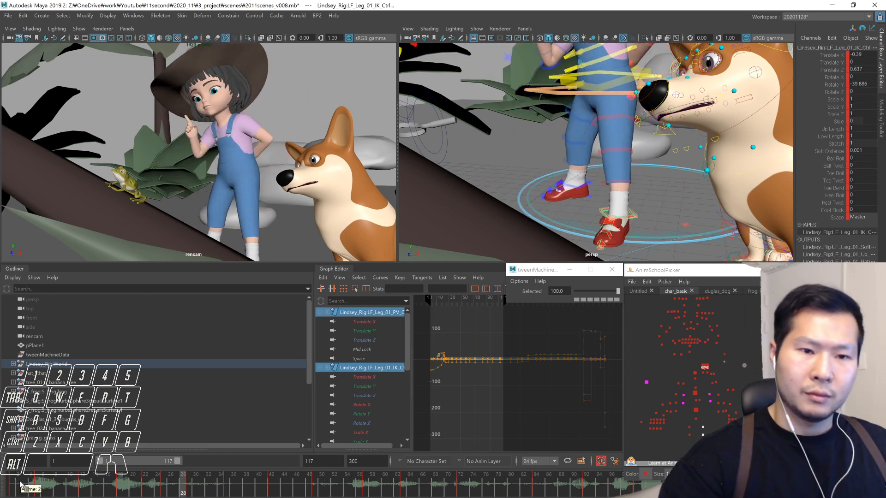
{"action": "key", "text": "alt+v"}
{"action": "left_click_drag", "start_coordinate": [20, 485], "coordinate": [119, 485]}
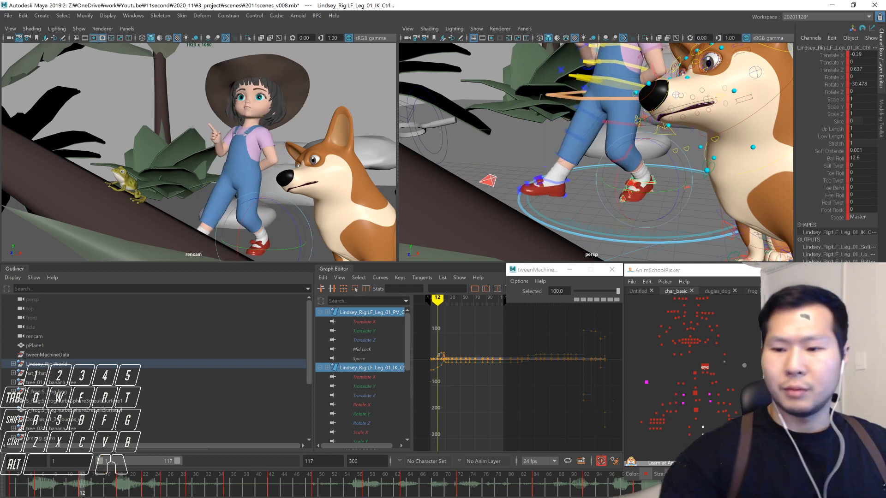
- Select the COG control and reposition it at frame 22 to Translate X -2.465, Y -0.248, Z 2.625
{"action": "left_click", "coordinate": [696, 410]}
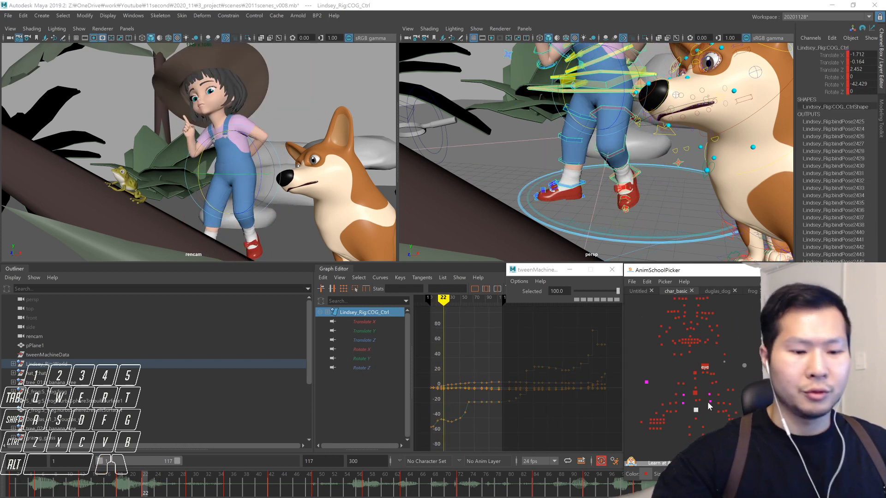
{"action": "left_click_drag", "start_coordinate": [62, 490], "coordinate": [145, 495]}
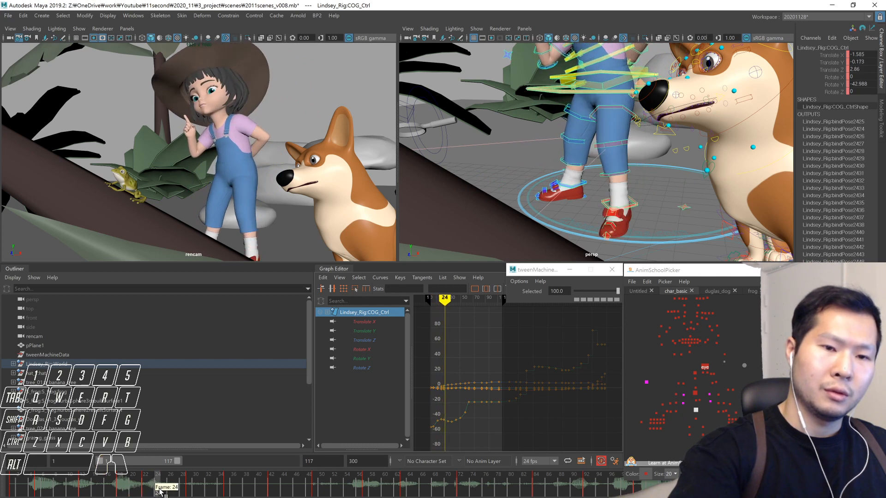
{"action": "key", "text": "1"}
{"action": "key", "text": "2"}
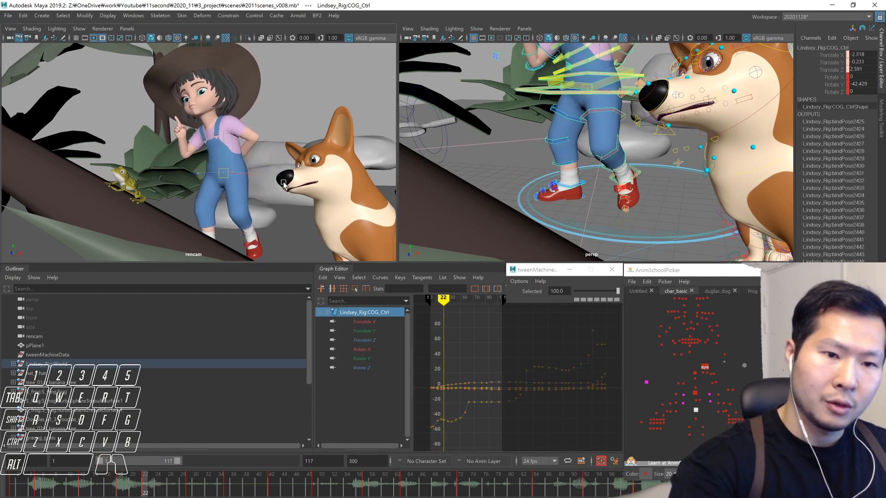
{"action": "left_click_drag", "start_coordinate": [592, 214], "coordinate": [592, 217], "text": "alt"}
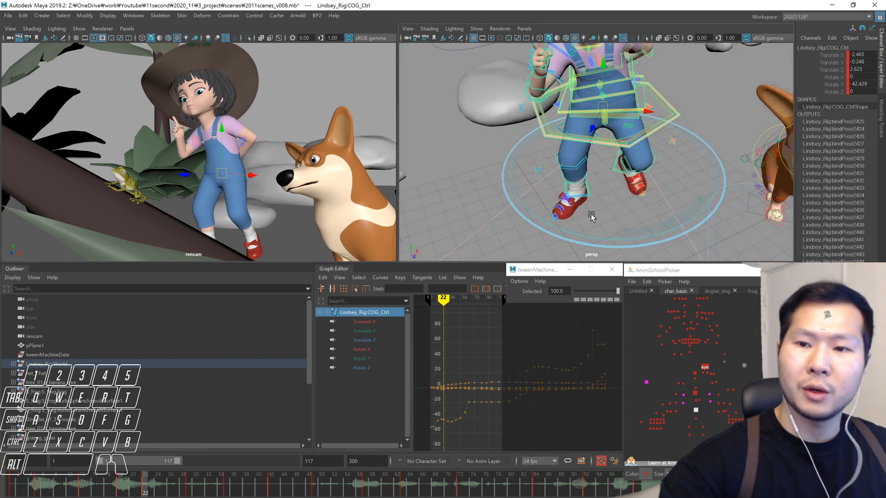
- Compare the COG pose at frame 22 with the frame 18 key and scrub on to frame 25
{"action": "key", "text": "1"}
{"action": "key", "text": "2"}
{"action": "key", "text": "1"}
{"action": "key", "text": "1"}
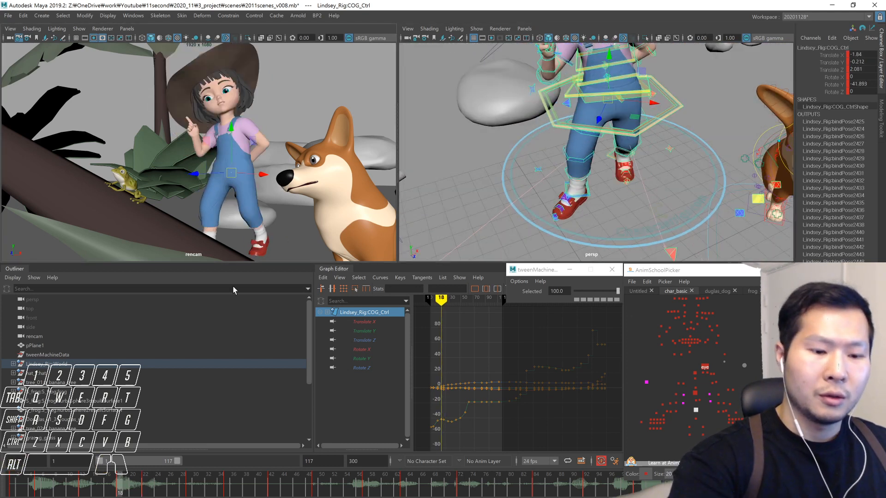
{"action": "left_click", "coordinate": [84, 481]}
{"action": "mouse_move", "coordinate": [84, 481]}
{"action": "left_mouse_down"}
{"action": "mouse_move", "coordinate": [133, 492]}
{"action": "mouse_move", "coordinate": [189, 485]}
{"action": "mouse_move", "coordinate": [184, 480]}
{"action": "left_mouse_up"}
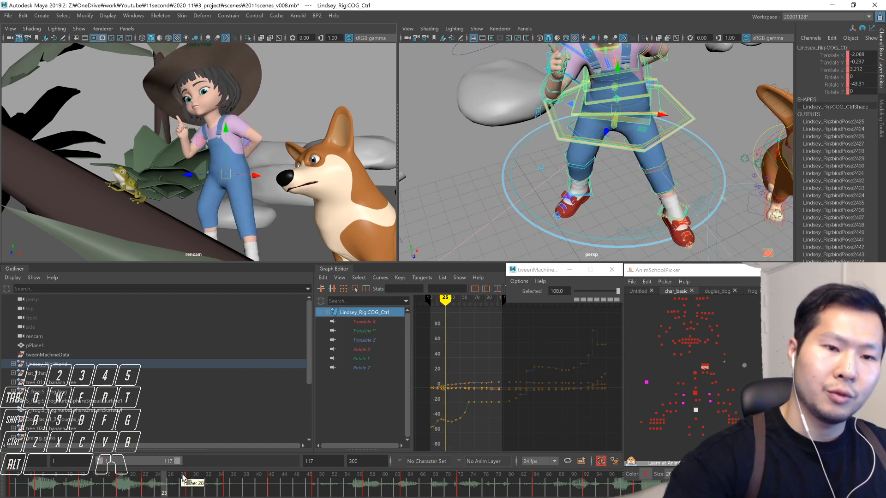
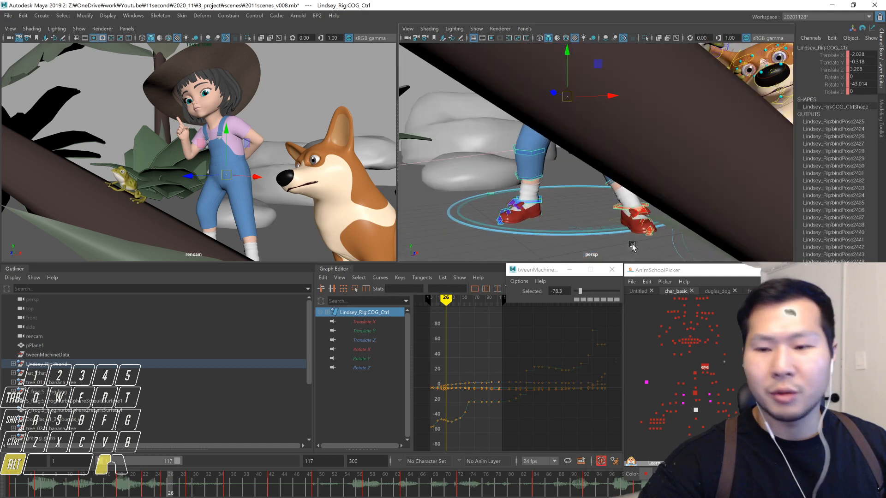
- Select the left foot IK control and reposition the foot at frame 25, setting Rotate X -35.425, Y 29.649, Z 3.871
{"action": "left_click", "coordinate": [623, 211]}
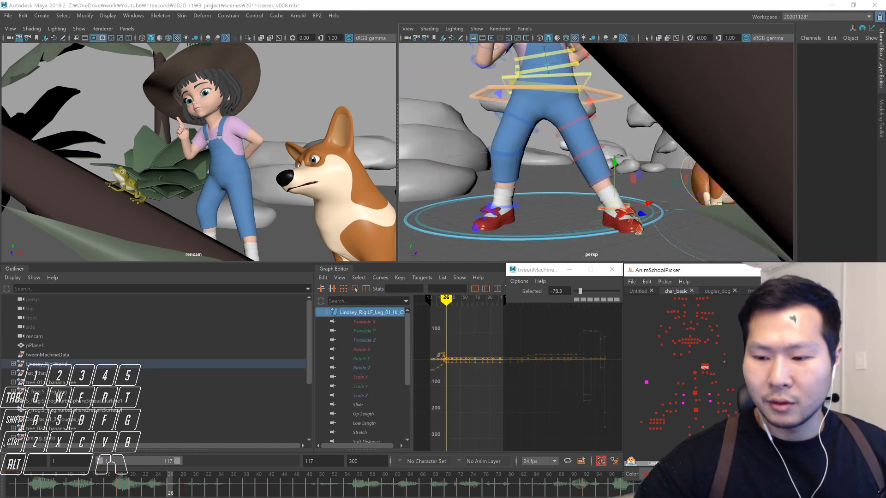
{"action": "key", "text": "."}
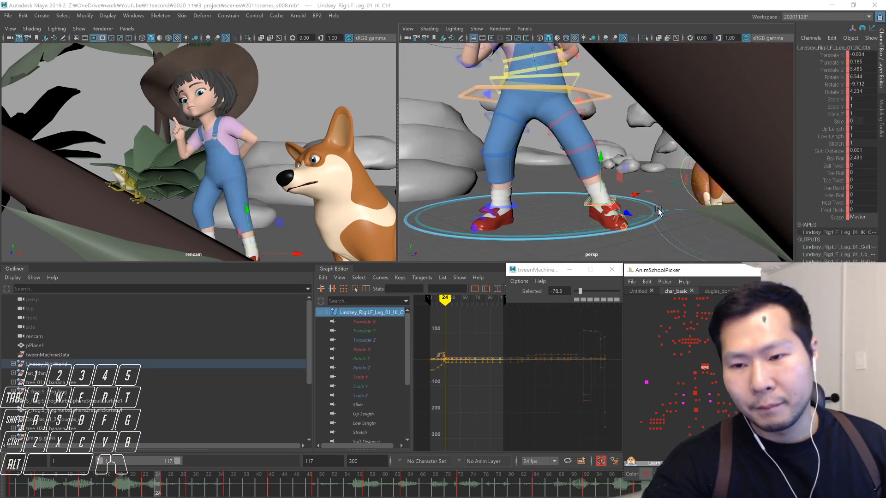
{"action": "key", "text": "e"}
{"action": "mouse_move", "coordinate": [621, 246]}
{"action": "left_mouse_down"}
{"action": "mouse_move", "coordinate": [611, 250]}
{"action": "mouse_move", "coordinate": [621, 243]}
{"action": "left_mouse_up"}
{"action": "key", "text": "alt+"}
{"action": "key", "text": "alt+."}
{"action": "key", "text": "w"}
{"action": "middle_click_drag", "start_coordinate": [622, 243], "coordinate": [598, 226]}
{"action": "key", "text": "e"}
{"action": "left_click", "coordinate": [599, 227]}
{"action": "left_click_drag", "start_coordinate": [314, 246], "coordinate": [285, 245]}
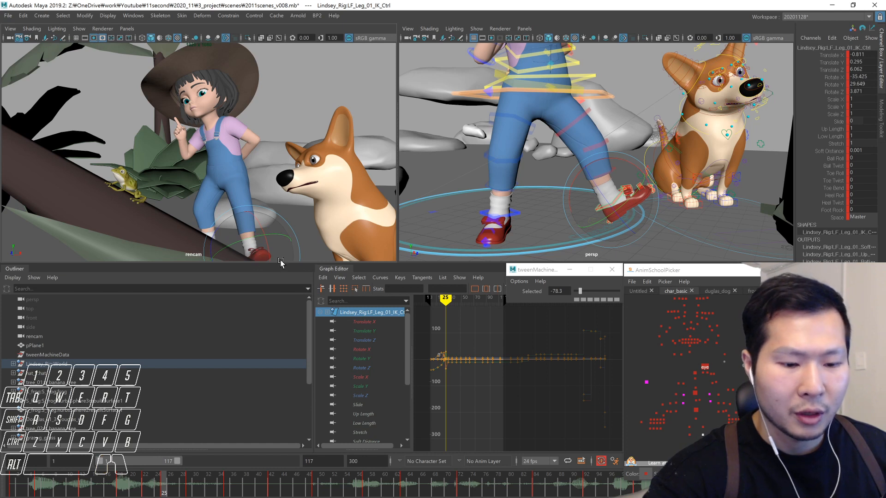
- Step through frames 20 to 30 to examine the left foot's arc and landing
{"action": "key", "text": "alt+comma"}
{"action": "key", "text": "alt+comma"}
{"action": "key", "text": "alt+comma"}
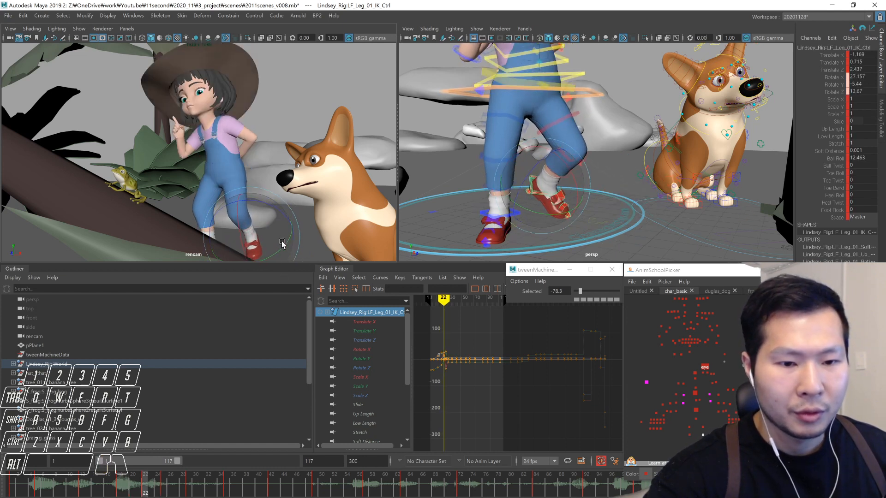
{"action": "key", "text": "alt+period"}
{"action": "key", "text": "alt+period"}
{"action": "key", "text": "alt+period"}
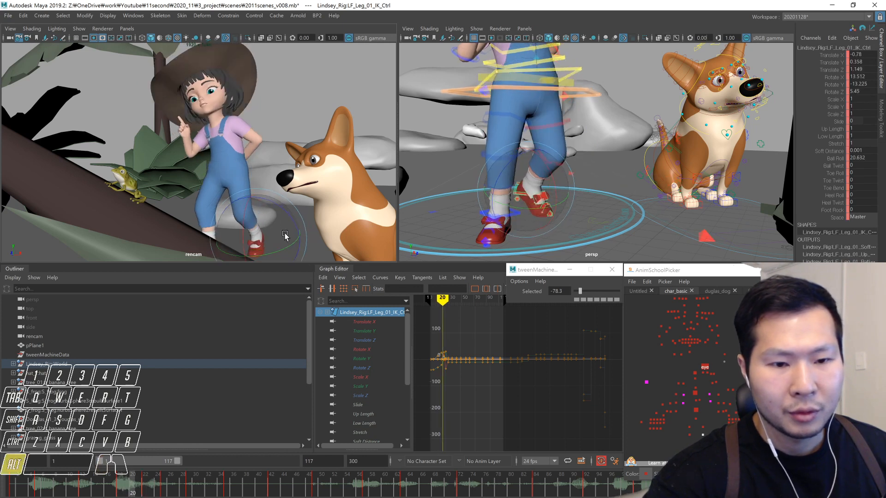
{"action": "key", "text": "alt+period"}
{"action": "key", "text": "alt+period"}
{"action": "key", "text": "alt+period"}
{"action": "key", "text": "alt+period"}
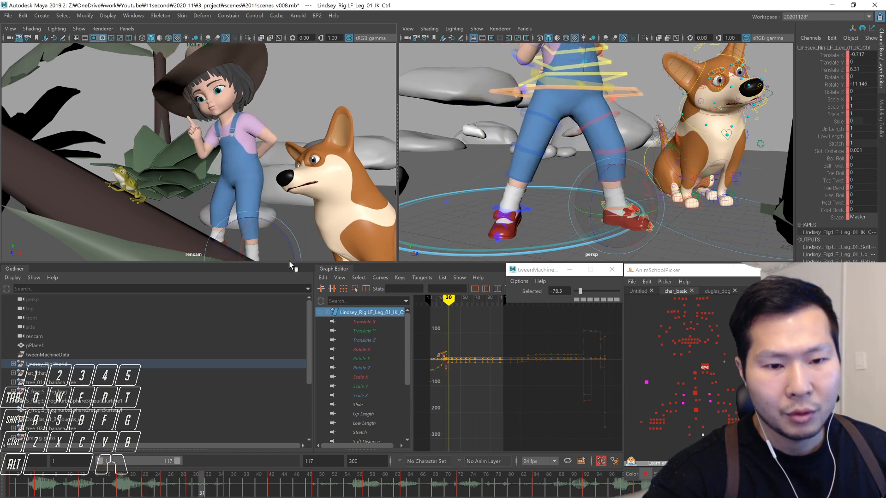
- Adjust the left foot's rotation at frame 22 to X 27.025, Y -1.075, Z 10.899
{"action": "left_click_drag", "start_coordinate": [561, 231], "coordinate": [623, 260], "text": "alt"}
{"action": "key", "text": "comma"}
{"action": "key", "text": "comma"}
- Play the shot repeatedly from the opening frames to review the girl's step
{"action": "key", "text": "ctrl+alt+v"}
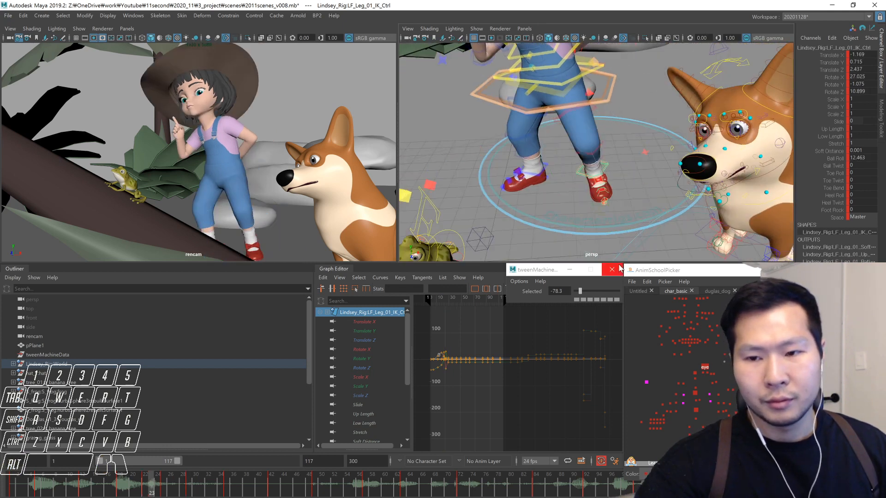
{"action": "key", "text": "ctrl+alt+v"}
{"action": "left_click", "coordinate": [107, 482]}
{"action": "key", "text": "ctrl+alt+v"}
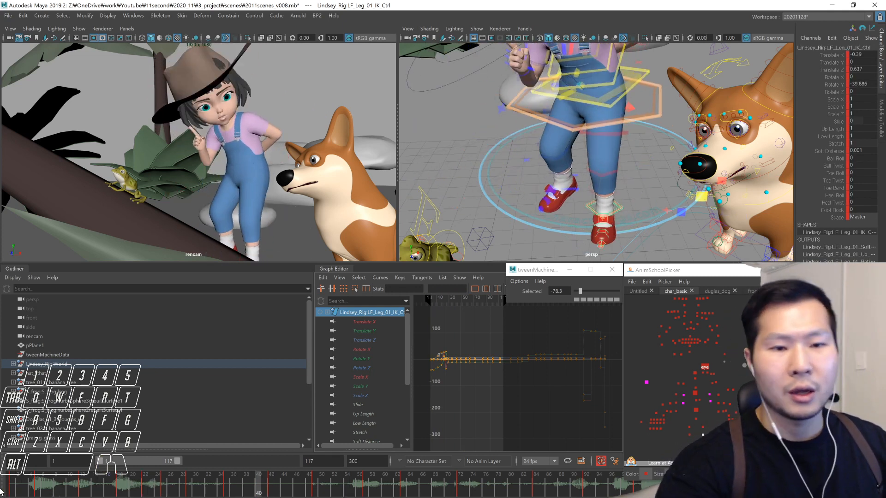
{"action": "key", "text": "ctrl+alt+v"}
{"action": "mouse_move", "coordinate": [12, 486]}
{"action": "left_mouse_down"}
{"action": "mouse_move", "coordinate": [213, 471]}
{"action": "mouse_move", "coordinate": [1, 469]}
{"action": "left_mouse_up"}
{"action": "key", "text": "alt+v"}
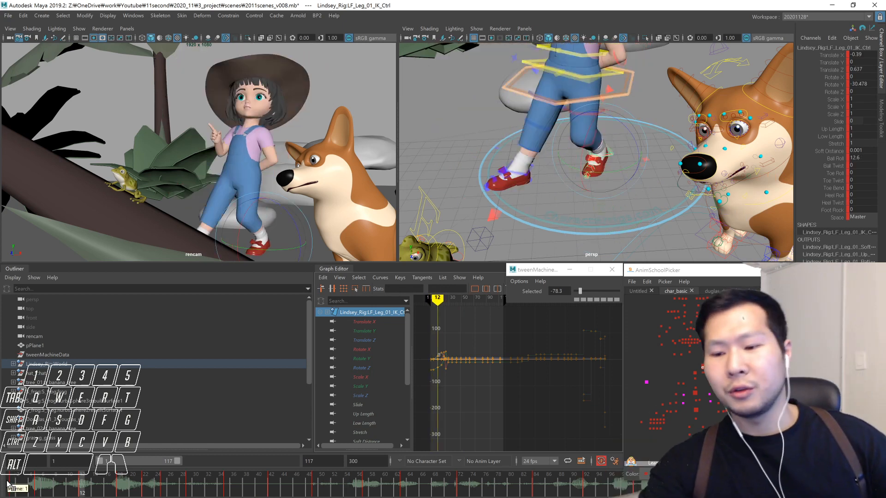
- Select the right foot IK control and rotate it at frame 9 to X -43.451, Y -46.292, Z -5.322
{"action": "left_click", "coordinate": [696, 409]}
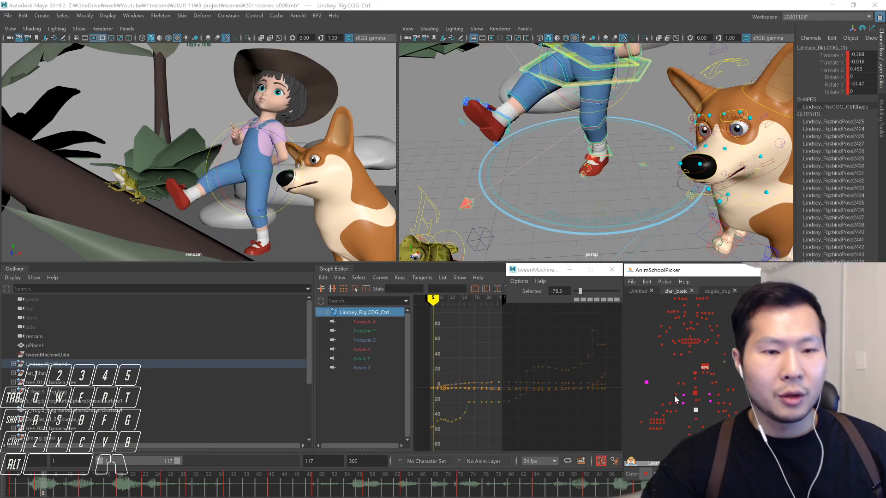
{"action": "left_click", "coordinate": [689, 435]}
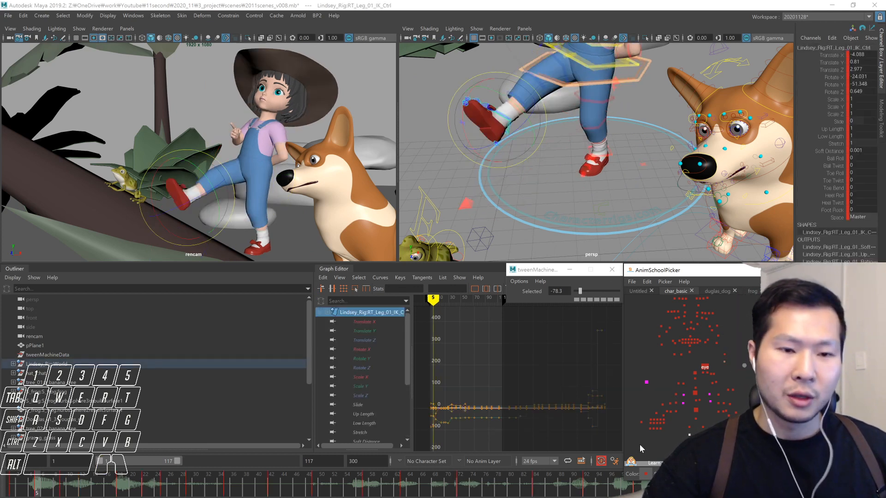
{"action": "key", "text": "alt+period"}
{"action": "key", "text": "alt+period"}
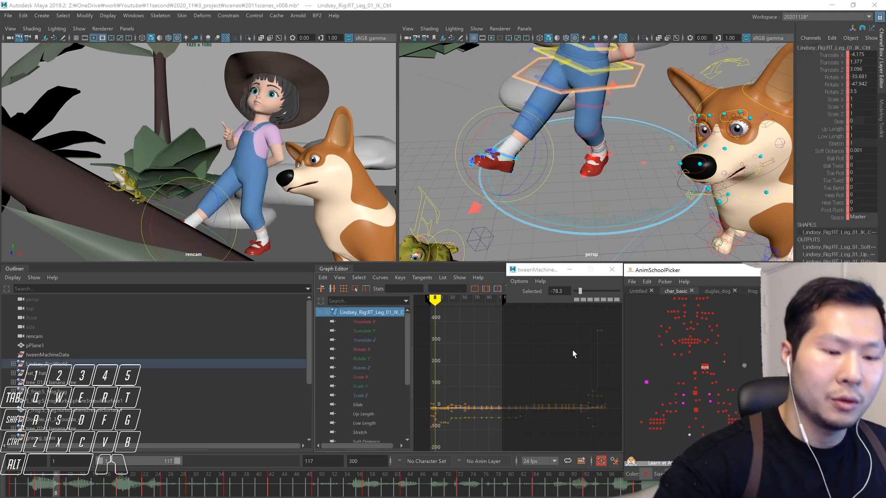
{"action": "key", "text": "w"}
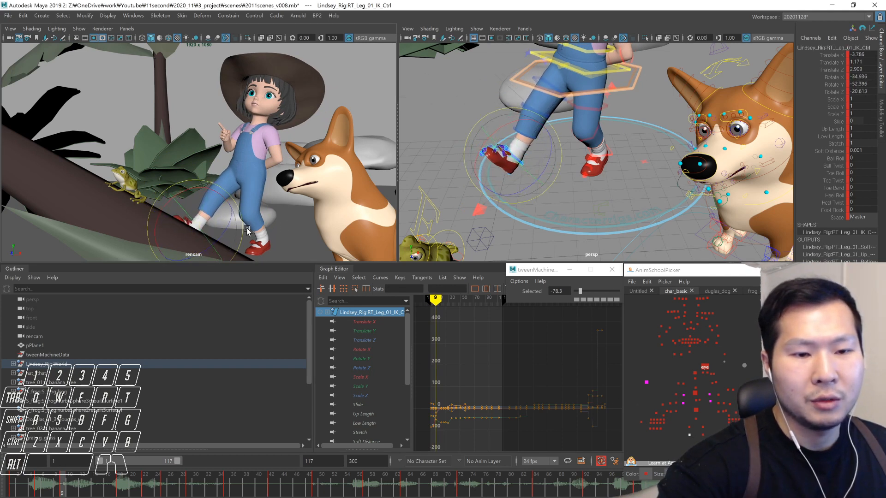
{"action": "left_click_drag", "start_coordinate": [246, 231], "coordinate": [229, 236]}
{"action": "left_click_drag", "start_coordinate": [494, 205], "coordinate": [549, 196], "text": "alt"}
{"action": "left_click_drag", "start_coordinate": [521, 223], "coordinate": [516, 228]}
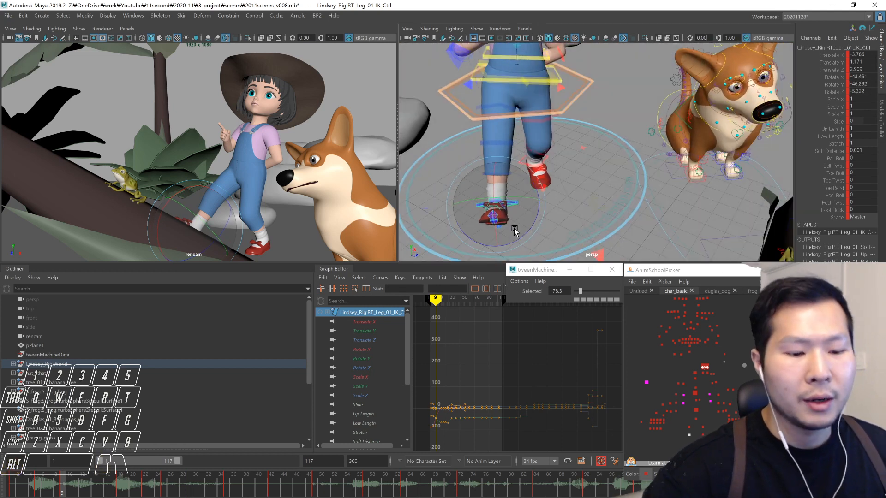
- Flip back and forth through the frames around 5 to 9 to check how the right foot swings down
{"action": "key", "text": "alt+1"}
{"action": "key", "text": "alt+1"}
{"action": "key", "text": "alt+1"}
{"action": "key", "text": "alt+1"}
{"action": "key", "text": "alt+2"}
{"action": "key", "text": "alt+2"}
{"action": "key", "text": "alt+2"}
{"action": "key", "text": "alt+2"}
{"action": "key", "text": "alt+1"}
{"action": "key", "text": "alt+1"}
{"action": "key", "text": "alt+1"}
{"action": "key", "text": "alt+1"}
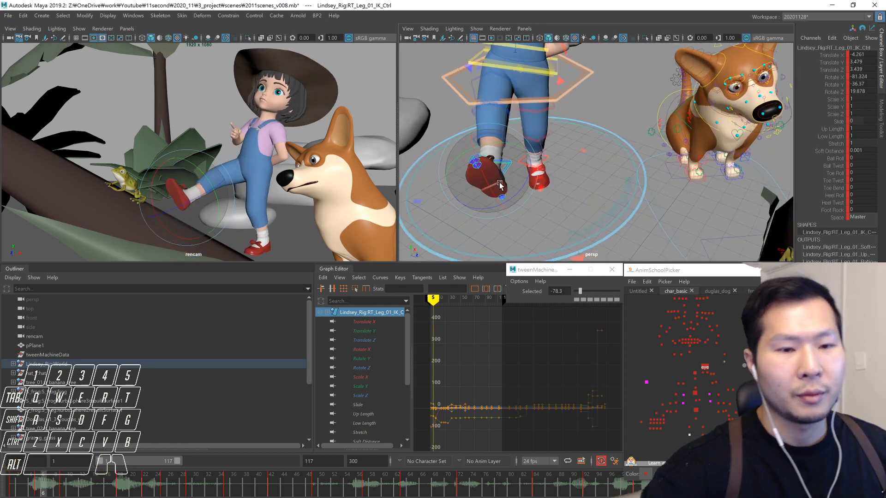
{"action": "key", "text": "alt+2"}
{"action": "key", "text": "alt+2"}
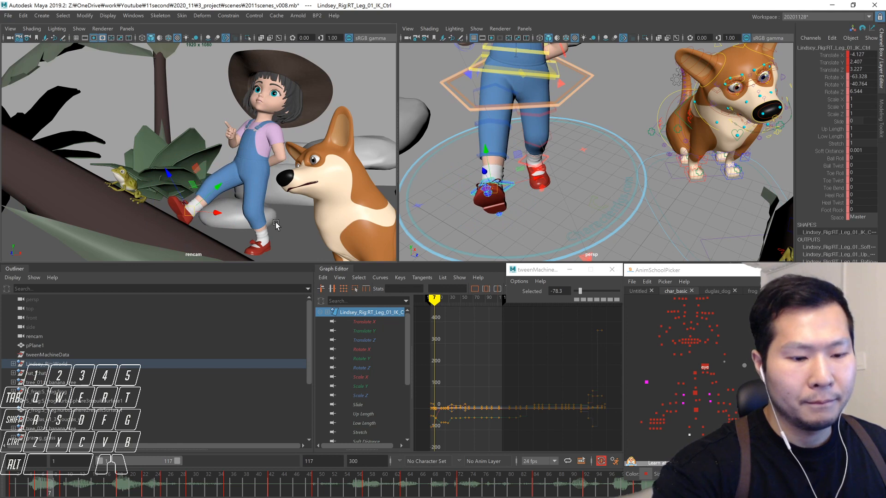
{"action": "key", "text": "alt+2"}
{"action": "key", "text": "alt+2"}
{"action": "key", "text": "alt+2"}
{"action": "key", "text": "alt+2"}
{"action": "key", "text": "alt+2"}
{"action": "key", "text": "alt+2"}
{"action": "key", "text": "alt+1"}
{"action": "key", "text": "alt+1"}
{"action": "key", "text": "alt+1"}
{"action": "key", "text": "alt+1"}
- Match the right foot's in-between pose to its next key with tweenMachine at 100
{"action": "key", "text": "alt+2"}
{"action": "key", "text": "alt+2"}
{"action": "key", "text": "alt+2"}
{"action": "key", "text": "alt+1"}
{"action": "left_click_drag", "start_coordinate": [580, 291], "coordinate": [658, 292]}
- Step through the right foot's descent around frame 10 from a lower viewing angle
{"action": "left_click_drag", "start_coordinate": [595, 231], "coordinate": [555, 224], "text": "alt"}
{"action": "key", "text": "alt+1"}
{"action": "key", "text": "alt+1"}
{"action": "key", "text": "alt+2"}
{"action": "key", "text": "alt+2"}
{"action": "key", "text": "alt+2"}
{"action": "key", "text": "alt+2"}
{"action": "key", "text": "alt+2"}
{"action": "key", "text": "alt+2"}
{"action": "key", "text": "alt+2"}
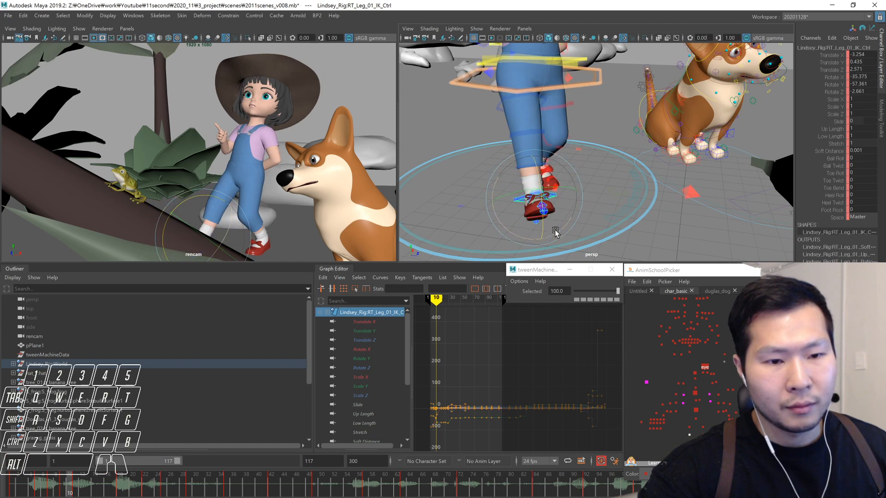
- Match the planted right foot at frame 13 to the next key with tweenMachine at 100
{"action": "key", "text": "alt+1"}
{"action": "key", "text": "alt+1"}
{"action": "key", "text": "alt+1"}
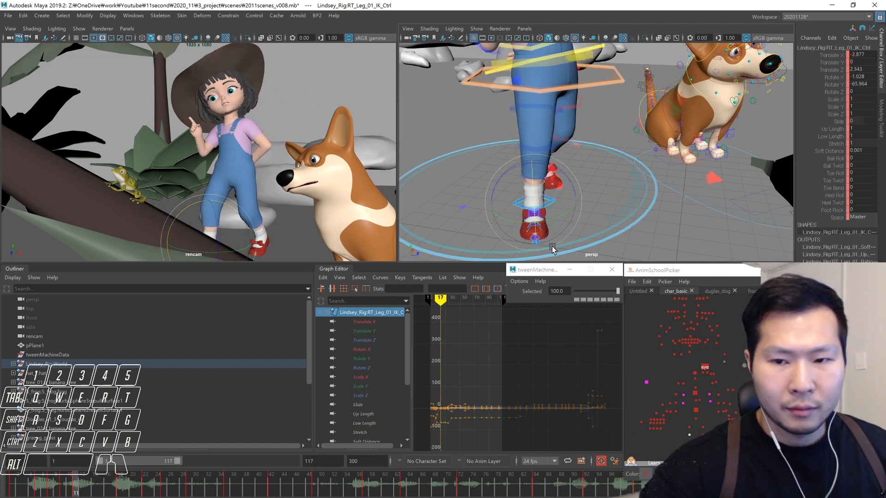
{"action": "left_click_drag", "start_coordinate": [617, 291], "coordinate": [768, 262]}
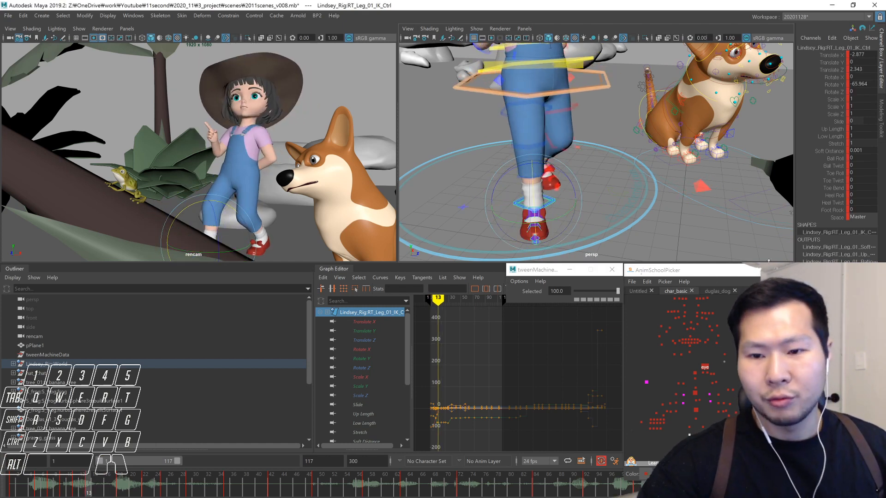
- Step from frame 13 to frame 21 to check that the right foot holds its contact
{"action": "key", "text": "alt+2"}
{"action": "key", "text": "alt+2"}
{"action": "key", "text": "alt+2"}
{"action": "key", "text": "alt+2"}
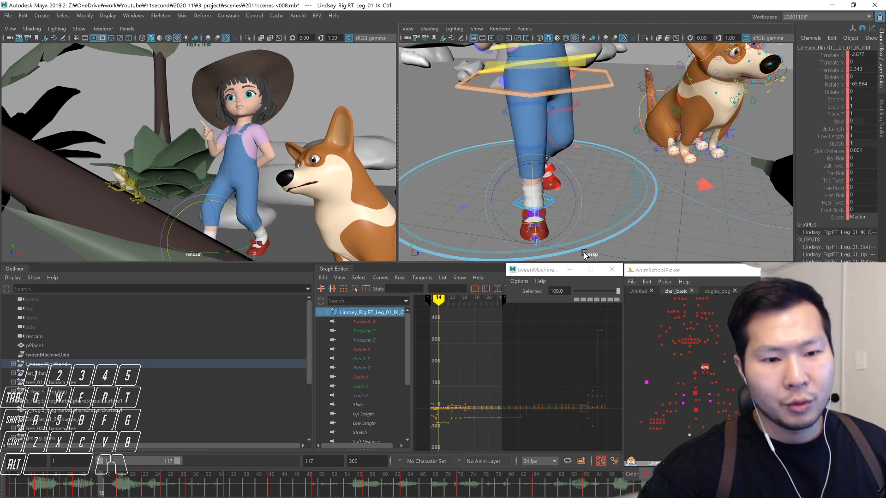
{"action": "key", "text": "alt+2"}
{"action": "key", "text": "alt+2"}
{"action": "key", "text": "alt+2"}
{"action": "key", "text": "alt+2"}
{"action": "key", "text": "alt+2"}
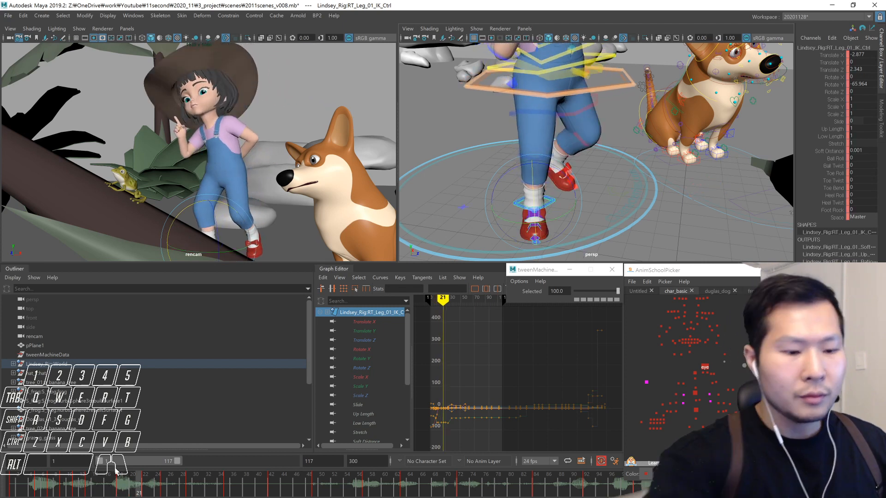
- Play the shot from the start and scrub to frame 3 to review the raised right foot
{"action": "left_click", "coordinate": [14, 494]}
{"action": "key", "text": "alt+v"}
{"action": "key", "text": "alt+v"}
{"action": "left_click", "coordinate": [14, 495]}
{"action": "left_click_drag", "start_coordinate": [14, 494], "coordinate": [24, 495]}
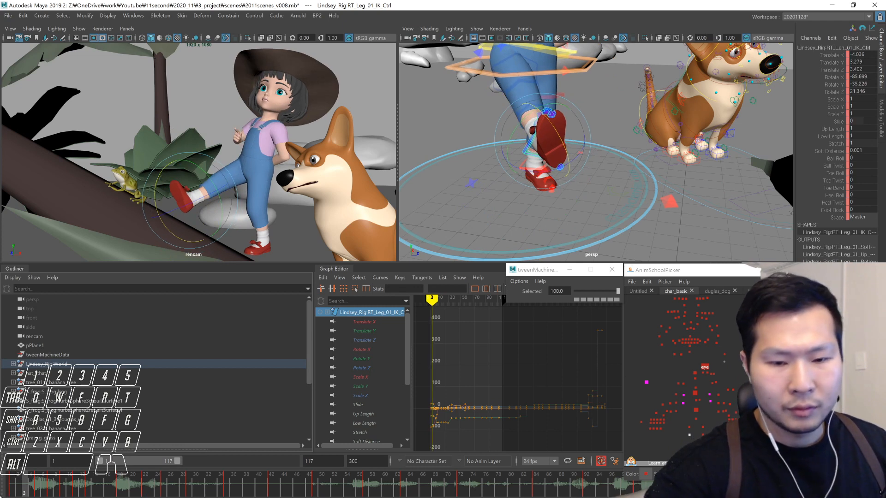
- Frame the right foot's opening curves and move the foot at frame 3 to Translate X -3.978, Y 3.311, Z 3.309
{"action": "key", "text": "f"}
{"action": "left_click", "coordinate": [554, 316]}
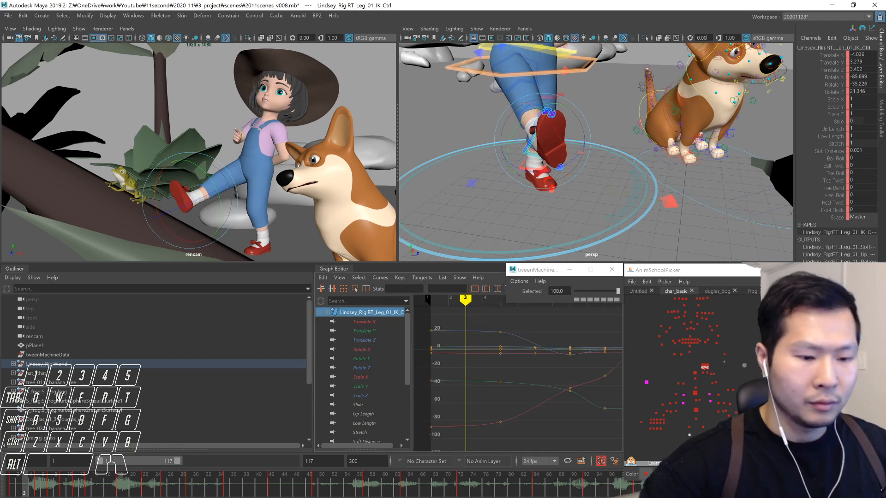
{"action": "key", "text": "period"}
{"action": "key", "text": "period"}
{"action": "key", "text": "comma"}
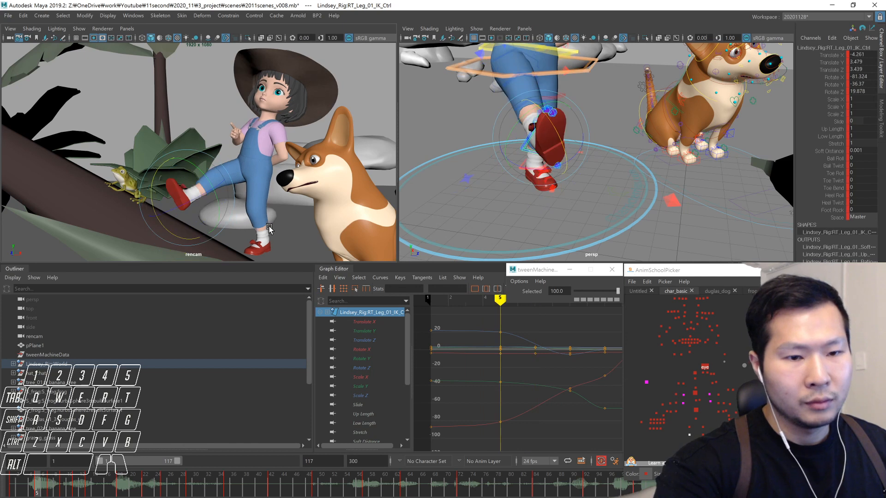
{"action": "key", "text": "comma"}
{"action": "key", "text": "alt+period"}
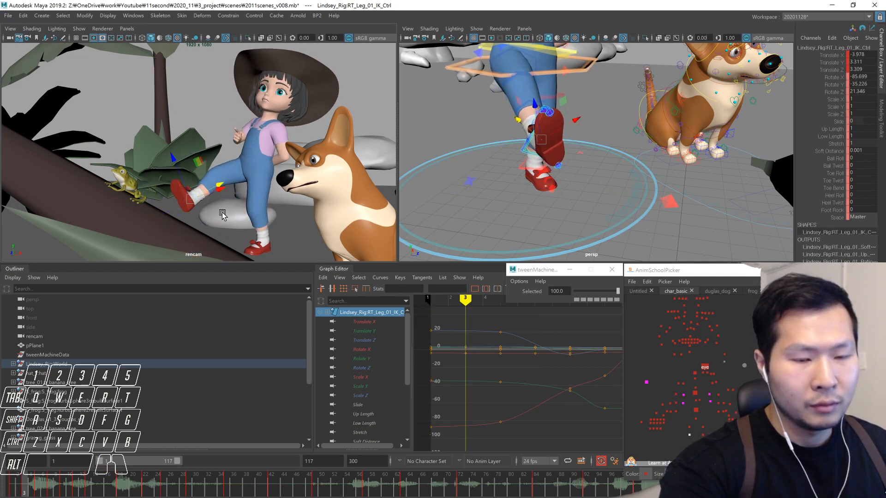
- Flip repeatedly between the frames around frame 3 to examine the raised right foot's spacing
{"action": "key", "text": "alt+comma"}
{"action": "key", "text": "alt+comma"}
{"action": "key", "text": "alt+period"}
{"action": "key", "text": "alt+period"}
{"action": "key", "text": "alt+period"}
{"action": "key", "text": "alt+period"}
{"action": "key", "text": "alt+period"}
{"action": "key", "text": "alt+comma"}
{"action": "key", "text": "alt+comma"}
{"action": "key", "text": "alt+comma"}
{"action": "key", "text": "alt+period"}
{"action": "key", "text": "alt+period"}
{"action": "key", "text": "alt+comma"}
{"action": "key", "text": "alt+comma"}
{"action": "key", "text": "alt+comma"}
{"action": "key", "text": "alt+comma"}
{"action": "key", "text": "alt+period"}
{"action": "key", "text": "alt+period"}
{"action": "key", "text": "alt+comma"}
{"action": "key", "text": "alt+comma"}
{"action": "key", "text": "alt+period"}
{"action": "key", "text": "alt+period"}
{"action": "key", "text": "alt+period"}
{"action": "key", "text": "alt+period"}
{"action": "key", "text": "alt+comma"}
{"action": "key", "text": "alt+comma"}
- Nudge the right foot at frame 4 to Translate X -4.149, Y 3.433, Z 3.363
{"action": "key", "text": "alt+period"}
{"action": "key", "text": "alt+period"}
{"action": "key", "text": "alt+comma"}
{"action": "middle_click_drag", "start_coordinate": [219, 243], "coordinate": [221, 241]}
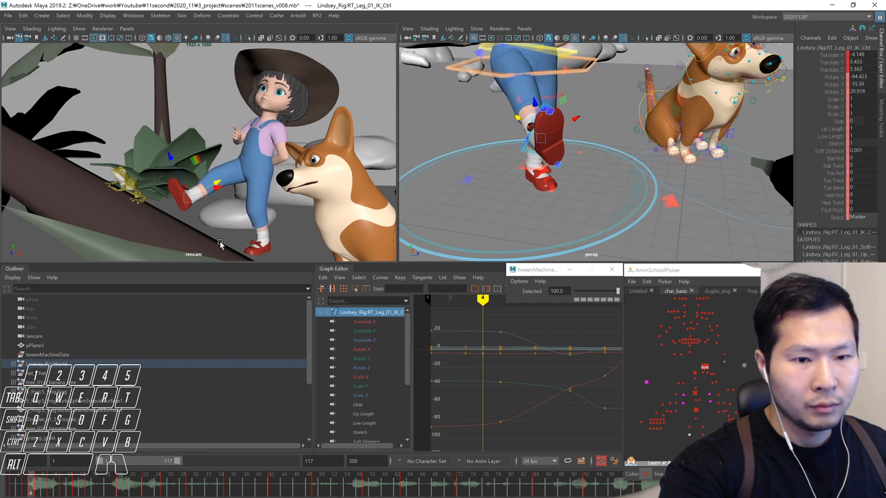
{"action": "key", "text": "alt+comma"}
- Step forward to frame 13 to check the right foot's path from the raised pose to the ground
{"action": "key", "text": "alt+period"}
{"action": "key", "text": "alt+period"}
{"action": "key", "text": "alt+period"}
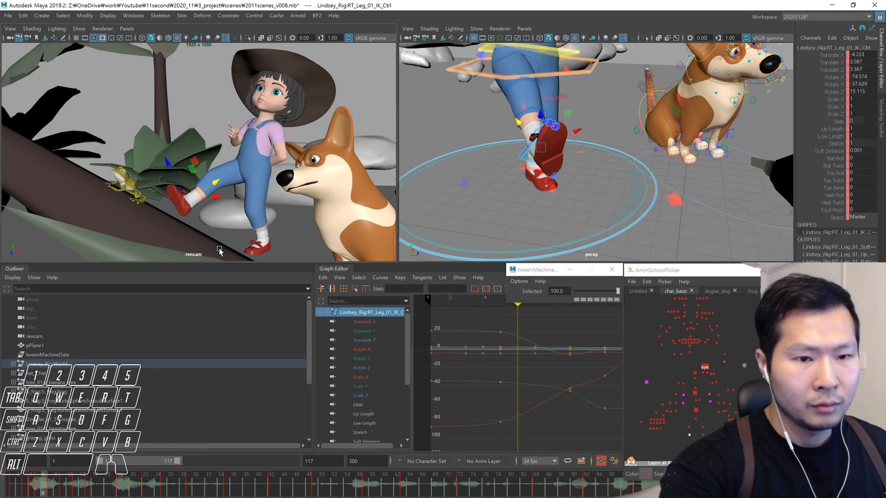
{"action": "key", "text": "alt+period"}
{"action": "key", "text": "alt+period"}
{"action": "key", "text": "alt+period"}
{"action": "key", "text": "alt+period"}
{"action": "key", "text": "alt+period"}
{"action": "key", "text": "alt+period"}
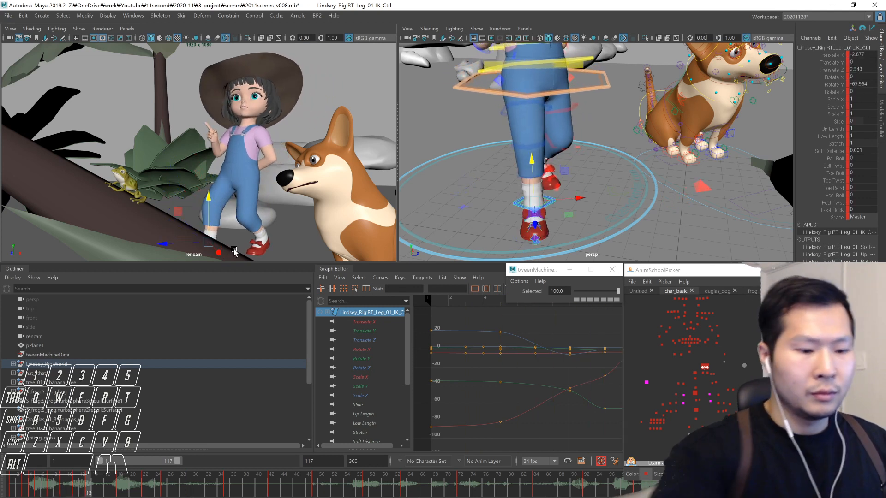
- Return to frame 1 and enlarge the Character Tool window to show the full body picker and IK/FK switch list
{"action": "left_click_drag", "start_coordinate": [24, 485], "coordinate": [1, 491]}
{"action": "key", "text": "alt+v"}
{"action": "left_click", "coordinate": [29, 493]}
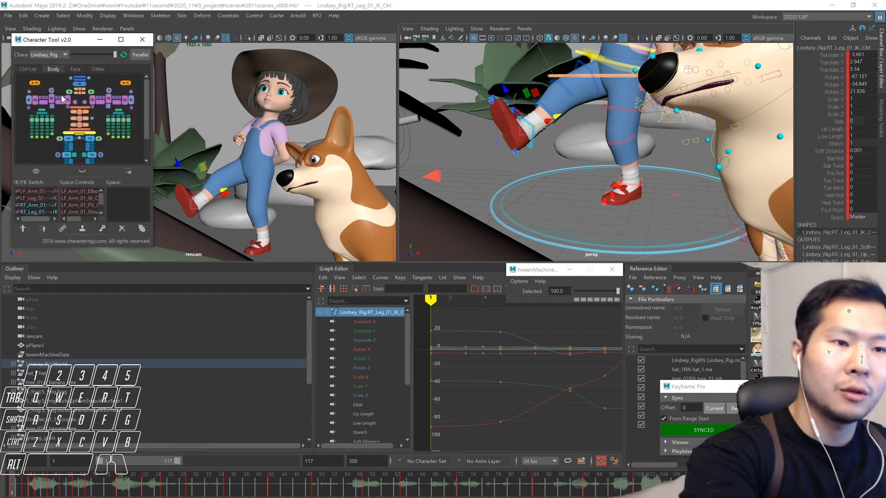
{"action": "left_click_drag", "start_coordinate": [153, 249], "coordinate": [149, 287]}
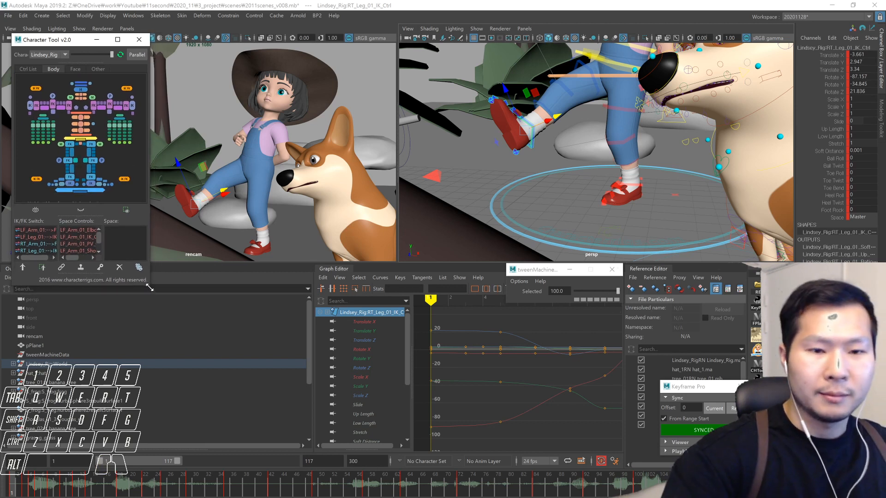
- Bring the AnimSchoolPicker back up and select the right leg's IKFK switch control
{"action": "left_click_drag", "start_coordinate": [524, 196], "coordinate": [623, 238], "text": "alt"}
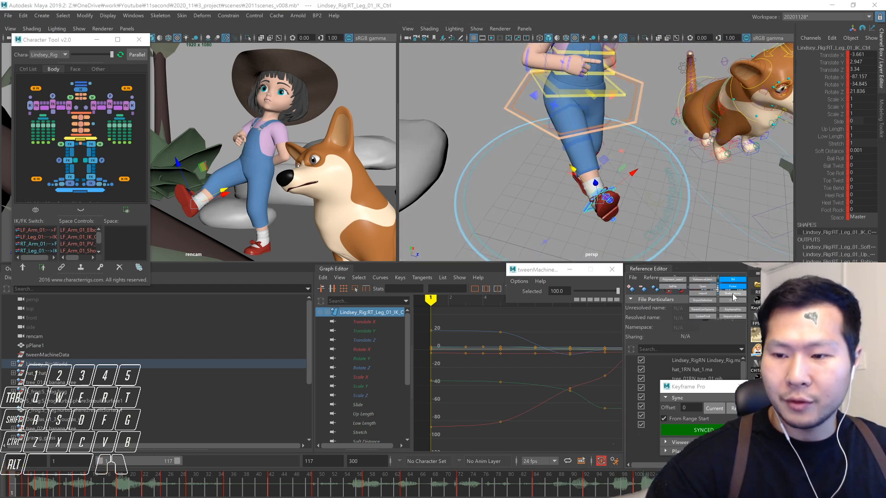
{"action": "left_click", "coordinate": [740, 282]}
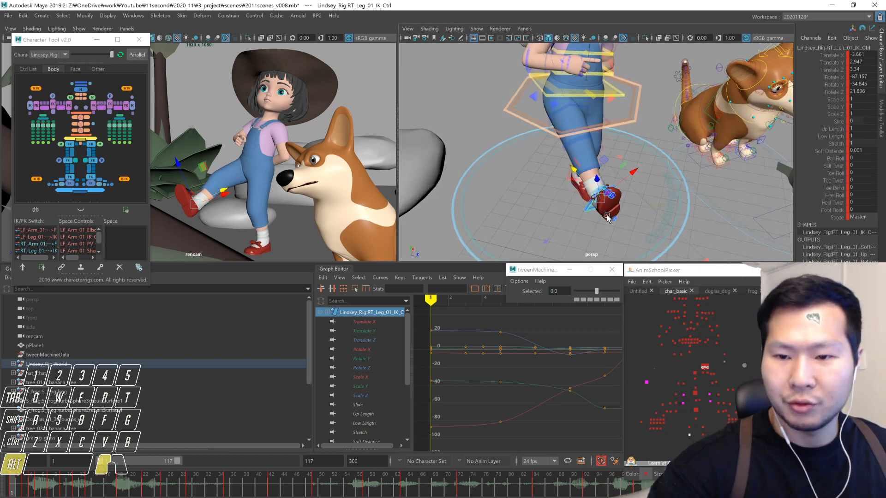
{"action": "left_click", "coordinate": [545, 234]}
{"action": "middle_click_drag", "start_coordinate": [684, 402], "coordinate": [692, 370], "text": "alt"}
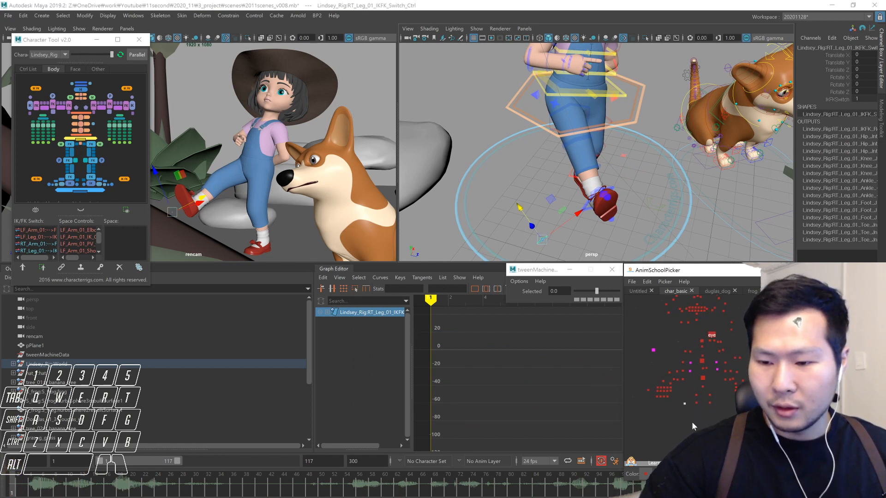
- Step through the opening frames to frame 11 to examine how the right foot comes down to the ground
{"action": "left_click", "coordinate": [696, 401]}
{"action": "key", "text": "period"}
{"action": "key", "text": "period"}
{"action": "key", "text": "period"}
{"action": "key", "text": "period"}
{"action": "key", "text": "period"}
{"action": "key", "text": "comma"}
{"action": "left_click_drag", "start_coordinate": [678, 235], "coordinate": [628, 230], "text": "alt"}
{"action": "middle_click_drag", "start_coordinate": [628, 233], "coordinate": [645, 209], "text": "alt"}
{"action": "key", "text": "comma"}
{"action": "key", "text": "period"}
{"action": "left_click_drag", "start_coordinate": [645, 210], "coordinate": [635, 232], "text": "alt"}
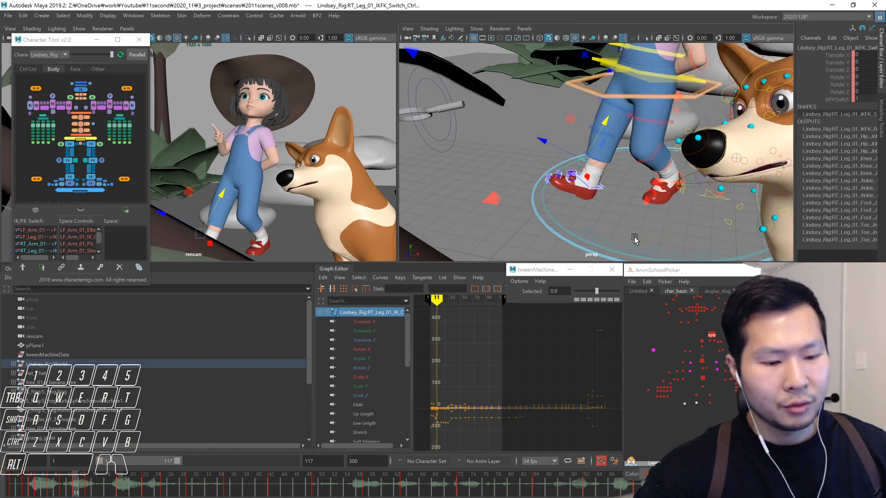
- Key the right leg's IKFK switch control at frames 11 and 10
{"action": "left_click", "coordinate": [682, 403]}
{"action": "left_click", "coordinate": [684, 404]}
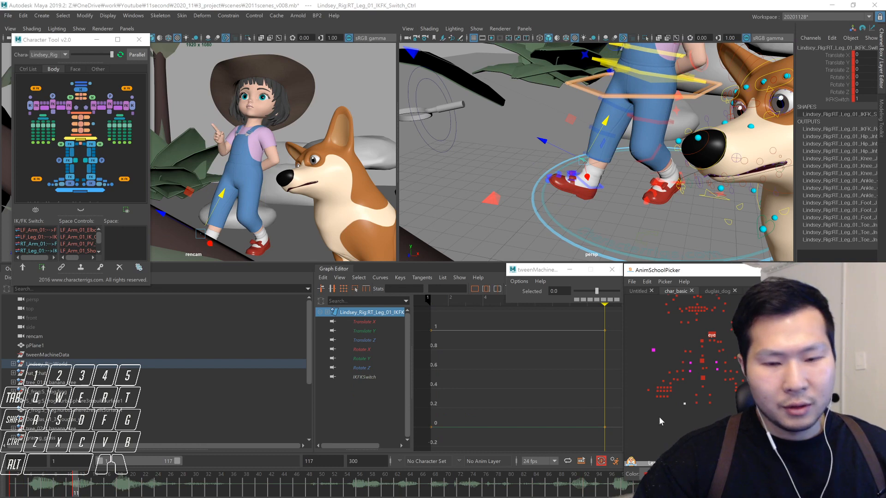
{"action": "key", "text": "comma"}
{"action": "key", "text": "s"}
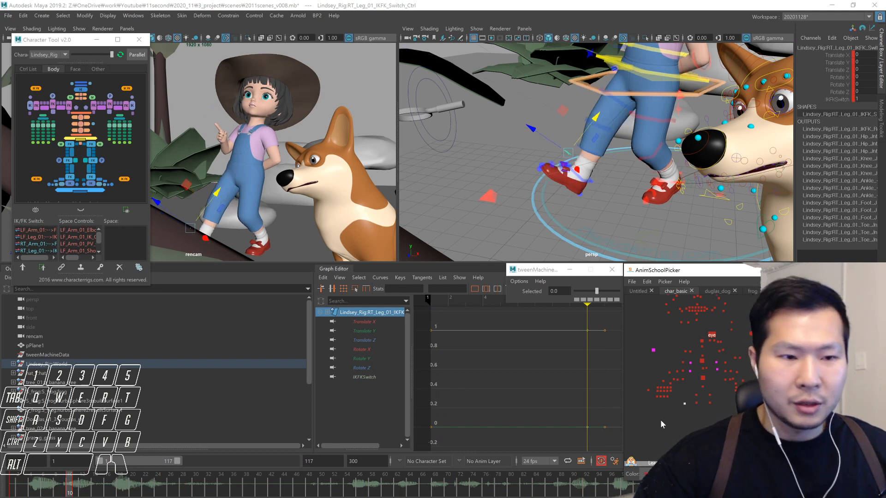
- Switch the right leg from IK to FK at frames 1 and 10 with the Character Tool
{"action": "key", "text": "comma"}
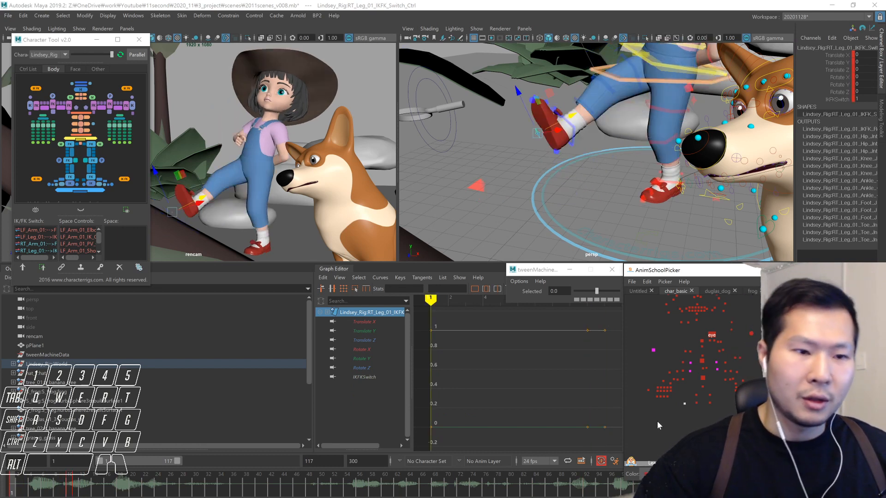
{"action": "left_click", "coordinate": [50, 252]}
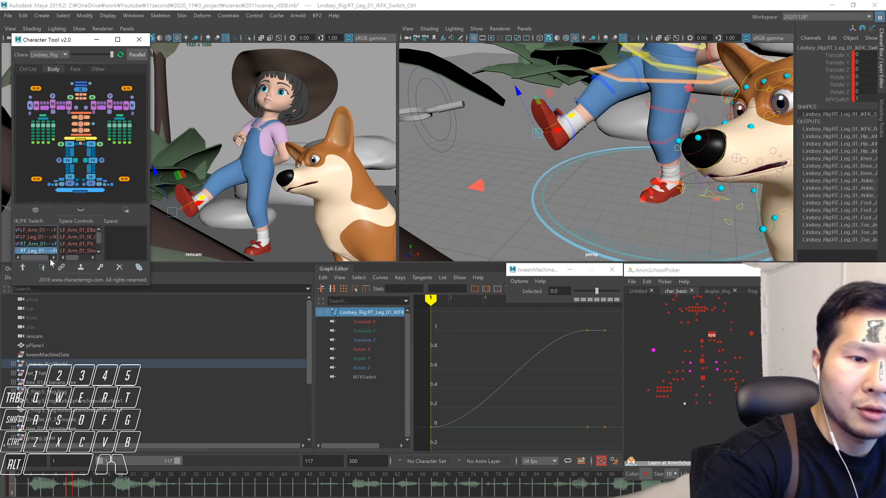
{"action": "left_click_drag", "start_coordinate": [470, 184], "coordinate": [538, 235], "text": "alt"}
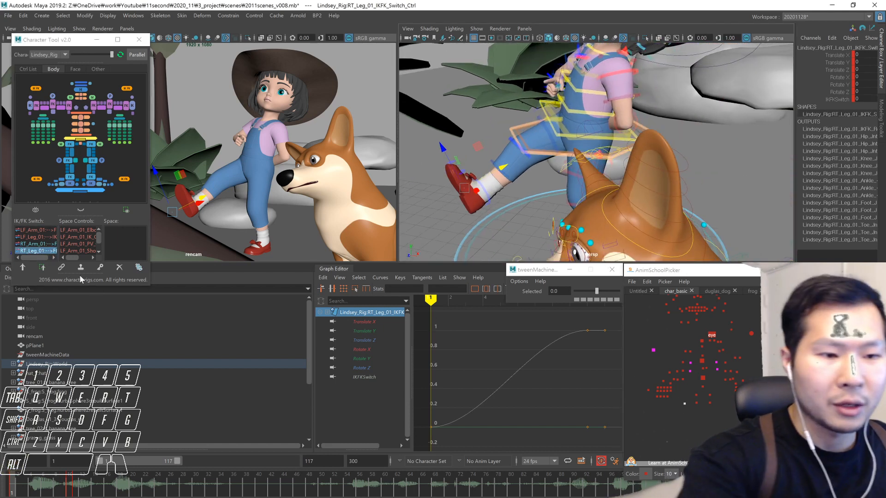
{"action": "left_click", "coordinate": [47, 252]}
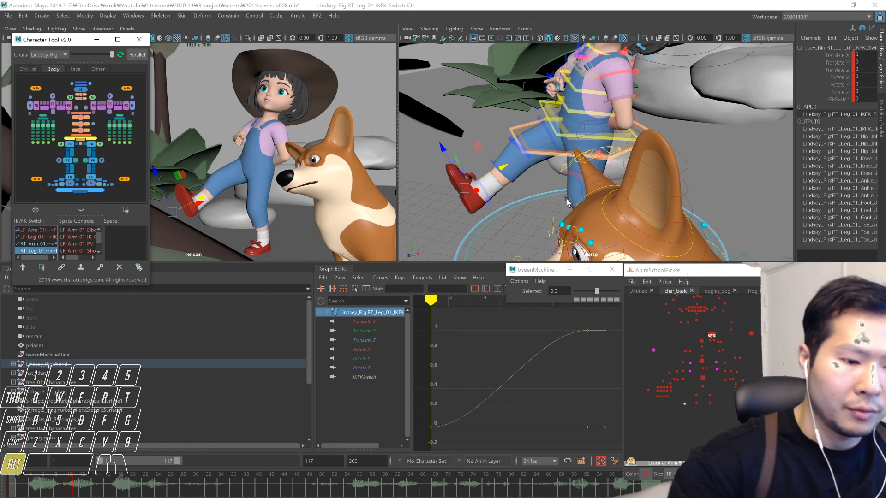
{"action": "key", "text": "period"}
{"action": "left_click", "coordinate": [32, 253]}
{"action": "left_click_drag", "start_coordinate": [512, 185], "coordinate": [595, 178], "text": "alt"}
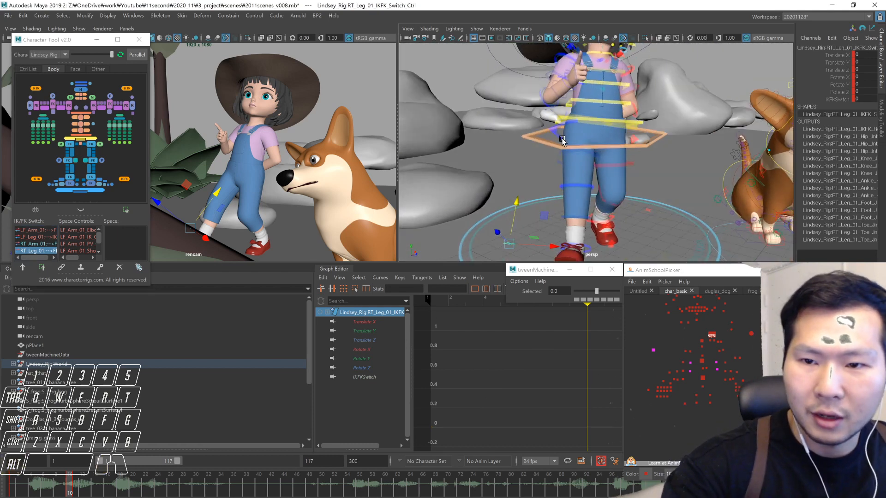
- Select the right leg's hip, knee and ankle FK controls and find them in the AnimSchoolPicker
{"action": "left_click", "coordinate": [561, 140]}
{"action": "left_click", "coordinate": [593, 187], "text": "shift"}
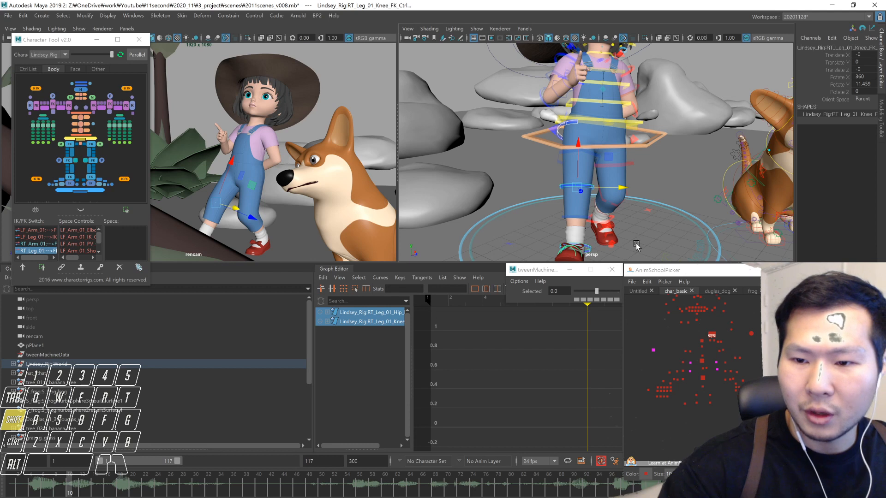
{"action": "left_click_drag", "start_coordinate": [596, 247], "coordinate": [597, 217], "text": "alt"}
{"action": "left_click", "coordinate": [600, 220], "text": "shift"}
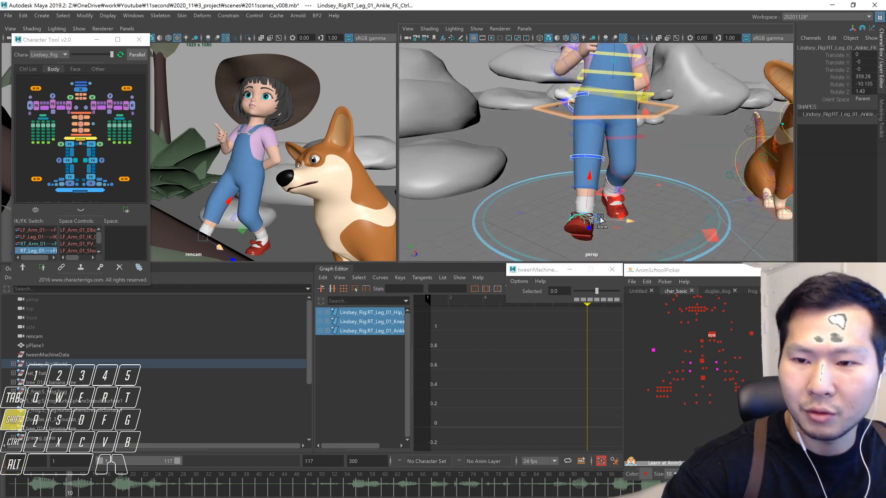
{"action": "right_click", "coordinate": [686, 405]}
{"action": "left_click", "coordinate": [705, 412]}
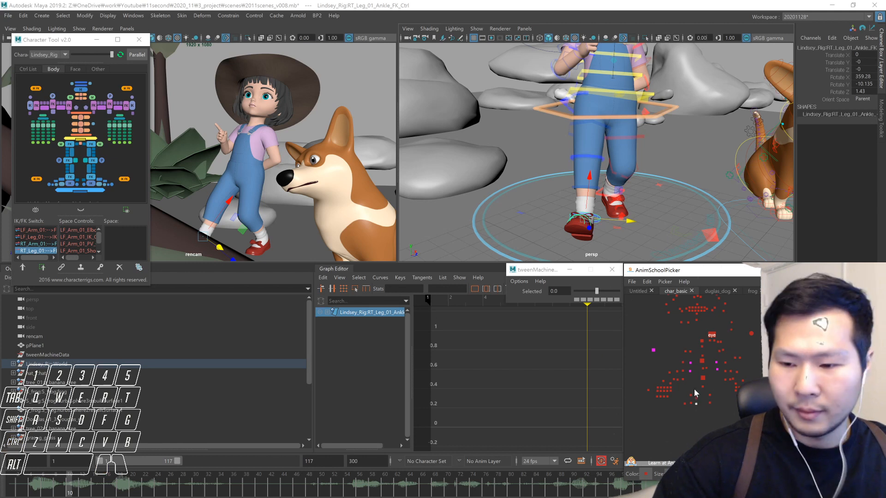
- Key the right leg's IKFK switch with its hip, knee and ankle FK controls at frames 10 and 1
{"action": "left_click", "coordinate": [682, 406]}
{"action": "key", "text": "comma"}
{"action": "left_click", "coordinate": [685, 404]}
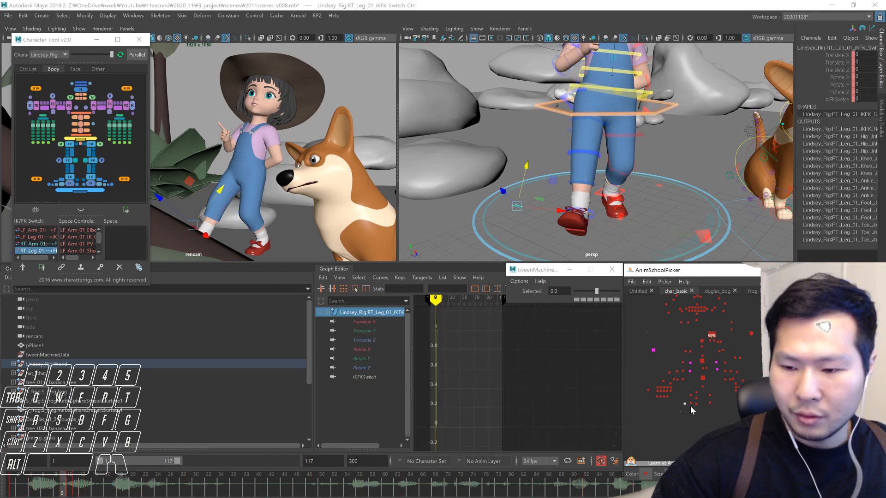
{"action": "left_click_drag", "start_coordinate": [693, 389], "coordinate": [697, 409], "text": "shift"}
{"action": "key", "text": "period"}
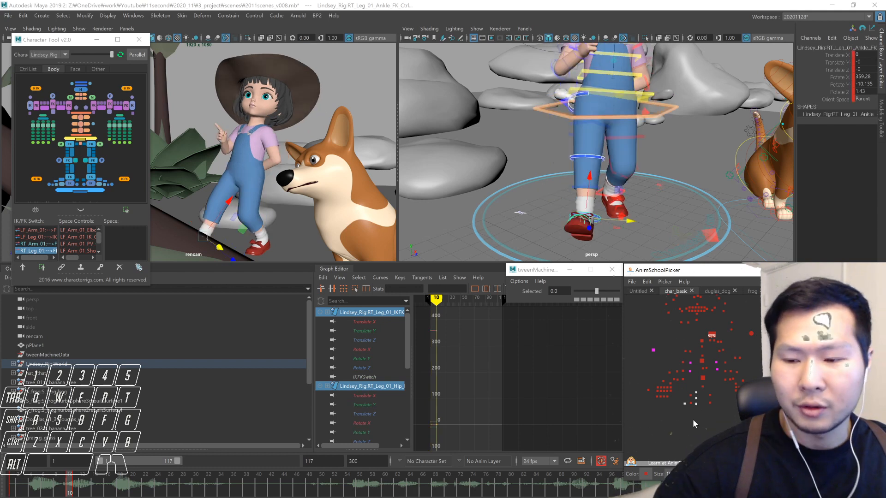
{"action": "key", "text": "alt+shift+v"}
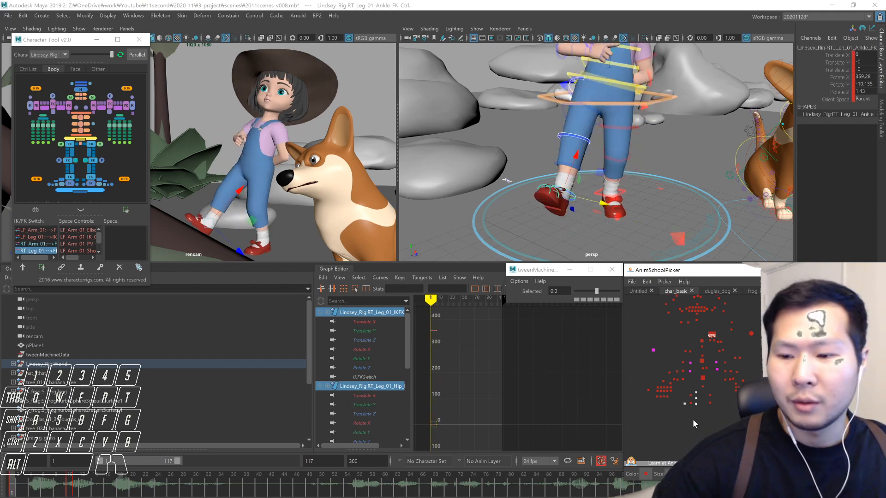
- Set IkFkSwitch to 1 at frame 1, match the right leg back to FK, and compare its pose with frame 10
{"action": "left_click", "coordinate": [685, 404]}
{"action": "left_click", "coordinate": [836, 99]}
{"action": "middle_click_drag", "start_coordinate": [665, 198], "coordinate": [675, 199]}
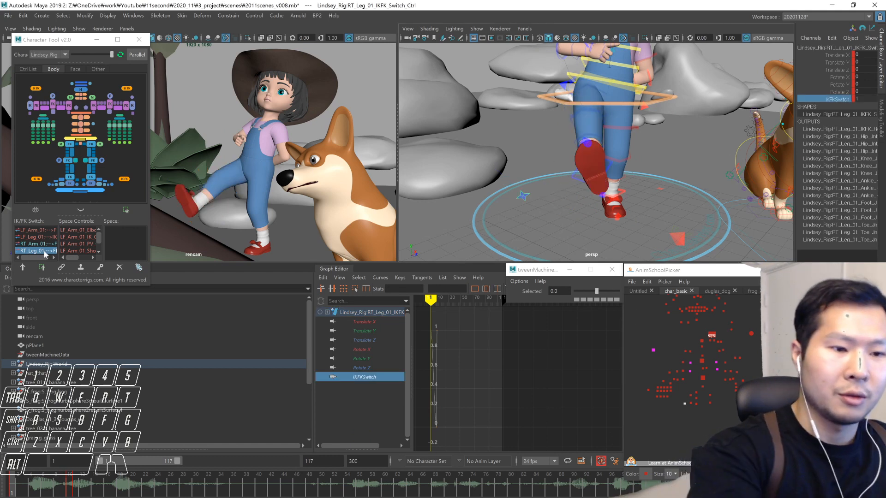
{"action": "left_click_drag", "start_coordinate": [694, 388], "coordinate": [698, 409]}
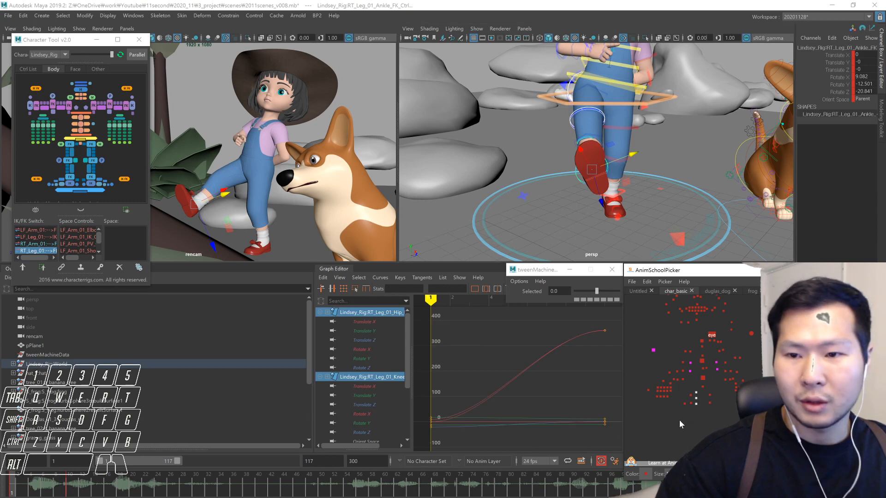
{"action": "left_click_drag", "start_coordinate": [613, 198], "coordinate": [599, 237], "text": "alt"}
{"action": "key", "text": "period"}
{"action": "key", "text": "comma"}
{"action": "key", "text": "period"}
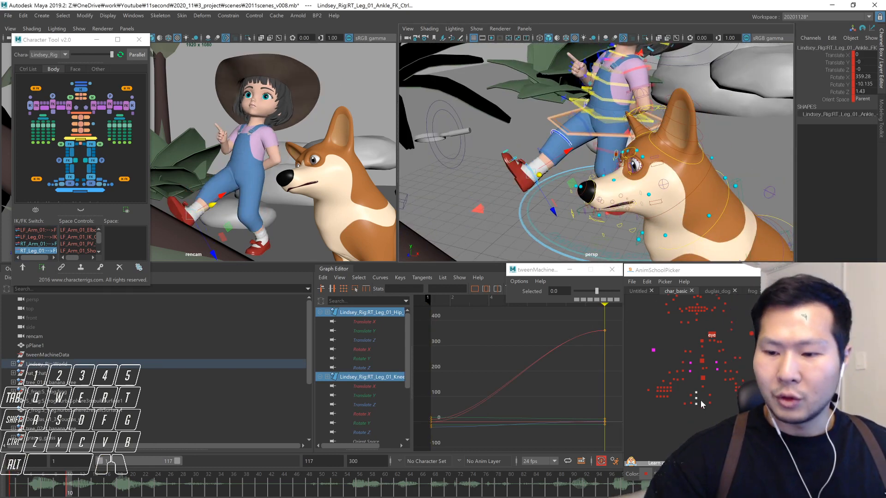
- Set IkFkSwitch to 1 at frame 10, match the right leg to FK, and check its hip, knee and ankle controls
{"action": "mouse_move", "coordinate": [688, 400]}
{"action": "left_mouse_down"}
{"action": "mouse_move", "coordinate": [680, 409]}
{"action": "mouse_move", "coordinate": [697, 407]}
{"action": "left_mouse_up"}
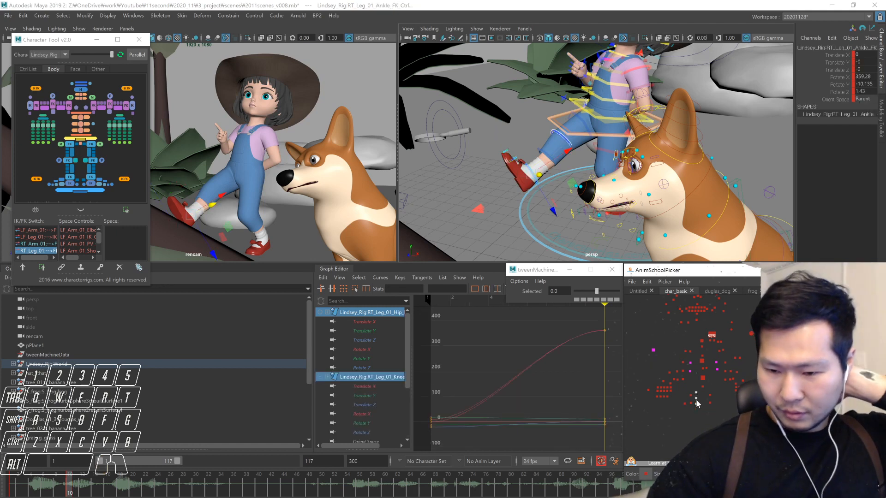
{"action": "left_click_drag", "start_coordinate": [688, 407], "coordinate": [683, 395]}
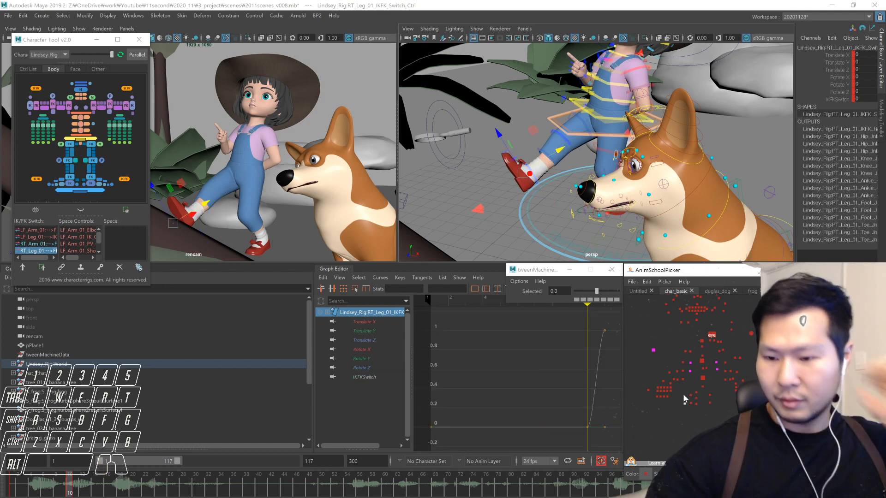
{"action": "left_click", "coordinate": [836, 99]}
{"action": "middle_click_drag", "start_coordinate": [843, 199], "coordinate": [851, 199]}
{"action": "double_click", "coordinate": [46, 254]}
{"action": "left_click_drag", "start_coordinate": [701, 388], "coordinate": [693, 409]}
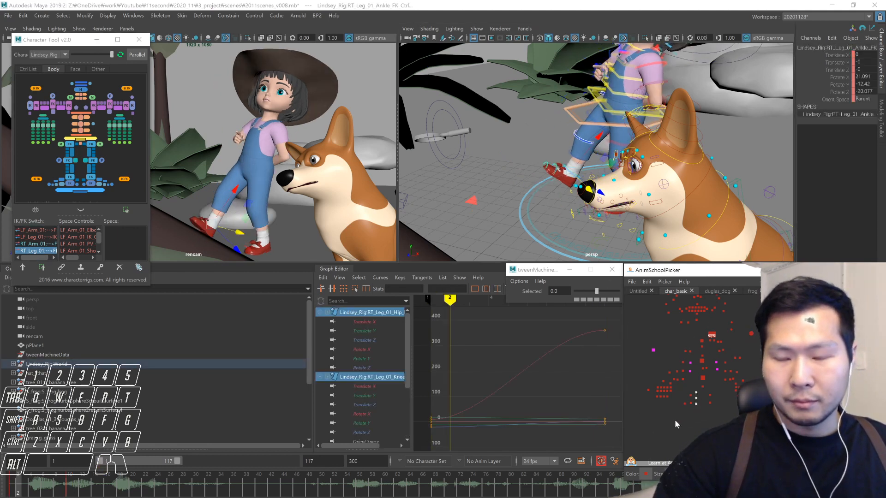
{"action": "key", "text": "period"}
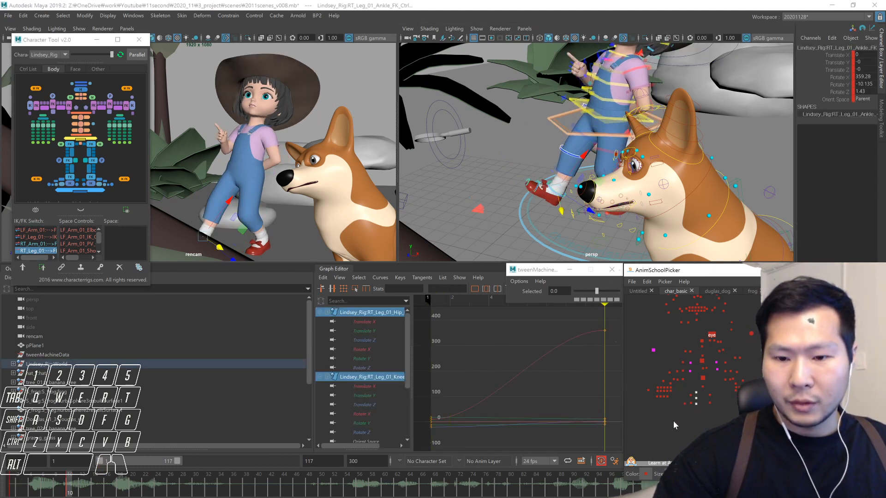
{"action": "key", "text": "comma"}
{"action": "key", "text": "period"}
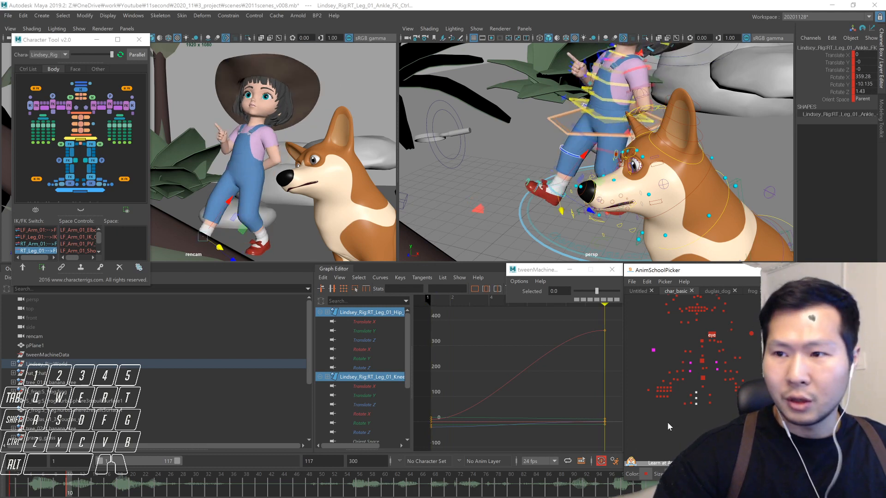
- Redo the right leg's IK-to-FK match at frame 1 from IkFkSwitch 1 and reselect its FK controls
{"action": "key", "text": "comma"}
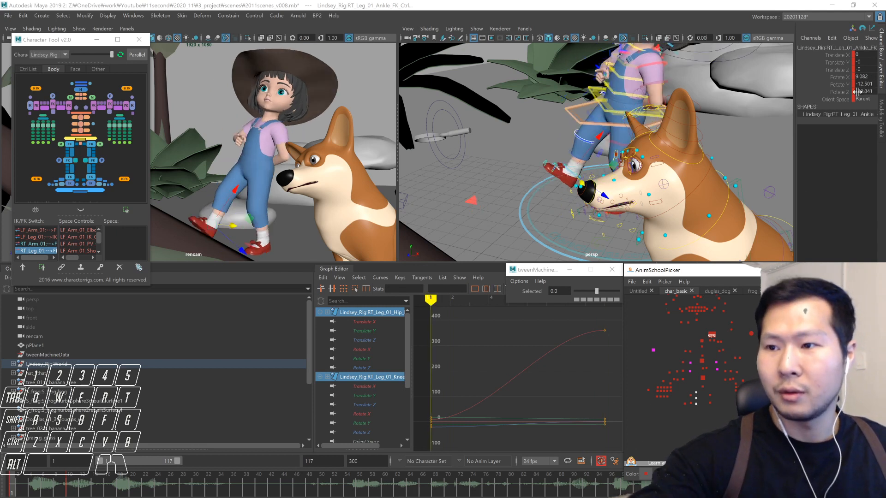
{"action": "left_click", "coordinate": [679, 407]}
{"action": "left_click", "coordinate": [838, 99]}
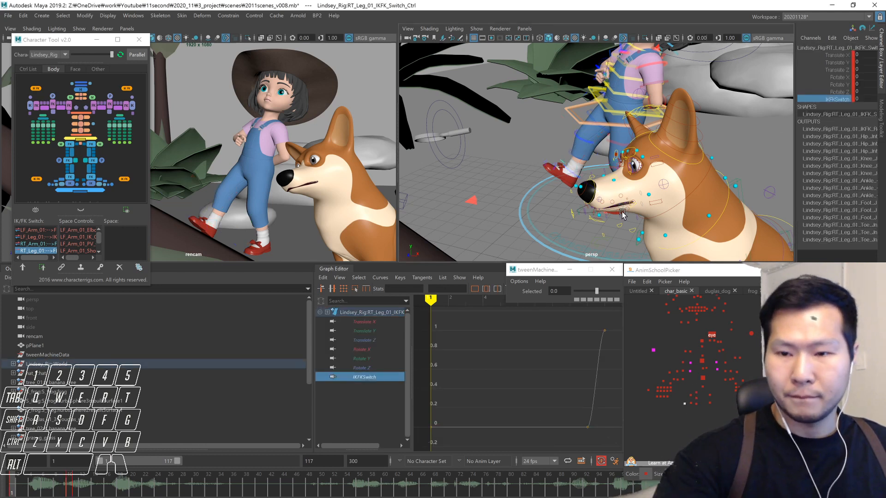
{"action": "middle_click_drag", "start_coordinate": [754, 221], "coordinate": [763, 222]}
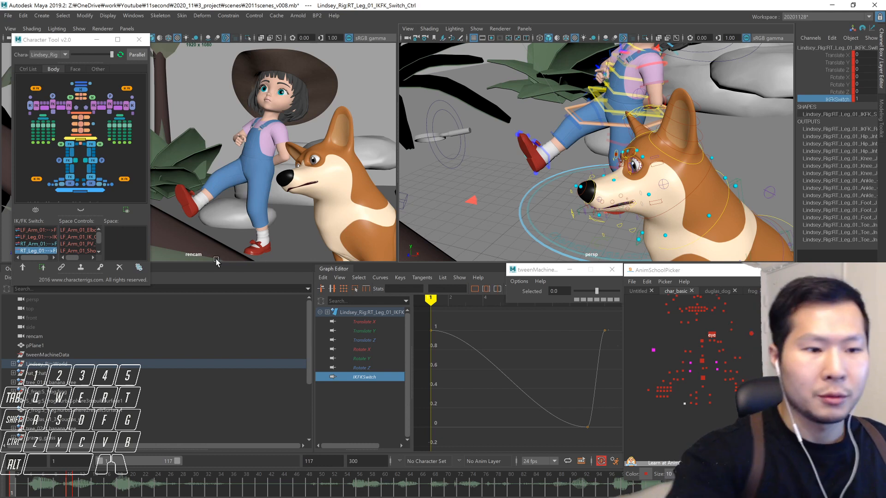
{"action": "double_click", "coordinate": [49, 252]}
{"action": "left_click_drag", "start_coordinate": [701, 386], "coordinate": [693, 408]}
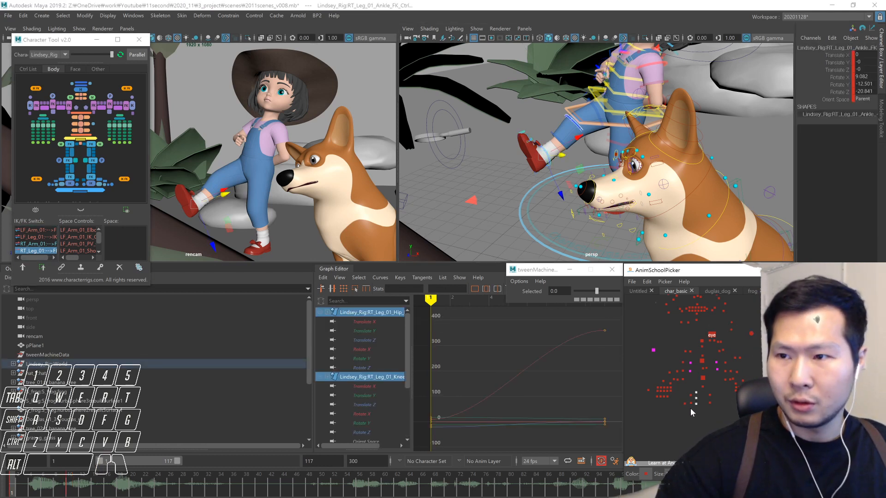
- Redo the right leg's IK-to-FK match at frame 10, starting from IkFkSwitch 1
{"action": "key", "text": "period"}
{"action": "left_click", "coordinate": [685, 403]}
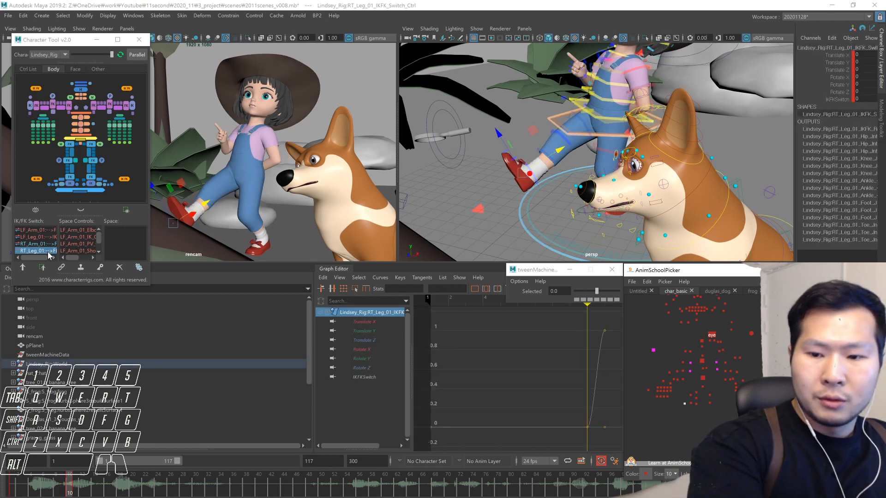
{"action": "middle_click_drag", "start_coordinate": [552, 233], "coordinate": [755, 220]}
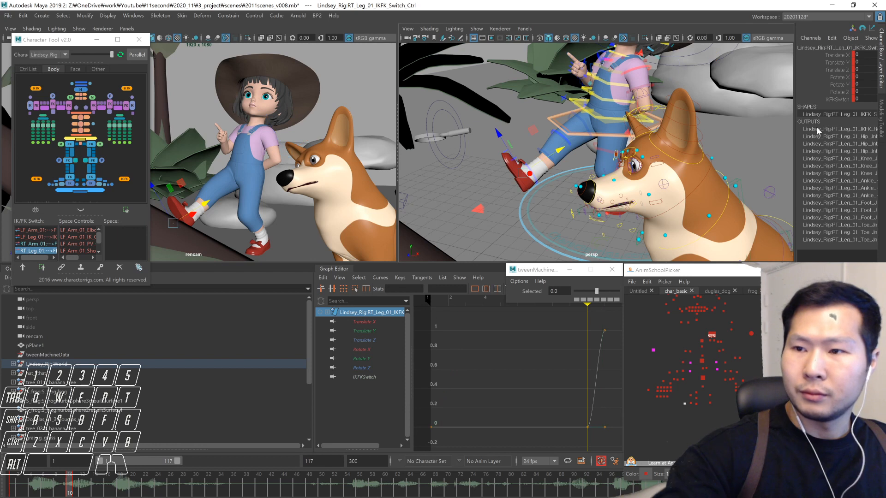
{"action": "middle_click_drag", "start_coordinate": [804, 121], "coordinate": [814, 188]}
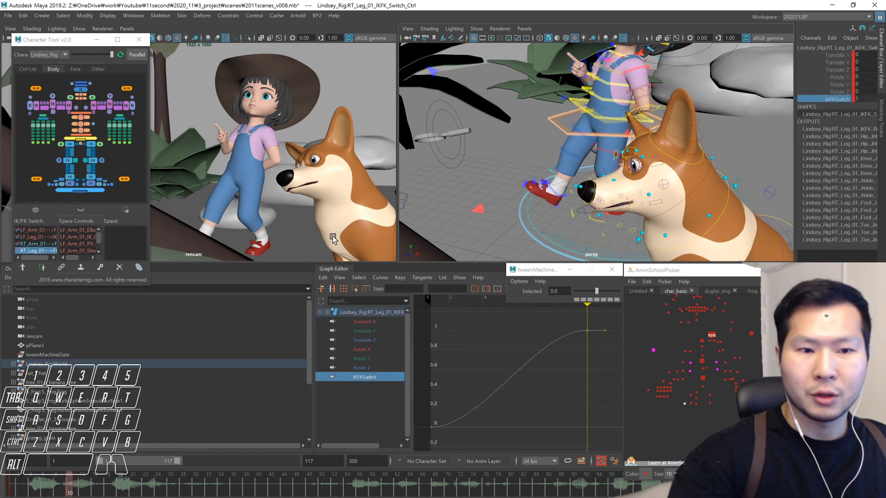
{"action": "left_click", "coordinate": [48, 255]}
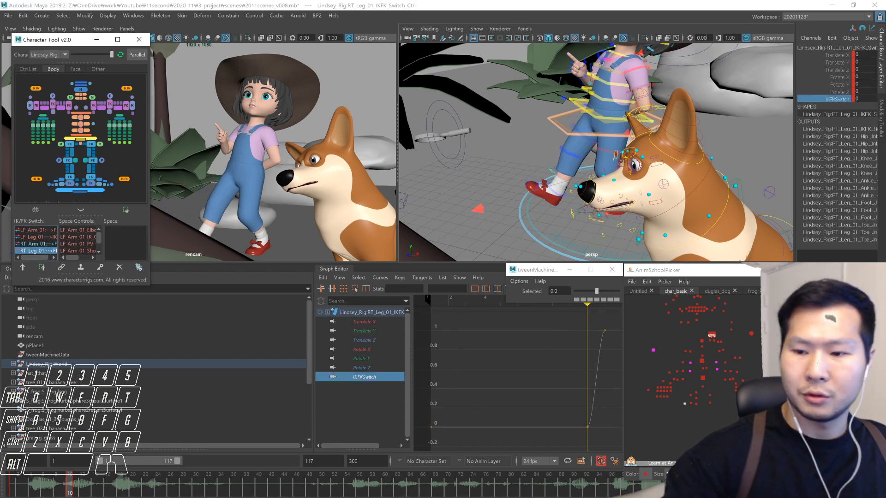
- Remove the 360-degree flip from the right leg's FK rotation curves and compare the poses at frames 1 and 10
{"action": "left_click_drag", "start_coordinate": [697, 391], "coordinate": [695, 408]}
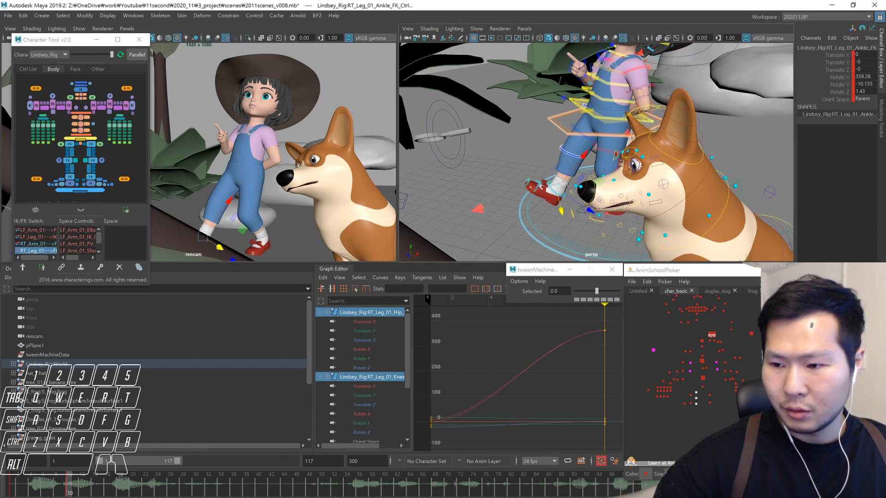
{"action": "key", "text": "alt+shift+v"}
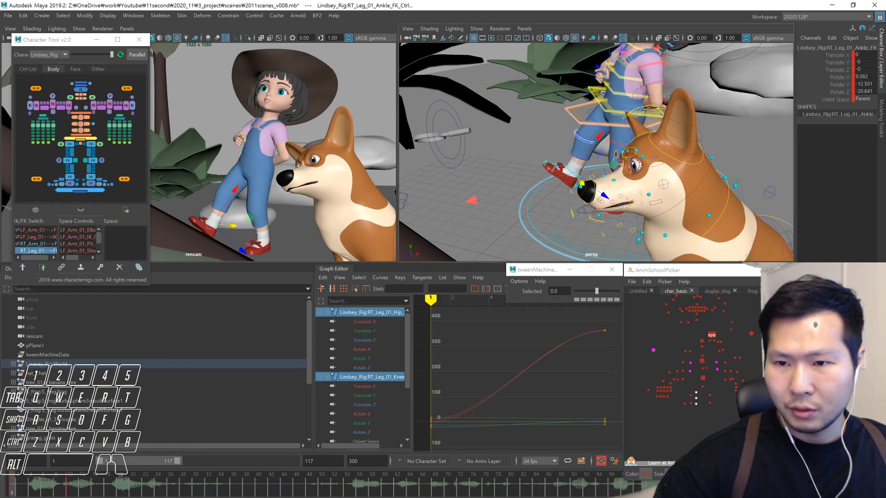
{"action": "left_click_drag", "start_coordinate": [598, 216], "coordinate": [641, 233], "text": "alt"}
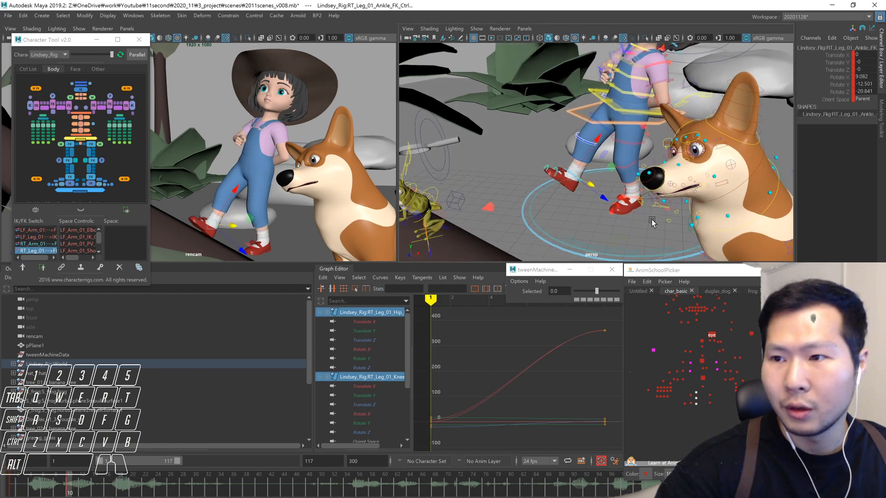
{"action": "key", "text": "alt+v"}
{"action": "key", "text": "alt+v"}
{"action": "key", "text": "alt+e"}
{"action": "key", "text": "alt+shift+v"}
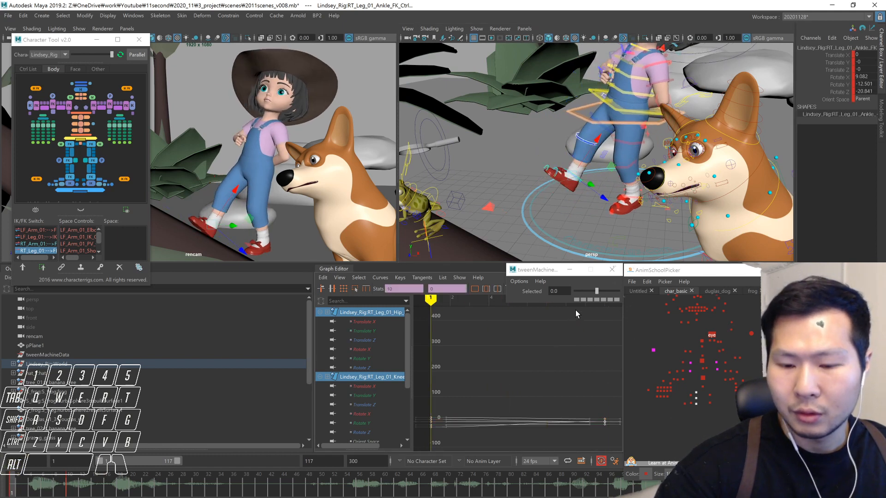
{"action": "key", "text": "f"}
{"action": "left_click", "coordinate": [571, 427]}
{"action": "key", "text": "alt+v"}
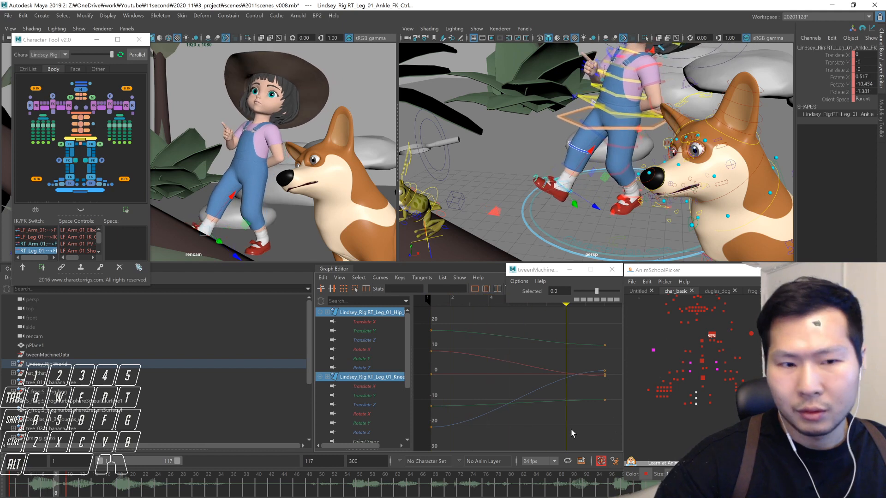
{"action": "key", "text": "period"}
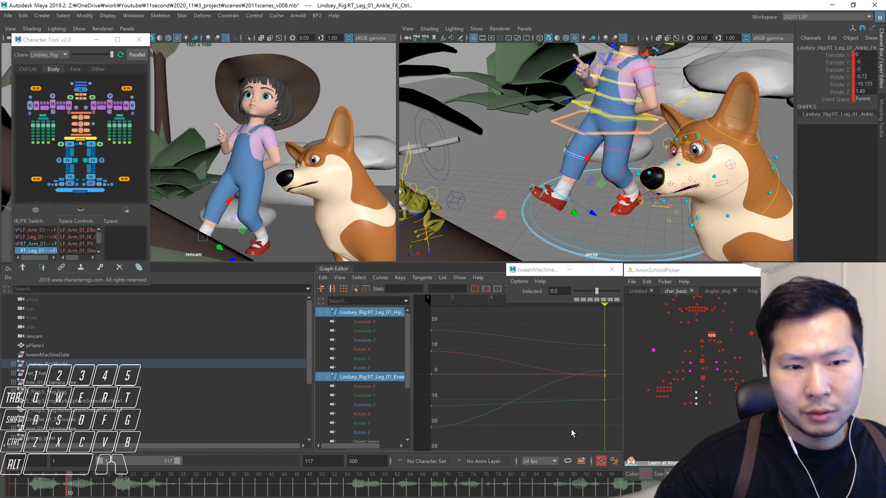
{"action": "key", "text": "comma"}
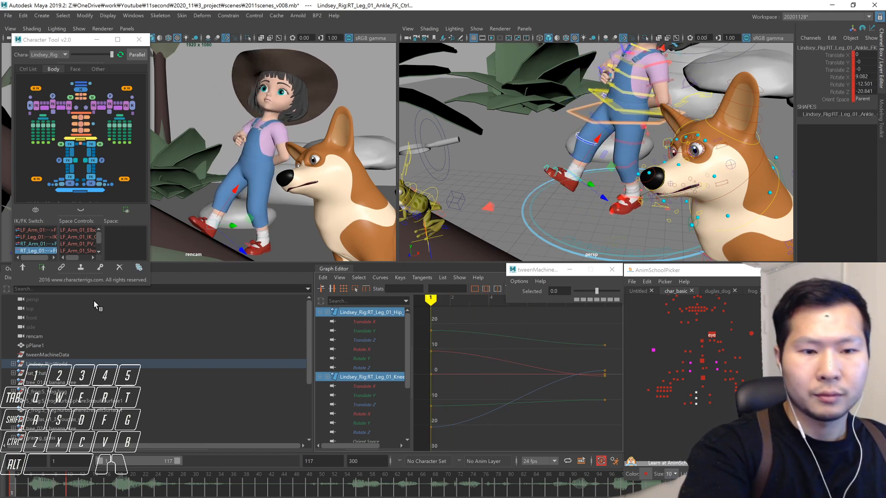
- Redo the right leg's FK match at frame 1, starting from IkFkSwitch 1
{"action": "left_click", "coordinate": [684, 404]}
{"action": "left_click", "coordinate": [836, 99]}
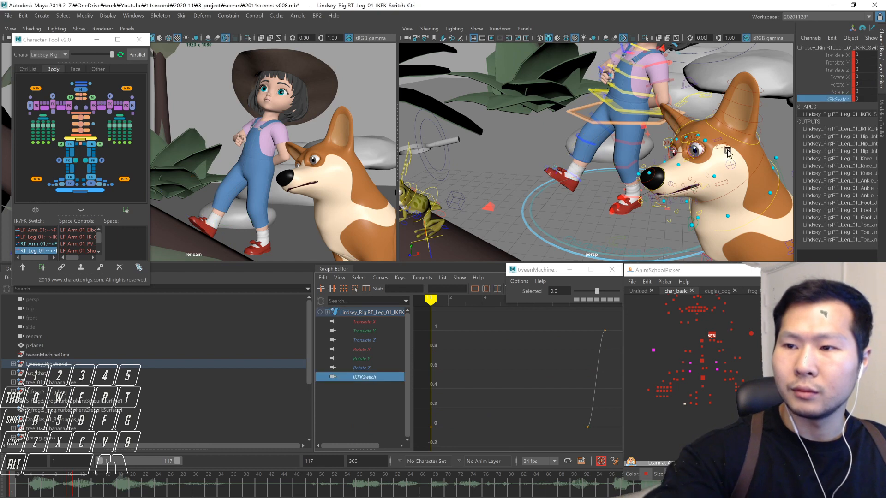
{"action": "middle_click_drag", "start_coordinate": [698, 200], "coordinate": [726, 208]}
{"action": "left_click", "coordinate": [44, 252]}
- Compare the right leg's pose between frames 10 and 11 with its hip, knee and ankle FK controls selected
{"action": "left_click", "coordinate": [696, 393]}
{"action": "key", "text": "alt+2"}
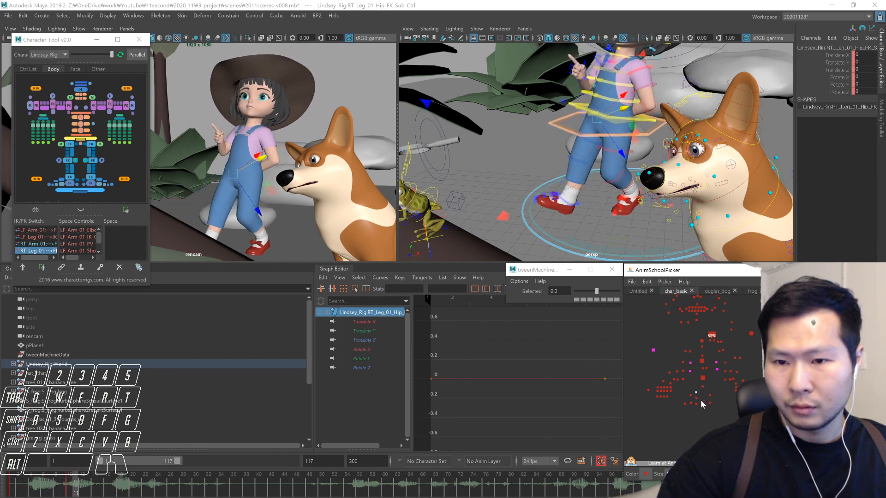
{"action": "left_click_drag", "start_coordinate": [694, 389], "coordinate": [697, 408]}
{"action": "key", "text": "alt+1"}
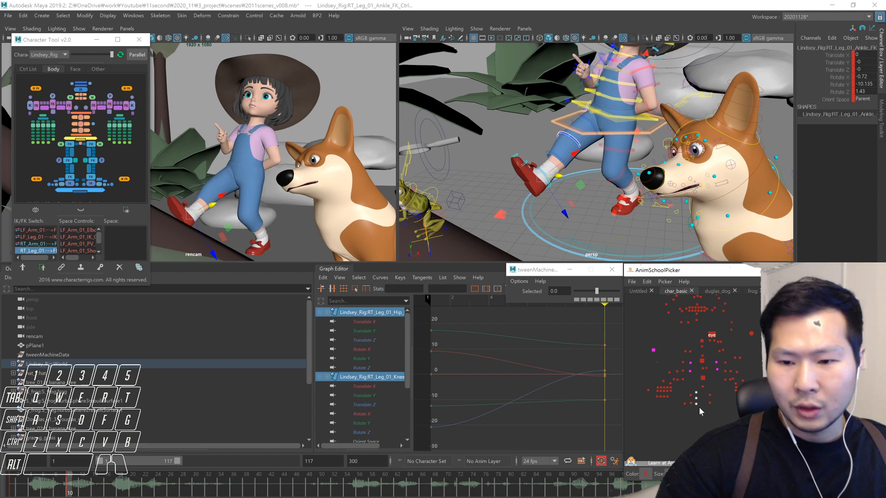
{"action": "key", "text": "alt+2"}
{"action": "key", "text": "alt+1"}
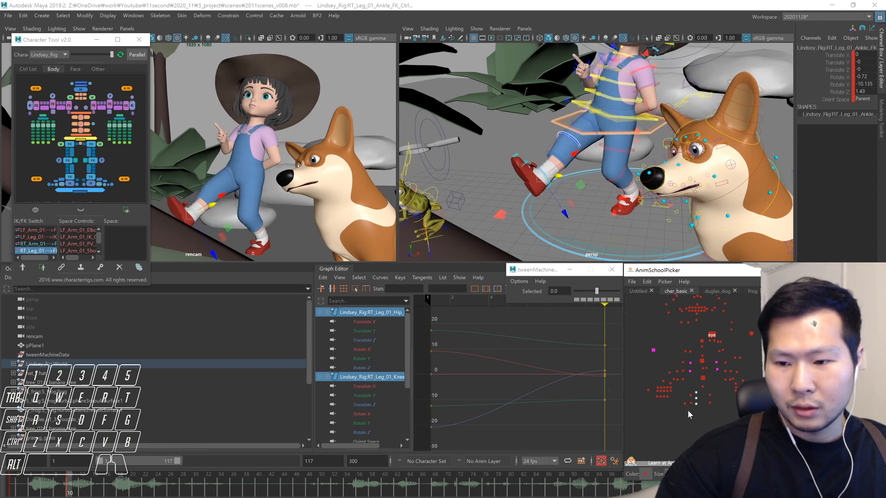
- Set the right leg's IkFkSwitch to 1 at frame 10
{"action": "left_click", "coordinate": [684, 404]}
{"action": "left_click", "coordinate": [838, 100]}
{"action": "key", "text": "alt+1"}
{"action": "key", "text": "alt+2"}
{"action": "middle_click_drag", "start_coordinate": [638, 228], "coordinate": [802, 236]}
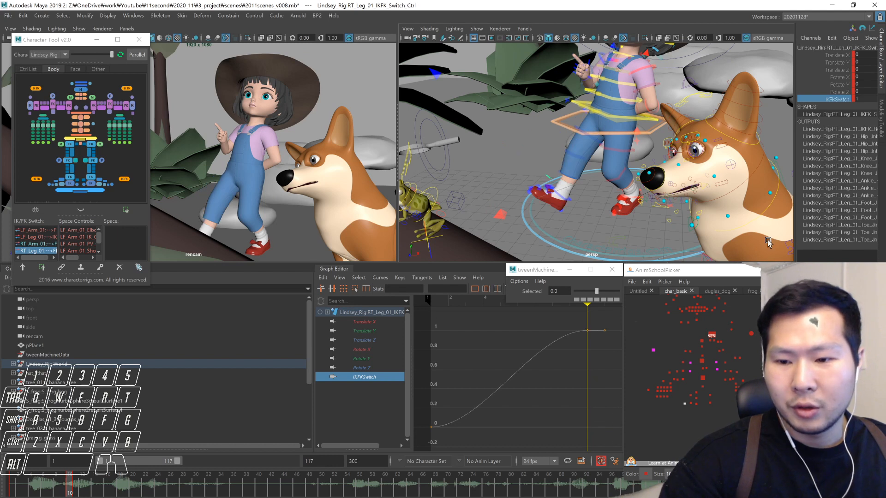
- Key the right leg's IK and pole vector controls at frame 10
{"action": "left_click", "coordinate": [690, 404]}
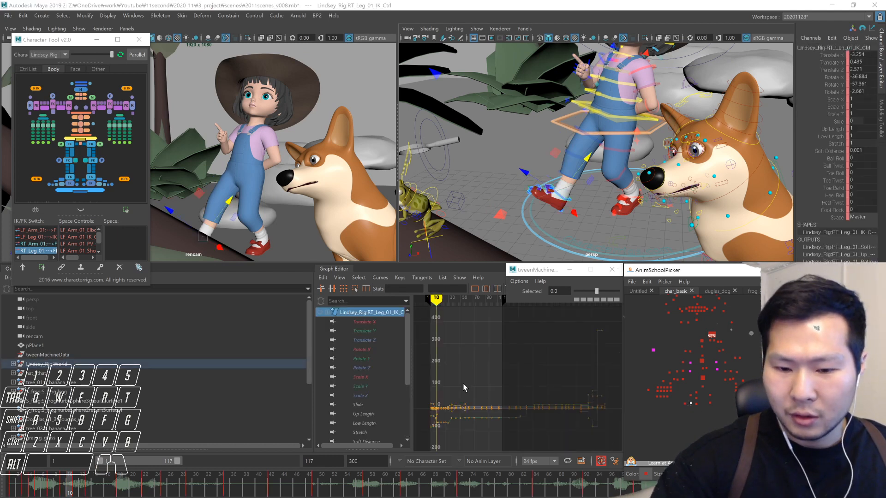
{"action": "left_click", "coordinate": [529, 441]}
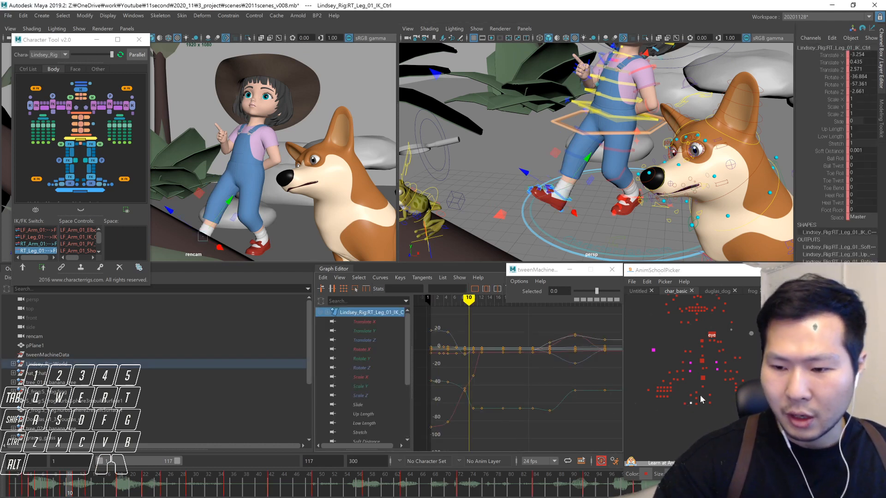
{"action": "left_click", "coordinate": [687, 420]}
{"action": "left_click_drag", "start_coordinate": [690, 388], "coordinate": [688, 417]}
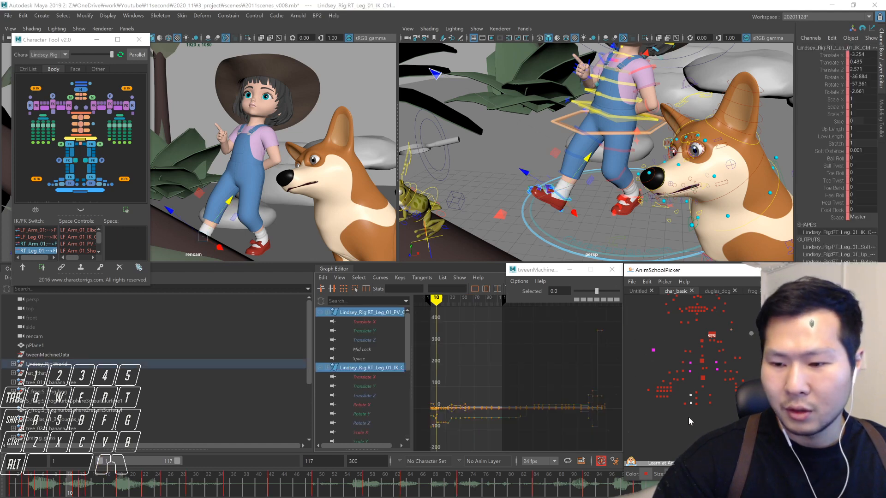
{"action": "left_click", "coordinate": [685, 420]}
{"action": "left_click_drag", "start_coordinate": [689, 388], "coordinate": [690, 415]}
{"action": "key", "text": "s"}
{"action": "key", "text": "alt+period"}
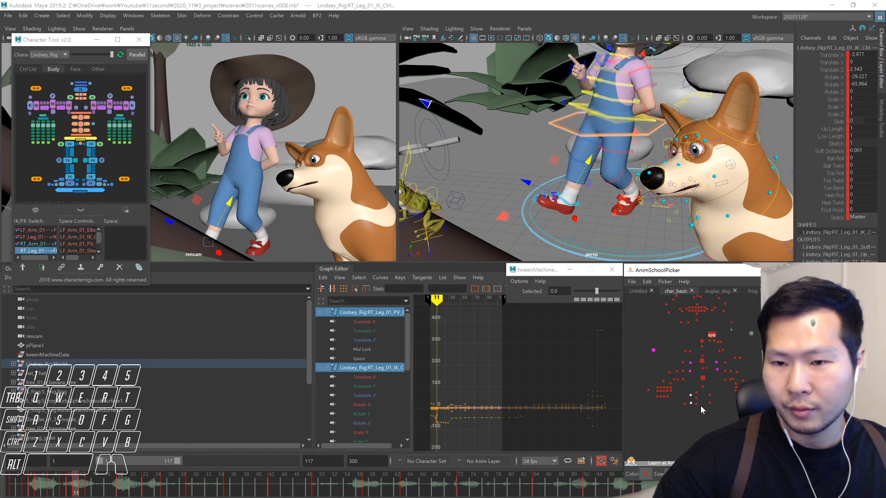
- Check the right leg's IkFkSwitch at frame 11 and return to frame 10
{"action": "left_click", "coordinate": [697, 403]}
{"action": "left_click", "coordinate": [684, 404]}
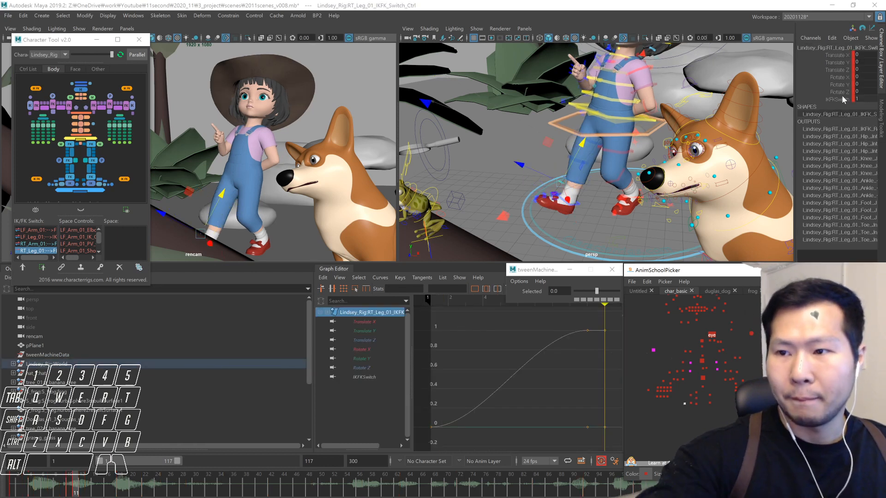
{"action": "left_click", "coordinate": [843, 99]}
{"action": "key", "text": "alt+comma"}
{"action": "left_click", "coordinate": [693, 409]}
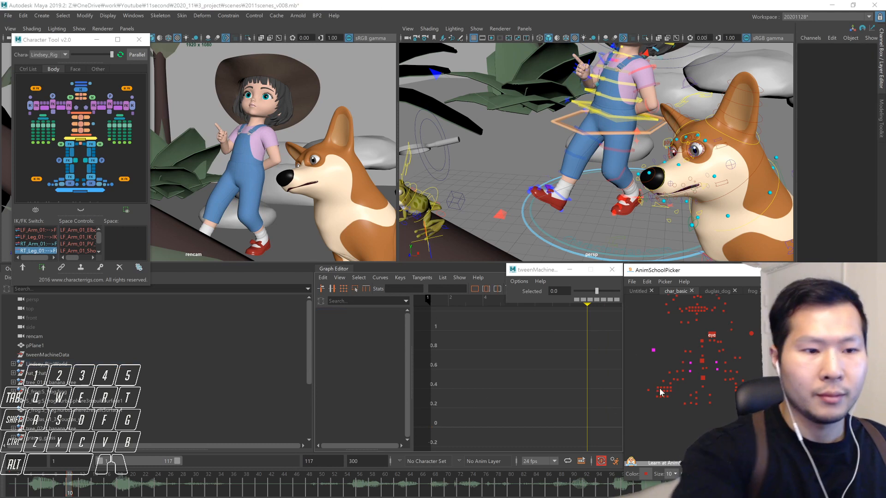
- Select the right leg's hip, knee and ankle FK controls and clear the 360-degree flip from their rotation curves
{"action": "left_click_drag", "start_coordinate": [701, 388], "coordinate": [693, 411]}
{"action": "key", "text": "comma"}
{"action": "key", "text": "alt+period"}
{"action": "key", "text": "alt+comma"}
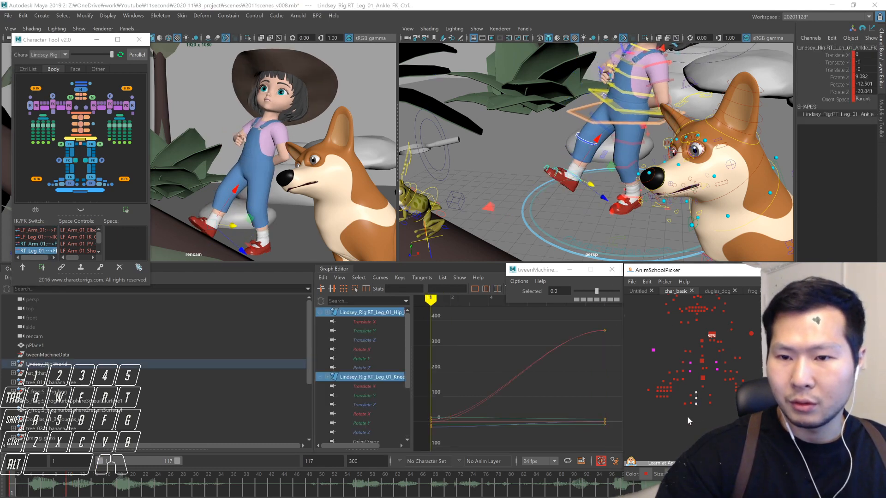
{"action": "key", "text": "alt+f"}
{"action": "left_click", "coordinate": [588, 412]}
{"action": "key", "text": "alt+f"}
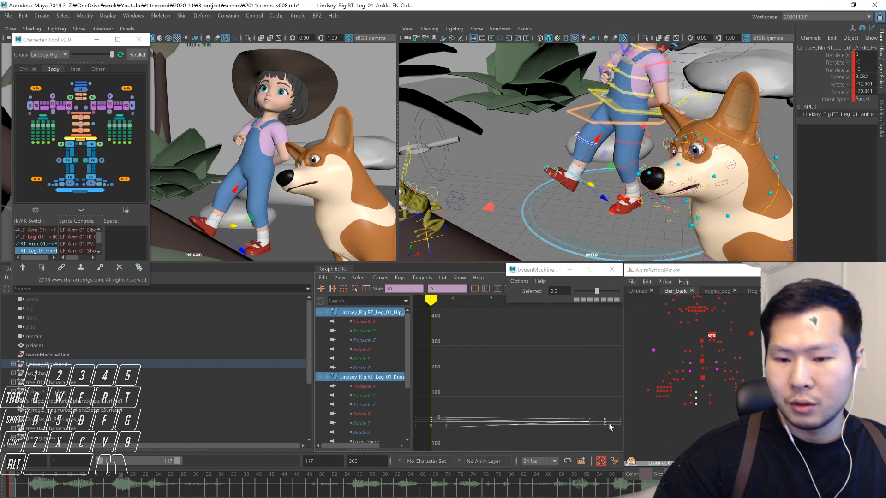
- Step back and forth between frames 1 and 10 to examine the right leg's FK motion
{"action": "key", "text": "alt+period"}
{"action": "key", "text": "alt+period"}
{"action": "key", "text": "alt+period"}
{"action": "key", "text": "alt+period"}
{"action": "key", "text": "alt+period"}
{"action": "key", "text": "alt+period"}
{"action": "key", "text": "alt+period"}
{"action": "key", "text": "alt+period"}
{"action": "key", "text": "alt+period"}
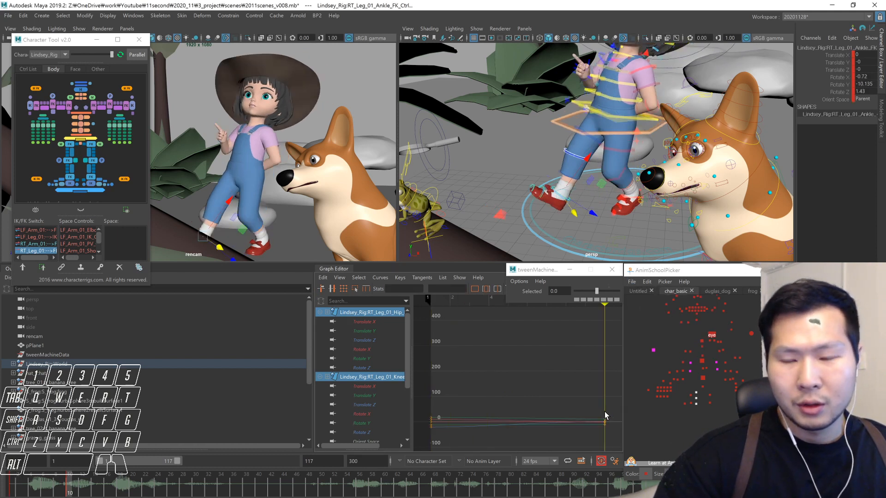
{"action": "key", "text": "alt+comma"}
{"action": "key", "text": "alt+comma"}
{"action": "key", "text": "alt+comma"}
{"action": "key", "text": "alt+comma"}
{"action": "key", "text": "alt+comma"}
{"action": "key", "text": "alt+comma"}
{"action": "key", "text": "alt+comma"}
{"action": "key", "text": "alt+comma"}
{"action": "key", "text": "alt+comma"}
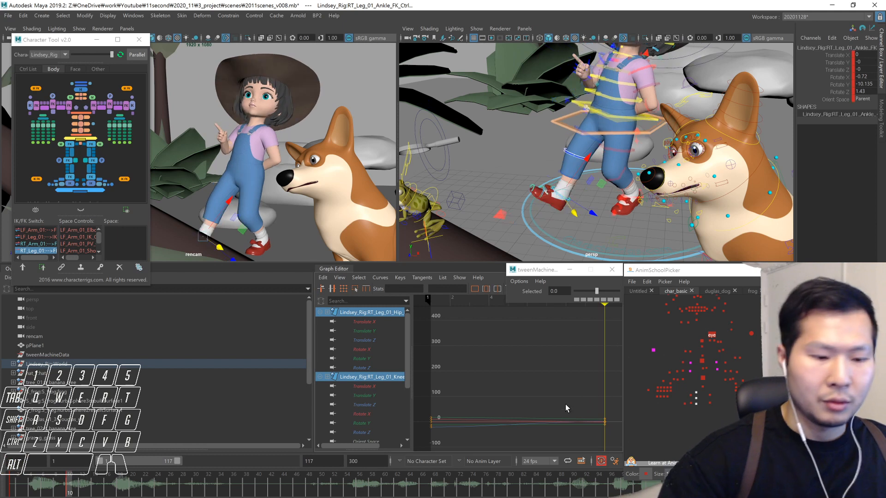
- Raise the right leg at frame 1 by rotating its hip FK sub control to about -28.6 in Y
{"action": "left_click", "coordinate": [697, 392]}
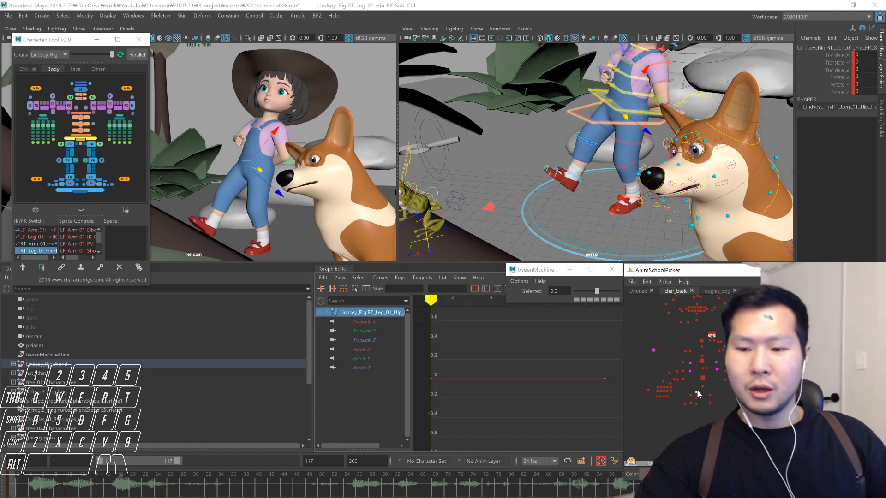
{"action": "left_click_drag", "start_coordinate": [637, 184], "coordinate": [660, 195], "text": "alt"}
{"action": "left_click_drag", "start_coordinate": [643, 150], "coordinate": [619, 160]}
{"action": "left_click", "coordinate": [688, 368]}
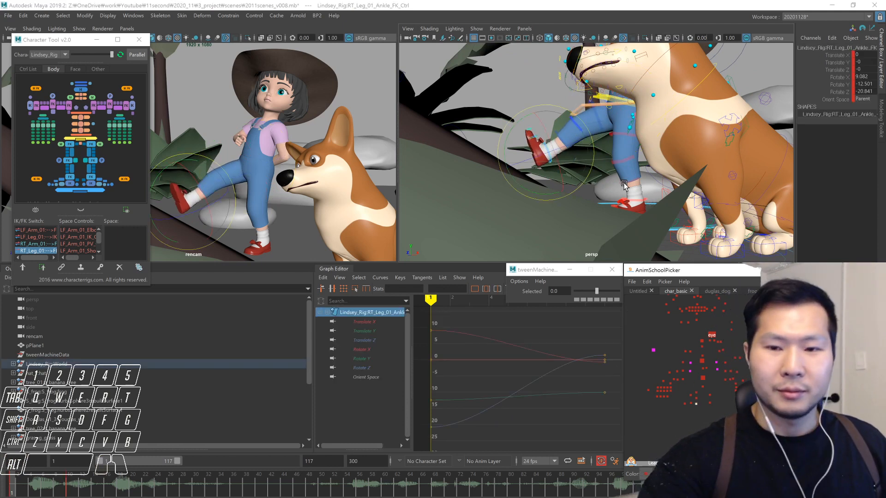
- Preview the right leg's IK pose at frame 1 with IkFkSwitch set to 1, and undo the switch
{"action": "left_click", "coordinate": [684, 403]}
{"action": "left_click", "coordinate": [837, 99]}
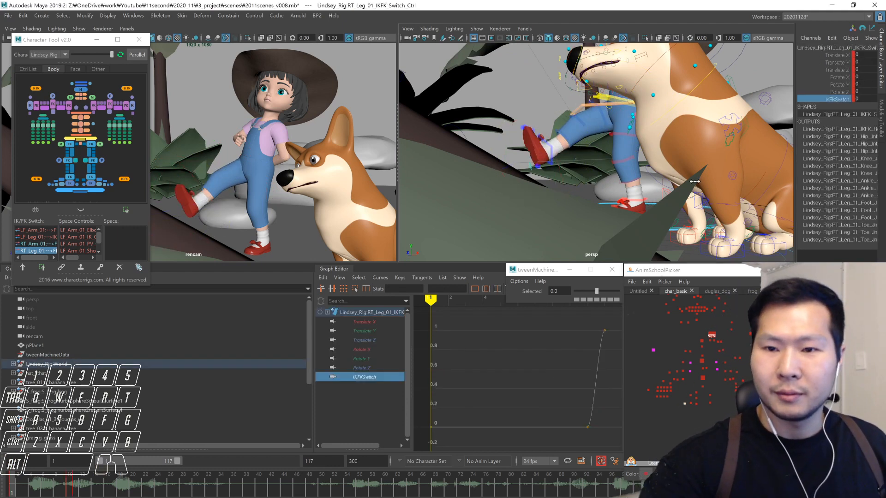
{"action": "left_click_drag", "start_coordinate": [655, 216], "coordinate": [683, 245], "text": "alt"}
{"action": "middle_click_drag", "start_coordinate": [683, 245], "coordinate": [710, 245]}
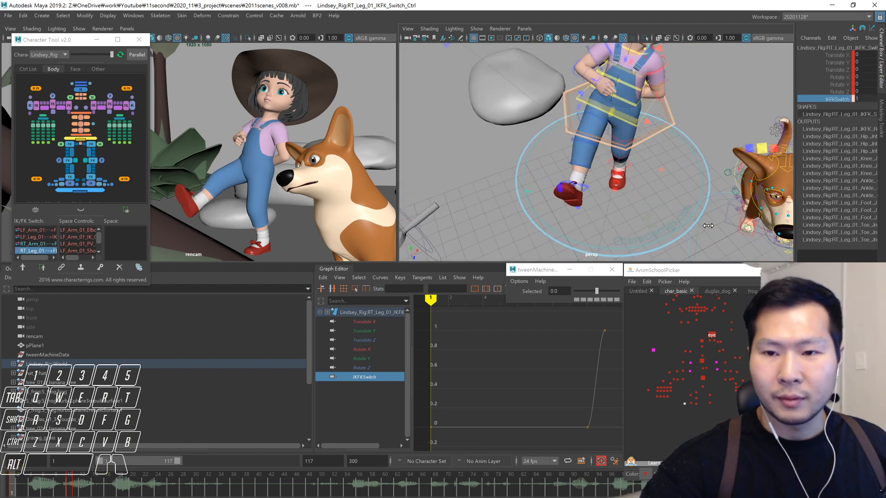
{"action": "key", "text": "ctrl+z"}
- Swing the raised right leg at frame 1 by rotating its hip FK sub control to about 7.9, -27.6, -20.1
{"action": "left_click", "coordinate": [682, 414]}
{"action": "left_click", "coordinate": [692, 391]}
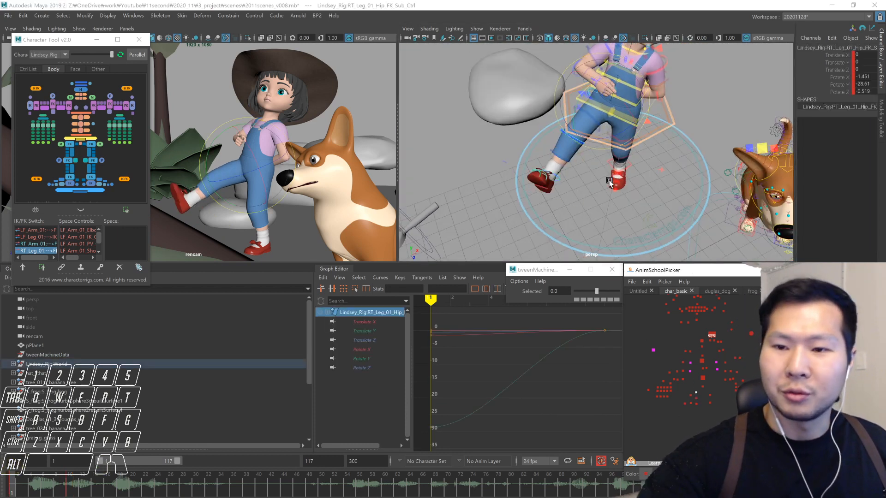
{"action": "left_click_drag", "start_coordinate": [614, 143], "coordinate": [625, 137]}
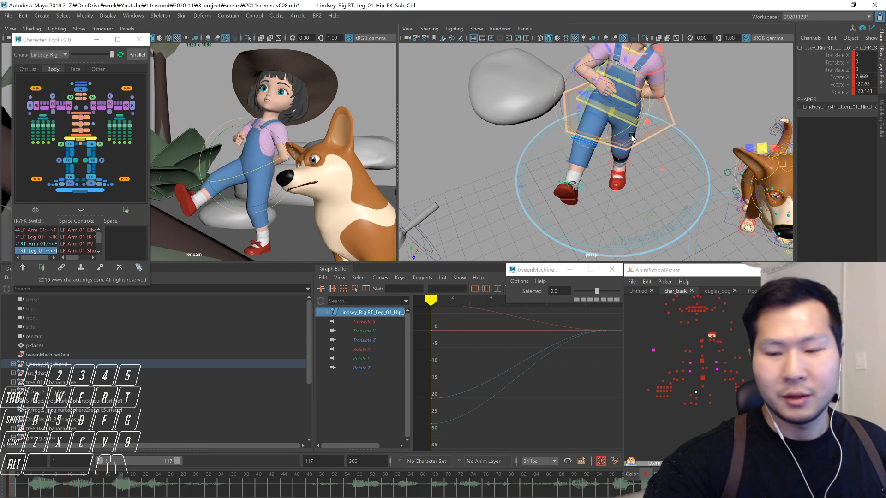
- Rotate the right ankle FK control to about 9.1, -6.9, -8.4 at frame 1 and straighten the knee
{"action": "left_click", "coordinate": [695, 404]}
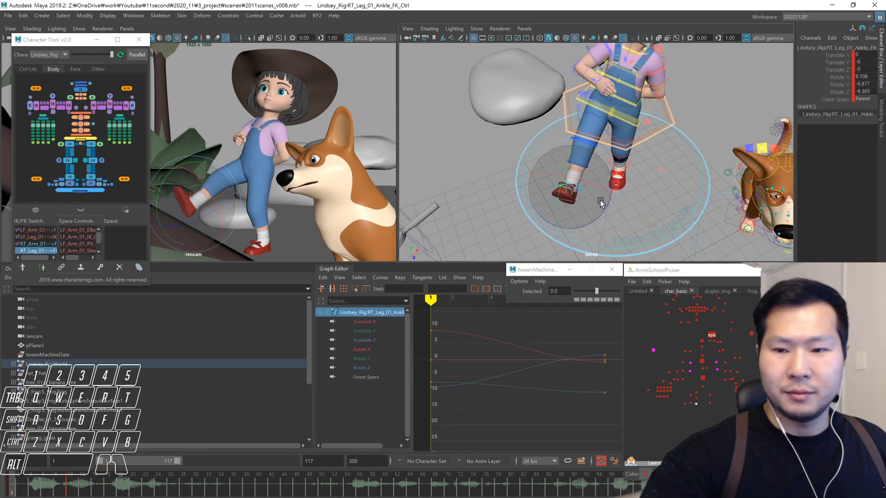
{"action": "key", "text": "Up"}
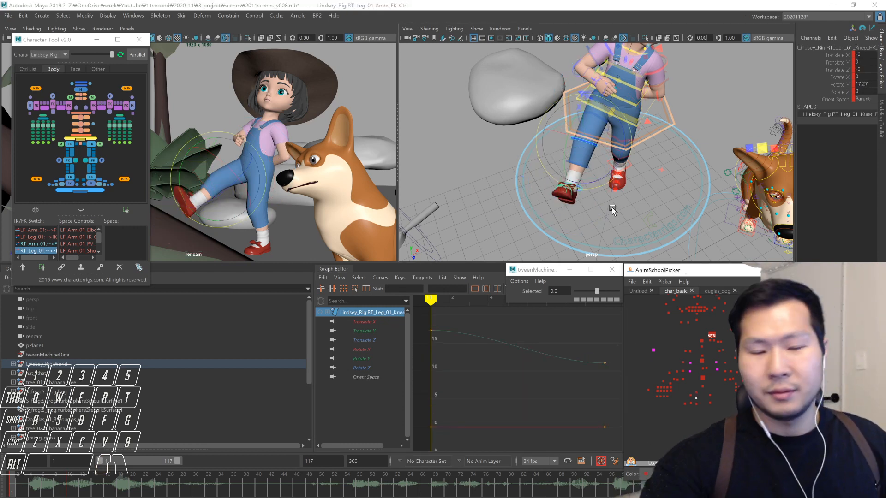
{"action": "left_click_drag", "start_coordinate": [571, 175], "coordinate": [563, 154]}
{"action": "key", "text": "alt+v"}
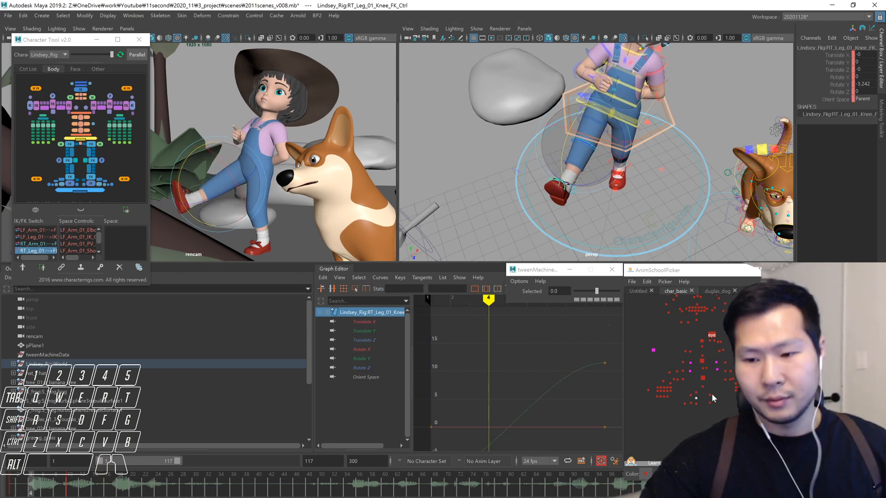
- Key the right leg's FK controls at frame 4 and tween them to -100 to hold the frame 1 pose
{"action": "left_click_drag", "start_coordinate": [702, 390], "coordinate": [693, 409]}
{"action": "key", "text": "comma"}
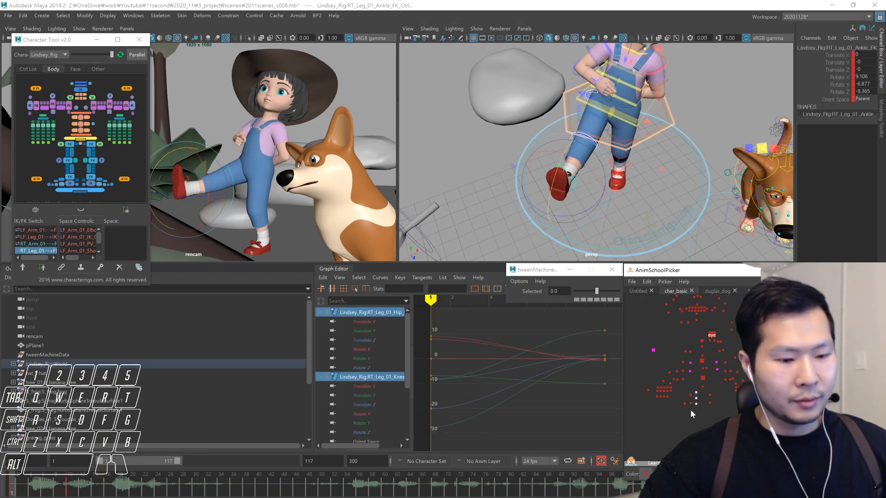
{"action": "key", "text": "alt+period"}
{"action": "key", "text": "alt+period"}
{"action": "key", "text": "alt+period"}
{"action": "key", "text": "alt+period"}
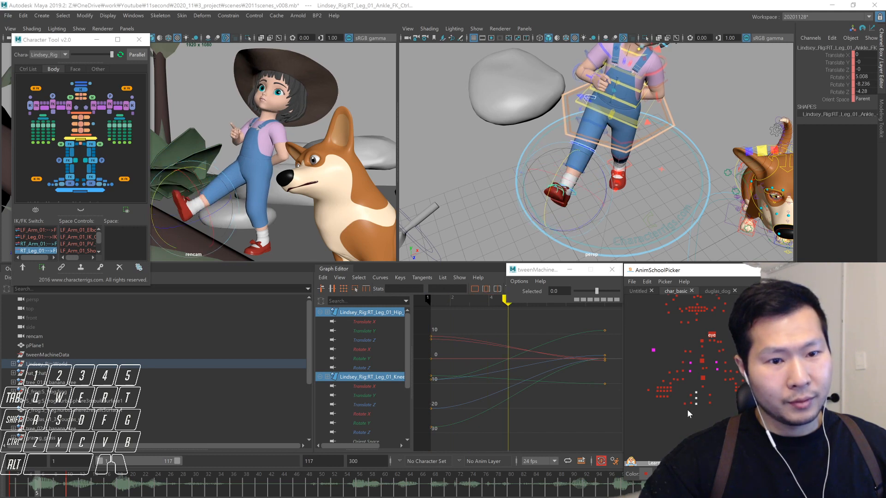
{"action": "key", "text": "alt+comma"}
{"action": "key", "text": "s"}
{"action": "left_click_drag", "start_coordinate": [596, 291], "coordinate": [514, 306]}
- Raise the right leg higher at frame 4 by rotating its hip FK sub control to about 9.1, -39.7, -22.3
{"action": "left_click_drag", "start_coordinate": [701, 388], "coordinate": [693, 395]}
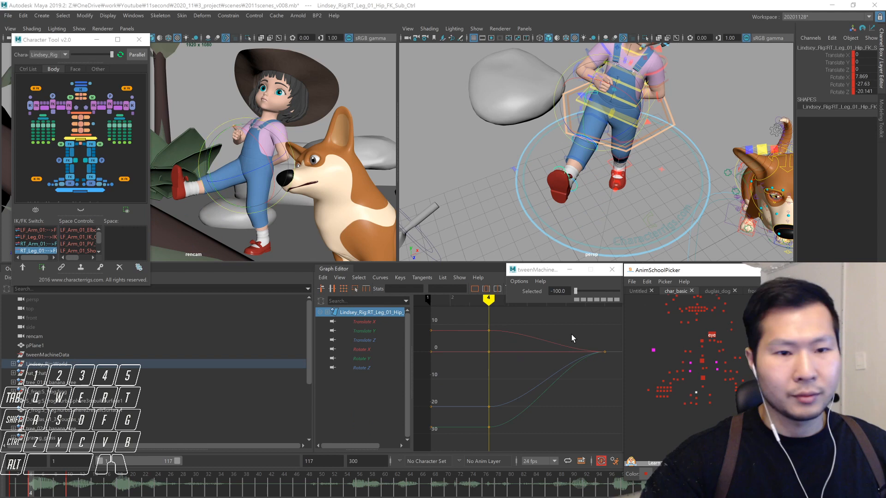
{"action": "left_click_drag", "start_coordinate": [225, 183], "coordinate": [217, 191]}
{"action": "key", "text": "w"}
{"action": "key", "text": "comma"}
{"action": "key", "text": "period"}
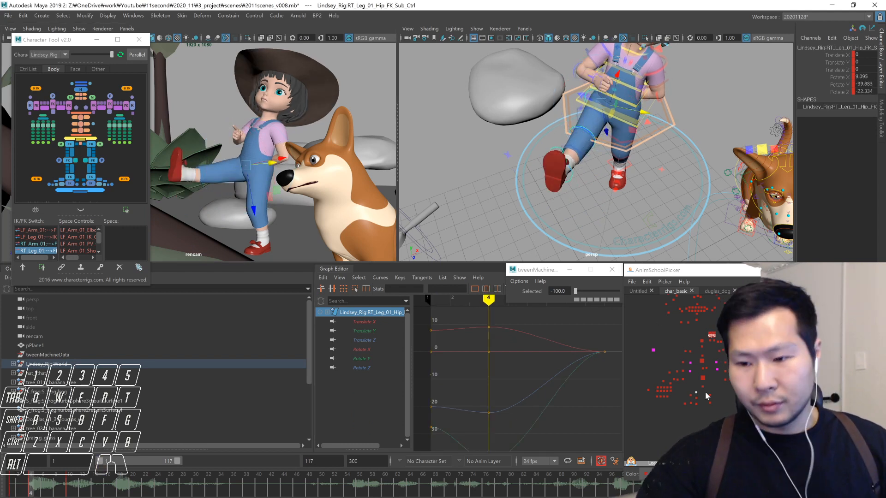
- Check the torso FK and COG controls around the kick pose at frame 4
{"action": "left_click", "coordinate": [703, 367]}
{"action": "left_click_drag", "start_coordinate": [223, 185], "coordinate": [220, 179]}
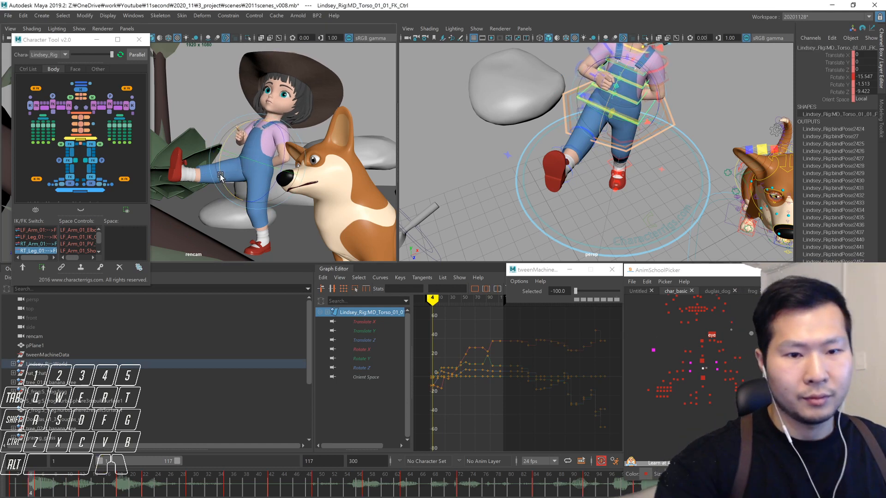
{"action": "left_click", "coordinate": [703, 378]}
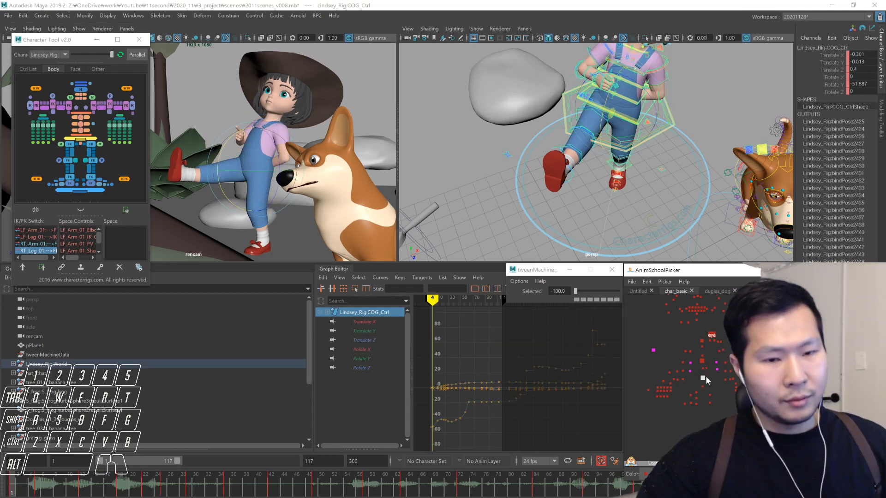
{"action": "key", "text": "1"}
{"action": "key", "text": "2"}
- Move the right leg's FK keys from frame 4 to frame 5
{"action": "left_click_drag", "start_coordinate": [708, 376], "coordinate": [694, 409]}
{"action": "left_click", "coordinate": [696, 393]}
{"action": "key", "text": "1"}
{"action": "key", "text": "1"}
{"action": "key", "text": "1"}
{"action": "key", "text": "1"}
- Step through the right leg's kick from frame 1 to frame 12 and play it back to judge the timing
{"action": "key", "text": "2"}
{"action": "key", "text": "2"}
{"action": "key", "text": "2"}
{"action": "key", "text": "2"}
{"action": "key", "text": "2"}
{"action": "key", "text": "2"}
{"action": "key", "text": "2"}
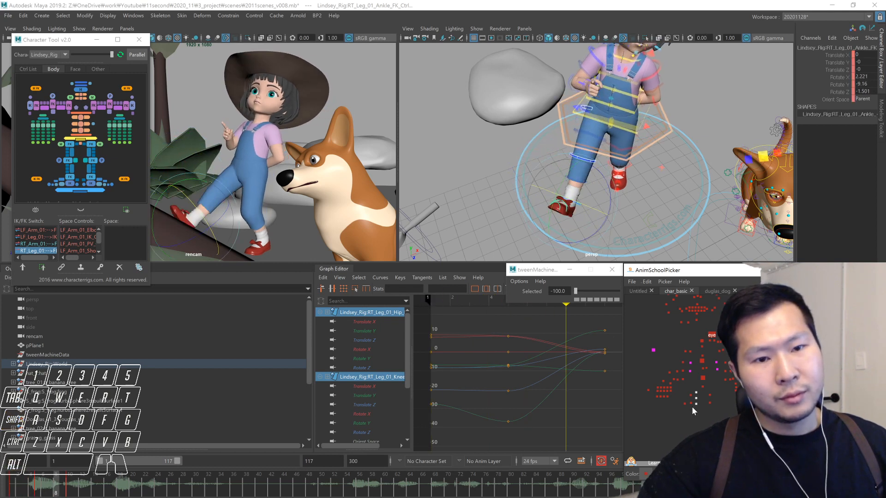
{"action": "key", "text": "2"}
{"action": "key", "text": "2"}
{"action": "key", "text": "2"}
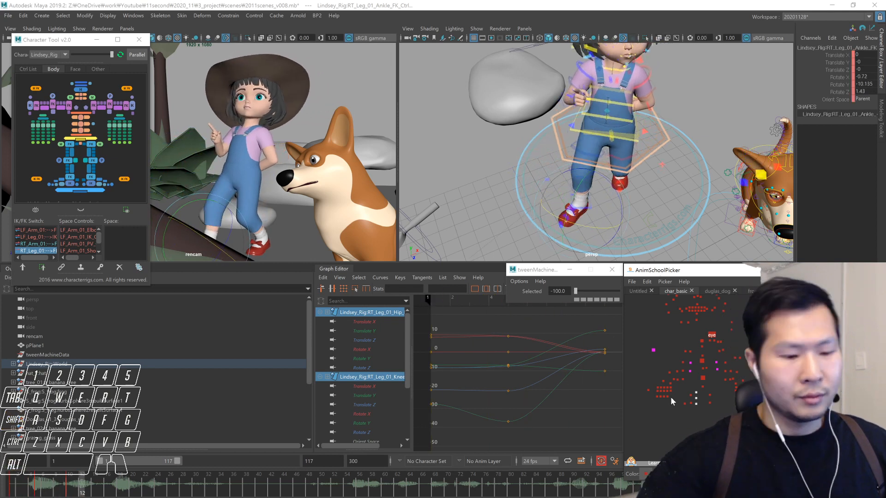
{"action": "left_click", "coordinate": [3, 490]}
{"action": "key", "text": "alt+v"}
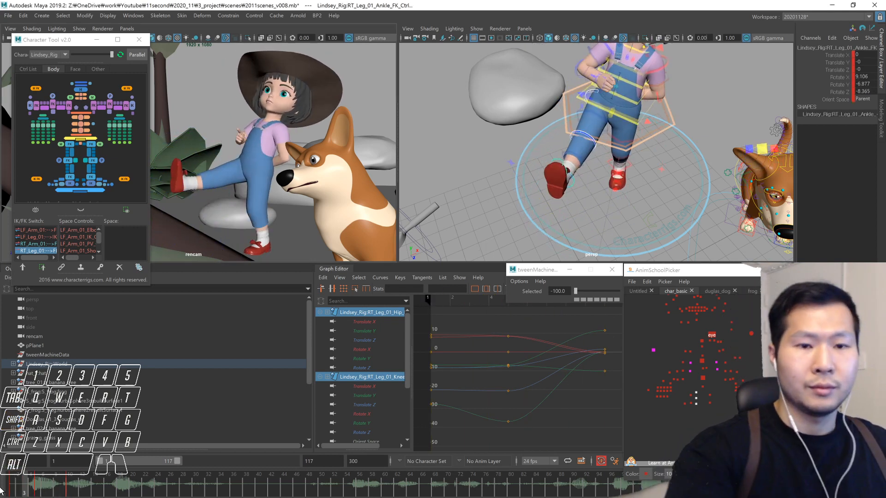
- At frame 1, bend the right knee FK control to about 8.7 in Rotate Y and rotate the ankle to about 9.0, -1.3, -7.5
{"action": "left_click", "coordinate": [2, 490]}
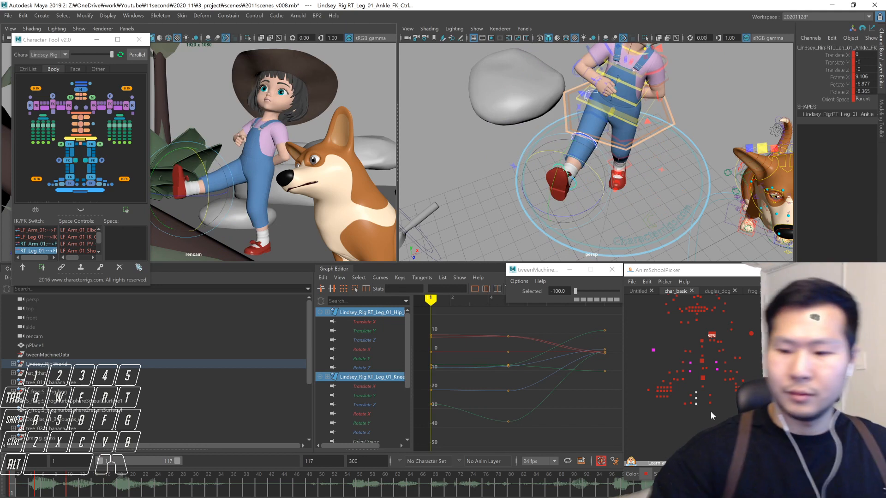
{"action": "left_click", "coordinate": [696, 397]}
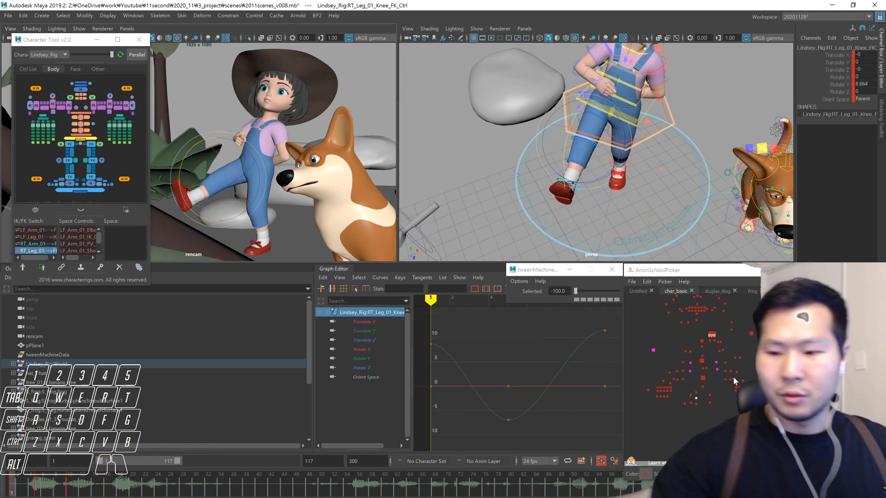
{"action": "left_click", "coordinate": [697, 404]}
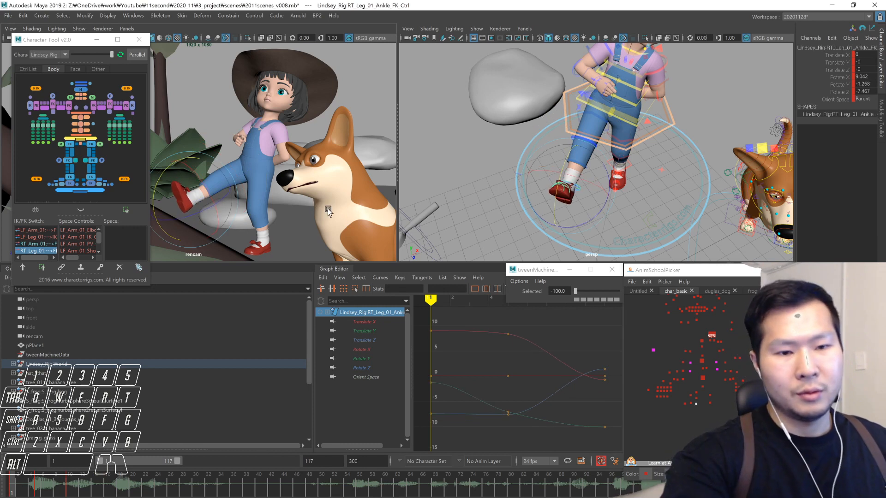
- Play and scrub the opening frames repeatedly to review how the bent leg extends into the kick
{"action": "key", "text": "alt+v"}
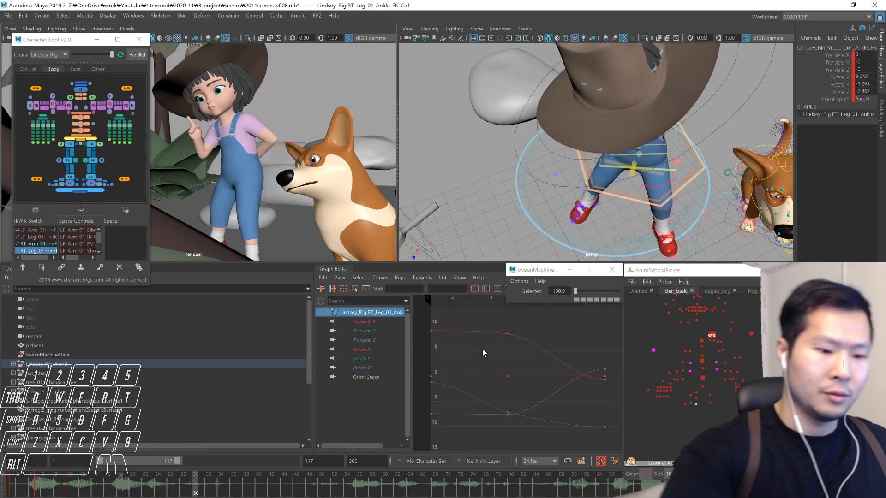
{"action": "left_click", "coordinate": [22, 491]}
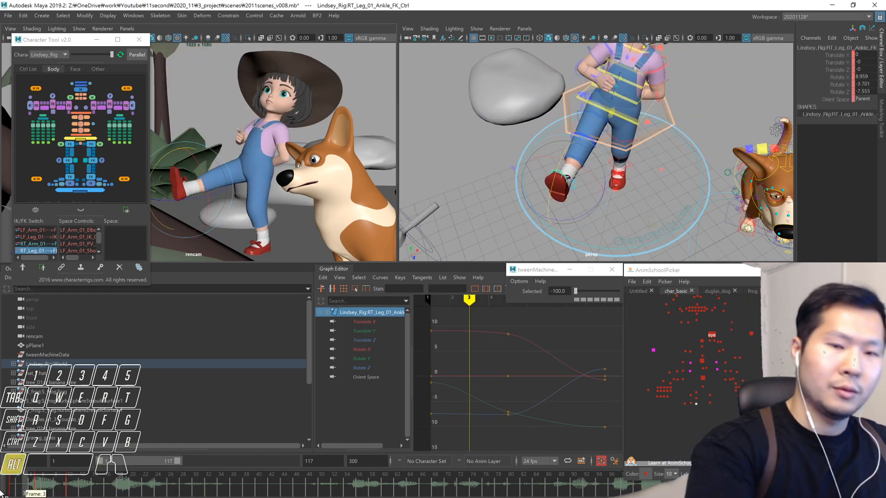
{"action": "key", "text": "alt+v"}
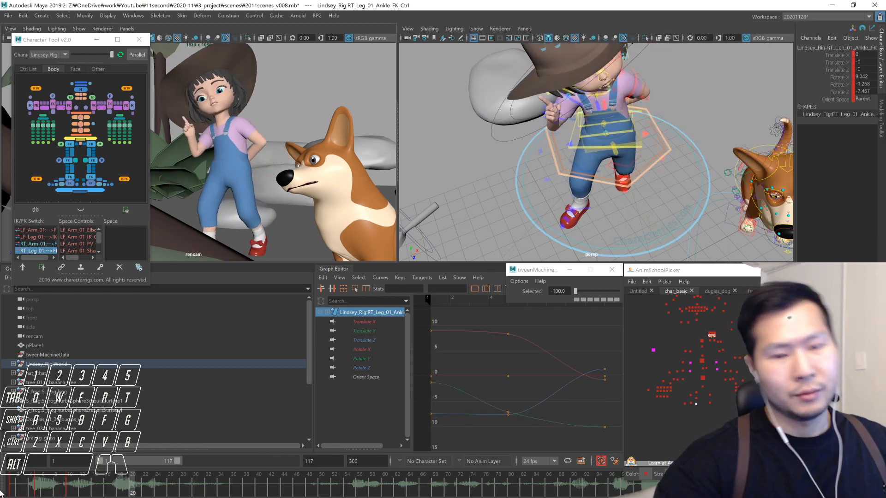
{"action": "key", "text": "alt+v"}
{"action": "left_click", "coordinate": [39, 495]}
{"action": "mouse_move", "coordinate": [50, 496]}
{"action": "left_mouse_down"}
{"action": "mouse_move", "coordinate": [160, 491]}
{"action": "mouse_move", "coordinate": [51, 495]}
{"action": "mouse_move", "coordinate": [37, 484]}
{"action": "left_mouse_up"}
{"action": "key", "text": "alt+shift+v"}
{"action": "key", "text": "alt+v"}
{"action": "key", "text": "alt+v"}
- Shift the right leg's IK/FK switch and FK control keys at frame 10 to frame 15, and play back the result
{"action": "left_click_drag", "start_coordinate": [704, 388], "coordinate": [664, 429]}
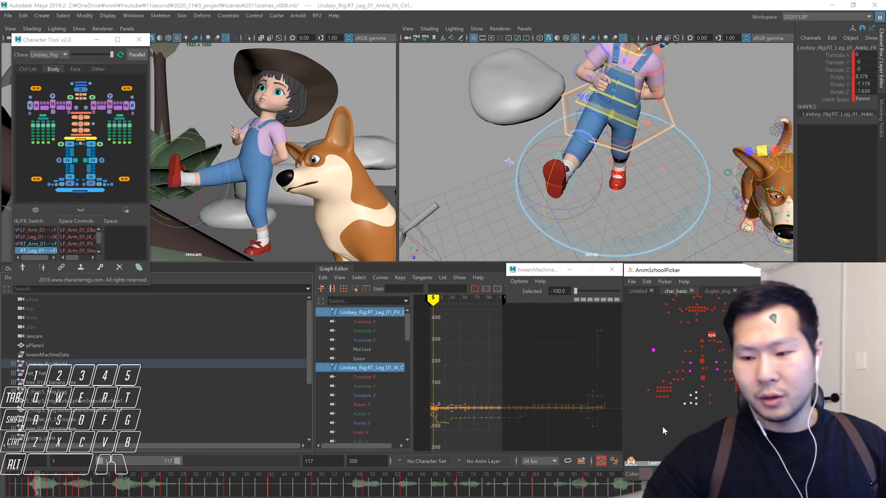
{"action": "key", "text": "period"}
{"action": "left_click_drag", "start_coordinate": [443, 390], "coordinate": [425, 430]}
{"action": "key", "text": "f"}
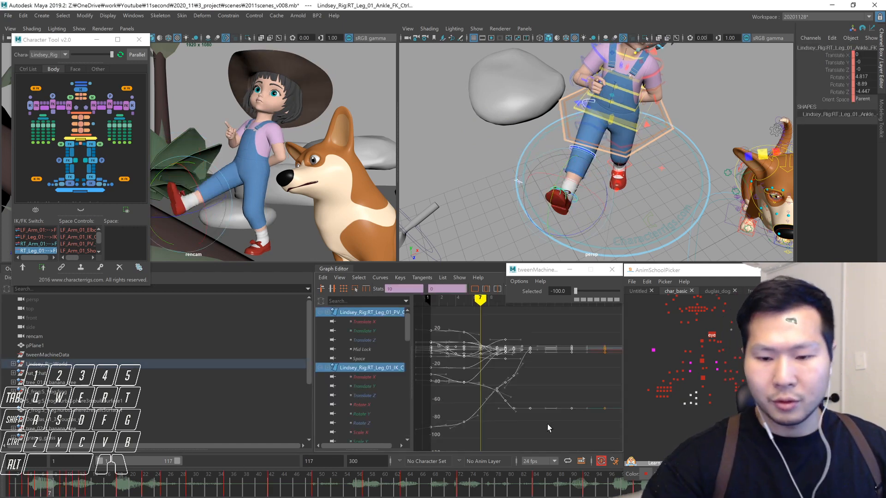
{"action": "left_click", "coordinate": [685, 404]}
{"action": "key", "text": "period"}
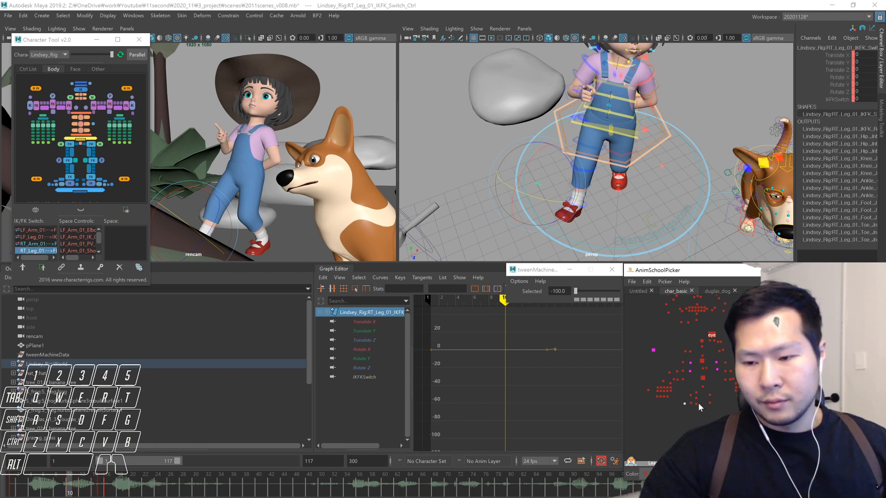
{"action": "left_click_drag", "start_coordinate": [695, 387], "coordinate": [705, 408]}
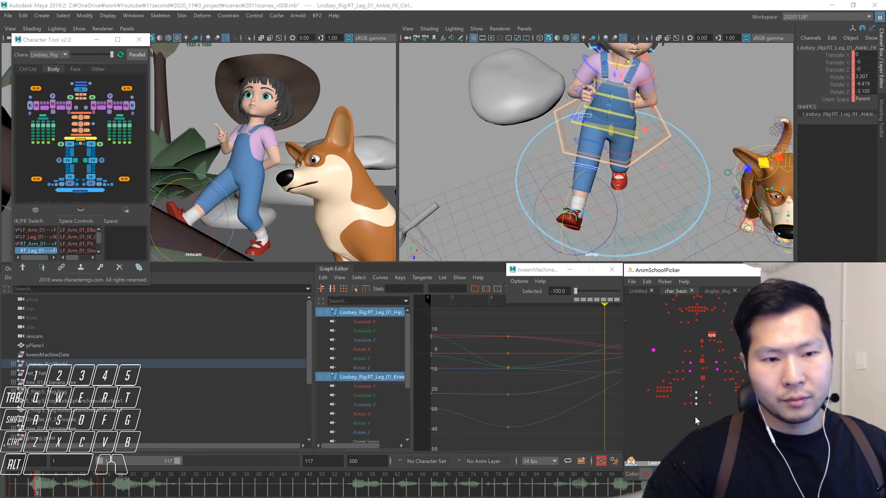
{"action": "key", "text": "alt+shift+v"}
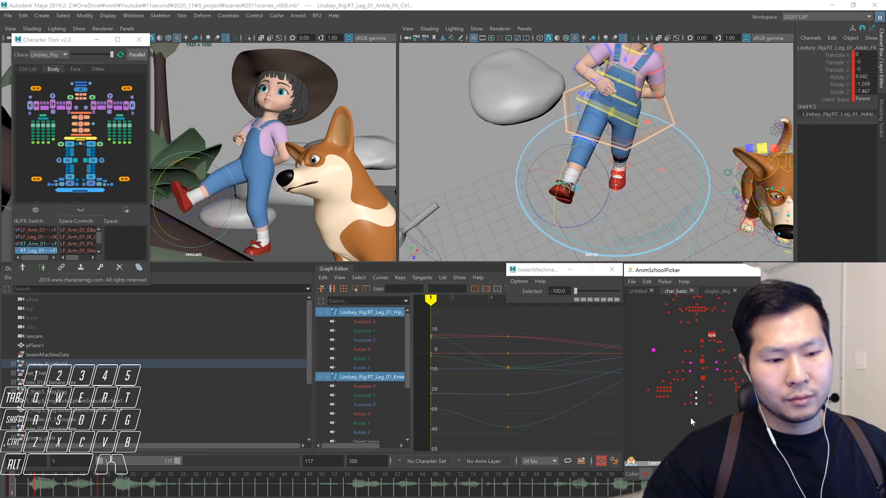
{"action": "key", "text": "alt+v"}
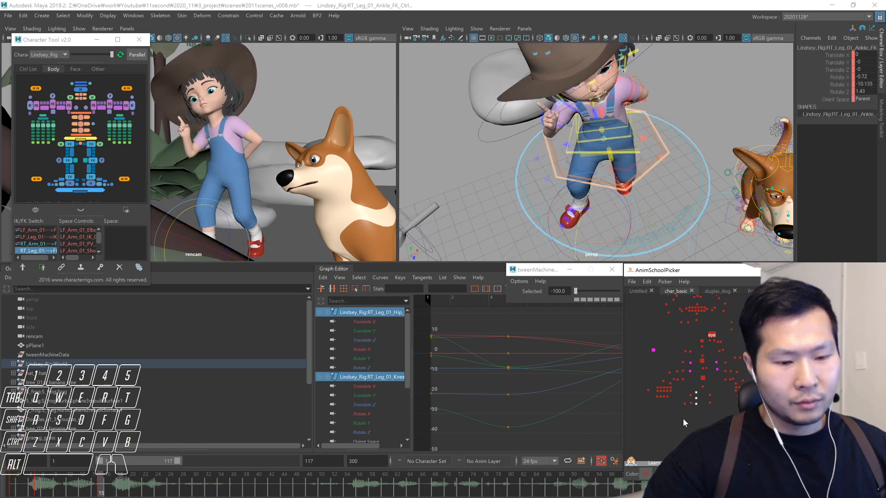
- Move the right leg's early pole vector and IK control keys two frames later so the group ends at frame 15
{"action": "left_click", "coordinate": [684, 404]}
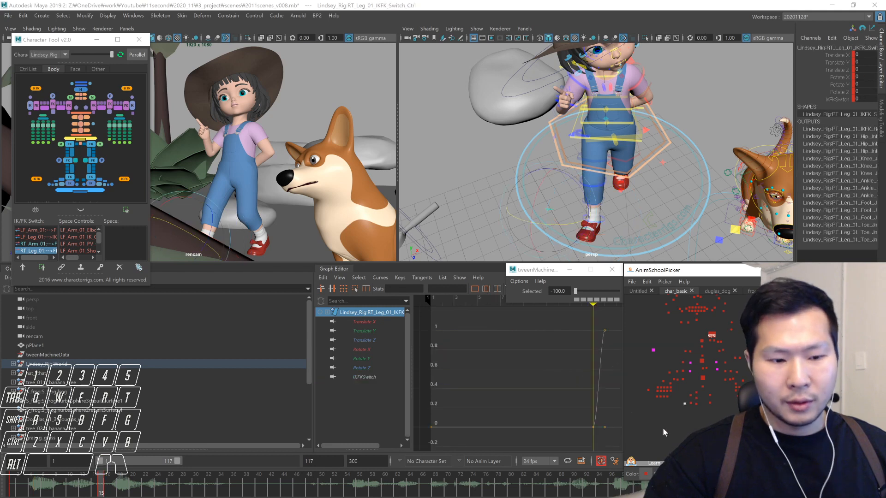
{"action": "left_click", "coordinate": [690, 403]}
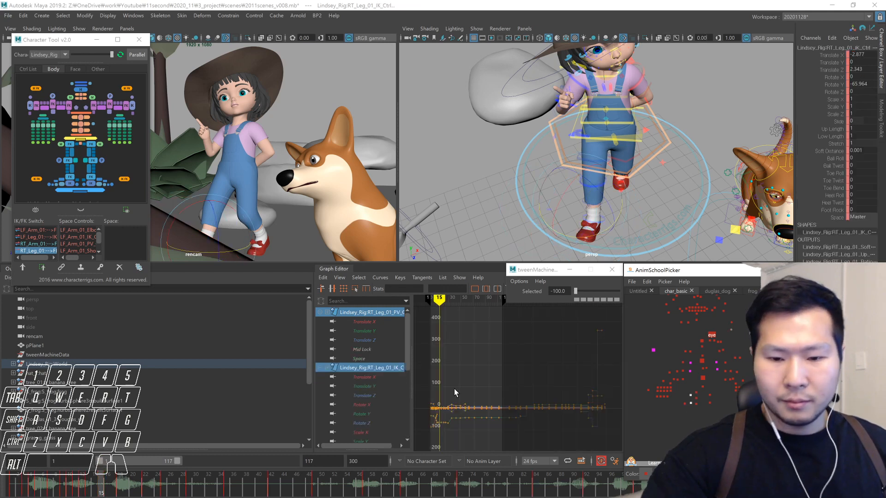
{"action": "key", "text": "f"}
{"action": "middle_click_drag", "start_coordinate": [510, 407], "coordinate": [566, 407], "text": "alt"}
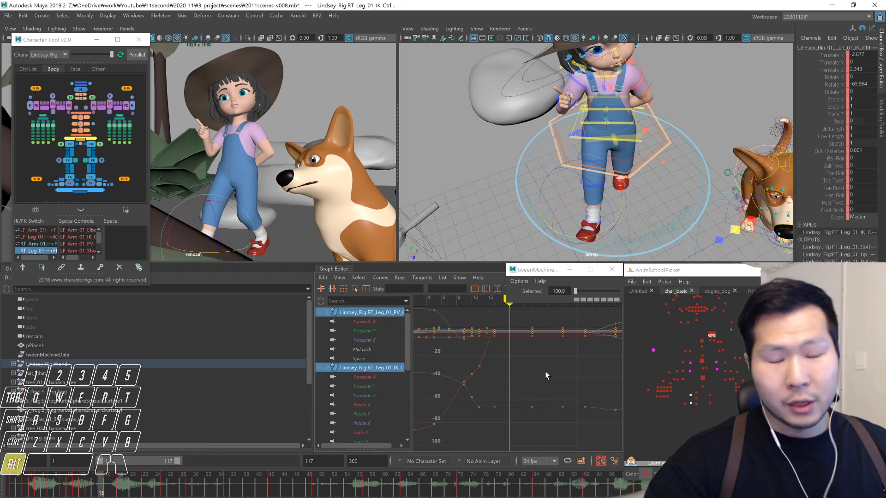
{"action": "key", "text": "alt+comma"}
{"action": "key", "text": "alt+comma"}
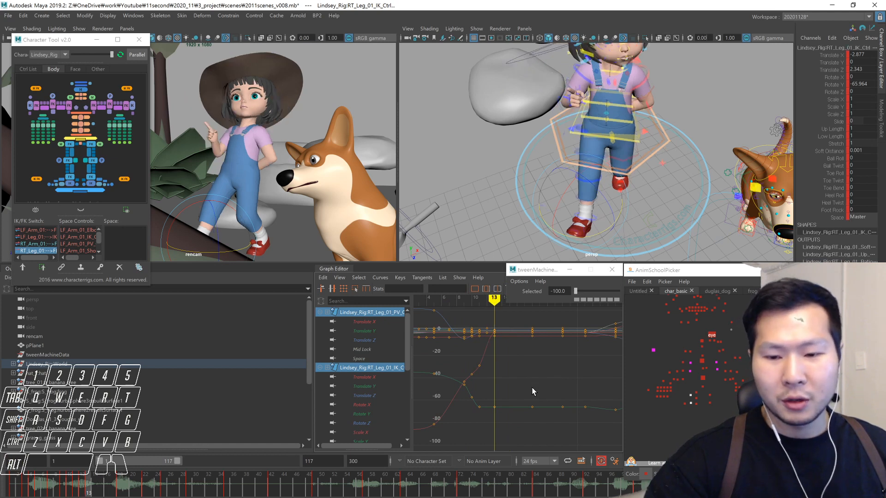
{"action": "key", "text": "alt+comma"}
{"action": "key", "text": "alt+period"}
{"action": "key", "text": "alt+comma"}
{"action": "key", "text": "alt+period"}
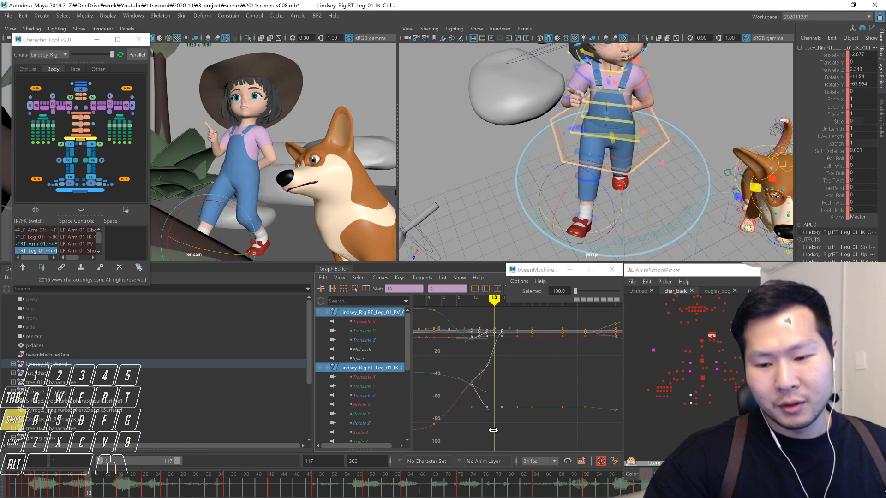
{"action": "key", "text": "comma"}
{"action": "key", "text": "period"}
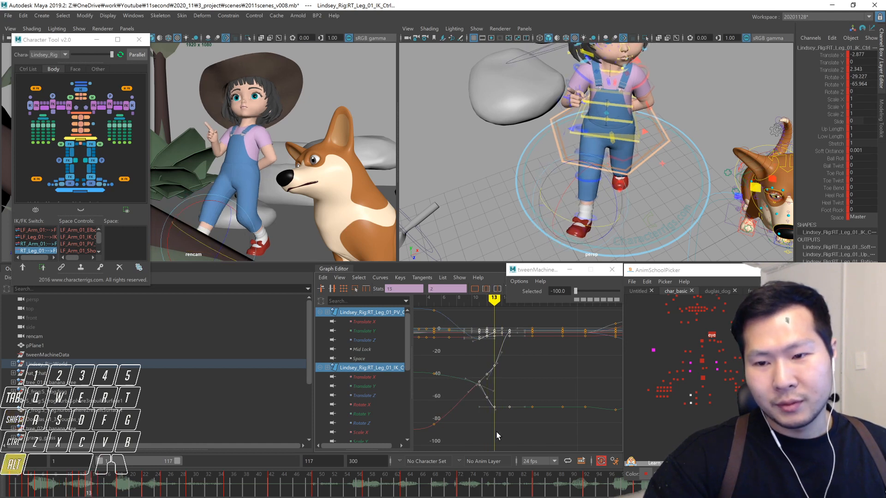
- Shift the same group of pole vector and IK keys further so it runs from frame 14 to frame 18
{"action": "key", "text": "alt+period"}
{"action": "key", "text": "alt+period"}
{"action": "key", "text": "alt+period"}
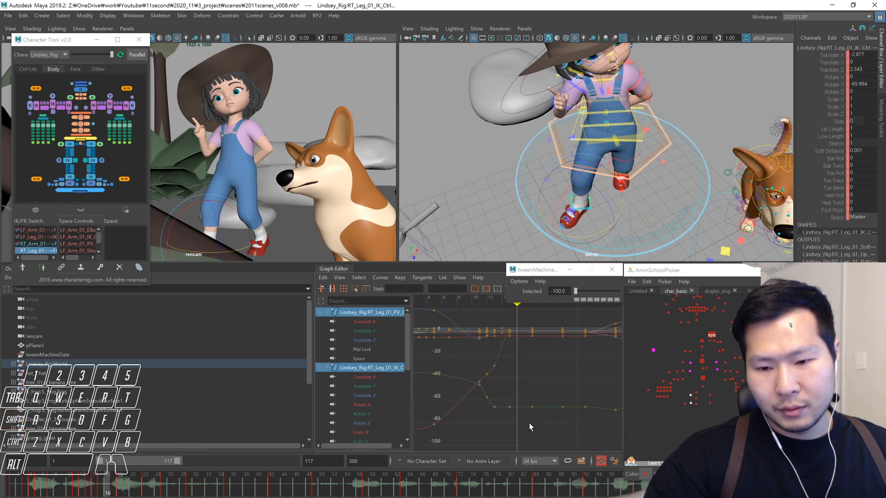
{"action": "key", "text": "alt+period"}
{"action": "key", "text": "alt+period"}
{"action": "key", "text": "comma"}
{"action": "left_click_drag", "start_coordinate": [525, 427], "coordinate": [470, 318]}
{"action": "middle_click_drag", "start_coordinate": [531, 428], "coordinate": [533, 430], "text": "shift"}
- Step back and forth around frames 15 and 16 to compare the right leg's pose across the FK-to-IK switch
{"action": "key", "text": "alt+comma"}
{"action": "key", "text": "alt+comma"}
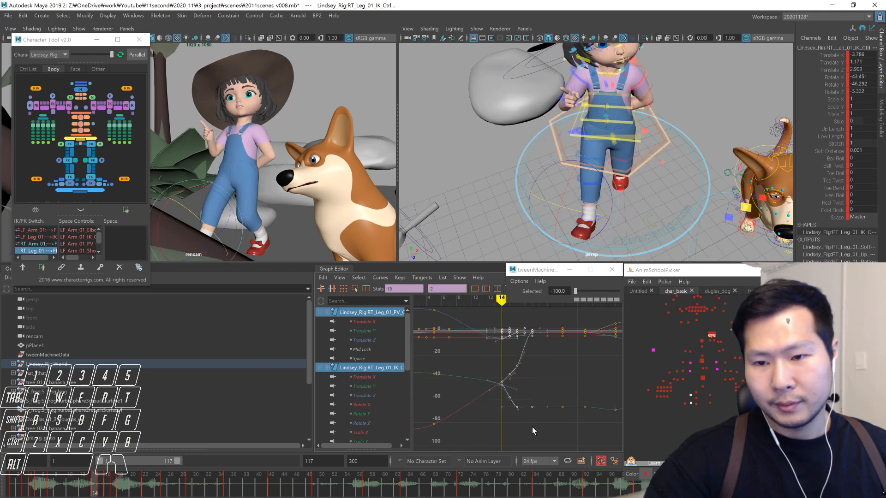
{"action": "key", "text": "alt+comma"}
{"action": "key", "text": "alt+comma"}
{"action": "key", "text": "alt+period"}
{"action": "key", "text": "alt+period"}
{"action": "key", "text": "alt+period"}
{"action": "key", "text": "alt+period"}
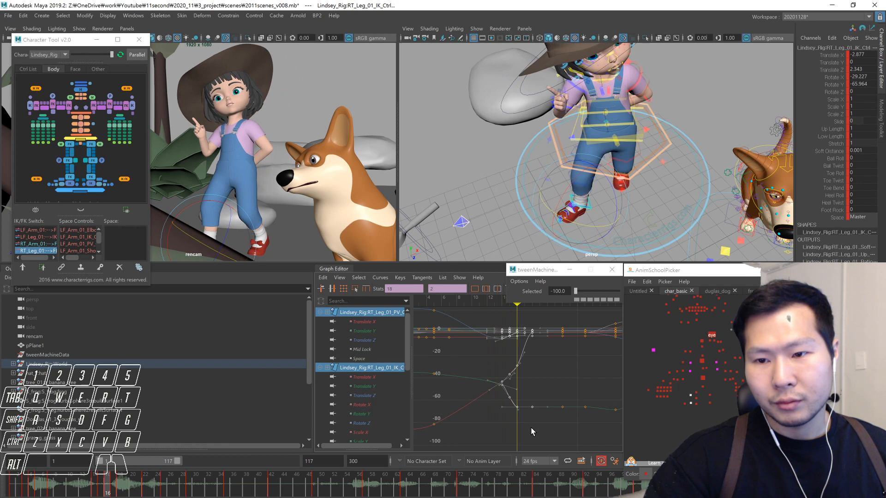
{"action": "key", "text": "alt+period"}
{"action": "key", "text": "alt+comma"}
{"action": "key", "text": "alt+comma"}
{"action": "key", "text": "alt+period"}
{"action": "key", "text": "alt+comma"}
{"action": "key", "text": "alt+period"}
{"action": "key", "text": "alt+comma"}
{"action": "key", "text": "alt+period"}
{"action": "key", "text": "alt+comma"}
{"action": "key", "text": "alt+period"}
{"action": "key", "text": "alt+comma"}
{"action": "key", "text": "alt+period"}
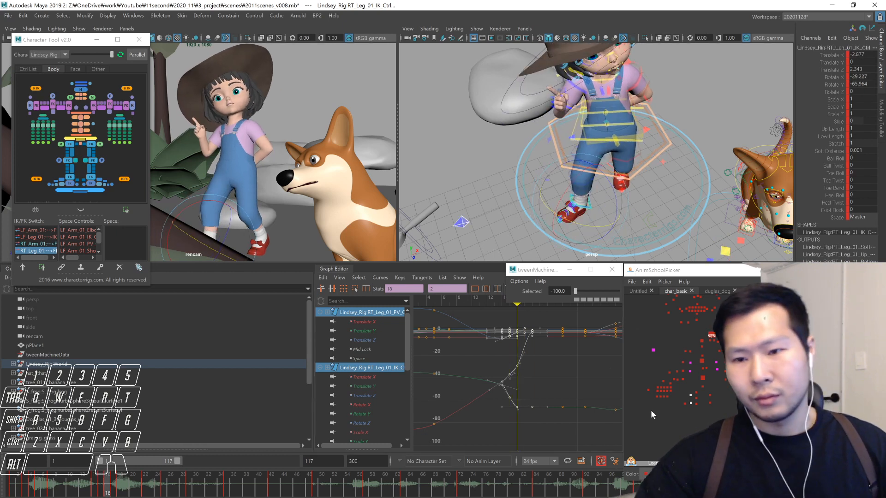
- Inspect the right leg's hip FK sub and ankle FK controls and their curves at frame 15
{"action": "left_click", "coordinate": [698, 402]}
{"action": "left_click", "coordinate": [696, 393]}
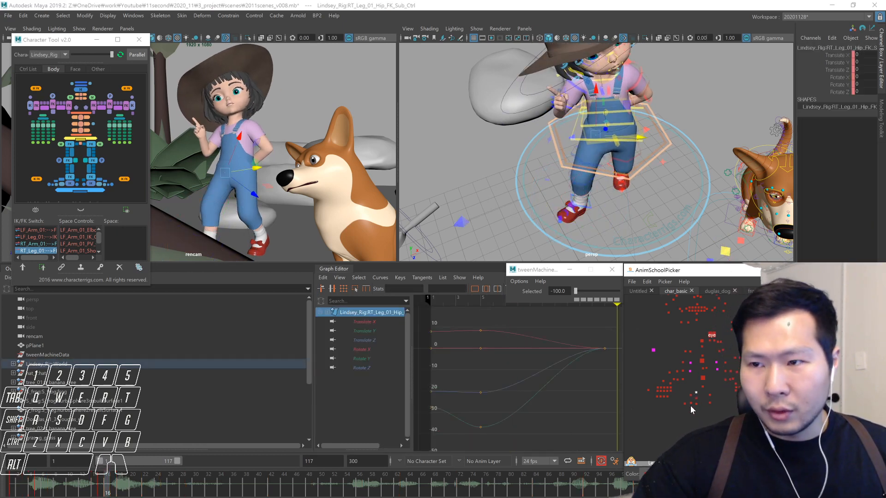
{"action": "key", "text": "alt+comma"}
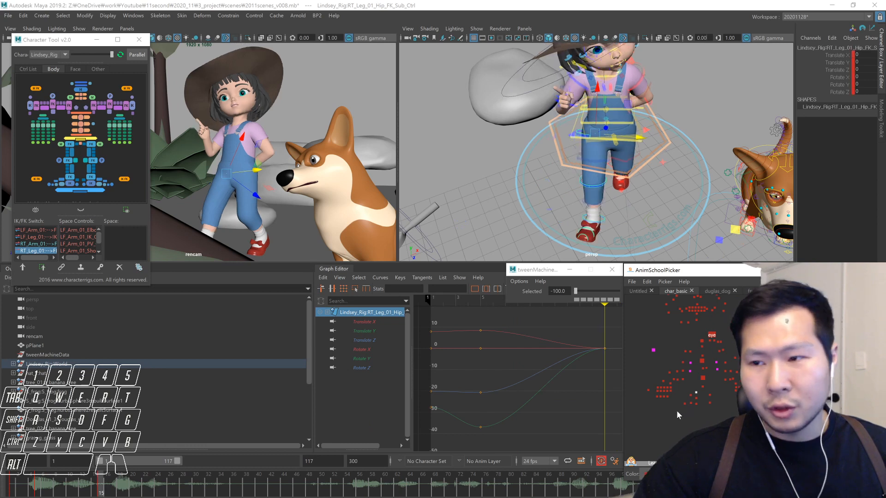
{"action": "left_click", "coordinate": [692, 408]}
{"action": "left_click", "coordinate": [696, 395]}
{"action": "left_click", "coordinate": [702, 387]}
{"action": "left_click", "coordinate": [693, 398]}
{"action": "left_click", "coordinate": [696, 394]}
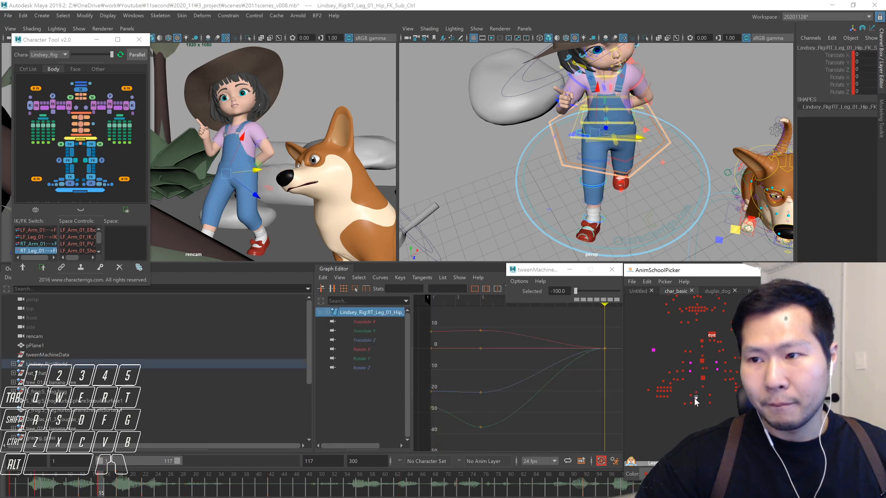
{"action": "left_click", "coordinate": [695, 404]}
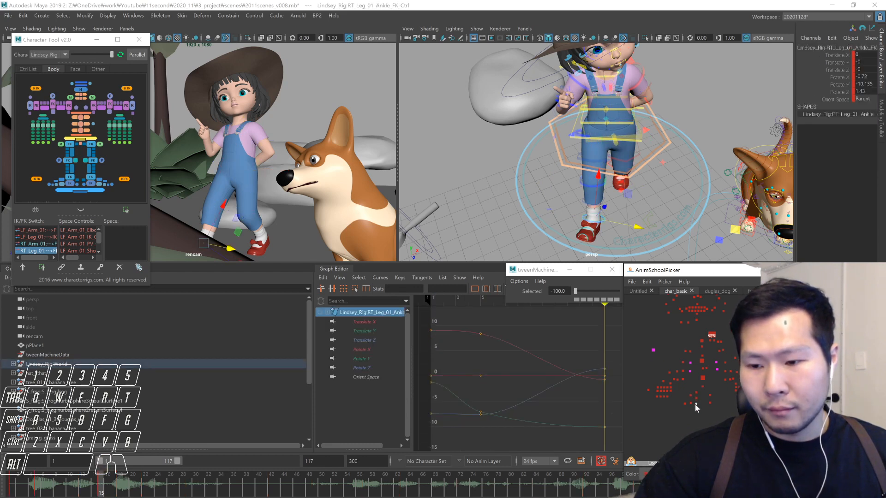
- Examine the torso hip, right leg master and right hip FK controls at frame 15 from several angles
{"action": "left_click", "coordinate": [695, 394]}
{"action": "key", "text": "e"}
{"action": "left_click", "coordinate": [702, 385]}
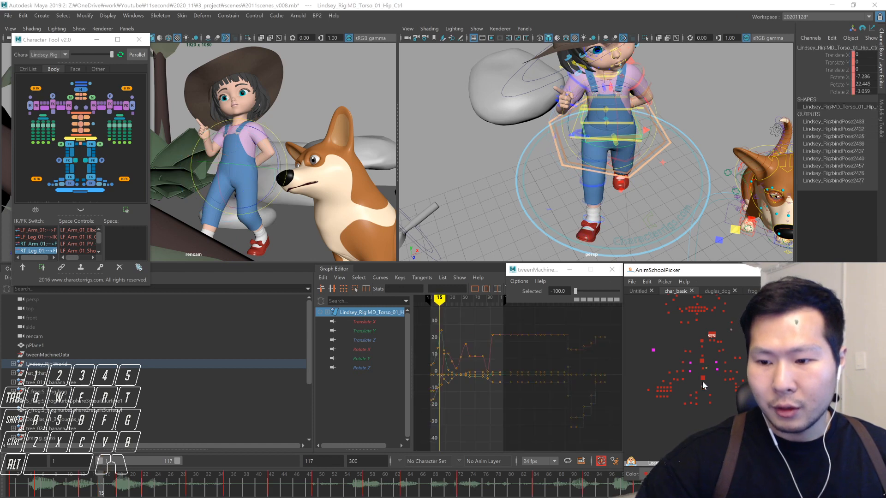
{"action": "left_click_drag", "start_coordinate": [608, 140], "coordinate": [633, 144]}
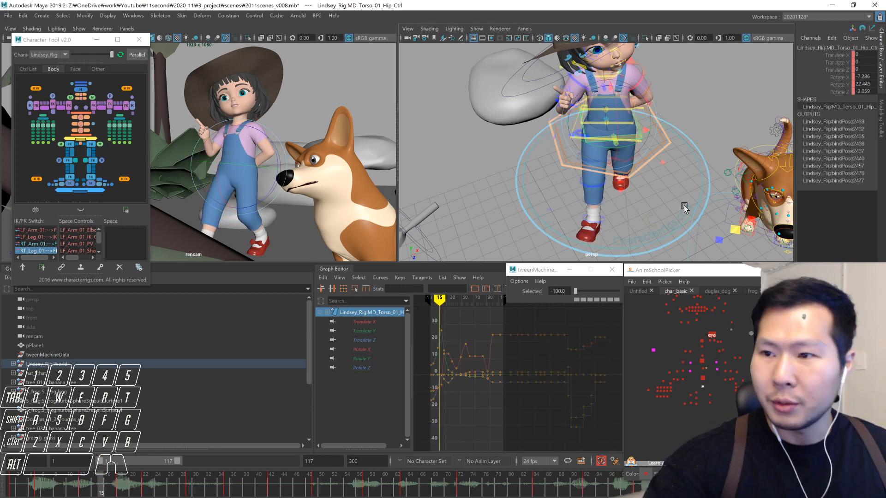
{"action": "left_click_drag", "start_coordinate": [660, 232], "coordinate": [576, 178], "text": "alt"}
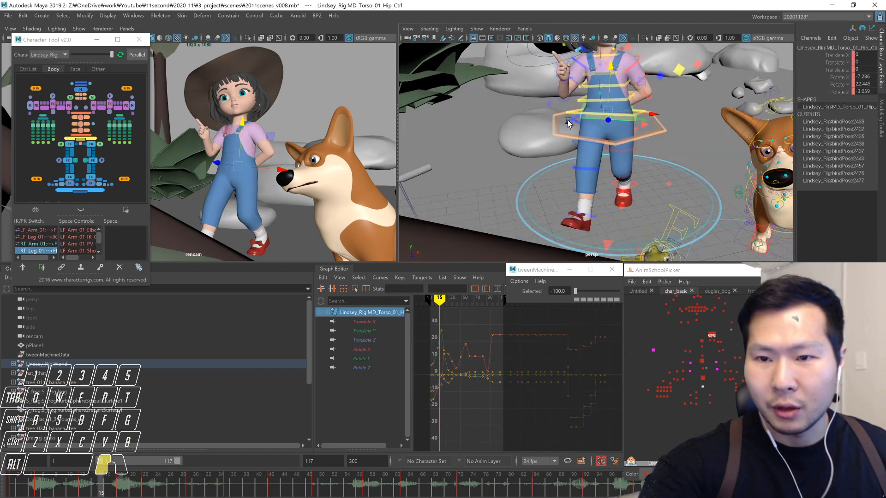
{"action": "left_click", "coordinate": [570, 171]}
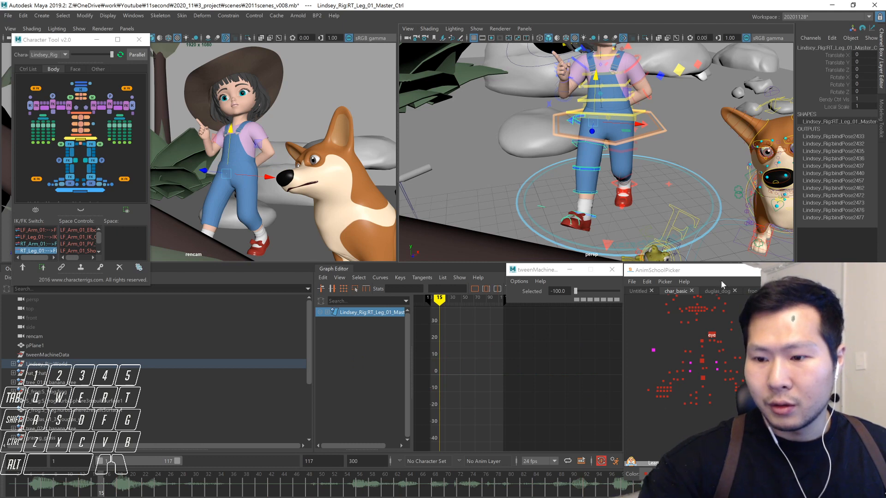
{"action": "left_click", "coordinate": [697, 393]}
{"action": "left_click_drag", "start_coordinate": [627, 152], "coordinate": [539, 115], "text": "alt"}
{"action": "scroll", "coordinate": [658, 150], "scroll_direction": "up", "scroll_amount": 3, "text": "alt"}
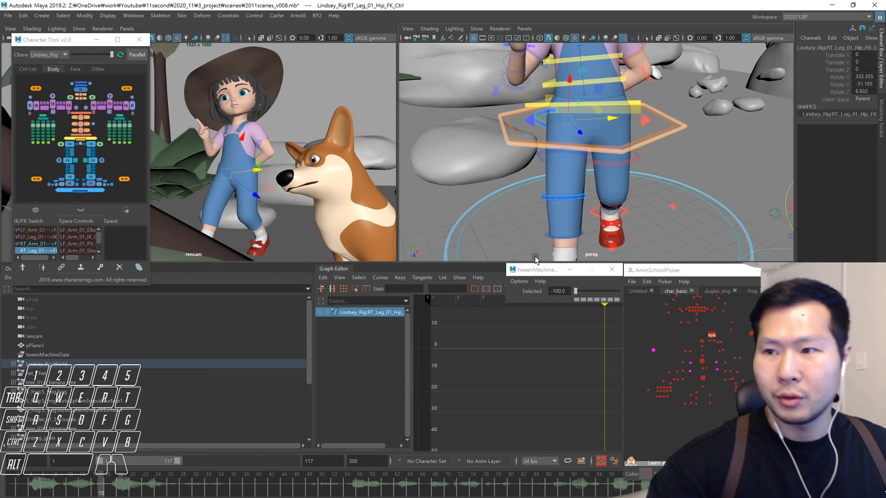
{"action": "mouse_move", "coordinate": [600, 189]}
{"action": "left_mouse_down", "text": "alt"}
{"action": "mouse_move", "coordinate": [605, 210]}
{"action": "mouse_move", "coordinate": [595, 197]}
{"action": "left_mouse_up", "text": "alt"}
{"action": "key", "text": "e"}
{"action": "mouse_move", "coordinate": [590, 150]}
{"action": "left_mouse_down"}
{"action": "mouse_move", "coordinate": [581, 156]}
{"action": "mouse_move", "coordinate": [589, 158]}
{"action": "left_mouse_up"}
{"action": "key", "text": "w"}
- Delete the right hip FK sub control's keys on frames 5 and 1
{"action": "left_click", "coordinate": [696, 392]}
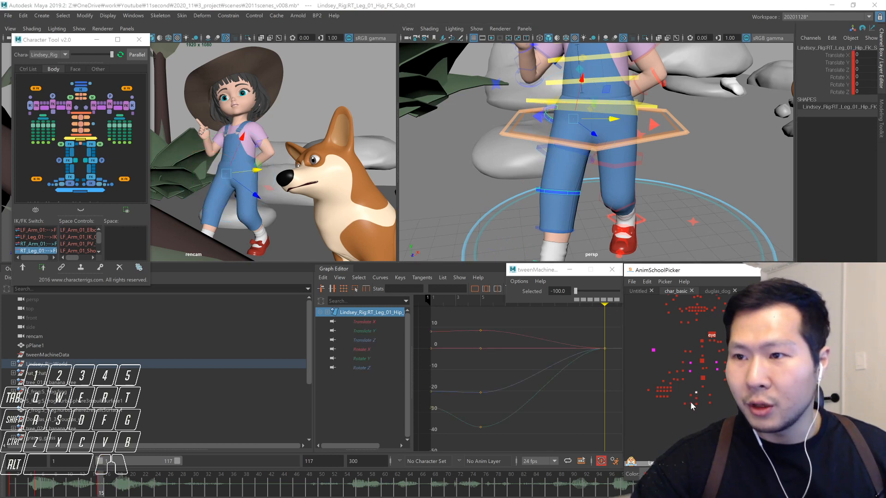
{"action": "left_click", "coordinate": [548, 110]}
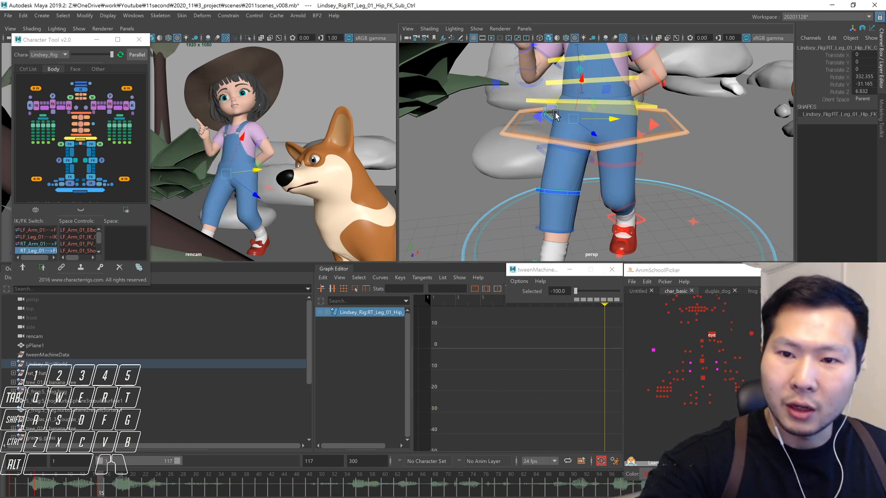
{"action": "left_click", "coordinate": [696, 392]}
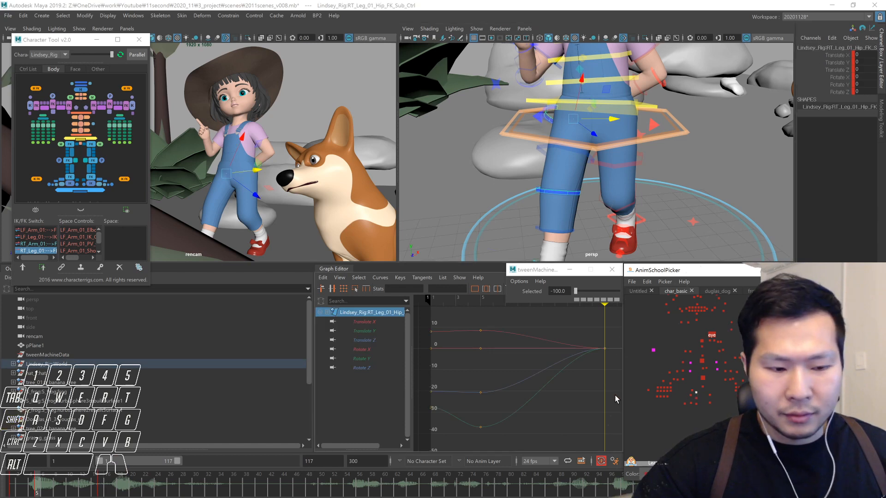
{"action": "key", "text": "comma"}
{"action": "key", "text": "Delete"}
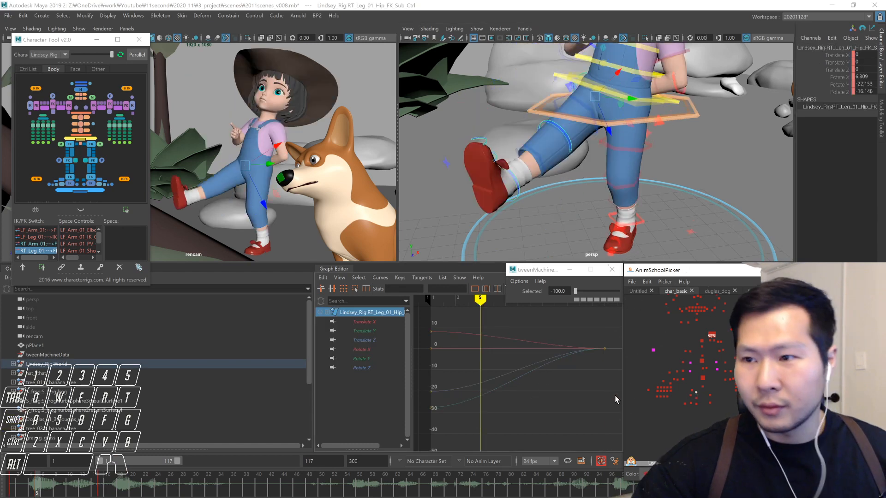
{"action": "key", "text": "comma"}
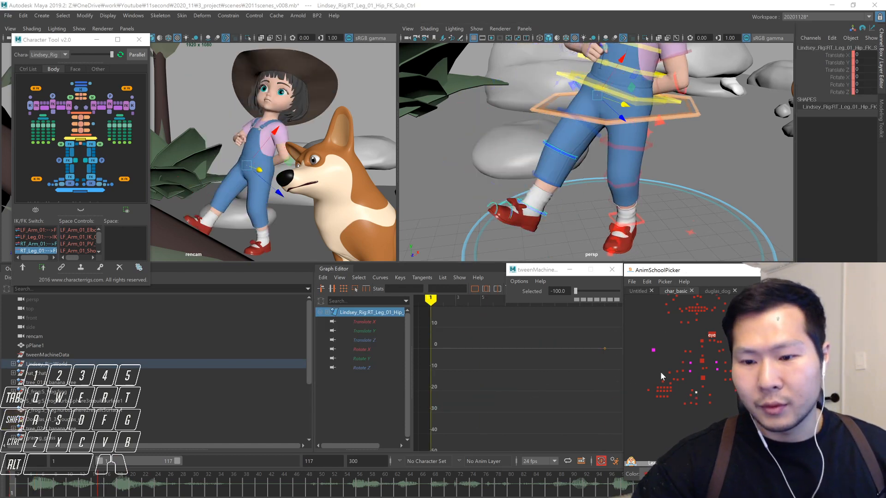
{"action": "key", "text": "period"}
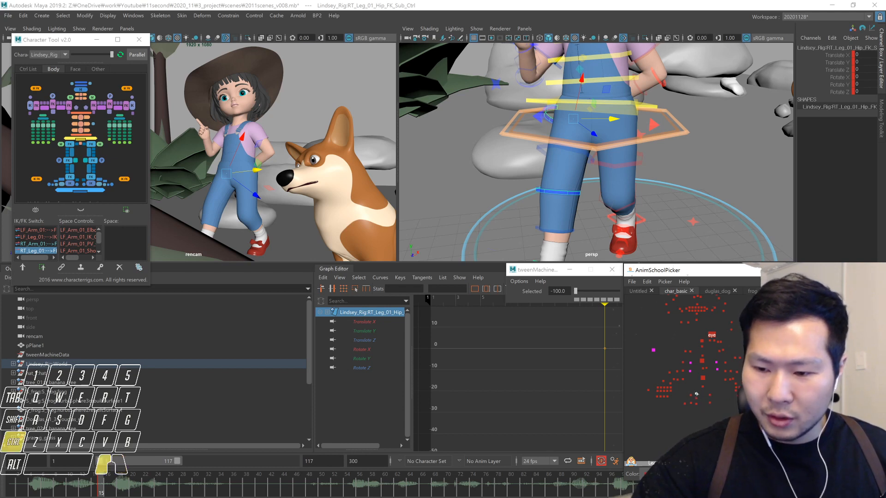
- Key the right leg's hip, knee and ankle FK controls together on frames 1, 5 and 15
{"action": "left_click_drag", "start_coordinate": [694, 402], "coordinate": [695, 407]}
{"action": "key", "text": "comma"}
{"action": "key", "text": "comma"}
{"action": "key", "text": "period"}
{"action": "key", "text": "period"}
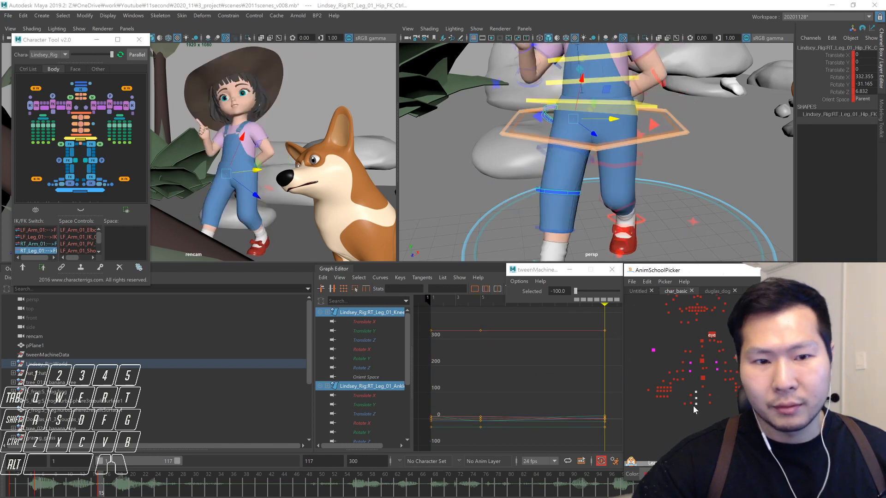
- Try COG as the right hip FK control's Orient Space on the keys from frame 1 to frame 15
{"action": "key", "text": "comma"}
{"action": "left_click", "coordinate": [697, 392]}
{"action": "key", "text": "comma"}
{"action": "left_click", "coordinate": [838, 99]}
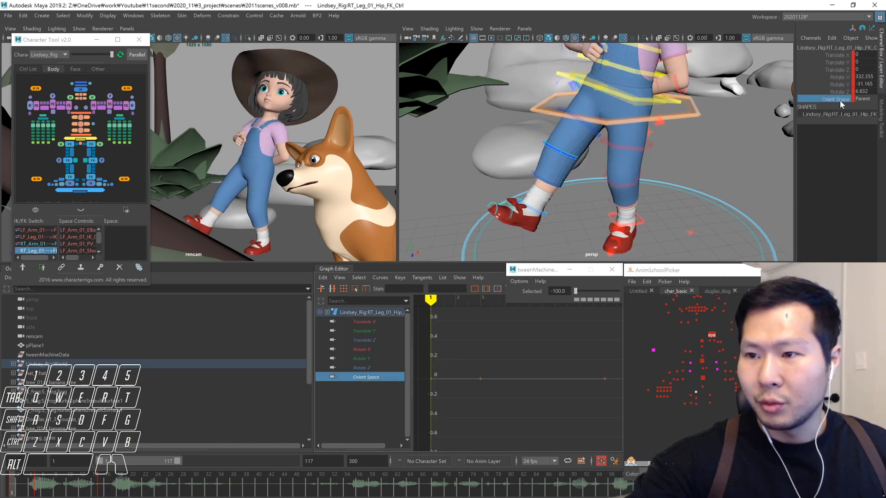
{"action": "left_click", "coordinate": [866, 98]}
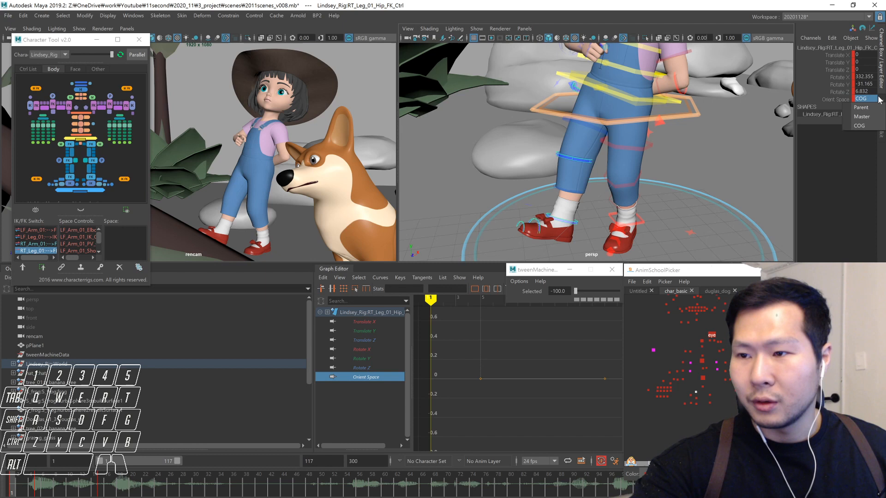
{"action": "right_click_drag", "start_coordinate": [714, 211], "coordinate": [682, 213], "text": "alt"}
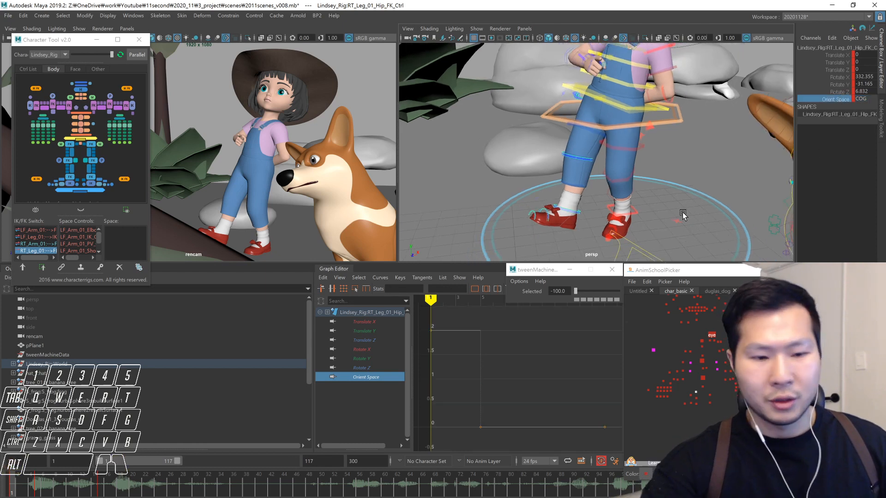
{"action": "key", "text": "period"}
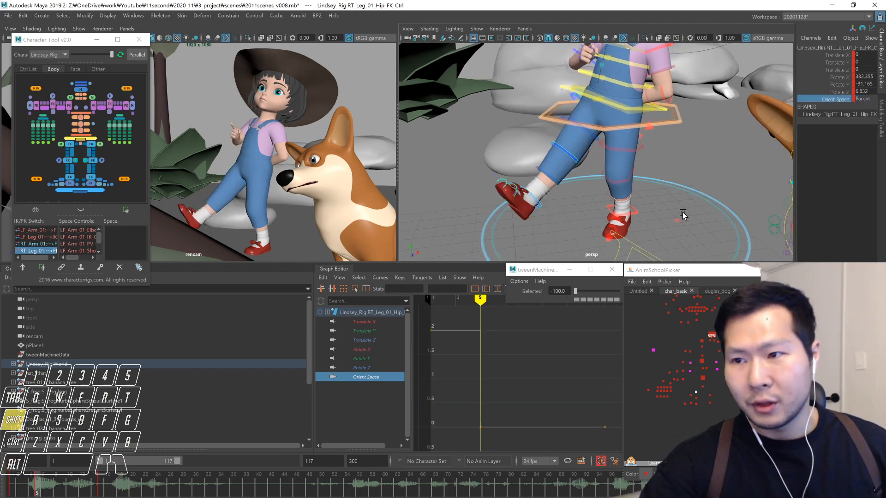
{"action": "key", "text": "period"}
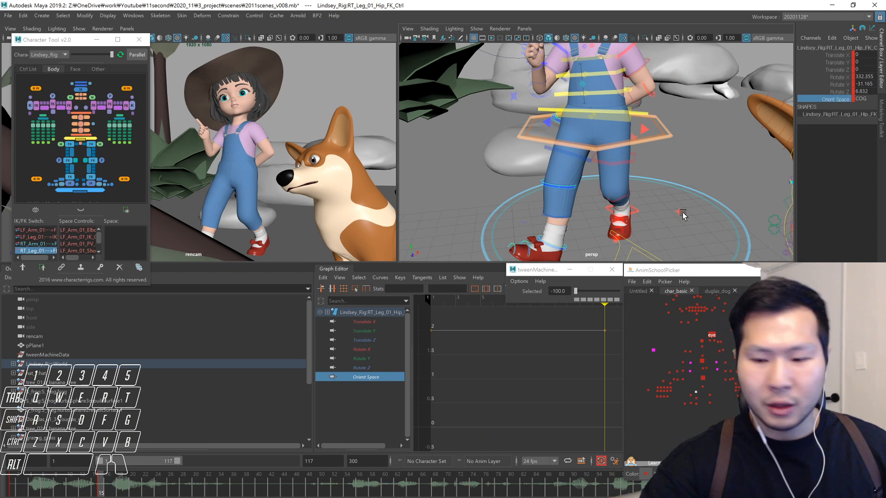
{"action": "key", "text": "period"}
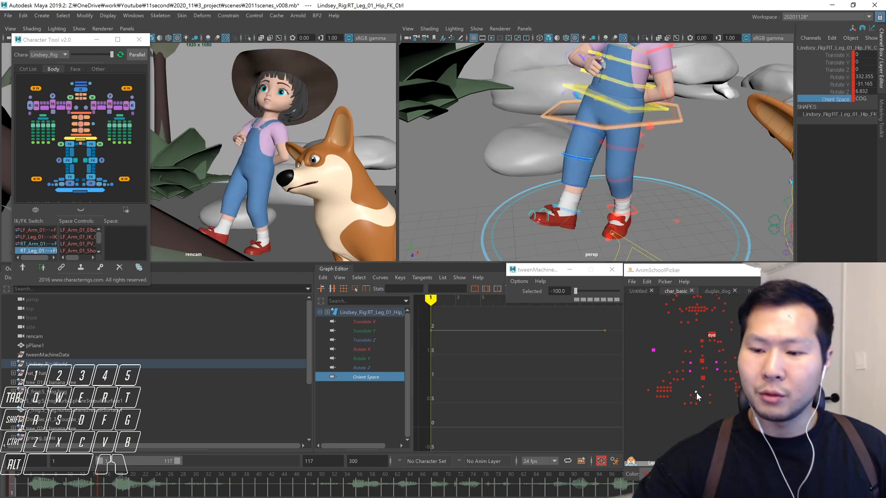
- Examine the COG control's Rotate Y curve while stepping through the opening frames
{"action": "left_click", "coordinate": [696, 392]}
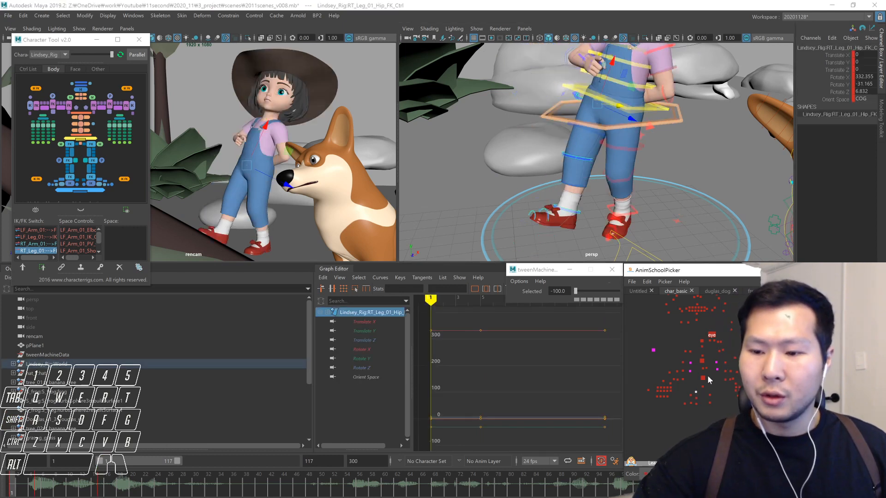
{"action": "left_click", "coordinate": [703, 378]}
{"action": "left_click", "coordinate": [834, 85]}
{"action": "key", "text": "f"}
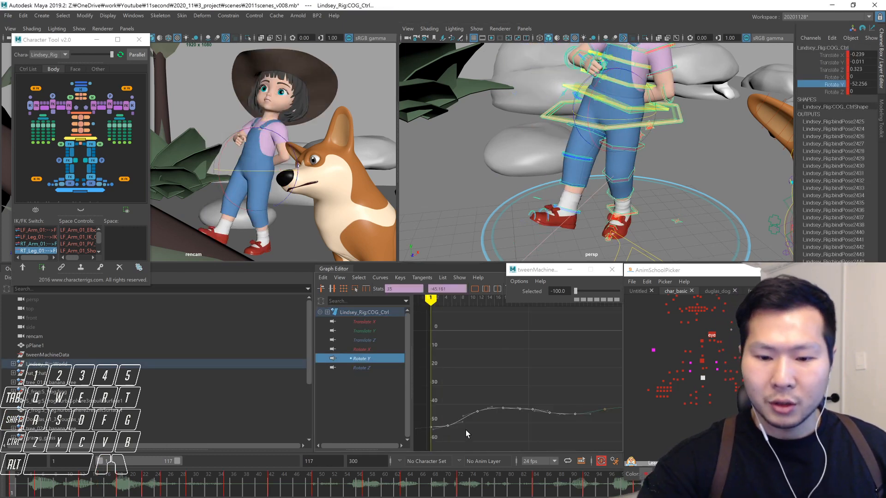
{"action": "key", "text": "alt+period"}
{"action": "key", "text": "alt+period"}
{"action": "key", "text": "alt+period"}
{"action": "key", "text": "alt+period"}
{"action": "key", "text": "alt+period"}
{"action": "key", "text": "alt+period"}
{"action": "key", "text": "alt+period"}
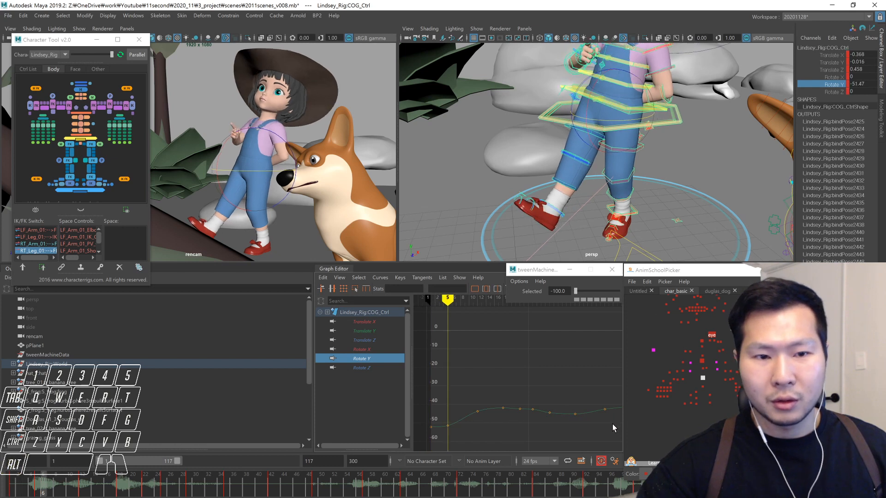
- Set the right hip FK control's Orient Space to Master on the keys from frame 1 to frame 15
{"action": "left_click", "coordinate": [699, 406]}
{"action": "left_click", "coordinate": [696, 392]}
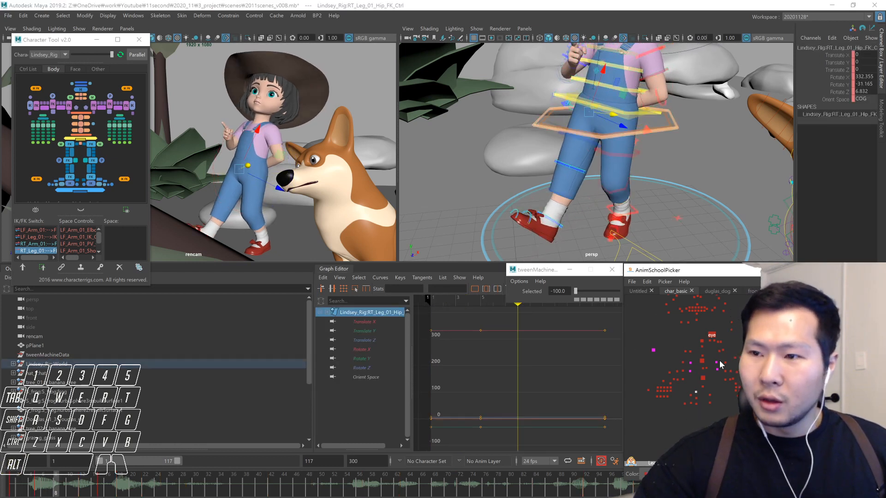
{"action": "key", "text": "comma"}
{"action": "key", "text": "comma"}
{"action": "left_click", "coordinate": [863, 99]}
{"action": "left_click", "coordinate": [862, 117]}
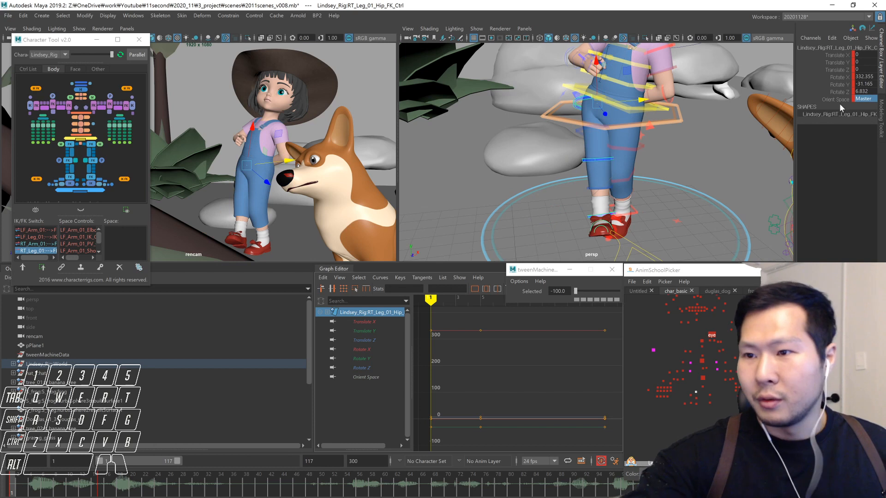
{"action": "left_click", "coordinate": [836, 100]}
{"action": "key", "text": "period"}
{"action": "left_click", "coordinate": [863, 99]}
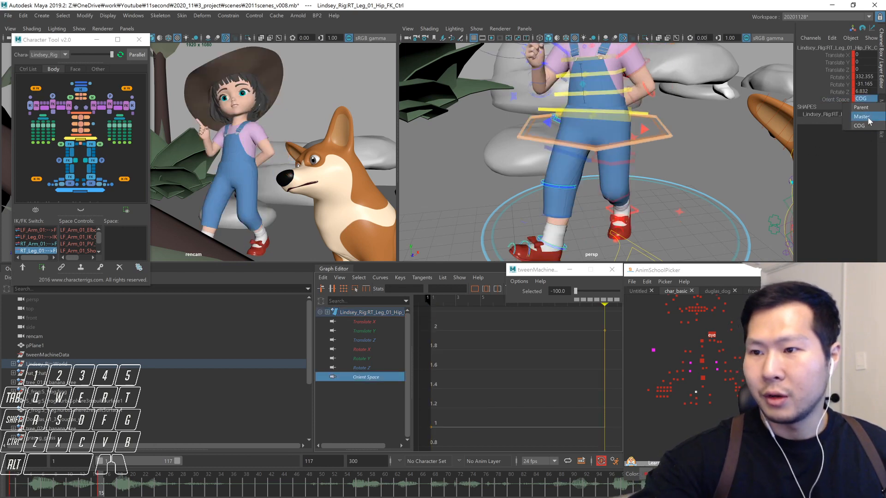
{"action": "left_click", "coordinate": [868, 119]}
{"action": "right_click_drag", "start_coordinate": [642, 237], "coordinate": [624, 242], "text": "alt"}
{"action": "key", "text": "comma"}
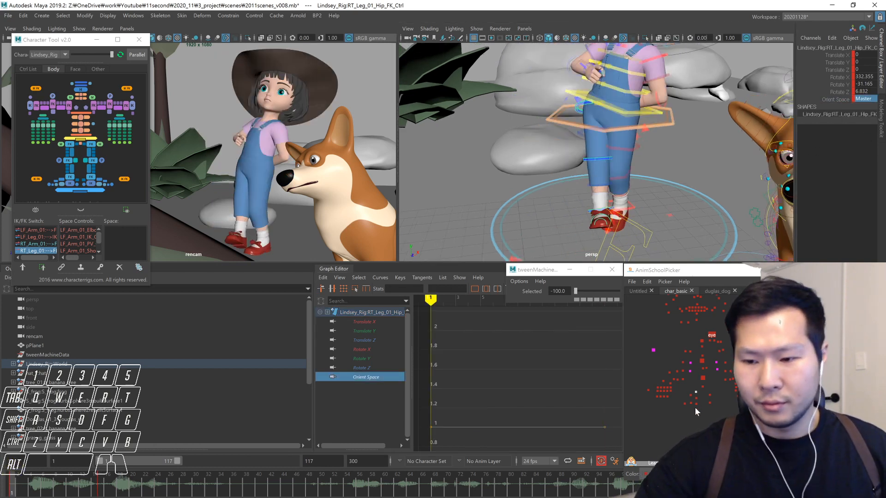
- Rotate the right hip FK control to re-pose the leg at frame 1, and check the leg's FK controls up to frame 15
{"action": "left_click", "coordinate": [697, 392]}
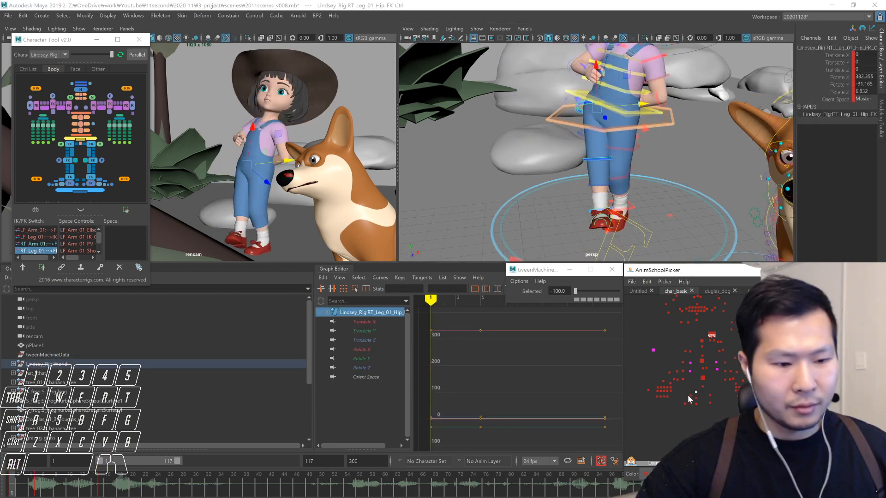
{"action": "left_click_drag", "start_coordinate": [268, 186], "coordinate": [256, 170]}
{"action": "left_click_drag", "start_coordinate": [701, 389], "coordinate": [694, 409]}
{"action": "key", "text": "period"}
{"action": "key", "text": "period"}
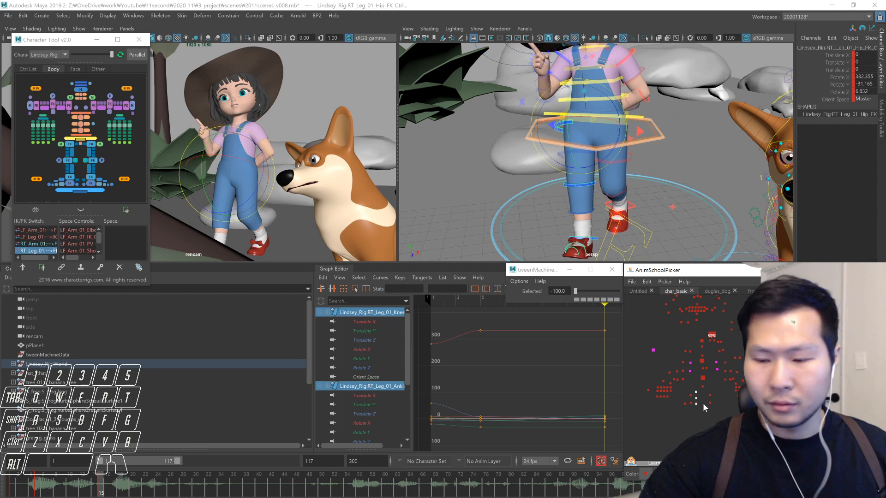
- Set the right leg's IKFKSwitch to 1 on frame 15 and compare its pose with frames 16 and 17
{"action": "key", "text": "alt+period"}
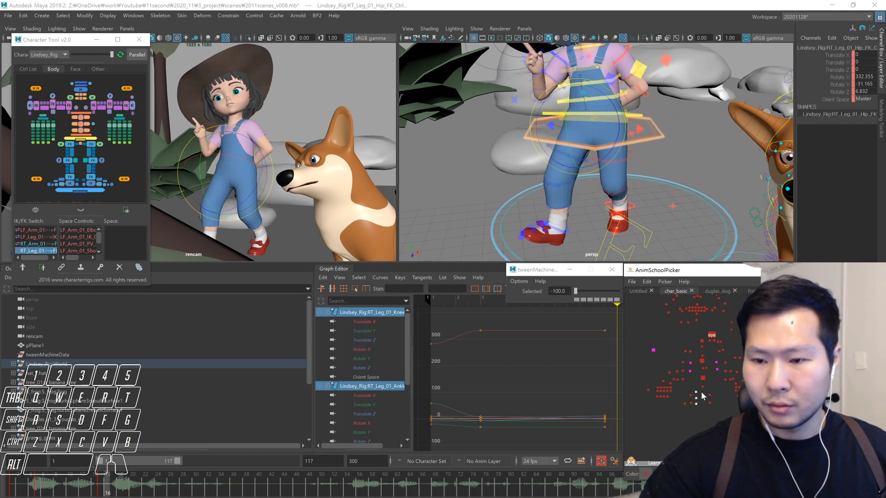
{"action": "left_click", "coordinate": [696, 392]}
{"action": "key", "text": "alt+comma"}
{"action": "left_click", "coordinate": [685, 403]}
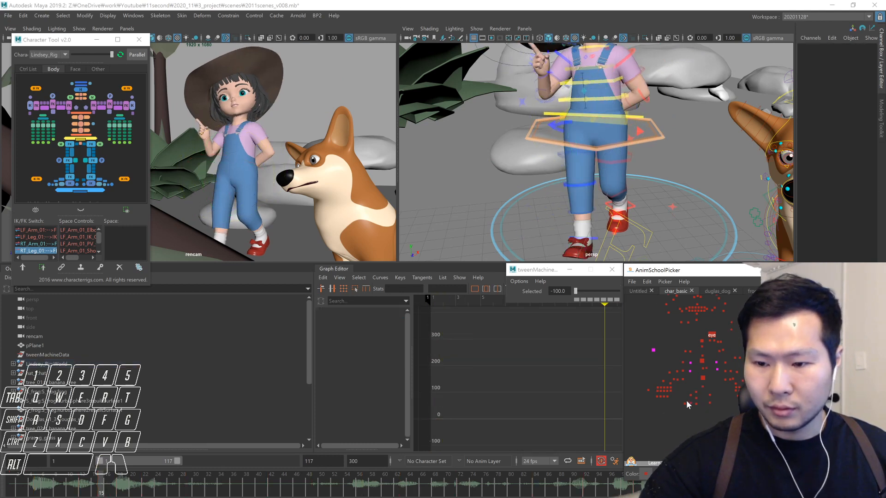
{"action": "left_click", "coordinate": [837, 99]}
{"action": "middle_click_drag", "start_coordinate": [739, 187], "coordinate": [710, 188]}
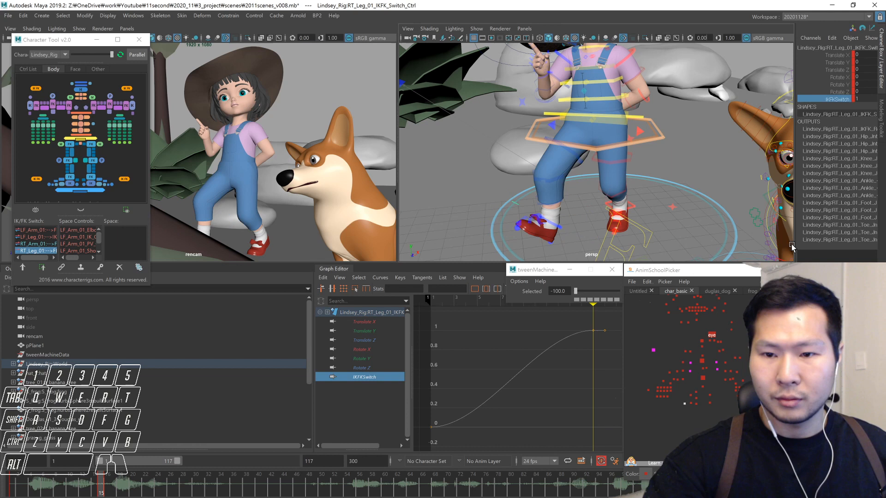
{"action": "key", "text": "alt+period"}
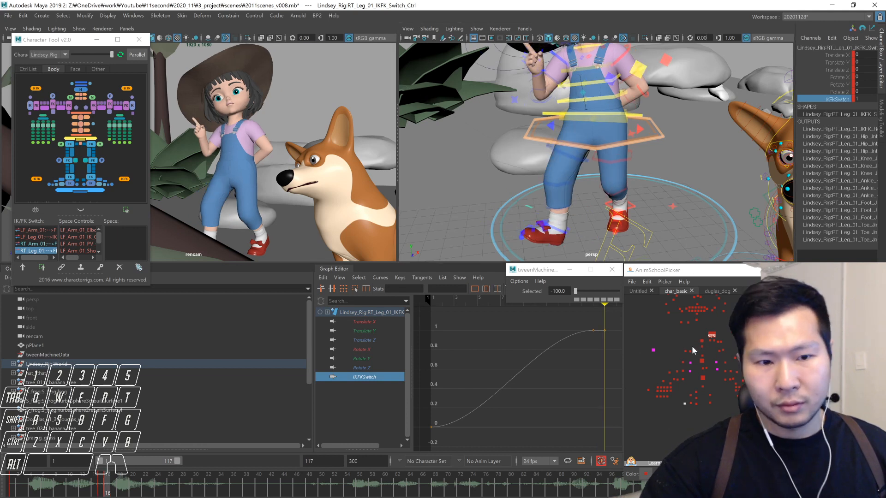
{"action": "key", "text": "alt+period"}
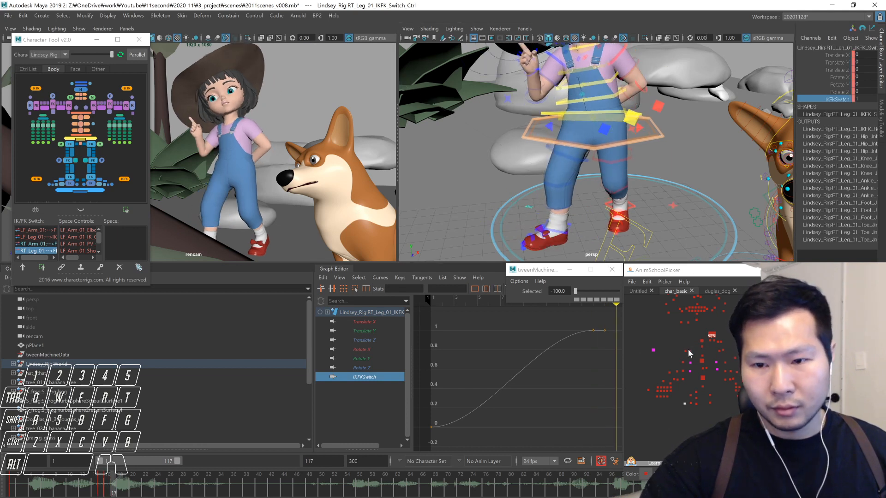
- Match the right leg's FK controls to its IK pose at frame 15, with the IKFKSwitch key there set back to 0
{"action": "key", "text": "alt+comma"}
{"action": "left_click_drag", "start_coordinate": [683, 240], "coordinate": [704, 239], "text": "alt"}
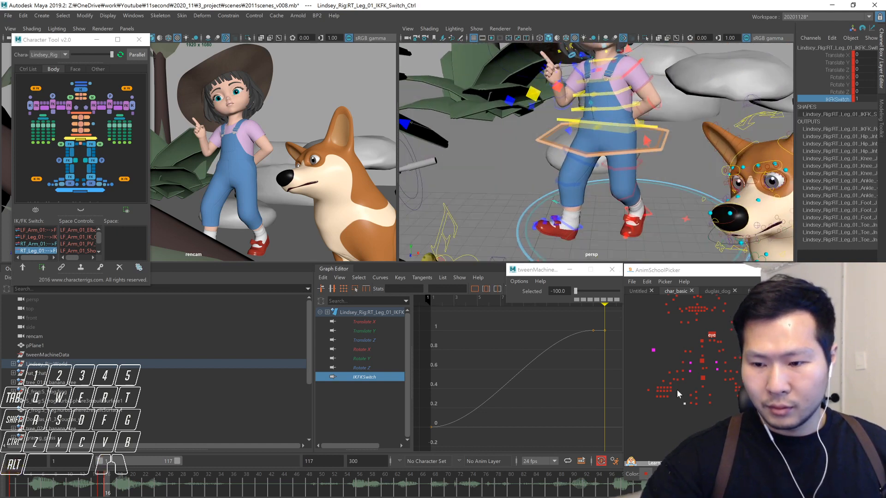
{"action": "key", "text": "alt+comma"}
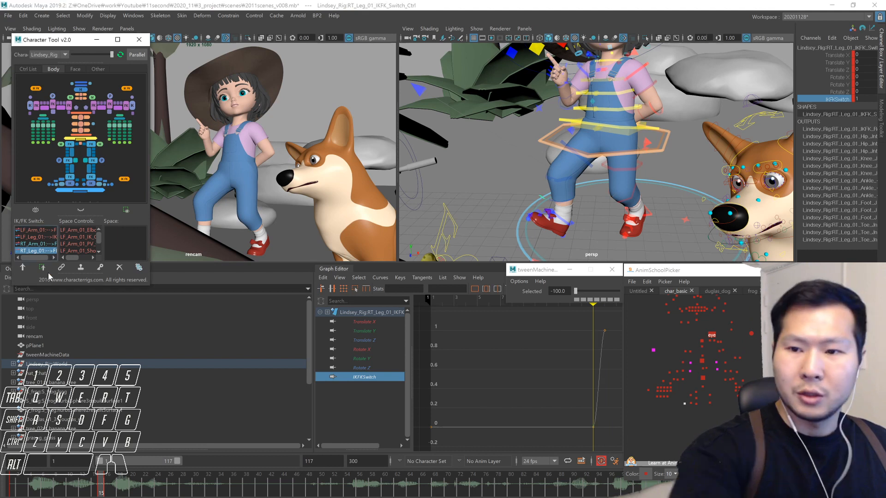
{"action": "left_click_drag", "start_coordinate": [692, 385], "coordinate": [696, 412]}
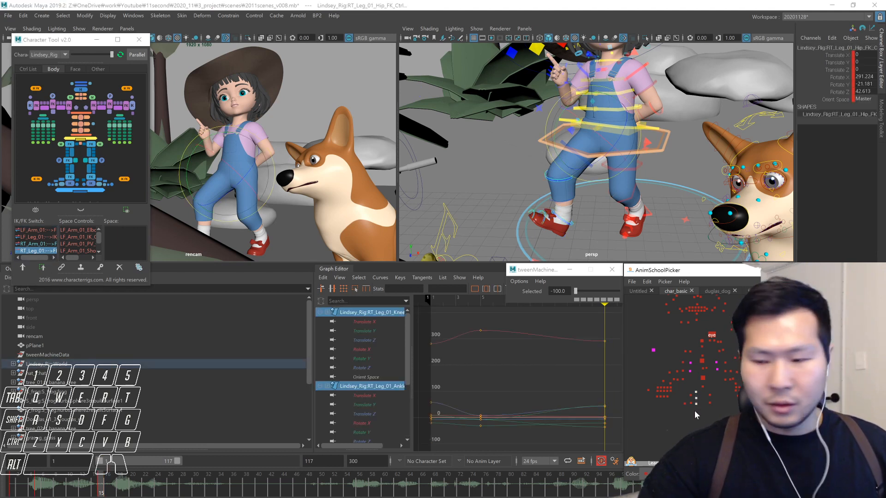
- Rotate the right hip FK control to refine the raised kick pose at frame 5
{"action": "key", "text": "alt+period"}
{"action": "key", "text": "alt+period"}
{"action": "key", "text": "alt+comma"}
{"action": "key", "text": "alt+comma"}
{"action": "key", "text": "alt+comma"}
{"action": "key", "text": "alt+comma"}
{"action": "key", "text": "alt+comma"}
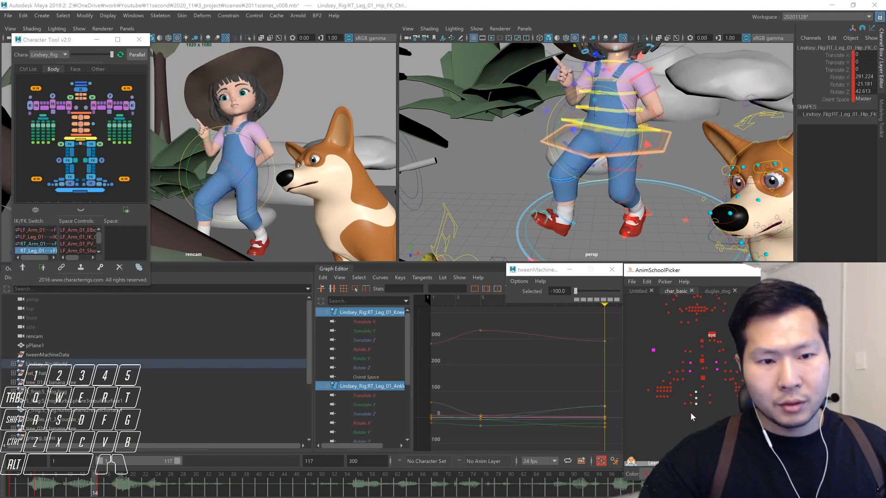
{"action": "key", "text": "comma"}
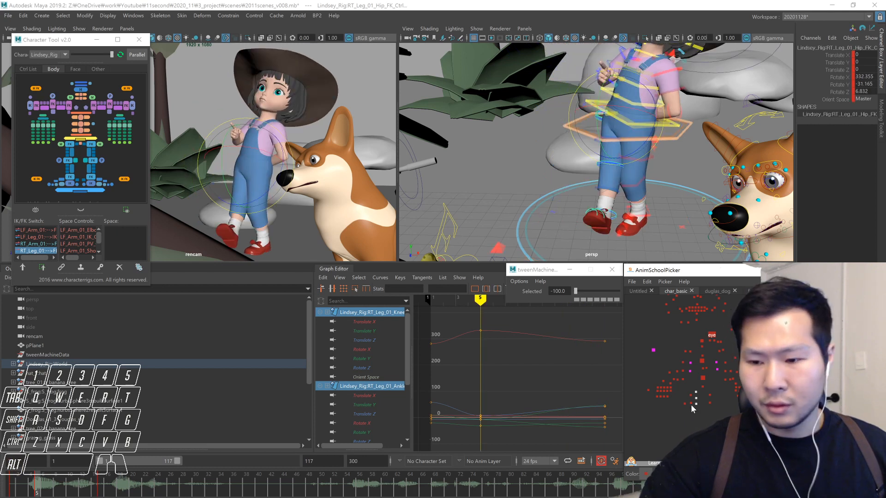
{"action": "left_click", "coordinate": [690, 403]}
{"action": "left_click", "coordinate": [696, 393]}
{"action": "left_click_drag", "start_coordinate": [589, 144], "coordinate": [585, 115], "text": "alt"}
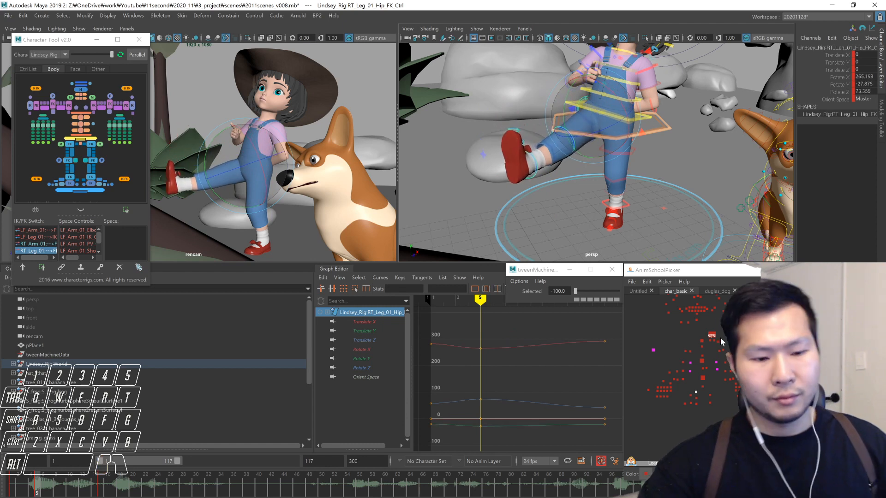
{"action": "left_click_drag", "start_coordinate": [224, 201], "coordinate": [216, 193]}
- Step through and play back the opening frames to examine the right leg's motion from frame 1 onward
{"action": "left_click_drag", "start_coordinate": [612, 216], "coordinate": [675, 234], "text": "alt"}
{"action": "key", "text": "."}
{"action": "key", "text": "."}
{"action": "key", "text": "."}
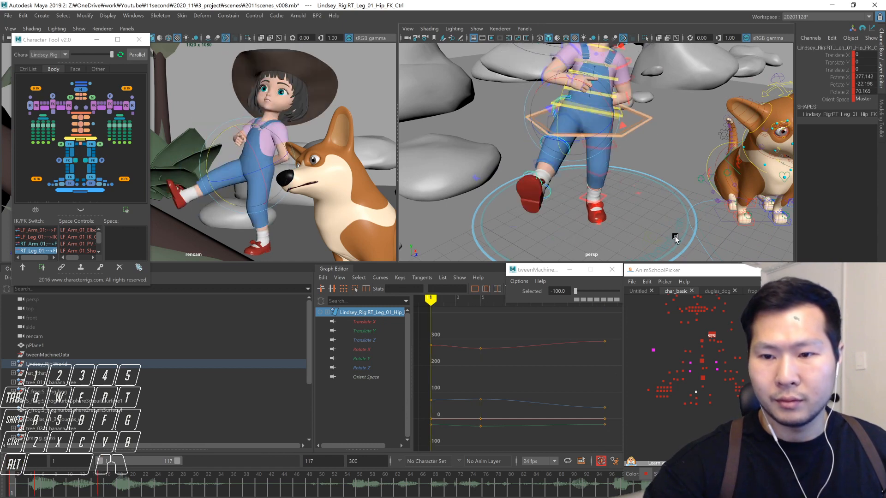
{"action": "key", "text": "alt+."}
{"action": "key", "text": "alt+."}
{"action": "key", "text": "alt+."}
{"action": "key", "text": "alt+."}
{"action": "key", "text": "alt+."}
{"action": "key", "text": "alt+."}
{"action": "key", "text": "alt+."}
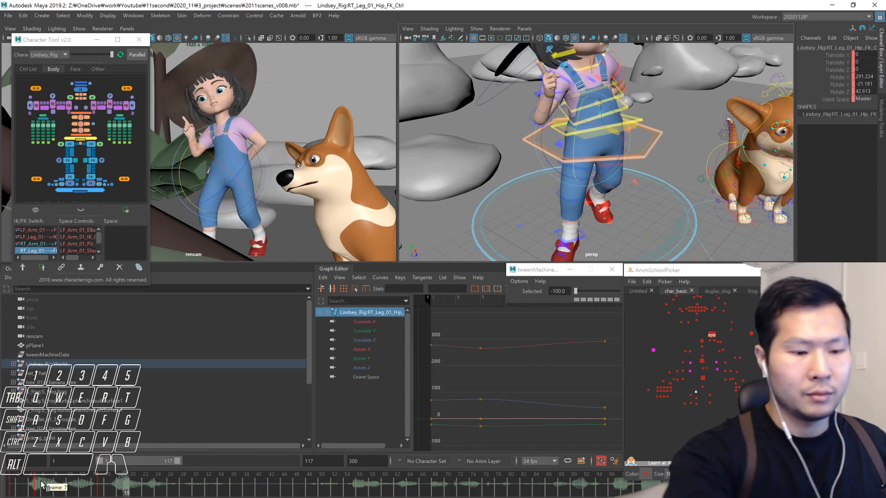
{"action": "left_click", "coordinate": [1, 484]}
{"action": "key", "text": "alt+v"}
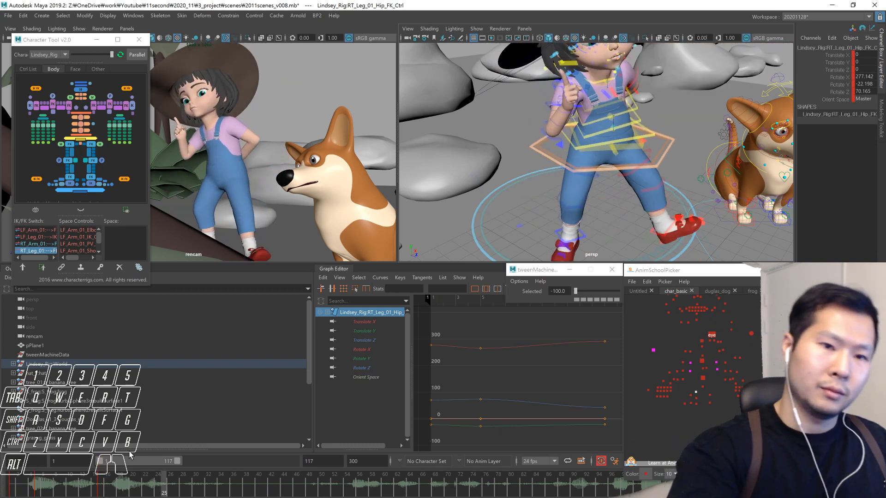
- Set a key on the lowest torso FK control at frame 5
{"action": "mouse_move", "coordinate": [12, 485]}
{"action": "left_mouse_down"}
{"action": "mouse_move", "coordinate": [39, 492]}
{"action": "mouse_move", "coordinate": [21, 493]}
{"action": "left_mouse_up"}
{"action": "left_click", "coordinate": [702, 361]}
{"action": "key", "text": "alt+comma"}
{"action": "key", "text": "period"}
{"action": "key", "text": "period"}
{"action": "key", "text": "comma"}
{"action": "left_click", "coordinate": [701, 374]}
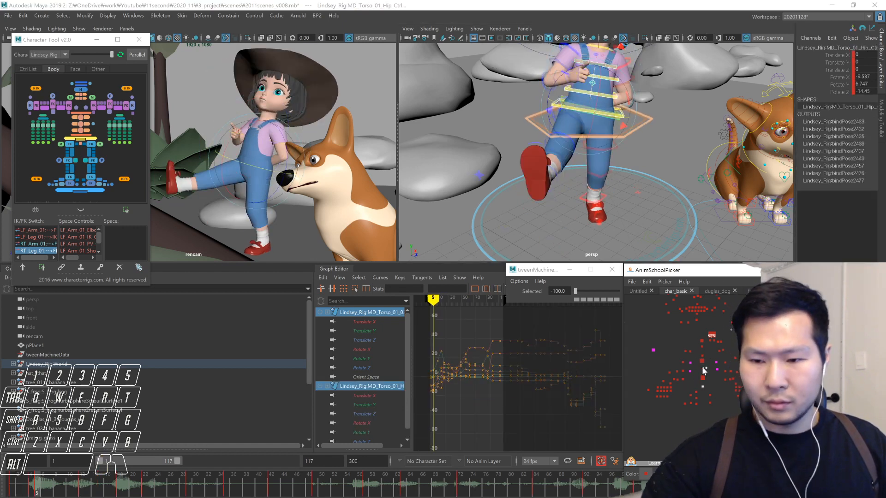
{"action": "key", "text": "alt+comma"}
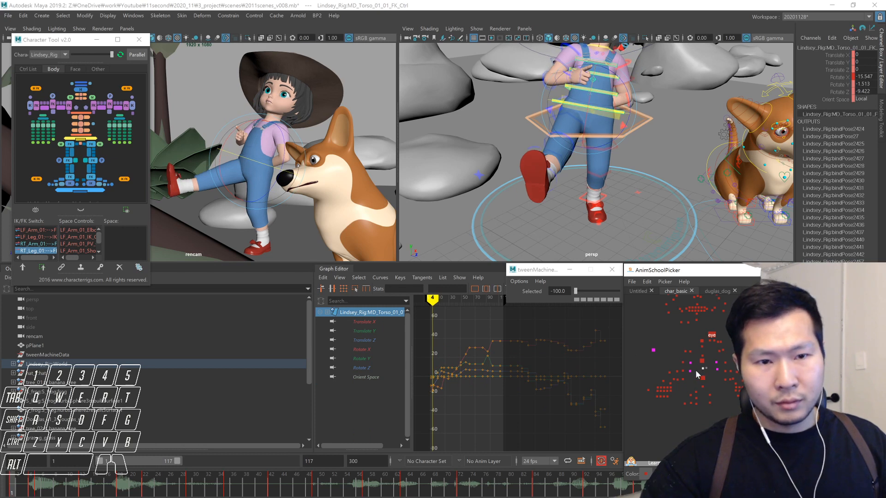
{"action": "key", "text": "alt+period"}
{"action": "key", "text": "s"}
- Rotate the lowest torso FK control at frame 7 to about -20.6, -0.3, -9.4, checking the neighbouring frames
{"action": "key", "text": "alt+comma"}
{"action": "key", "text": "alt+comma"}
{"action": "key", "text": "alt+comma"}
{"action": "key", "text": "alt+comma"}
{"action": "key", "text": "alt+period"}
{"action": "key", "text": "alt+period"}
{"action": "key", "text": "alt+period"}
{"action": "key", "text": "alt+period"}
{"action": "key", "text": "alt+period"}
{"action": "key", "text": "alt+period"}
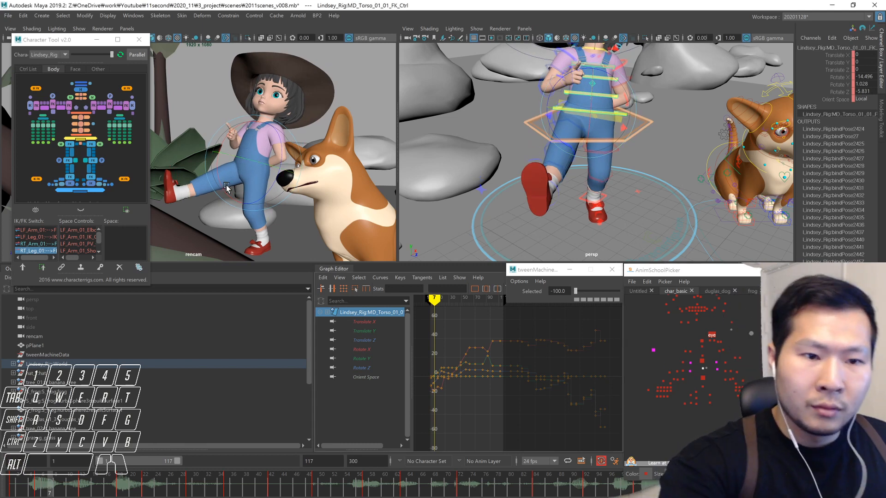
{"action": "left_click_drag", "start_coordinate": [222, 185], "coordinate": [266, 191]}
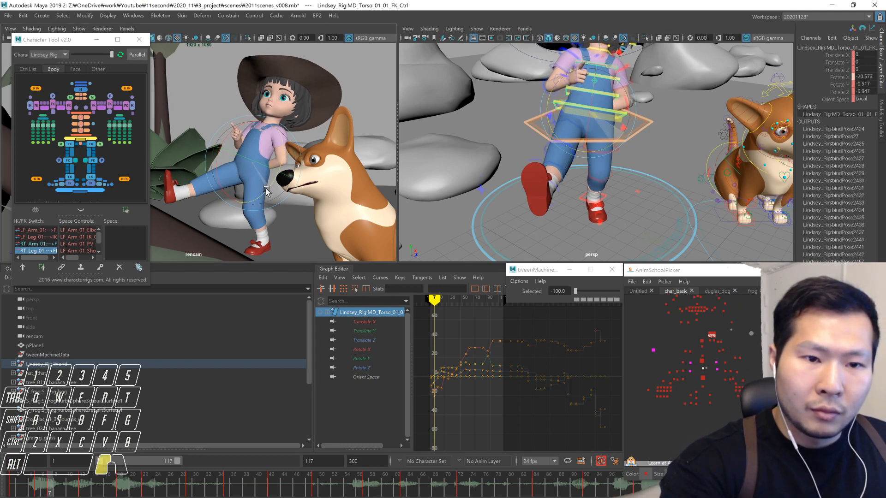
{"action": "key", "text": "alt+comma"}
{"action": "key", "text": "alt+comma"}
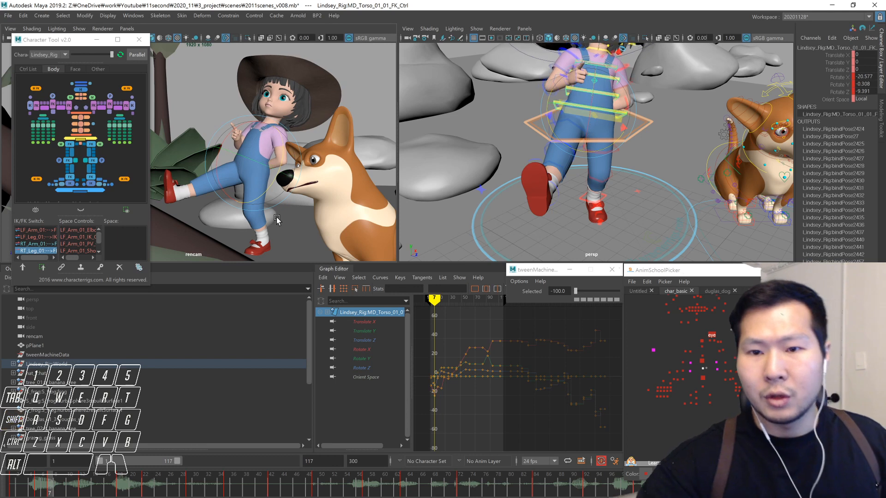
{"action": "key", "text": "alt+period"}
{"action": "key", "text": "alt+period"}
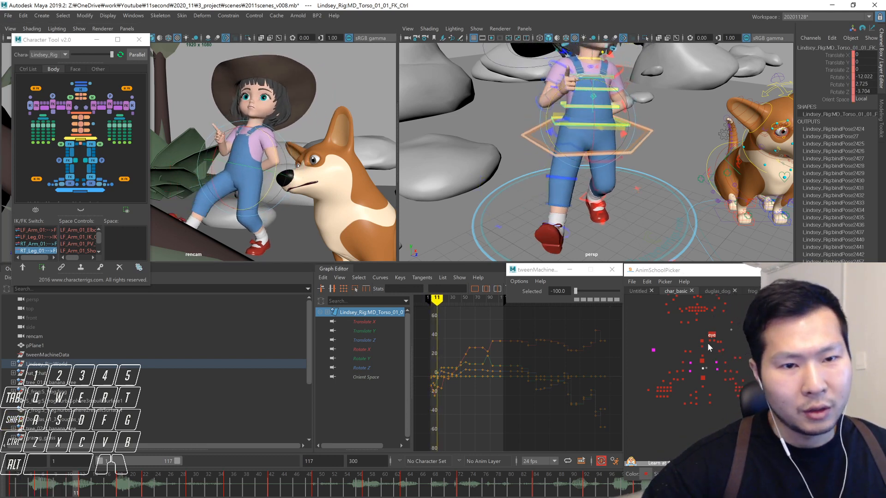
{"action": "key", "text": "alt+comma"}
{"action": "key", "text": "alt+period"}
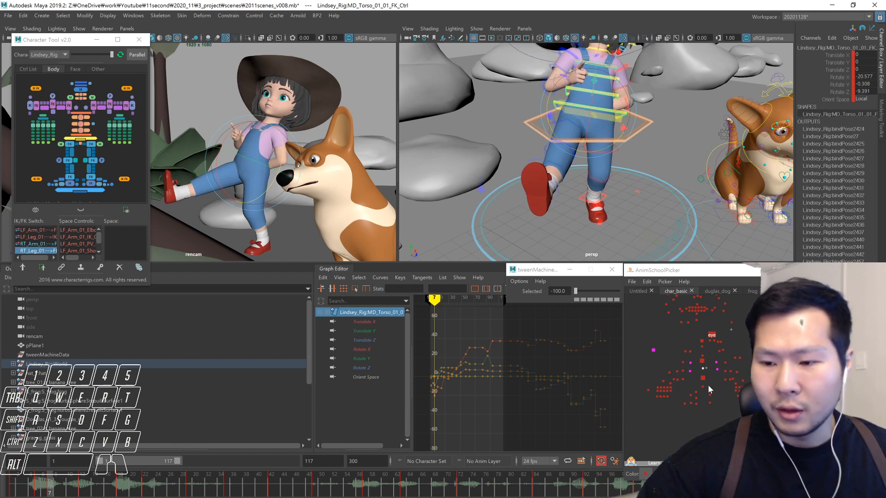
- Rotate the two upper torso FK controls together around frame 9 and check the pose up to frame 12
{"action": "left_click", "coordinate": [702, 359], "text": "shift"}
{"action": "key", "text": "alt+period"}
{"action": "key", "text": "alt+period"}
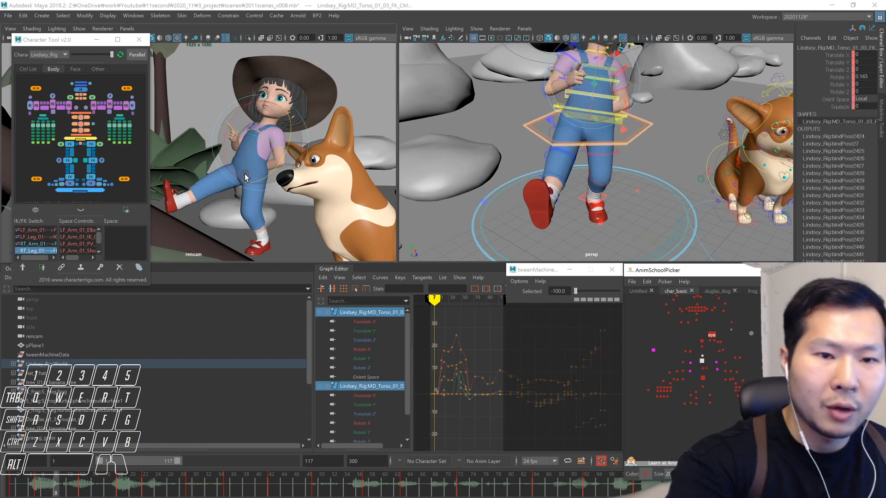
{"action": "left_click_drag", "start_coordinate": [222, 160], "coordinate": [269, 166]}
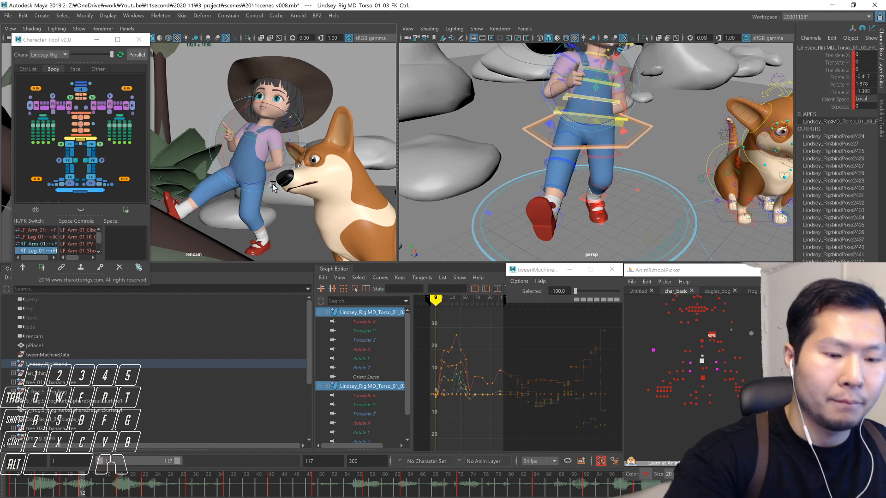
{"action": "key", "text": "alt+period"}
{"action": "key", "text": "alt+period"}
{"action": "key", "text": "alt+period"}
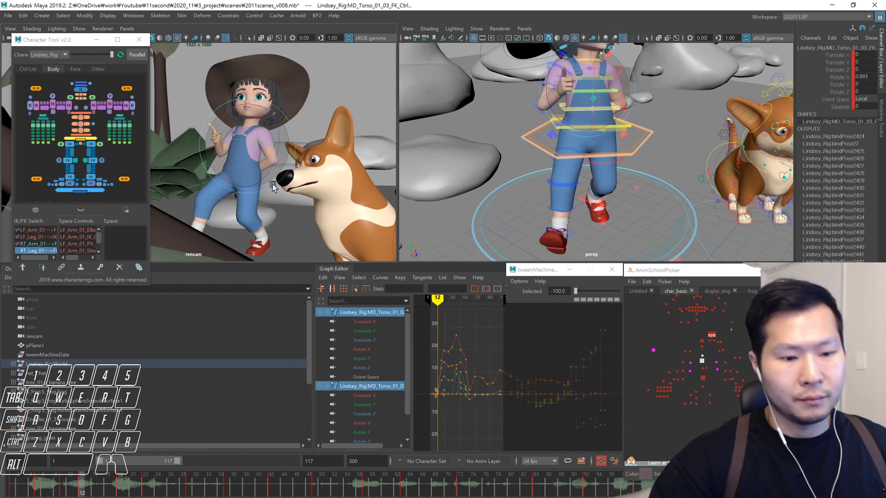
- Play back the opening to examine how the torso and kick flow together, and return to frame 1
{"action": "key", "text": "comma"}
{"action": "key", "text": "comma"}
{"action": "key", "text": "comma"}
{"action": "key", "text": "alt+period"}
{"action": "key", "text": "alt+v"}
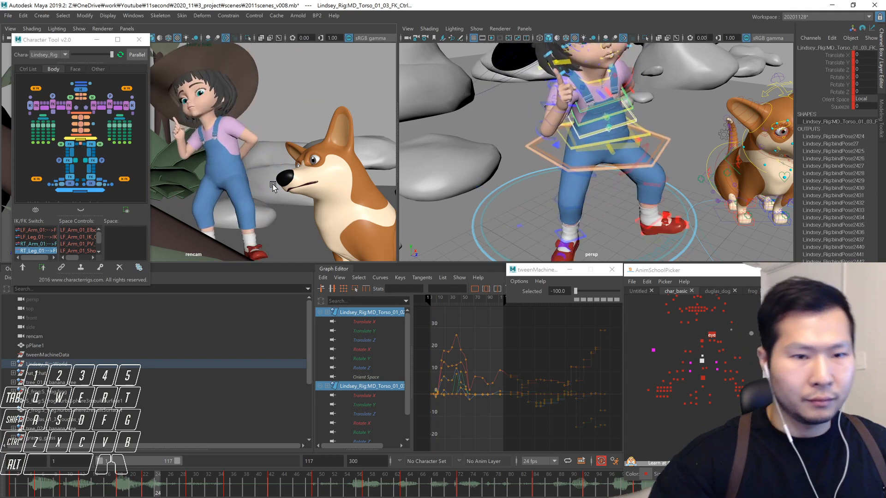
{"action": "key", "text": "alt+v"}
{"action": "key", "text": "alt+shift+v"}
{"action": "key", "text": "alt+v"}
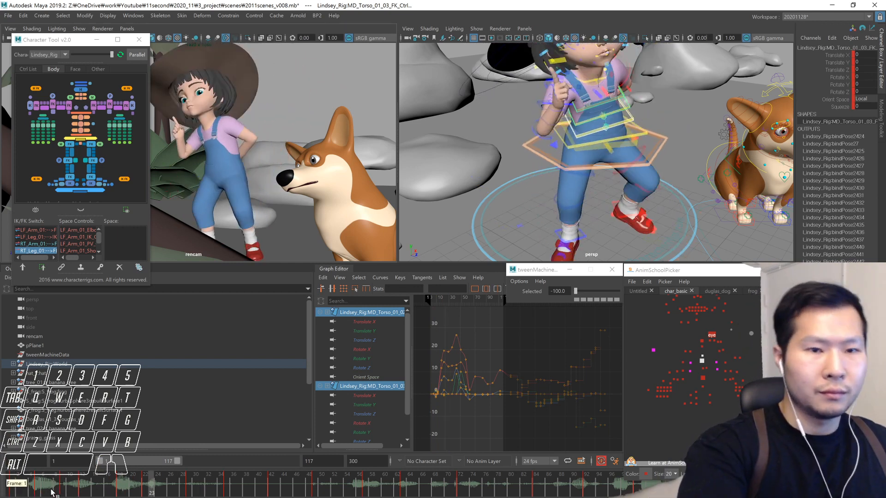
{"action": "key", "text": "alt+v"}
{"action": "left_click", "coordinate": [19, 489]}
{"action": "left_click_drag", "start_coordinate": [1, 490], "coordinate": [0, 490]}
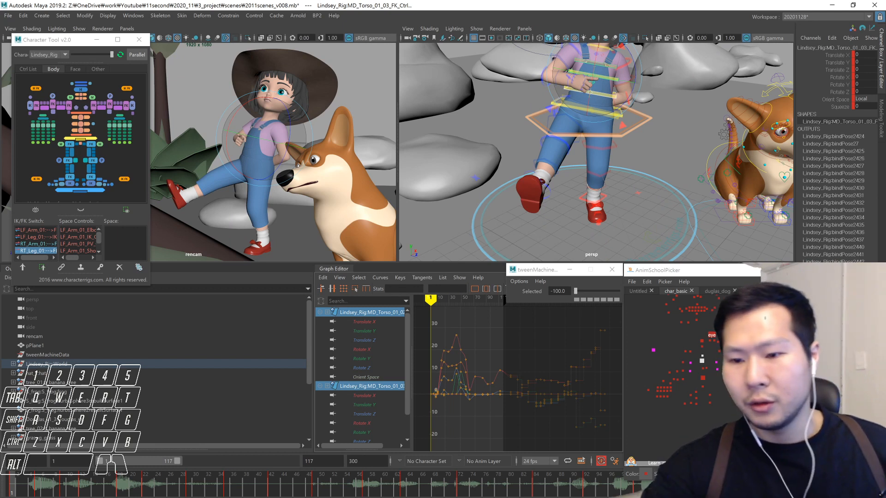
- Unload the S_frog, Douglas_v1_3 and magnifying_glass references in the Reference Editor
{"action": "left_click", "coordinate": [832, 270]}
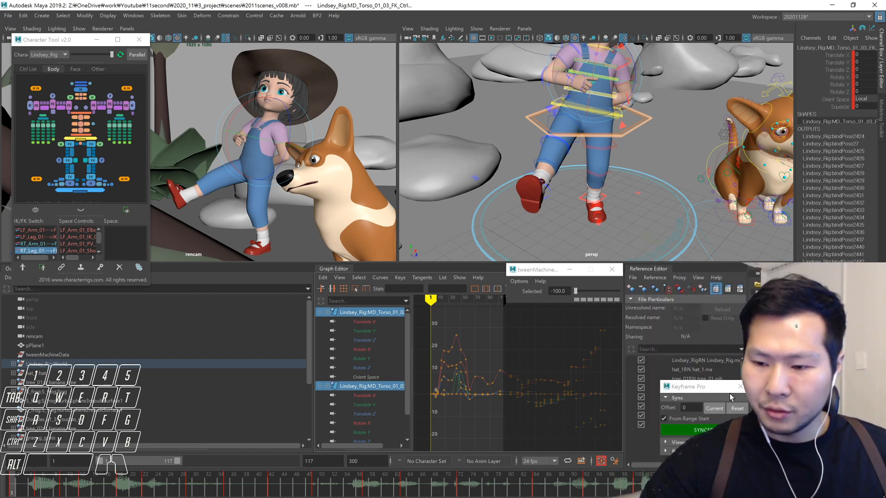
{"action": "left_click_drag", "start_coordinate": [711, 392], "coordinate": [807, 365]}
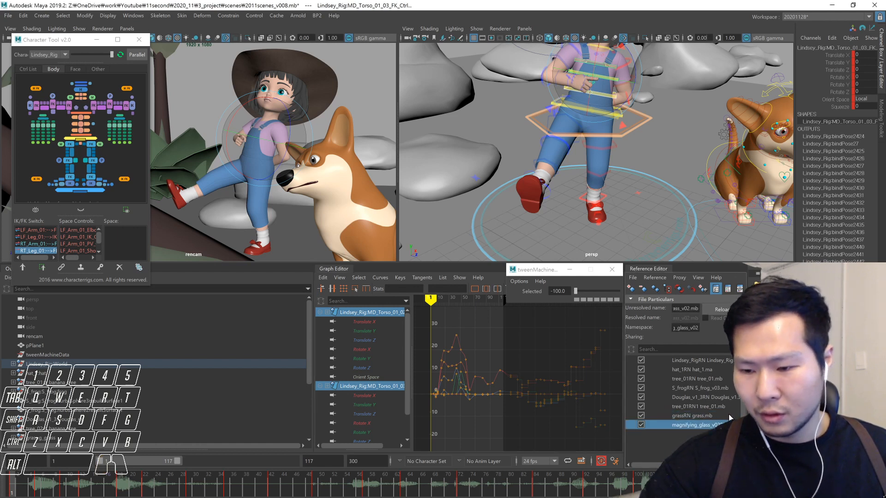
{"action": "left_click", "coordinate": [705, 370], "text": "shift"}
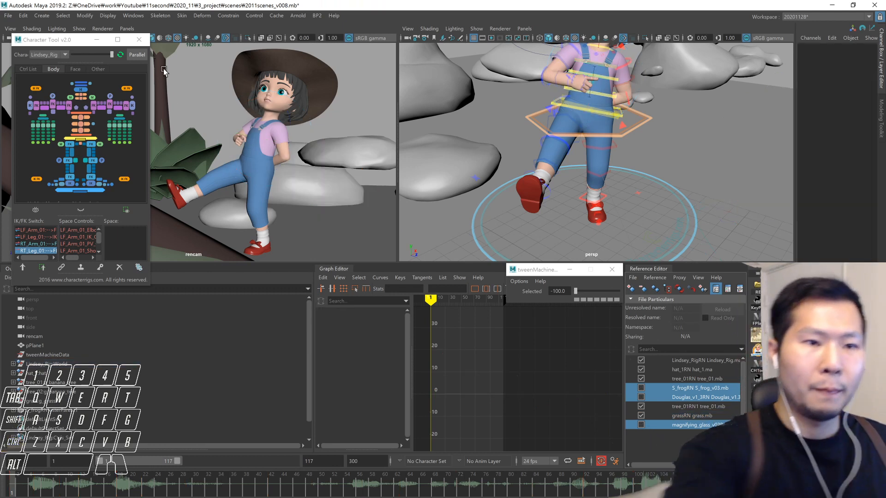
- Close the Character Tool window and compare the animation with the reference video 202011_ref_ed_24fps.mp4 over the opening frames
{"action": "left_click", "coordinate": [144, 41]}
{"action": "key", "text": "alt+v"}
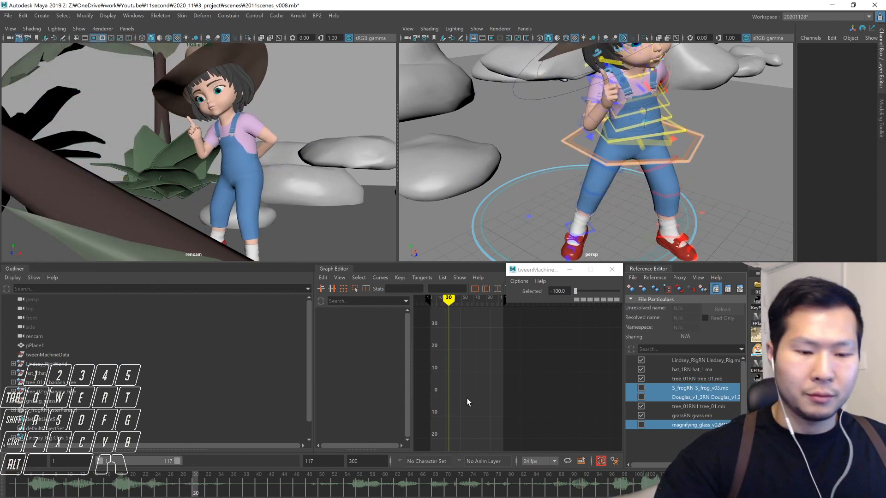
{"action": "key", "text": "alt+Tab"}
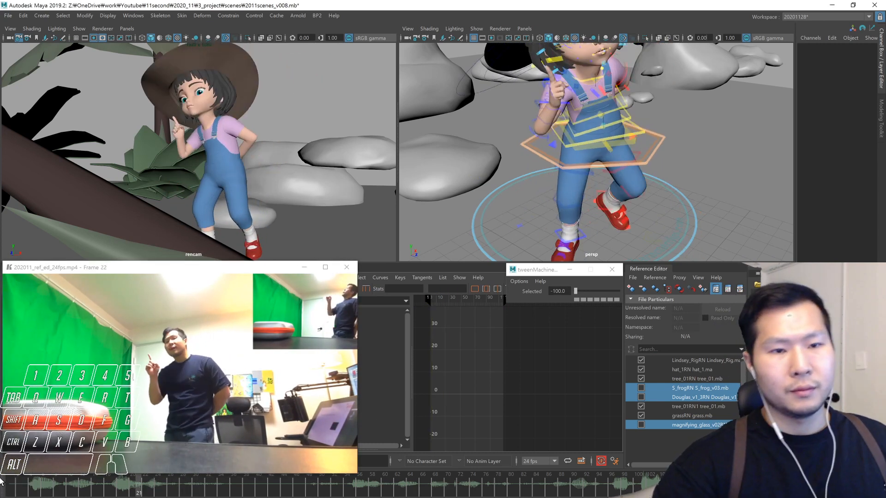
{"action": "left_click_drag", "start_coordinate": [46, 493], "coordinate": [31, 491]}
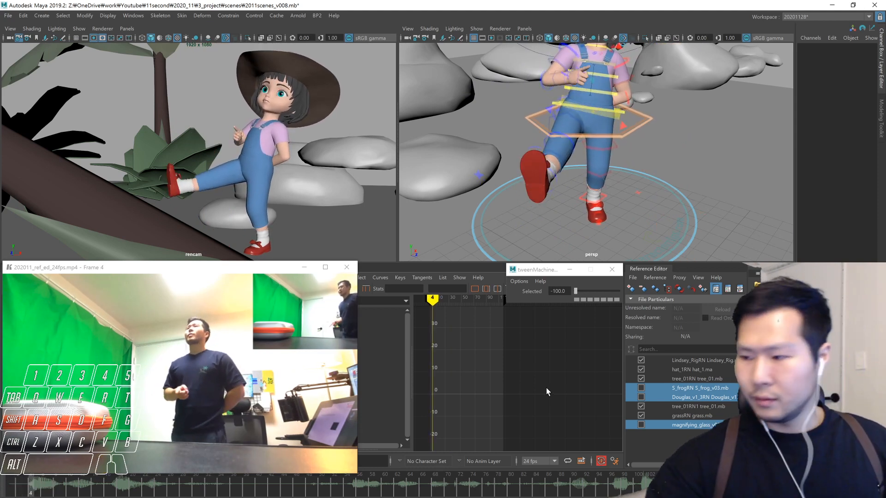
- Raise the girl's COG control around frame 13, comparing the body's movement with the reference video from frame 1 to 15
{"action": "left_click", "coordinate": [594, 389]}
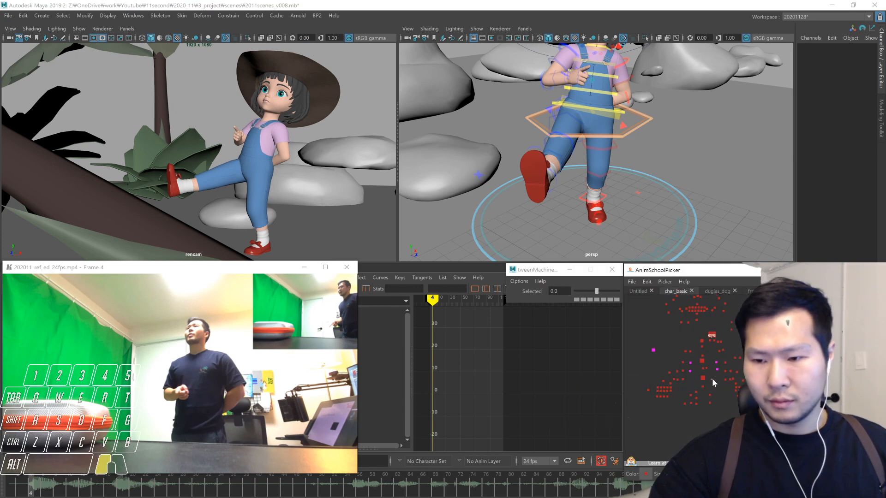
{"action": "left_click", "coordinate": [702, 378]}
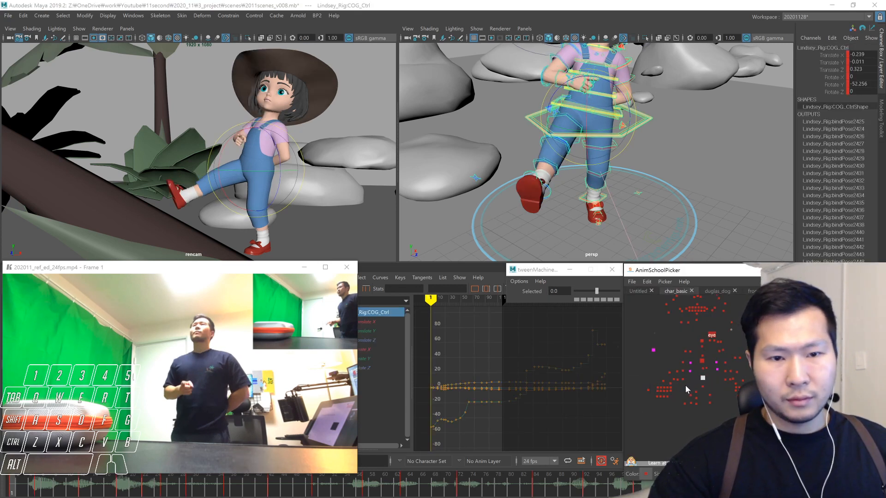
{"action": "key", "text": "."}
{"action": "key", "text": "."}
{"action": "key", "text": "."}
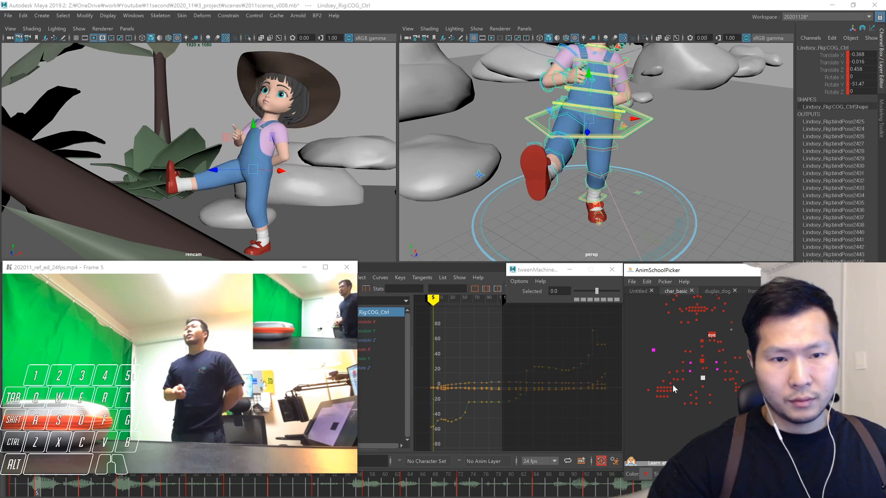
{"action": "key", "text": "."}
{"action": "key", "text": "."}
{"action": "key", "text": "."}
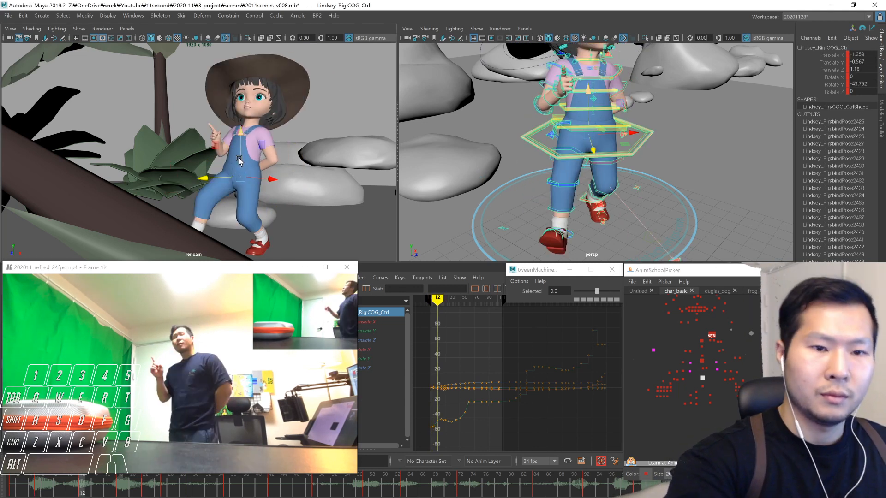
{"action": "key", "text": "."}
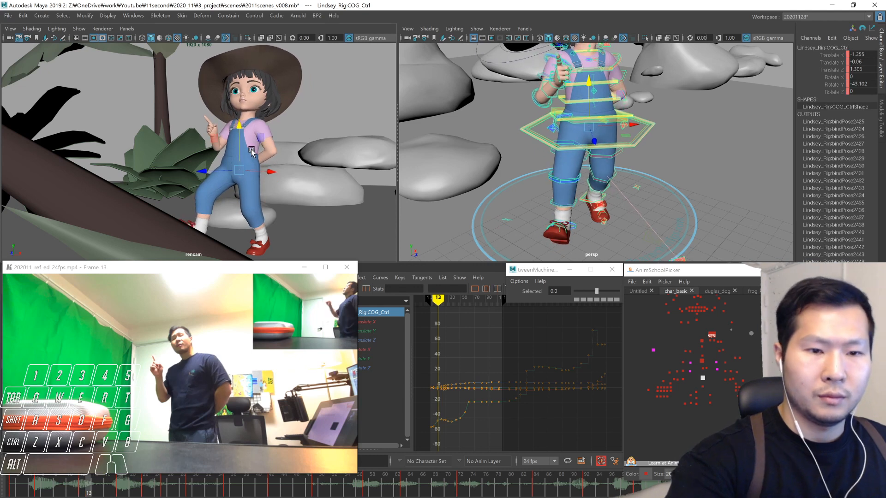
{"action": "key", "text": "."}
{"action": "key", "text": "."}
{"action": "key", "text": "."}
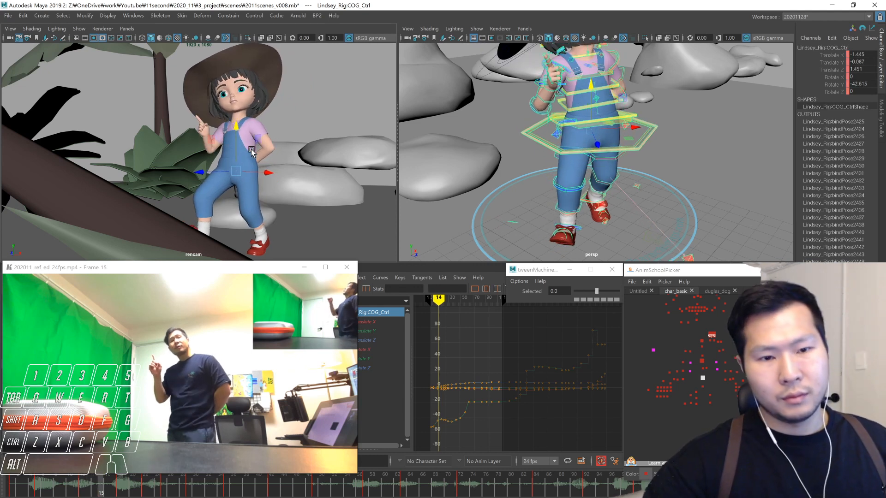
- Lower the right knee FK control's Rotate Y key at frame 15 to 14.919
{"action": "left_click", "coordinate": [696, 397]}
{"action": "left_click", "coordinate": [697, 398]}
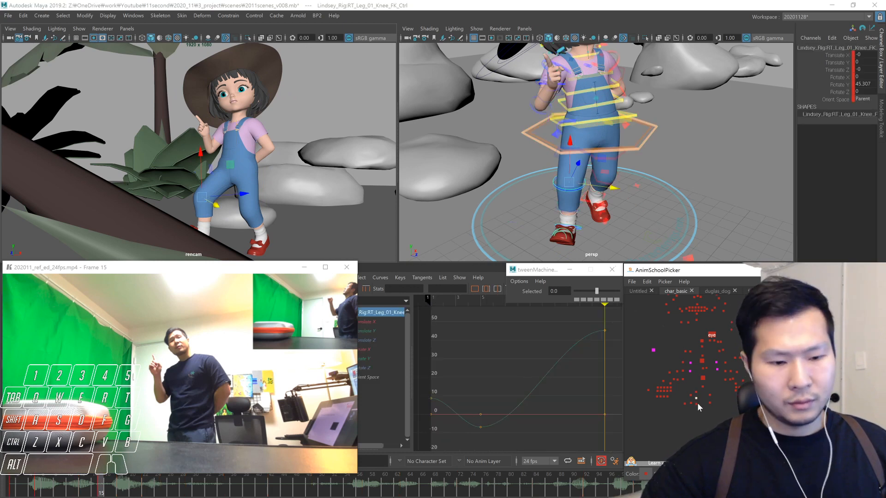
{"action": "left_click_drag", "start_coordinate": [587, 312], "coordinate": [616, 345]}
{"action": "middle_click_drag", "start_coordinate": [602, 363], "coordinate": [599, 411], "text": "shift"}
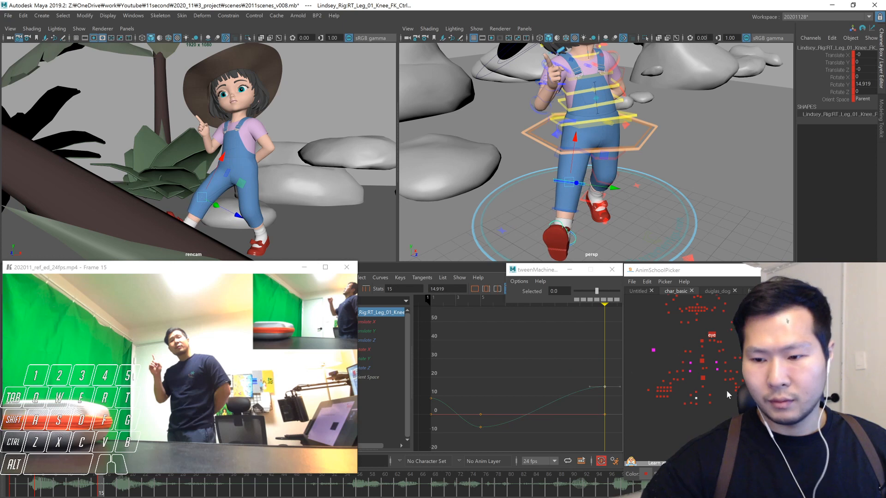
- Rotate the right hip and knee FK controls to straighten the leg at frame 15, and check the motion up to frame 19
{"action": "left_click", "coordinate": [695, 392]}
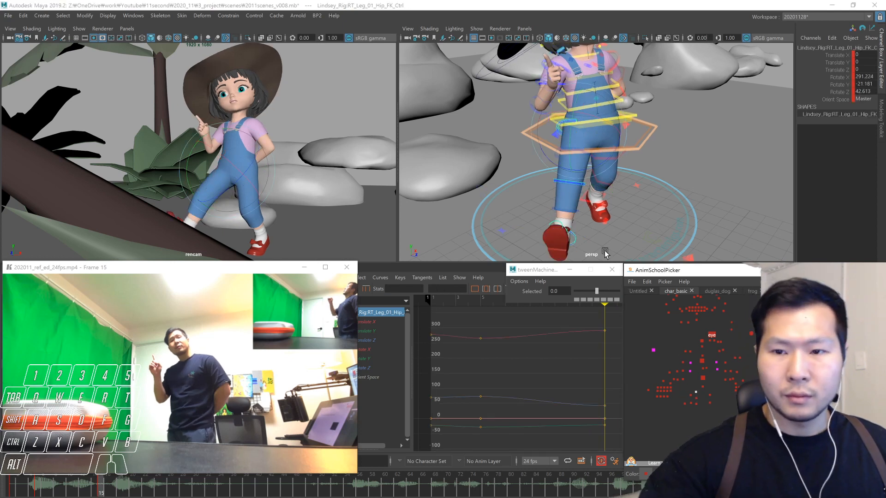
{"action": "key", "text": "alt+period"}
{"action": "key", "text": "alt+comma"}
{"action": "left_click_drag", "start_coordinate": [570, 144], "coordinate": [638, 242]}
{"action": "left_click", "coordinate": [696, 397]}
{"action": "middle_click_drag", "start_coordinate": [439, 213], "coordinate": [386, 203]}
{"action": "key", "text": "alt+period"}
{"action": "key", "text": "alt+period"}
{"action": "key", "text": "alt+period"}
{"action": "key", "text": "alt+period"}
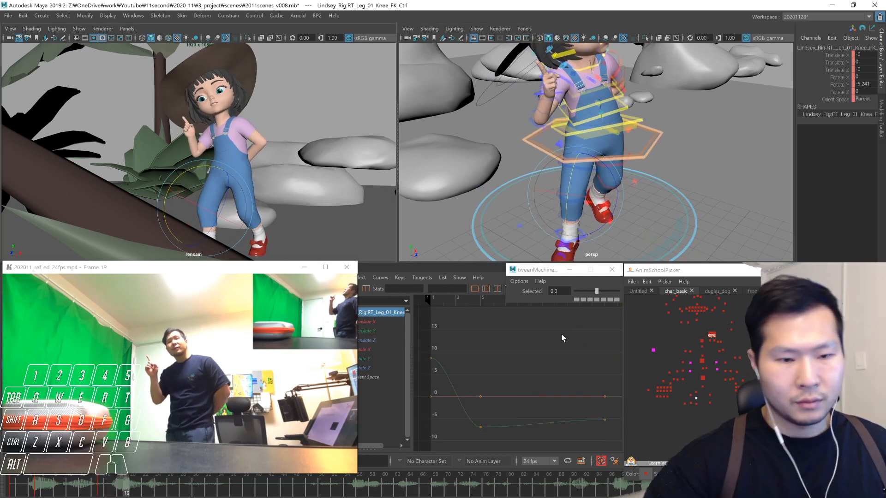
- Play back the opening frames against the reference video and review the leg kick around frame 6
{"action": "left_click_drag", "start_coordinate": [43, 488], "coordinate": [1, 489]}
{"action": "key", "text": "alt+v"}
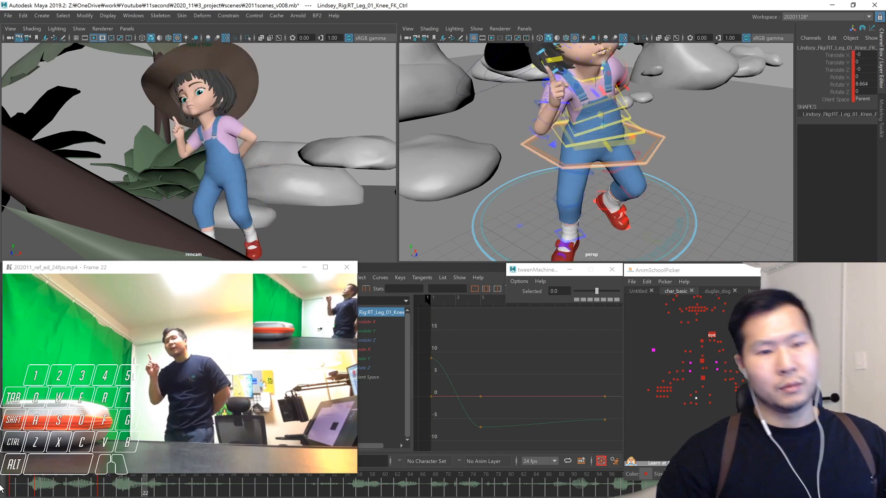
{"action": "key", "text": "alt+v"}
{"action": "mouse_move", "coordinate": [26, 486]}
{"action": "left_mouse_down"}
{"action": "mouse_move", "coordinate": [15, 488]}
{"action": "mouse_move", "coordinate": [45, 495]}
{"action": "left_mouse_up"}
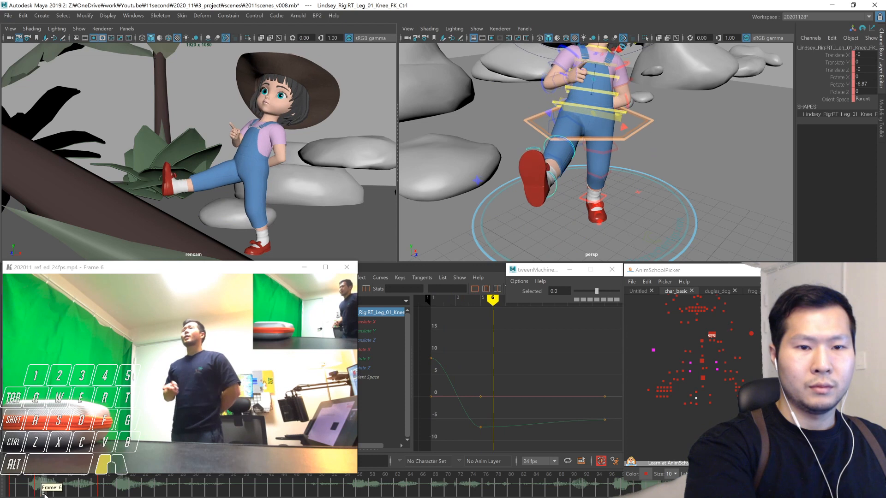
- Examine the lower torso FK control's rotation frame by frame between frames 5 and 16 against the reference video
{"action": "left_click", "coordinate": [702, 369]}
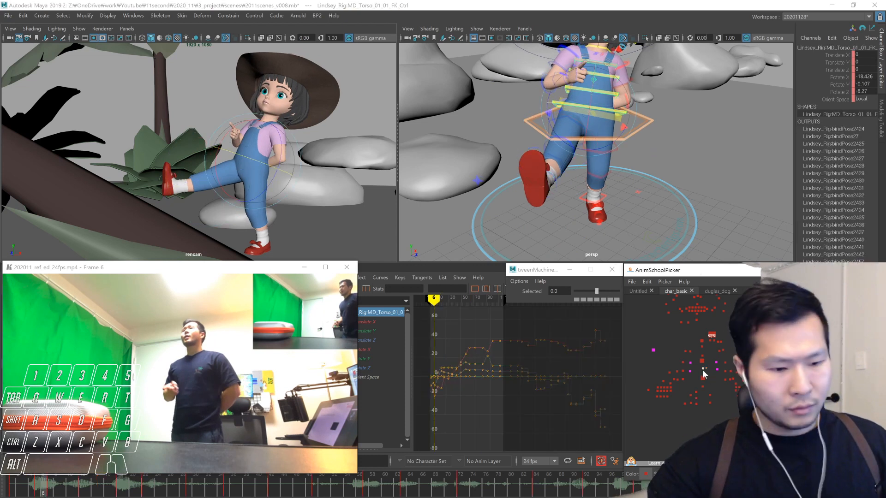
{"action": "key", "text": "1"}
{"action": "key", "text": "1"}
{"action": "key", "text": "1"}
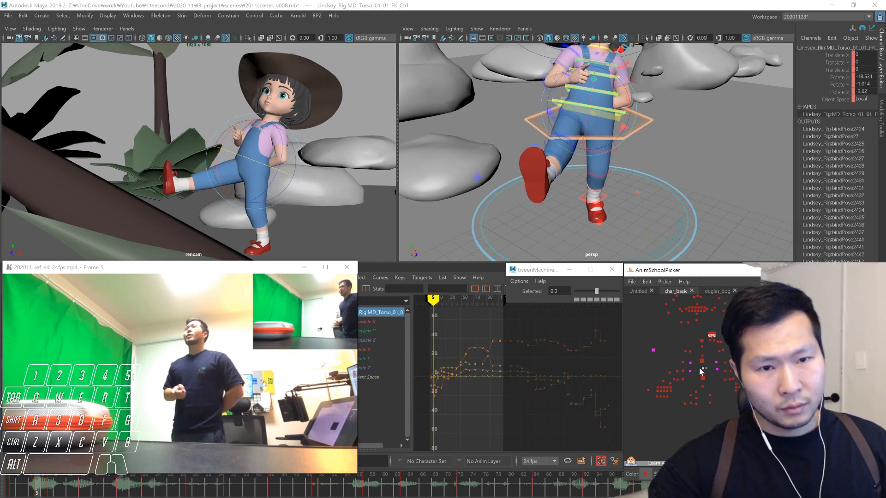
{"action": "key", "text": "2"}
{"action": "key", "text": "2"}
{"action": "key", "text": "2"}
{"action": "key", "text": "2"}
{"action": "key", "text": "2"}
{"action": "key", "text": "2"}
{"action": "key", "text": "2"}
{"action": "key", "text": "2"}
{"action": "key", "text": "2"}
{"action": "key", "text": "2"}
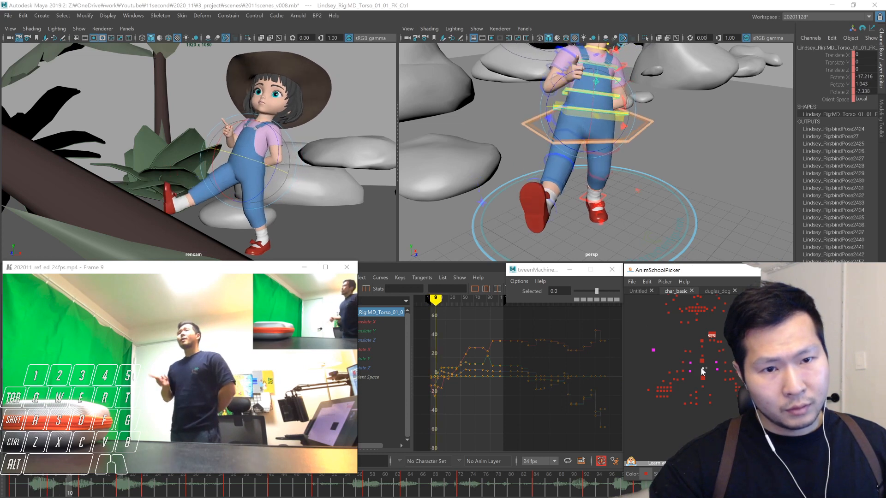
{"action": "key", "text": "2"}
{"action": "key", "text": "2"}
{"action": "key", "text": "2"}
{"action": "key", "text": "2"}
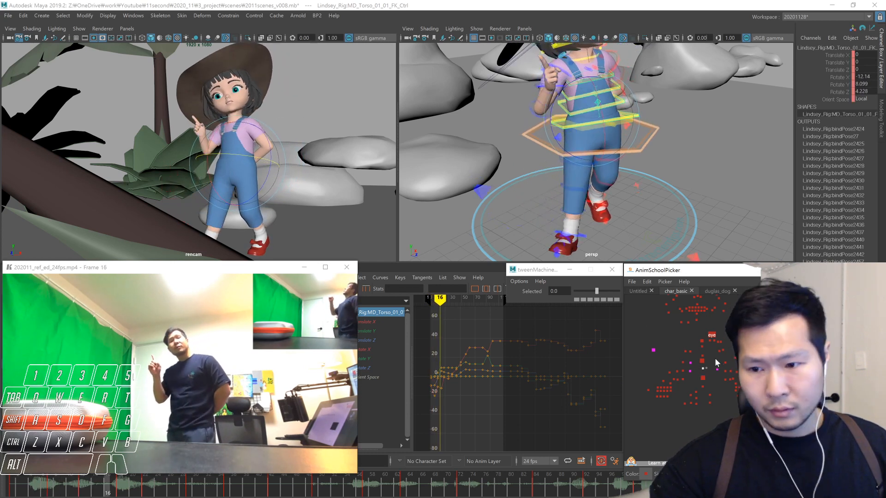
- Examine the neck FK control's motion frame by frame up to frame 27, comparing the head turn with the reference video
{"action": "left_click", "coordinate": [702, 341]}
{"action": "key", "text": "1"}
{"action": "key", "text": "1"}
{"action": "key", "text": "1"}
{"action": "key", "text": "1"}
{"action": "key", "text": "1"}
{"action": "key", "text": "1"}
{"action": "key", "text": "1"}
{"action": "key", "text": "1"}
{"action": "key", "text": "1"}
{"action": "key", "text": "1"}
{"action": "key", "text": "1"}
{"action": "key", "text": "2"}
{"action": "key", "text": "2"}
{"action": "key", "text": "2"}
{"action": "key", "text": "2"}
{"action": "key", "text": "2"}
{"action": "key", "text": "2"}
{"action": "key", "text": "2"}
{"action": "key", "text": "2"}
{"action": "key", "text": "2"}
{"action": "key", "text": "2"}
{"action": "key", "text": "2"}
{"action": "key", "text": "2"}
{"action": "key", "text": "2"}
{"action": "key", "text": "2"}
{"action": "key", "text": "2"}
{"action": "key", "text": "2"}
{"action": "key", "text": "2"}
{"action": "key", "text": "2"}
{"action": "key", "text": "2"}
{"action": "key", "text": "2"}
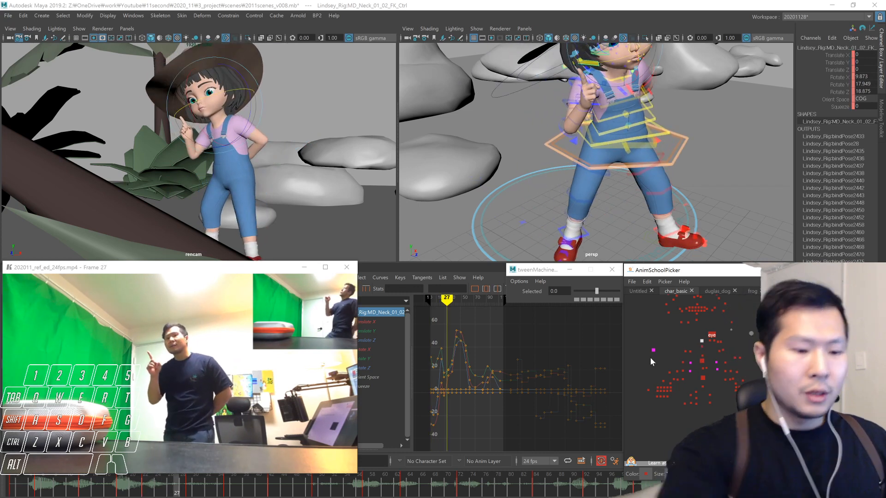
- Add the torso FK controls to the neck control selection and check the head and body timing over frames 1 to 15
{"action": "left_click", "coordinate": [3, 489]}
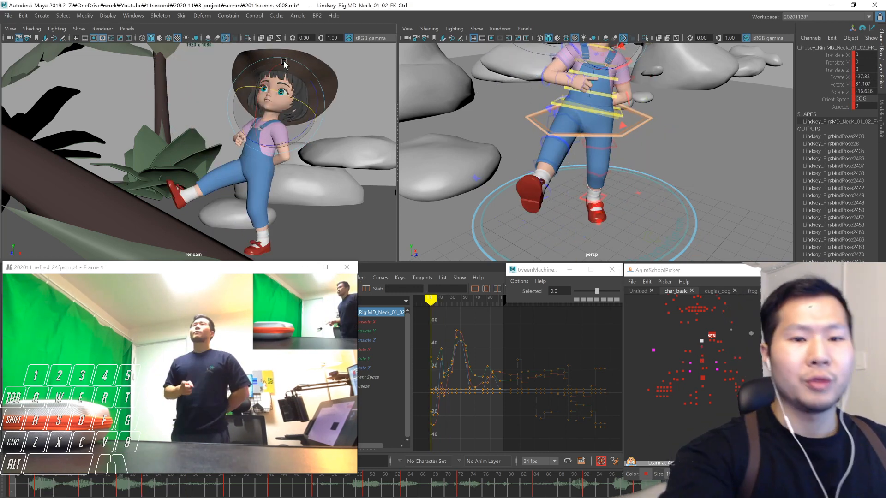
{"action": "left_click_drag", "start_coordinate": [24, 487], "coordinate": [68, 495]}
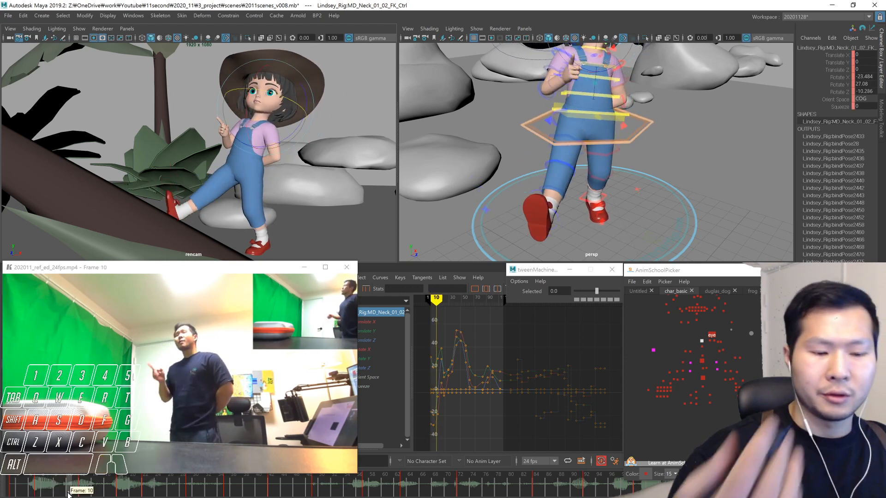
{"action": "key", "text": "period"}
{"action": "left_click", "coordinate": [702, 361], "text": "shift"}
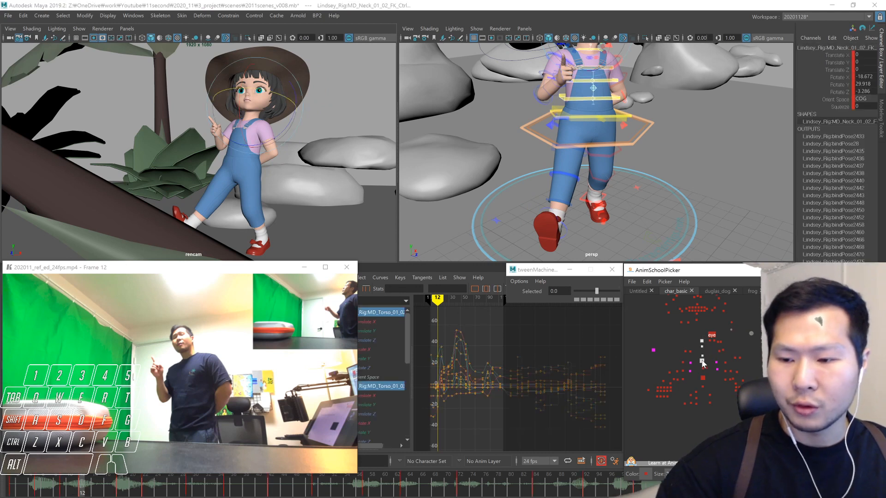
{"action": "left_click", "coordinate": [702, 378], "text": "shift"}
{"action": "mouse_move", "coordinate": [27, 485]}
{"action": "left_mouse_down"}
{"action": "mouse_move", "coordinate": [85, 481]}
{"action": "mouse_move", "coordinate": [37, 481]}
{"action": "mouse_move", "coordinate": [84, 483]}
{"action": "mouse_move", "coordinate": [13, 493]}
{"action": "mouse_move", "coordinate": [83, 492]}
{"action": "left_mouse_up"}
{"action": "key", "text": "comma"}
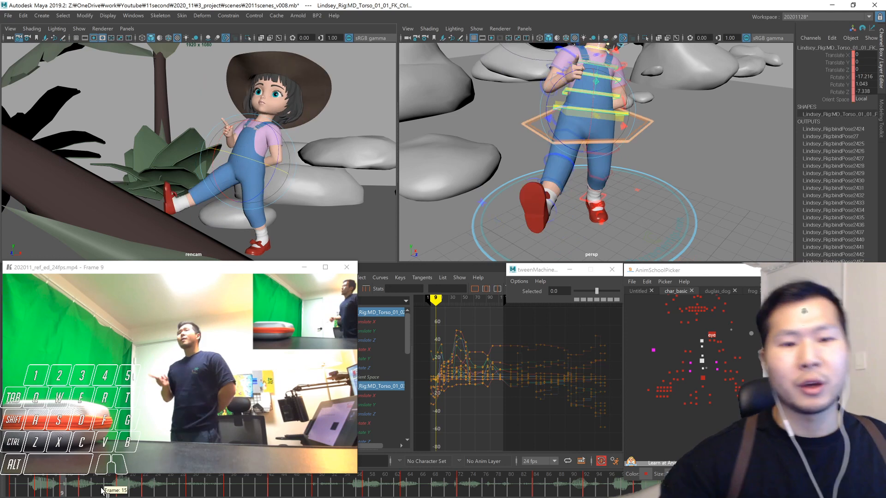
- Adjust the rotation of the head control (MD_Neck_01_02) and the lower neck control (MD_Neck_01_01) at frame 12
{"action": "key", "text": "comma"}
{"action": "key", "text": "period"}
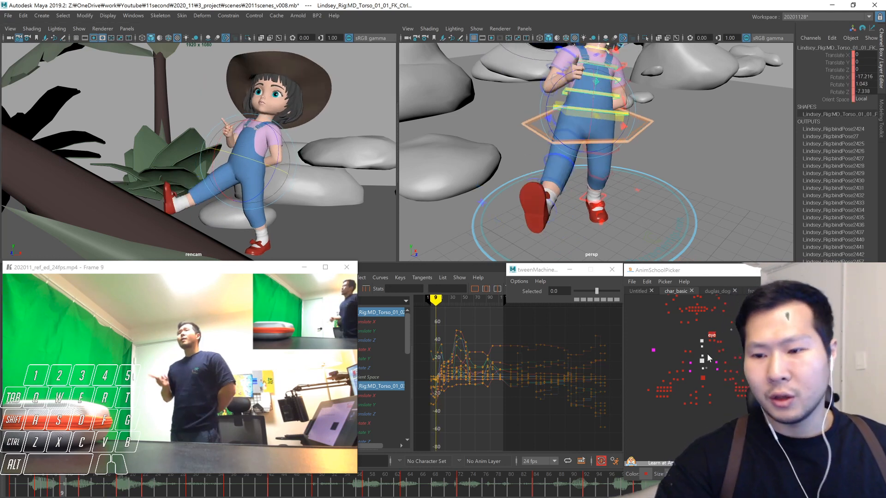
{"action": "left_click", "coordinate": [708, 354]}
{"action": "left_click", "coordinate": [702, 341]}
{"action": "key", "text": "comma"}
{"action": "key", "text": "period"}
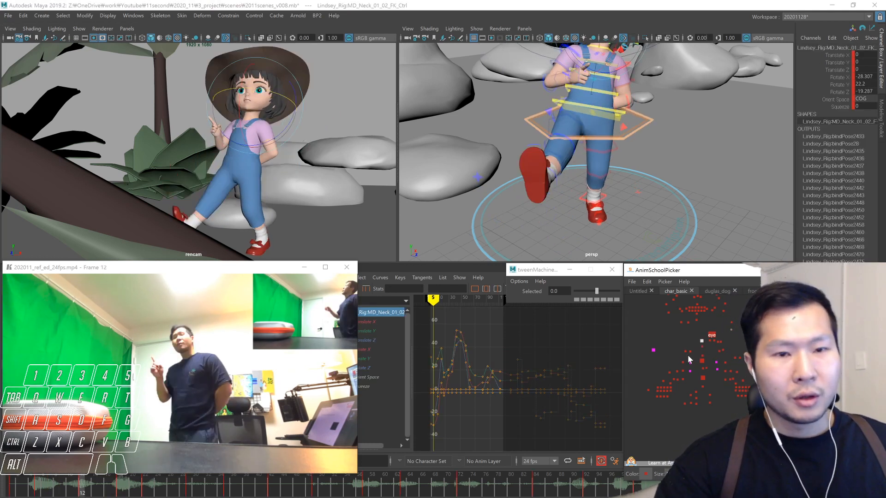
{"action": "key", "text": "period"}
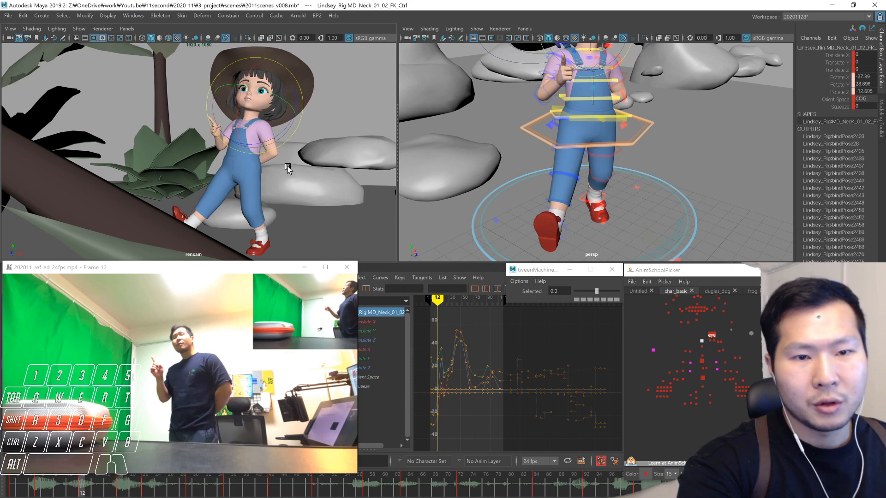
{"action": "left_click", "coordinate": [701, 346]}
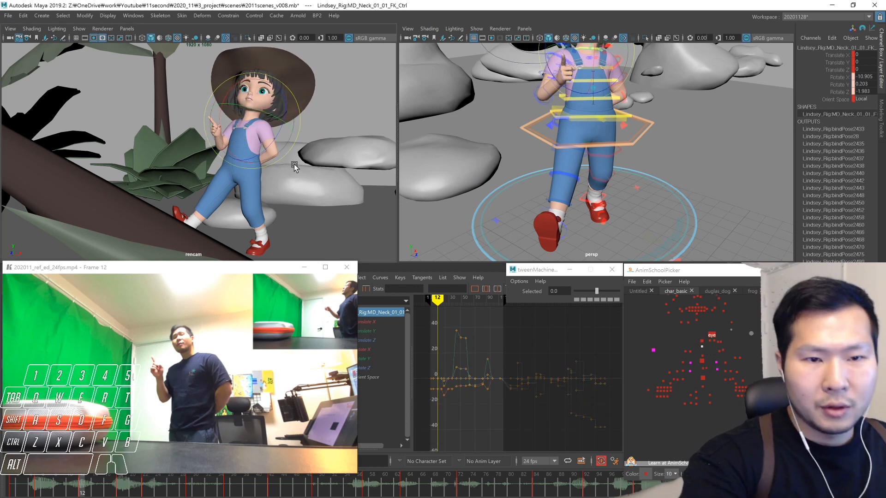
- Step frame by frame from frame 5 to 16 and compare the neck and head motion with the reference video
{"action": "key", "text": "comma"}
{"action": "key", "text": "alt+period"}
{"action": "key", "text": "alt+period"}
{"action": "key", "text": "alt+period"}
{"action": "key", "text": "alt+period"}
{"action": "key", "text": "alt+period"}
{"action": "key", "text": "alt+period"}
{"action": "key", "text": "alt+period"}
{"action": "key", "text": "alt+period"}
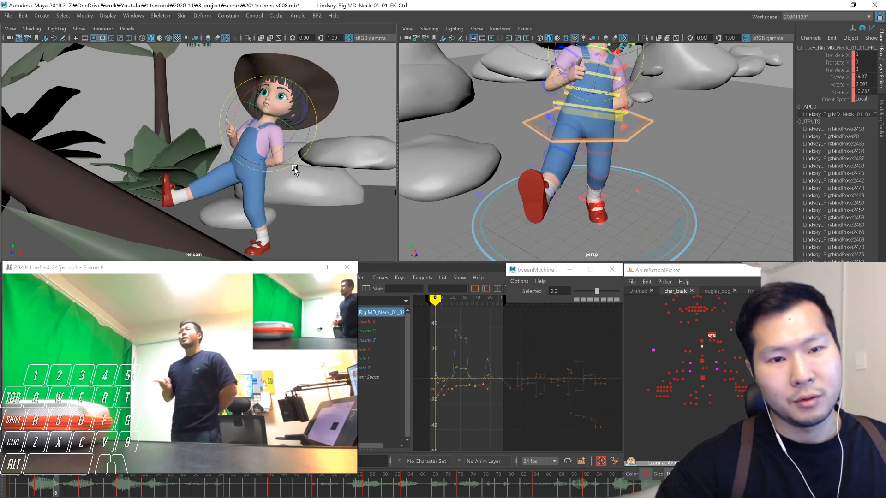
{"action": "key", "text": "alt+period"}
{"action": "key", "text": "alt+period"}
{"action": "key", "text": "alt+period"}
{"action": "key", "text": "alt+period"}
{"action": "key", "text": "alt+period"}
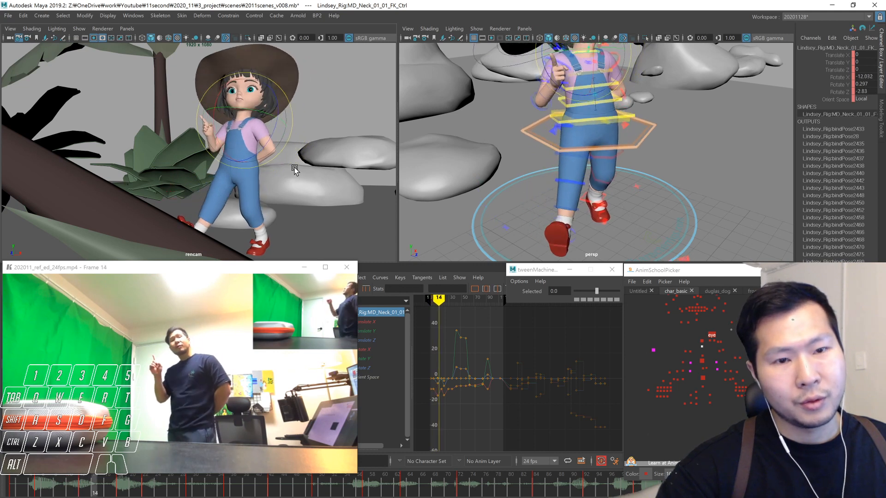
{"action": "key", "text": "comma"}
{"action": "key", "text": "alt+period"}
{"action": "key", "text": "alt+period"}
{"action": "key", "text": "alt+period"}
{"action": "key", "text": "alt+period"}
{"action": "key", "text": "alt+period"}
{"action": "key", "text": "alt+period"}
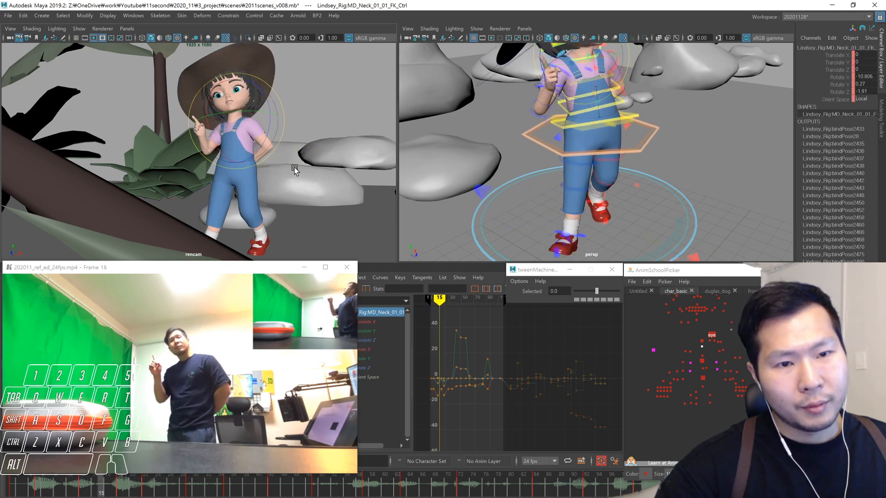
- Rotate the head control at frame 15 in the render camera view and play the animation to check it
{"action": "mouse_move", "coordinate": [71, 490]}
{"action": "left_mouse_down"}
{"action": "mouse_move", "coordinate": [59, 490]}
{"action": "mouse_move", "coordinate": [138, 488]}
{"action": "mouse_move", "coordinate": [88, 493]}
{"action": "mouse_move", "coordinate": [97, 493]}
{"action": "left_mouse_up"}
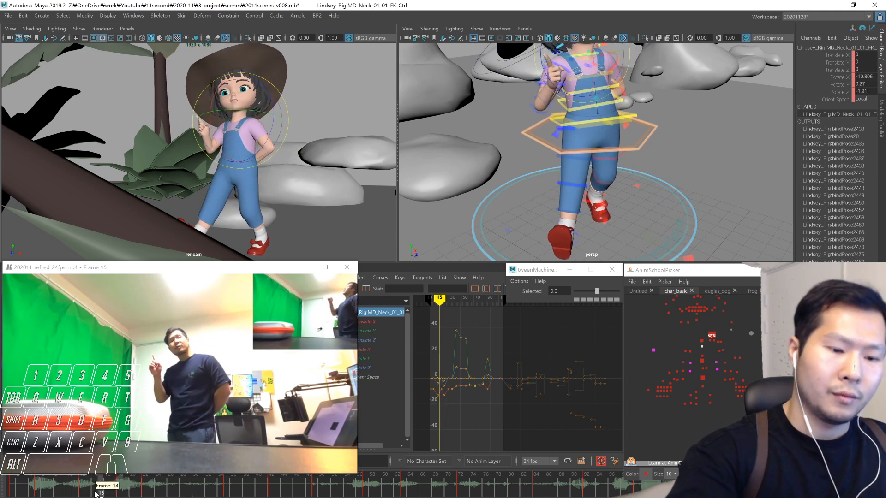
{"action": "left_click", "coordinate": [702, 342]}
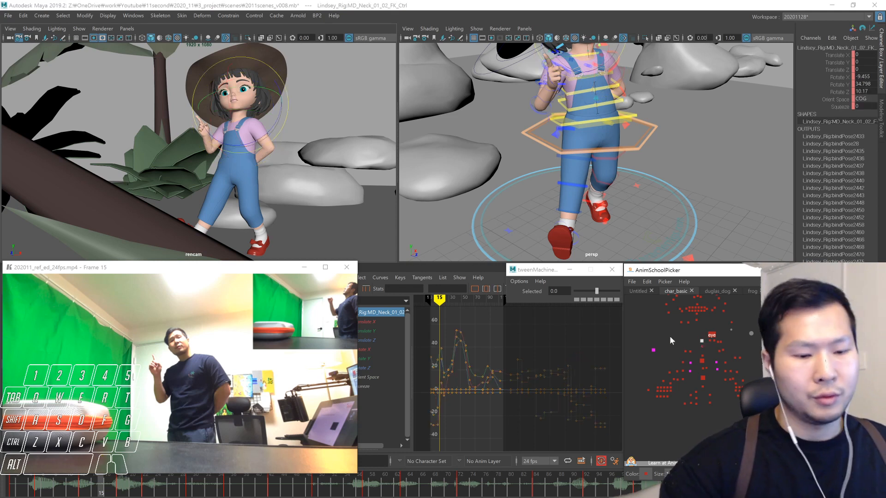
{"action": "left_click_drag", "start_coordinate": [273, 134], "coordinate": [250, 142]}
{"action": "key", "text": "alt+v"}
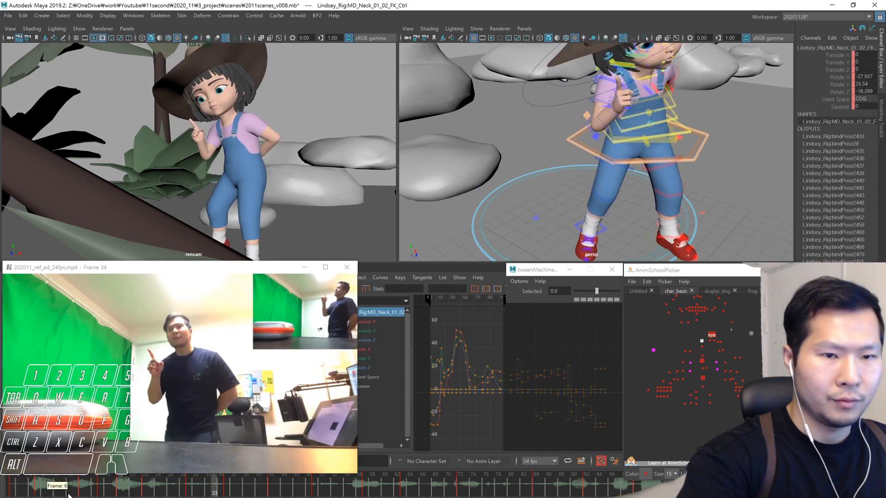
- Go through the frames up to 26 and rotate the head control there
{"action": "left_click", "coordinate": [108, 495]}
{"action": "left_click_drag", "start_coordinate": [109, 495], "coordinate": [121, 482]}
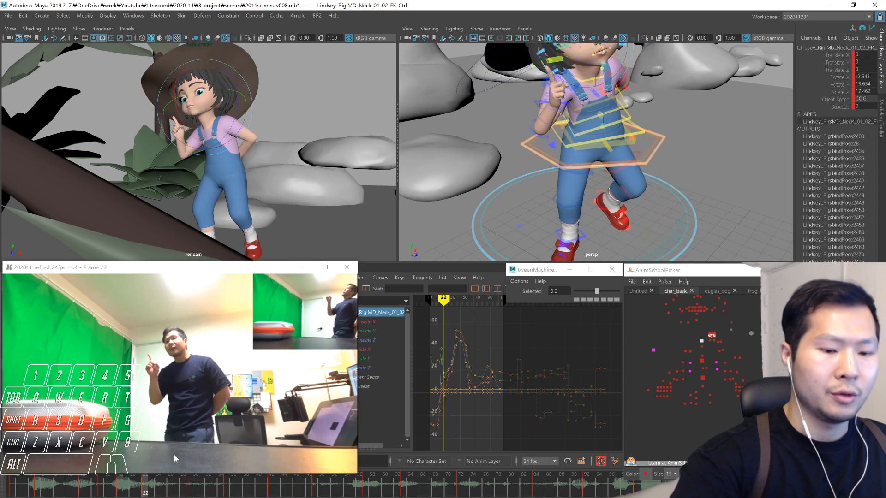
{"action": "key", "text": "alt+period"}
{"action": "key", "text": "alt+period"}
{"action": "key", "text": "alt+period"}
{"action": "key", "text": "alt+period"}
{"action": "key", "text": "alt+period"}
{"action": "key", "text": "alt+period"}
{"action": "key", "text": "alt+period"}
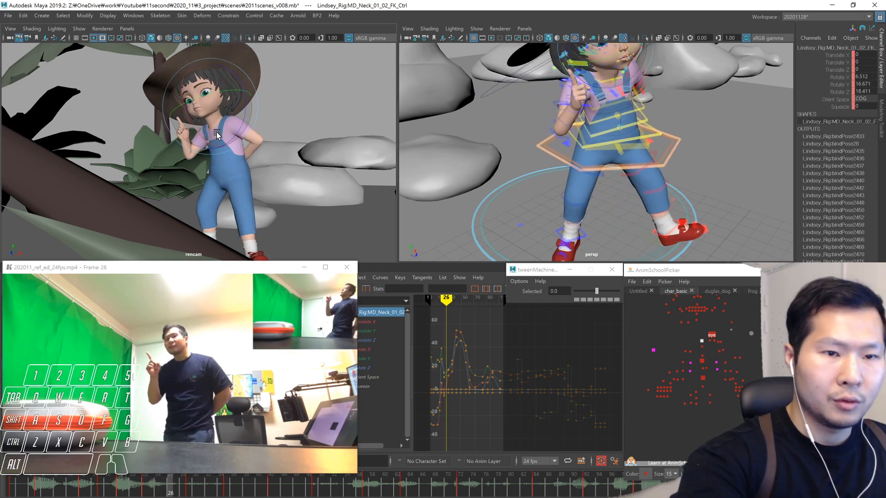
{"action": "key", "text": "alt+period"}
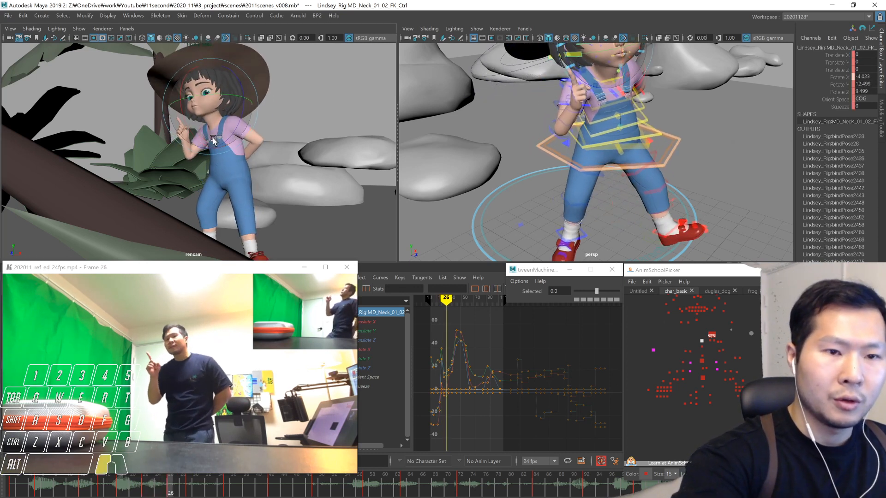
- Play the opening of the shot repeatedly from frames 1 and 15 to examine the head motion
{"action": "left_click", "coordinate": [102, 492]}
{"action": "key", "text": "alt+v"}
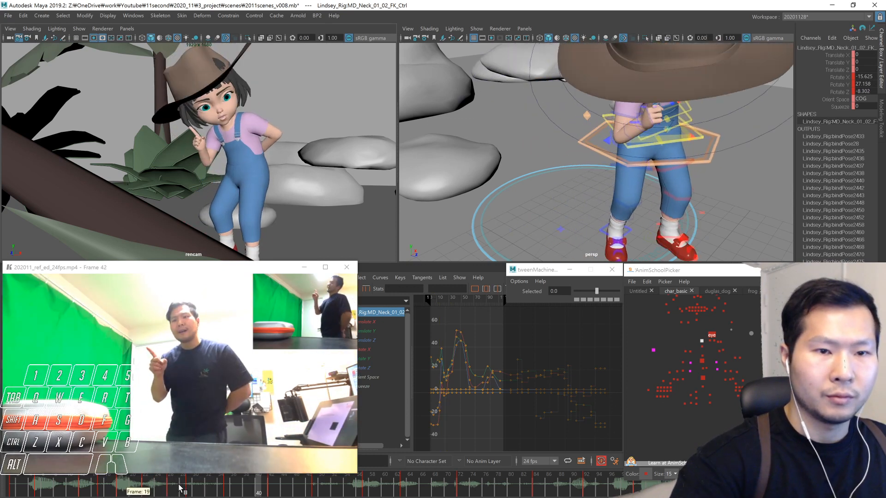
{"action": "key", "text": "alt+v"}
{"action": "left_click", "coordinate": [33, 491]}
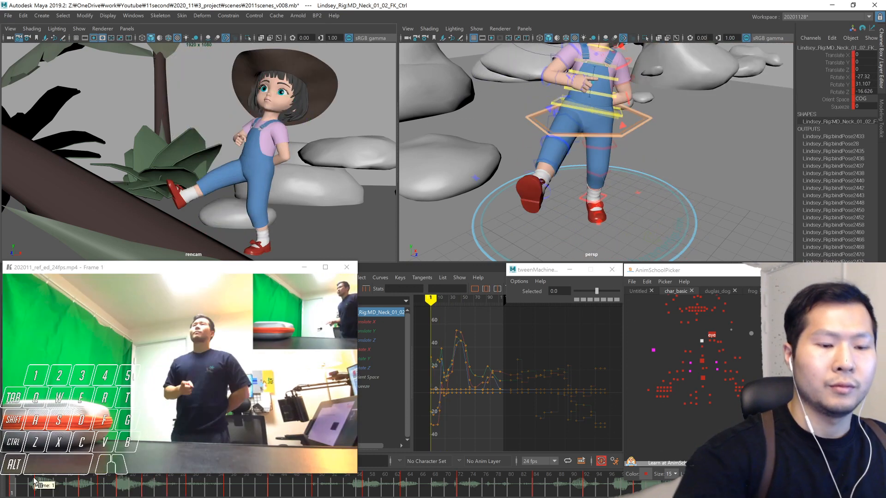
{"action": "key", "text": "alt+v"}
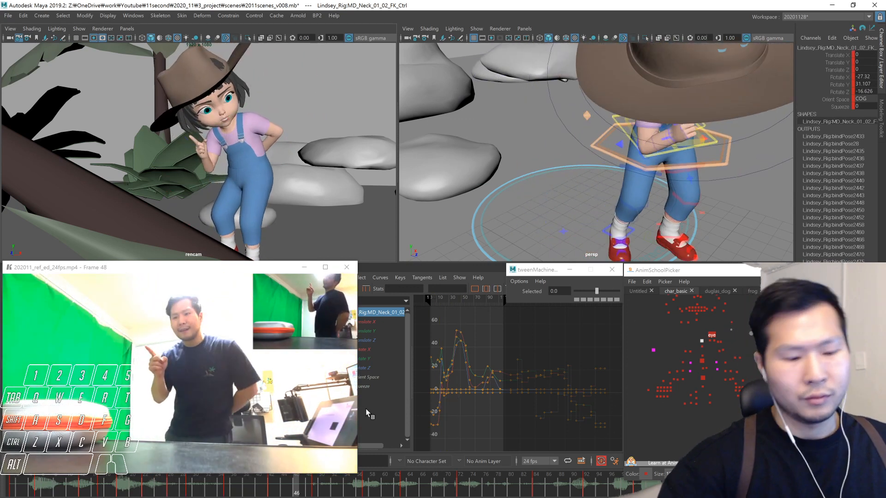
{"action": "left_click", "coordinate": [10, 491]}
{"action": "key", "text": "alt+v"}
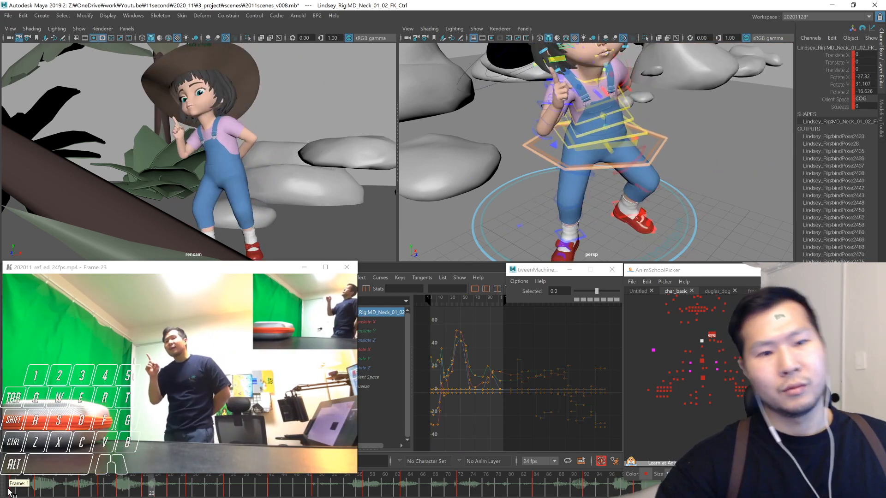
{"action": "left_click_drag", "start_coordinate": [24, 488], "coordinate": [0, 488]}
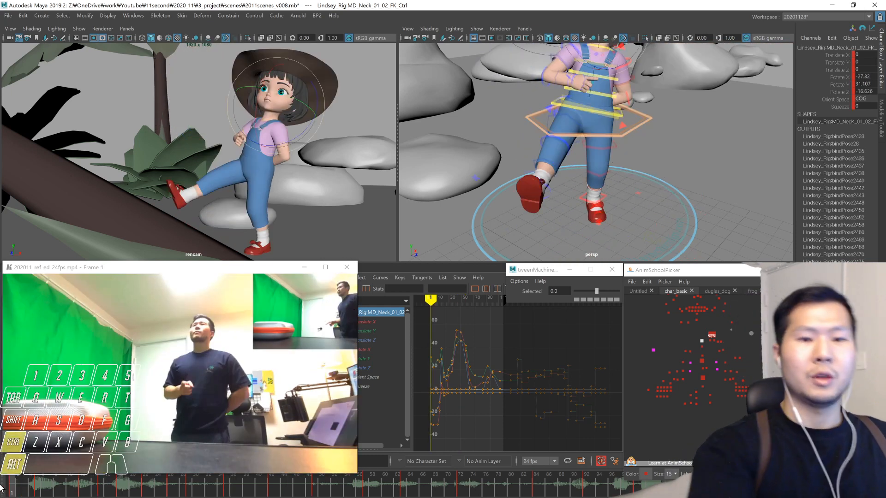
{"action": "key", "text": "alt+v"}
{"action": "left_click", "coordinate": [35, 488]}
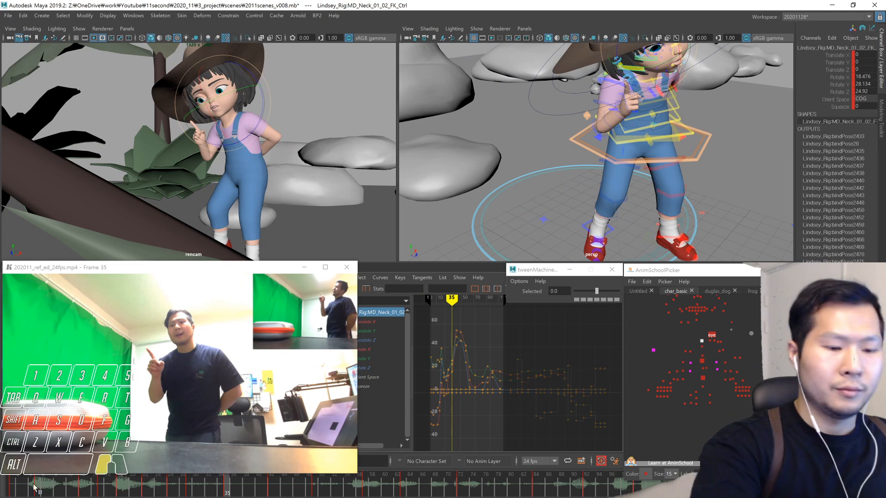
- Select the lower neck control and step through frames 5 to 9 to examine its motion
{"action": "left_click_drag", "start_coordinate": [28, 487], "coordinate": [56, 488]}
{"action": "left_click", "coordinate": [702, 347]}
{"action": "key", "text": "period"}
{"action": "key", "text": "period"}
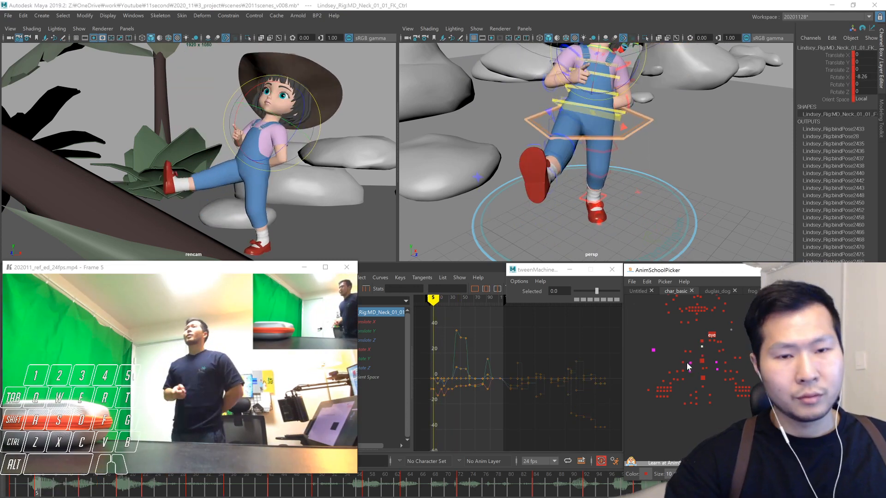
{"action": "key", "text": "comma"}
{"action": "key", "text": "alt+period"}
{"action": "key", "text": "alt+period"}
{"action": "key", "text": "alt+period"}
{"action": "key", "text": "alt+period"}
{"action": "key", "text": "alt+period"}
{"action": "key", "text": "alt+period"}
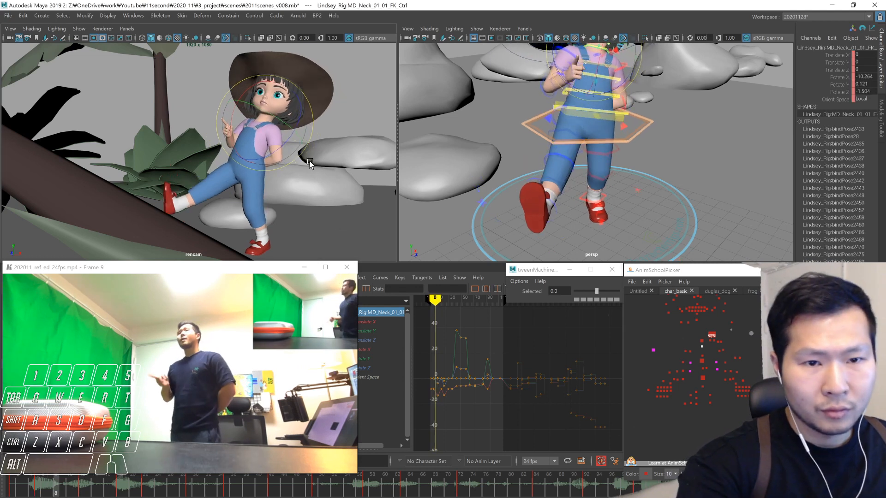
{"action": "key", "text": "comma"}
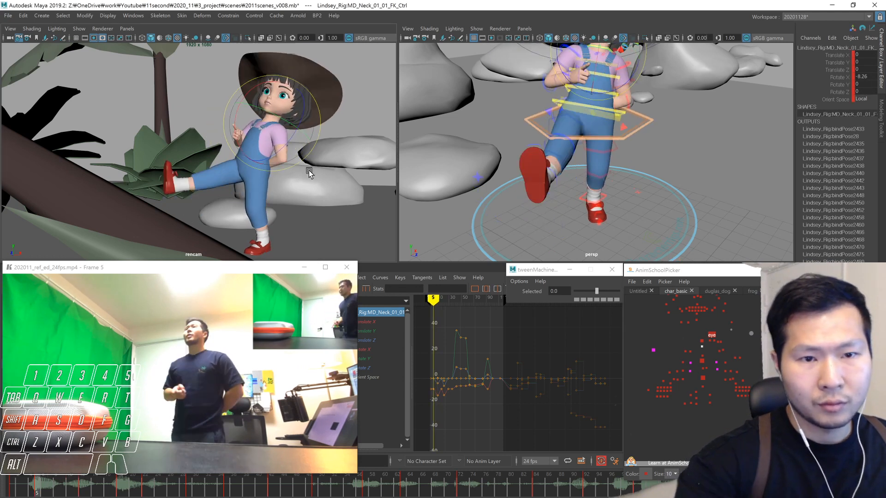
- Refine the head control's rotation at frame 12 and advance to frame 15
{"action": "left_click", "coordinate": [702, 341]}
{"action": "key", "text": "period"}
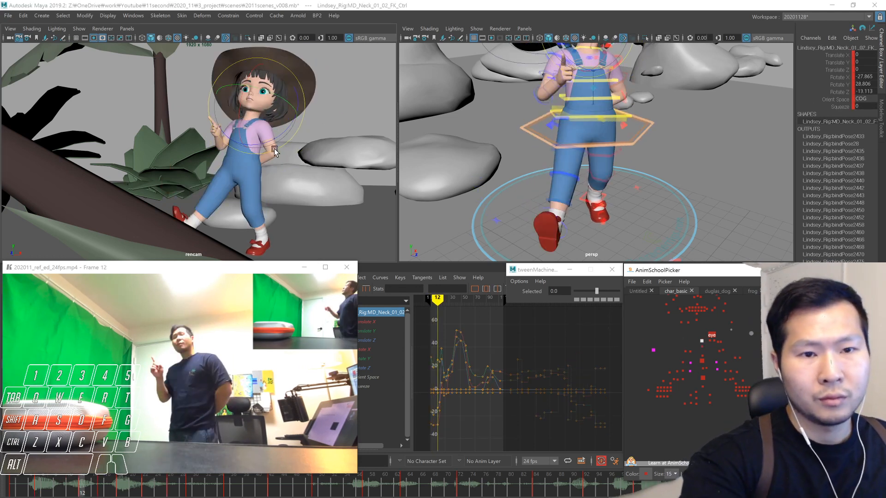
{"action": "mouse_move", "coordinate": [266, 145]}
{"action": "left_mouse_down"}
{"action": "mouse_move", "coordinate": [237, 132]}
{"action": "mouse_move", "coordinate": [264, 147]}
{"action": "mouse_move", "coordinate": [251, 151]}
{"action": "left_mouse_up"}
{"action": "key", "text": "2"}
{"action": "key", "text": "2"}
{"action": "key", "text": "2"}
{"action": "key", "text": "w"}
- Rotate the lower neck control at frames 15 and 12, bringing Rotate Y to about 12.6 on both
{"action": "left_click", "coordinate": [702, 347]}
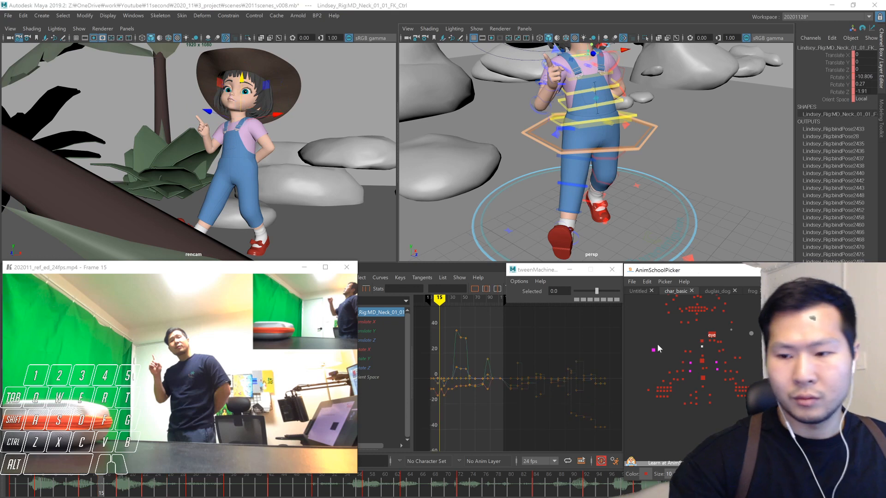
{"action": "key", "text": "e"}
{"action": "left_click_drag", "start_coordinate": [580, 217], "coordinate": [611, 103], "text": "alt"}
{"action": "key", "text": "comma"}
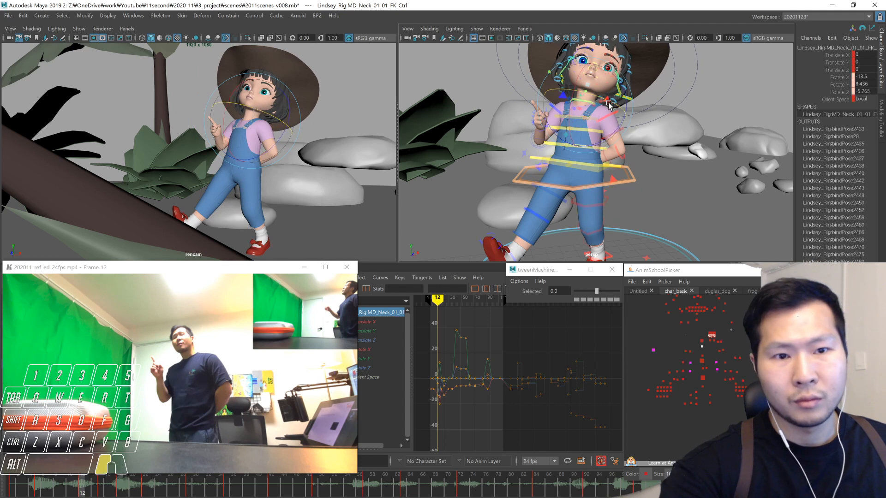
- Rotate the lower neck control to a Rotate Y of about 14.4 at frame 5 and about 18.3 at frame 1
{"action": "key", "text": "comma"}
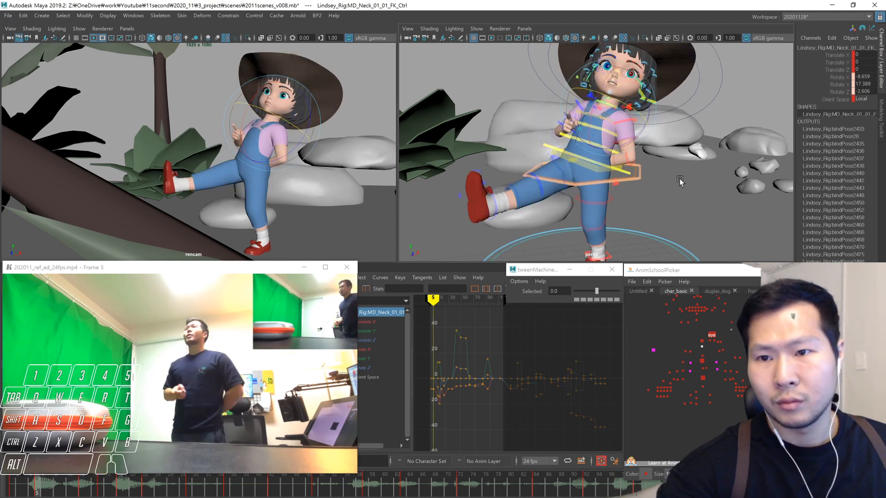
{"action": "key", "text": "period"}
{"action": "key", "text": "period"}
{"action": "key", "text": "comma"}
{"action": "key", "text": "comma"}
{"action": "key", "text": "comma"}
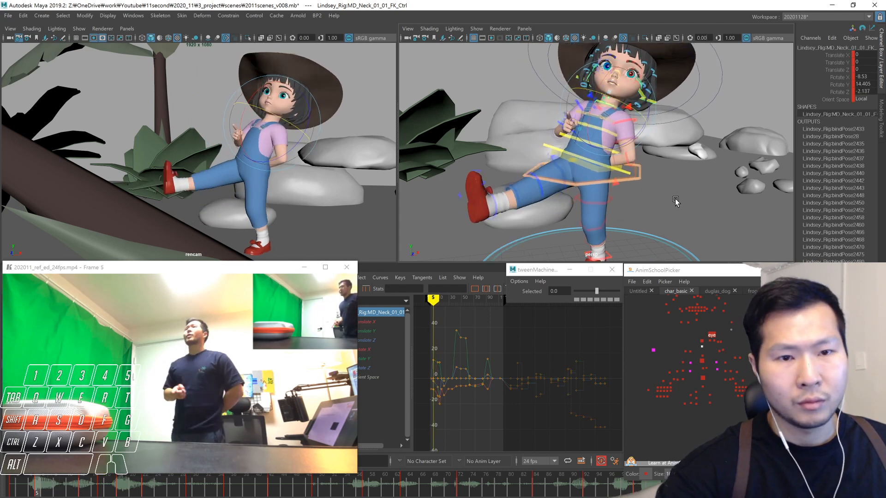
{"action": "middle_click_drag", "start_coordinate": [679, 193], "coordinate": [705, 189]}
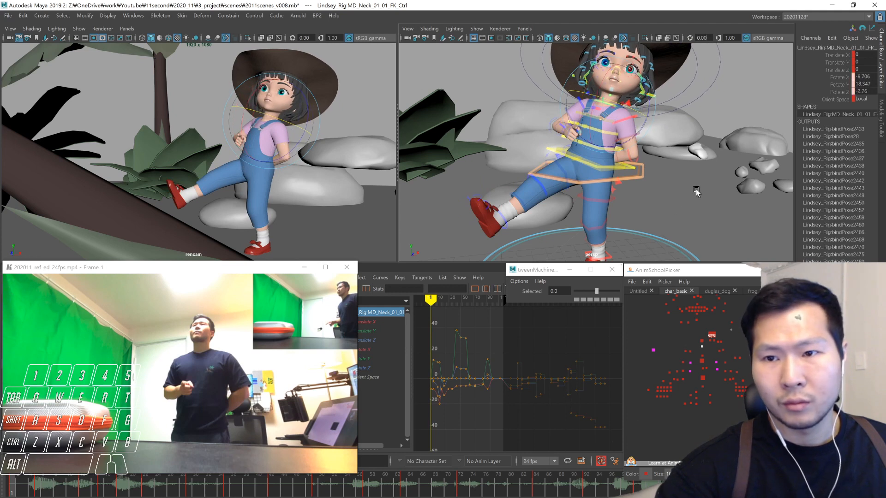
- Step frame by frame from frame 1 to 18 to examine the revised neck rotation against the reference
{"action": "key", "text": "alt+period"}
{"action": "key", "text": "alt+period"}
{"action": "key", "text": "alt+period"}
{"action": "key", "text": "alt+period"}
{"action": "key", "text": "alt+period"}
{"action": "key", "text": "alt+period"}
{"action": "key", "text": "alt+period"}
{"action": "key", "text": "alt+period"}
{"action": "key", "text": "alt+period"}
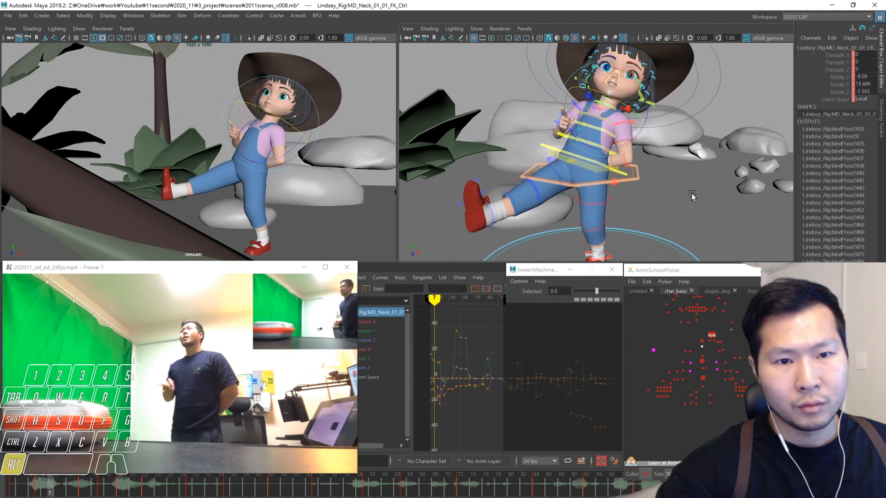
{"action": "key", "text": "alt+period"}
{"action": "key", "text": "alt+period"}
{"action": "key", "text": "alt+period"}
{"action": "key", "text": "alt+period"}
{"action": "key", "text": "alt+period"}
{"action": "key", "text": "alt+period"}
{"action": "key", "text": "alt+period"}
{"action": "key", "text": "alt+period"}
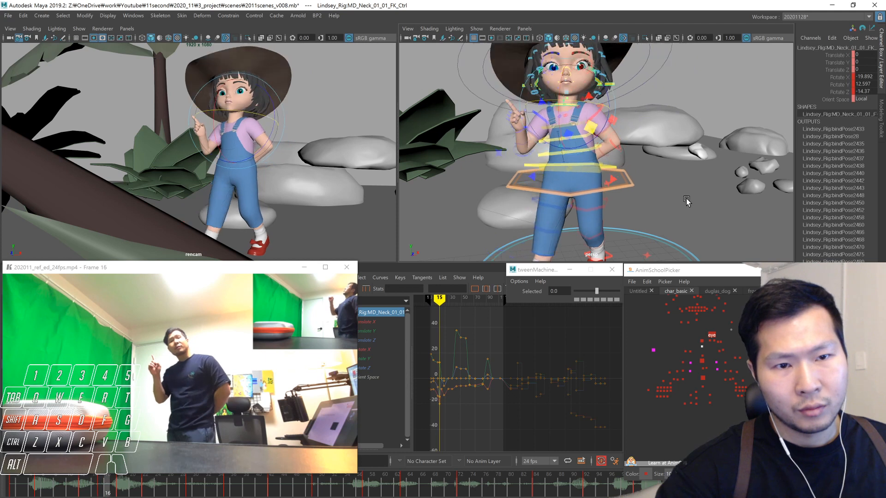
{"action": "key", "text": "alt+comma"}
{"action": "key", "text": "alt+comma"}
{"action": "key", "text": "alt+comma"}
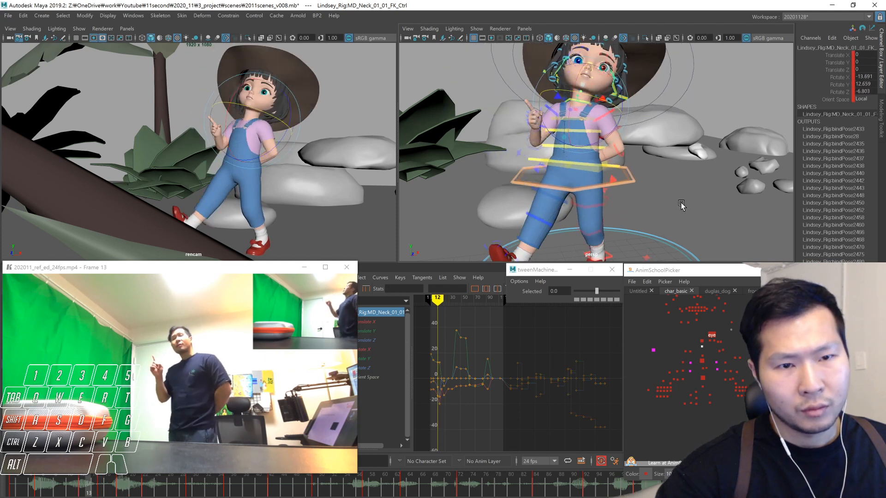
{"action": "key", "text": "alt+period"}
{"action": "key", "text": "alt+period"}
{"action": "key", "text": "alt+period"}
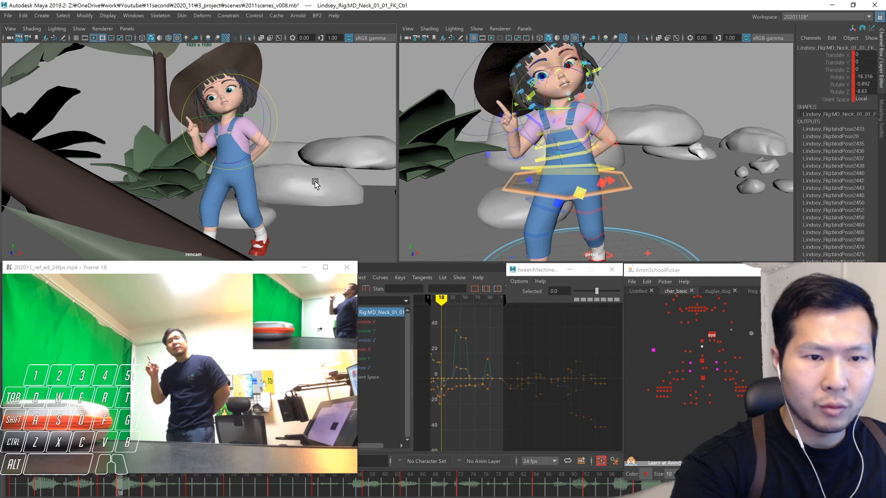
- Rotate the head control at frame 18 to about 8.7, 38.9 and 29.5 on X, Y and Z, and check the neighbouring frames
{"action": "left_click", "coordinate": [702, 341]}
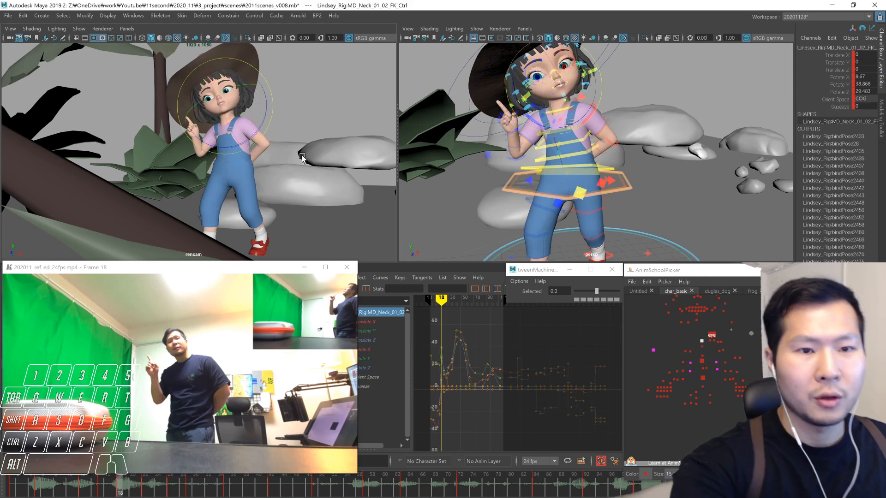
{"action": "key", "text": "alt+2"}
{"action": "key", "text": "alt+2"}
{"action": "key", "text": "alt+2"}
{"action": "key", "text": "alt+2"}
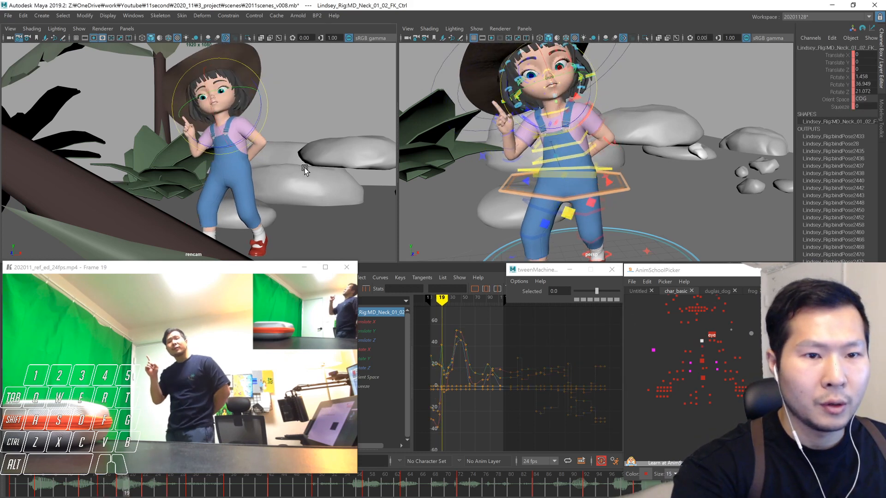
{"action": "key", "text": "alt+1"}
{"action": "key", "text": "alt+1"}
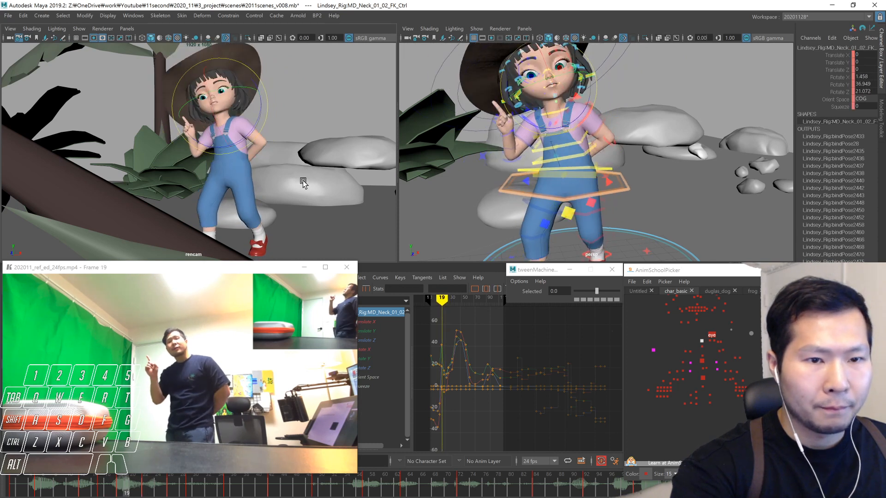
- Check the neck motion around frames 16 to 20 frame by frame and in playback, and save the scene
{"action": "key", "text": "alt+1"}
{"action": "key", "text": "alt+1"}
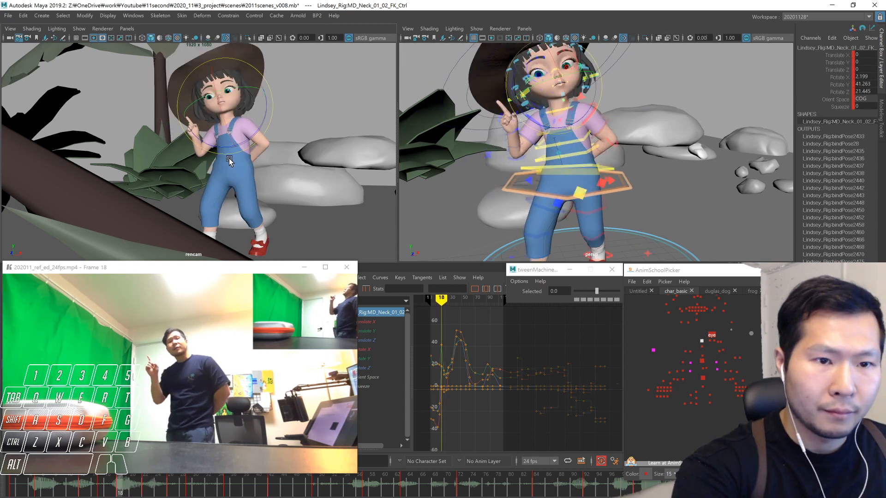
{"action": "key", "text": "alt+2"}
{"action": "key", "text": "alt+2"}
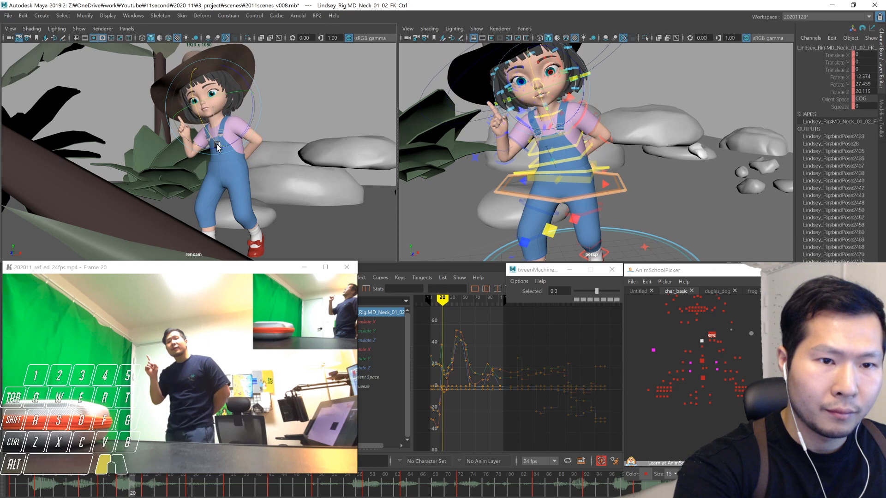
{"action": "key", "text": "alt+1"}
{"action": "key", "text": "alt+1"}
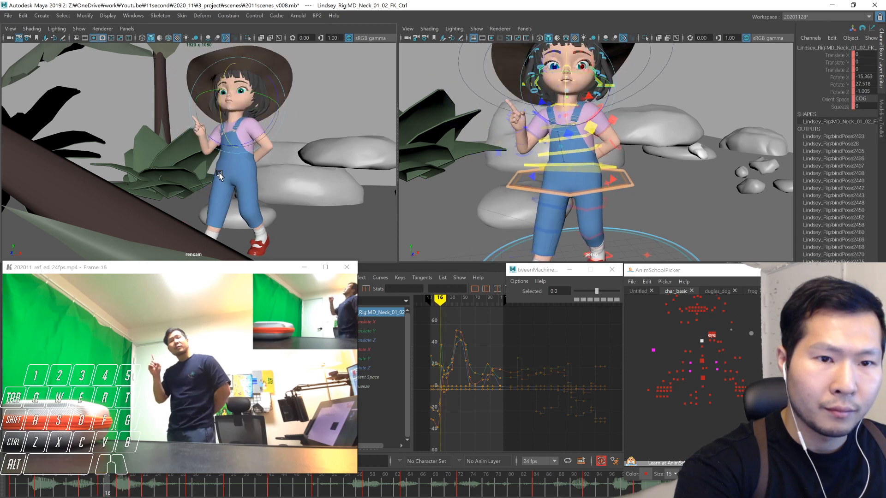
{"action": "key", "text": "alt+v"}
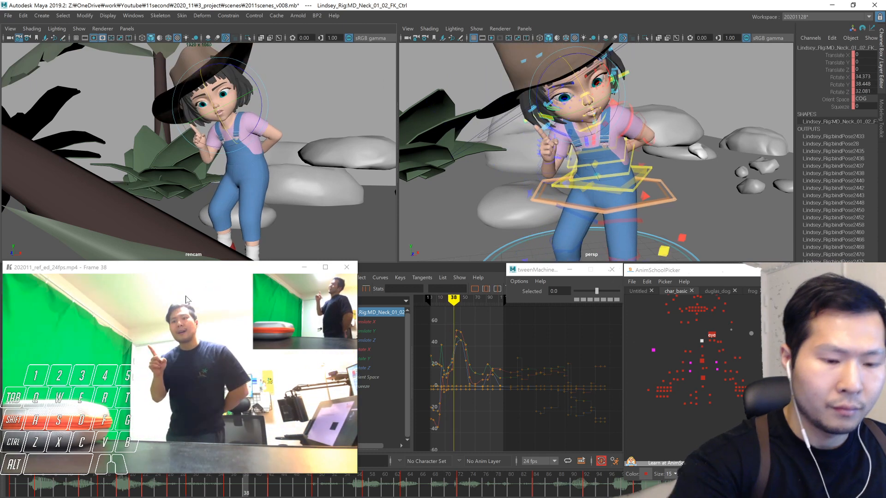
{"action": "key", "text": "alt+shift+v"}
{"action": "key", "text": "ctrl+s"}
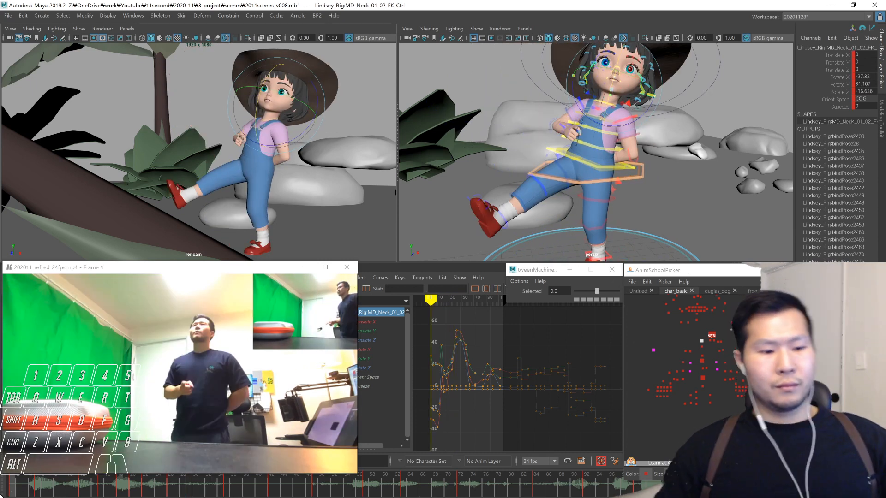
- Play the animation from frame 1 alongside the reference video to review the head and neck motion
{"action": "key", "text": "alt+v"}
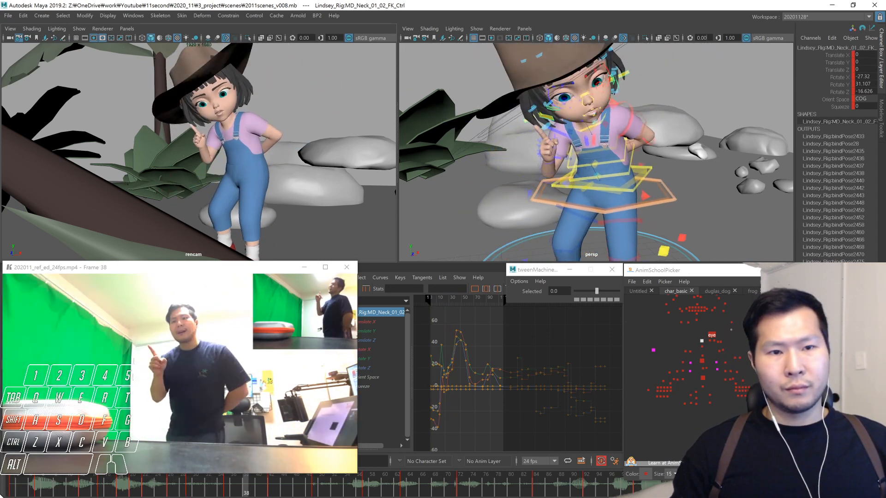
{"action": "key", "text": "Escape"}
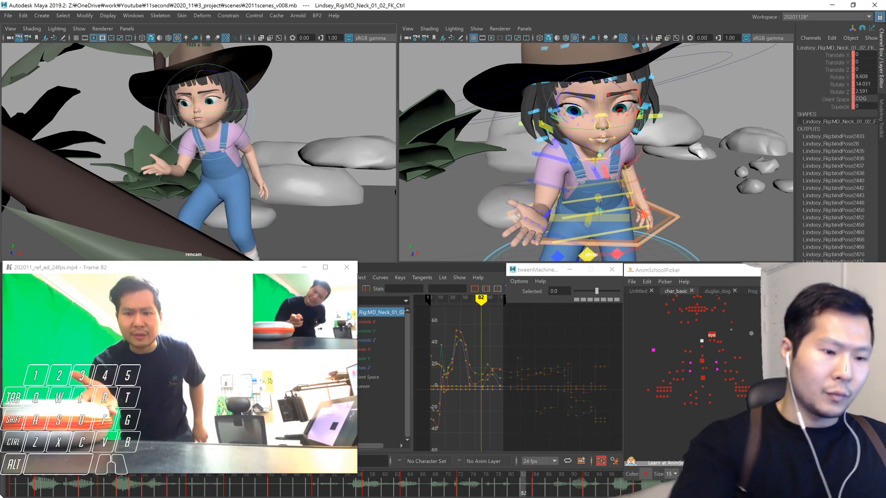
{"action": "key", "text": "alt+v"}
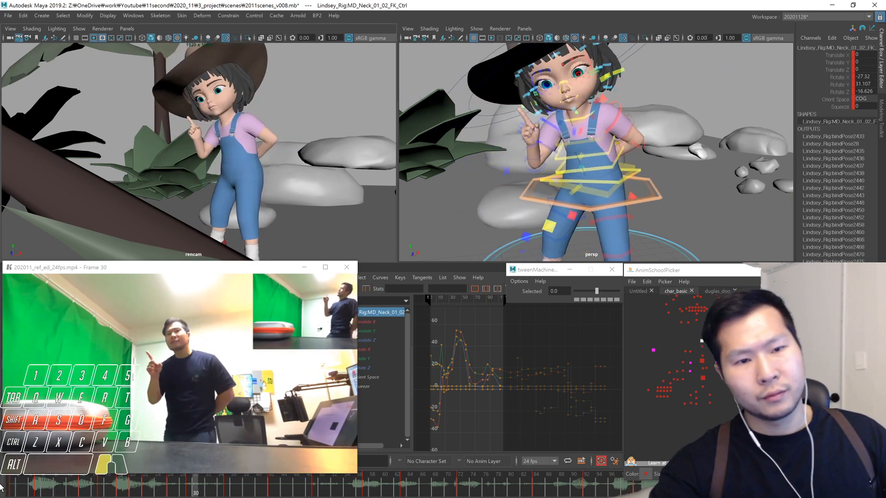
{"action": "left_click", "coordinate": [2, 487]}
{"action": "key", "text": "alt+v"}
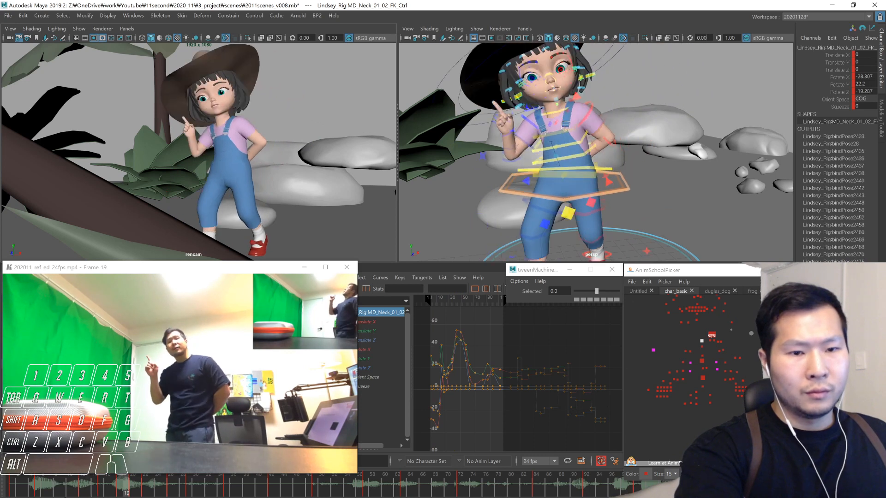
- At frame 16, raise the right leg's IK control to a Translate Y of about 0.052
{"action": "left_click", "coordinate": [131, 490]}
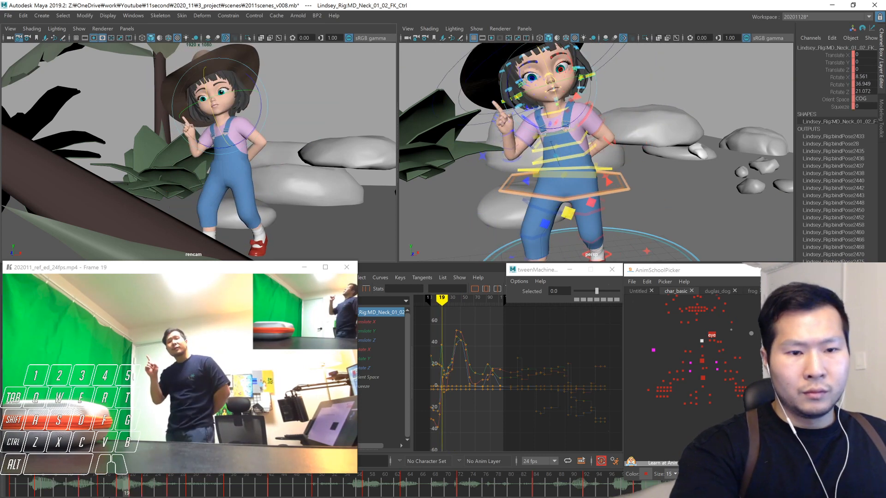
{"action": "key", "text": "alt+comma"}
{"action": "key", "text": "alt+comma"}
{"action": "key", "text": "alt+comma"}
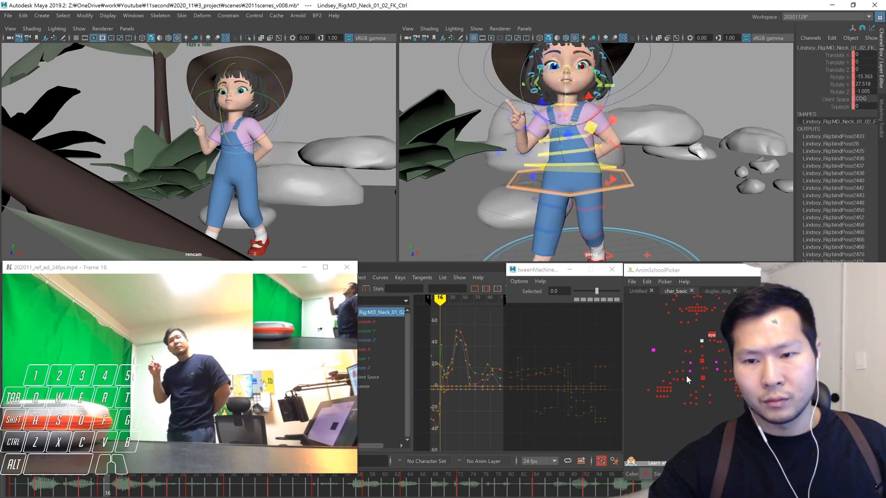
{"action": "left_click", "coordinate": [695, 397]}
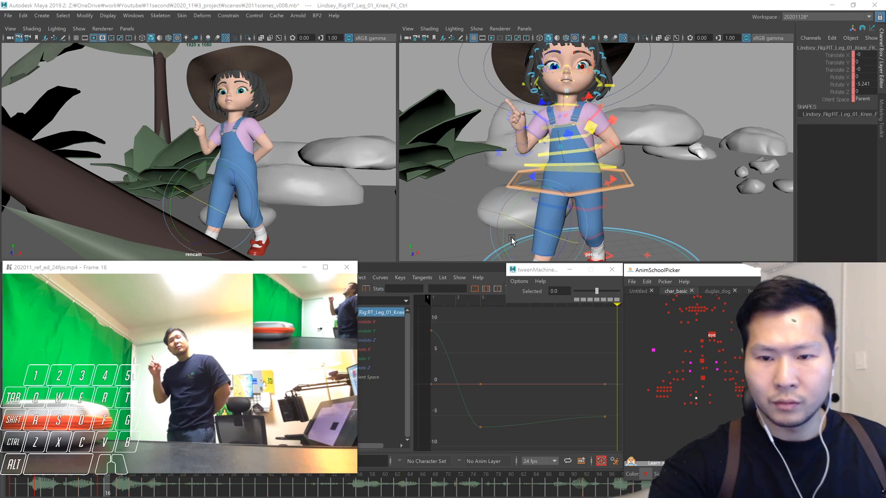
{"action": "left_click_drag", "start_coordinate": [505, 233], "coordinate": [669, 244], "text": "alt"}
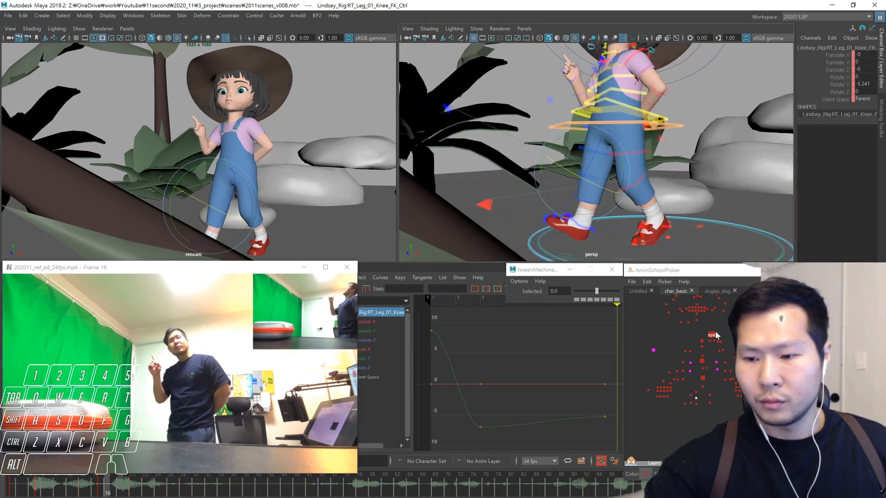
{"action": "left_click", "coordinate": [691, 402]}
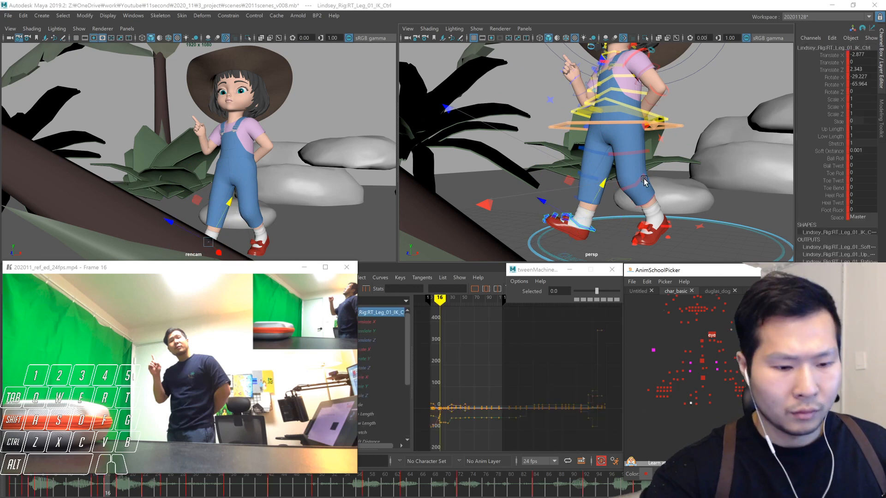
{"action": "right_click_drag", "start_coordinate": [581, 224], "coordinate": [592, 217]}
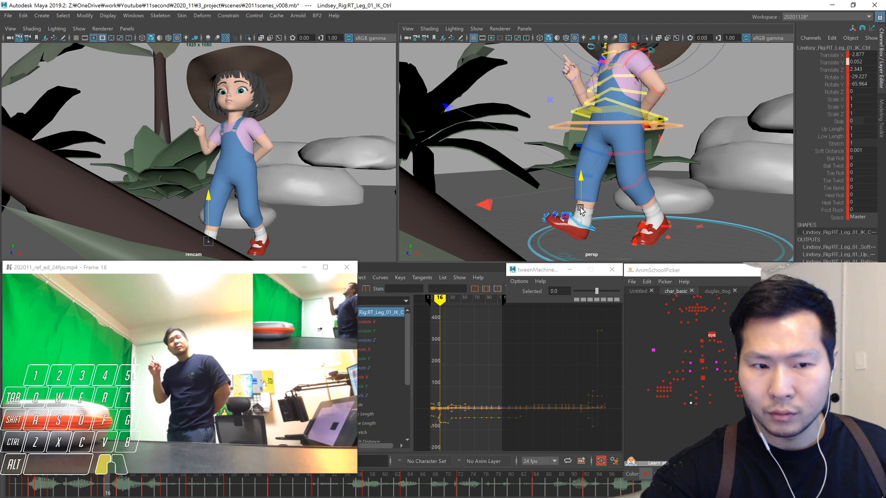
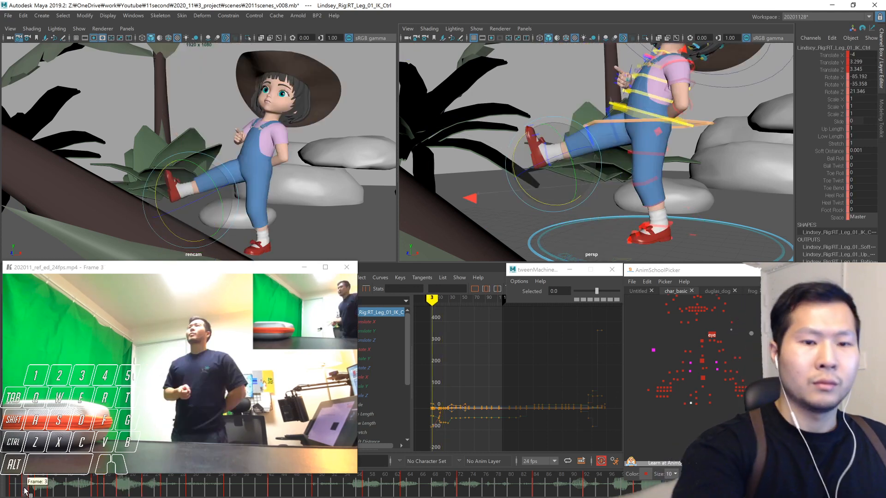
- Rotate the right knee FK control at frame 15 to a Rotate Y of about 10.9
{"action": "left_click", "coordinate": [88, 484]}
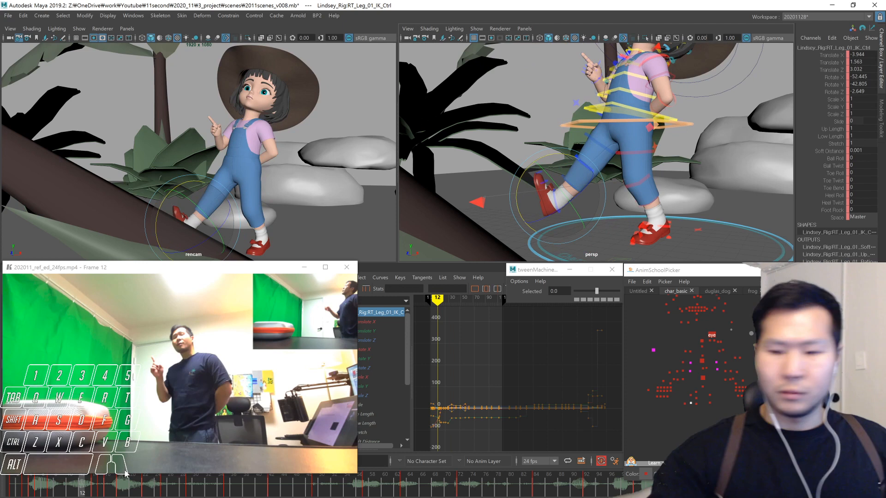
{"action": "left_click", "coordinate": [696, 399]}
{"action": "key", "text": "alt+period"}
{"action": "key", "text": "alt+period"}
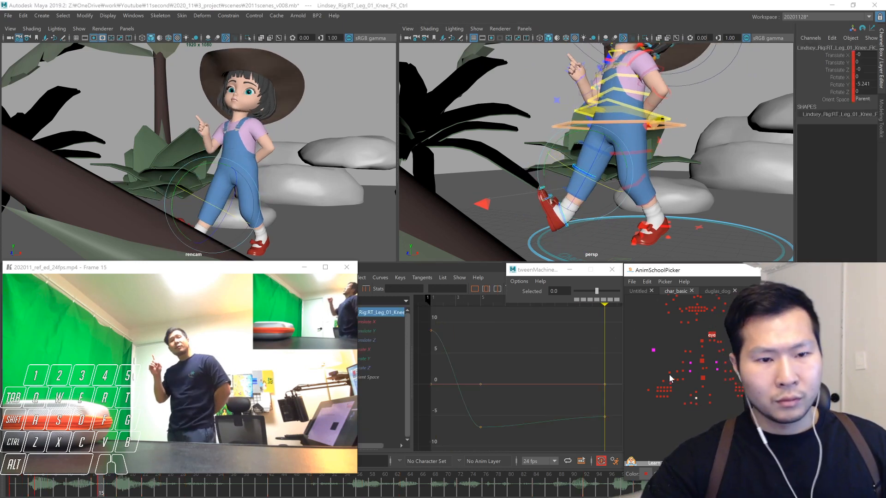
{"action": "left_click_drag", "start_coordinate": [623, 155], "coordinate": [677, 214]}
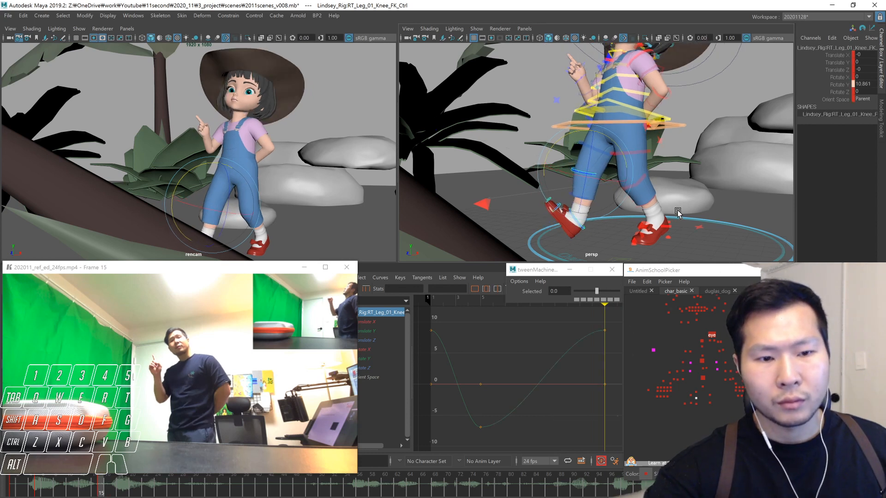
- Check the frames around the knee key and rotate the right ankle FK control at frame 15 to lower the toes
{"action": "middle_click_drag", "start_coordinate": [680, 206], "coordinate": [681, 207]}
{"action": "key", "text": "alt+period"}
{"action": "key", "text": "alt+period"}
{"action": "key", "text": "alt+period"}
{"action": "key", "text": "comma"}
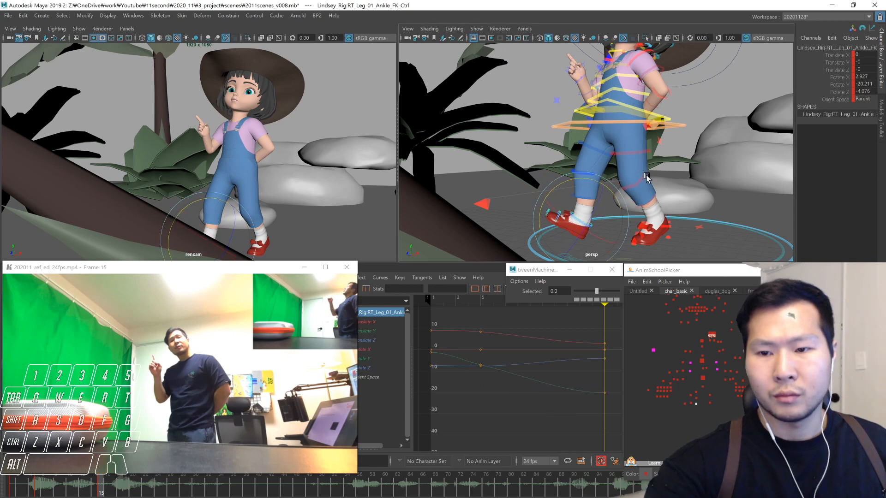
{"action": "middle_click_drag", "start_coordinate": [661, 229], "coordinate": [655, 229]}
- Step back frame by frame from frame 15 to examine how the right leg and foot swing down
{"action": "key", "text": "alt+comma"}
{"action": "key", "text": "alt+comma"}
{"action": "key", "text": "alt+comma"}
{"action": "key", "text": "alt+comma"}
{"action": "key", "text": "alt+comma"}
{"action": "key", "text": "alt+comma"}
{"action": "key", "text": "alt+comma"}
{"action": "key", "text": "alt+comma"}
{"action": "key", "text": "alt+comma"}
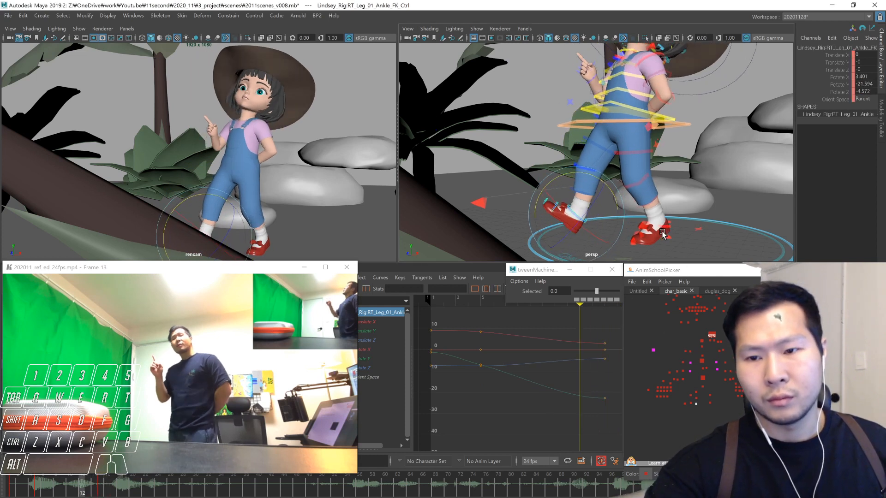
{"action": "key", "text": "alt+comma"}
{"action": "key", "text": "alt+comma"}
{"action": "key", "text": "alt+comma"}
{"action": "key", "text": "alt+comma"}
{"action": "key", "text": "alt+comma"}
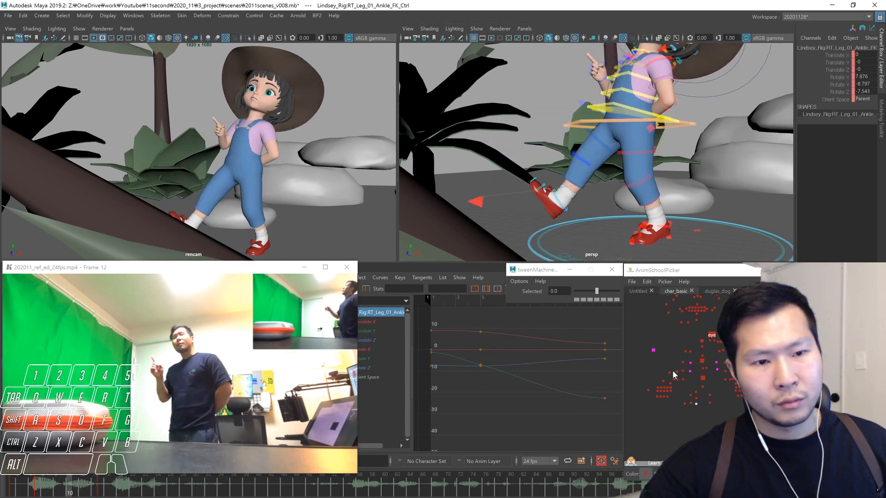
- Examine the right hip FK control's motion across its keys at frames 1, 5 and 15, including in playback
{"action": "left_click_drag", "start_coordinate": [25, 491], "coordinate": [81, 495]}
{"action": "left_click", "coordinate": [696, 392]}
{"action": "key", "text": "comma"}
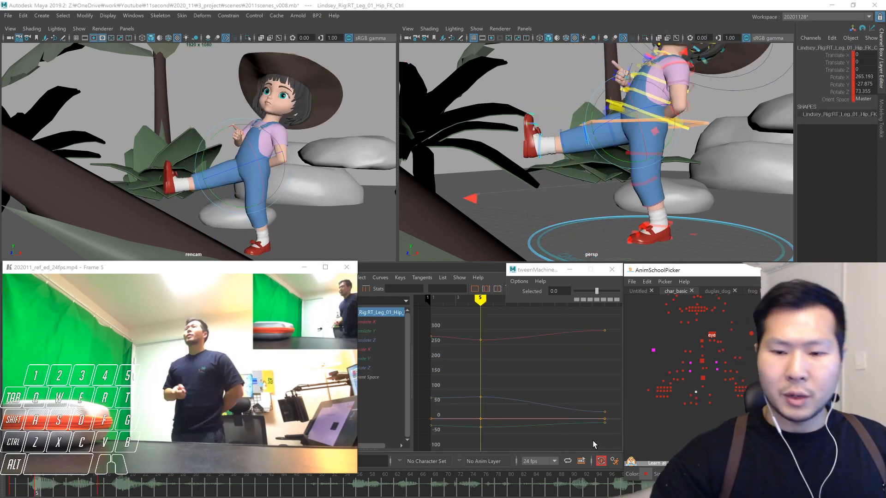
{"action": "key", "text": "alt+period"}
{"action": "key", "text": "alt+period"}
{"action": "key", "text": "alt+period"}
{"action": "key", "text": "alt+period"}
{"action": "key", "text": "alt+period"}
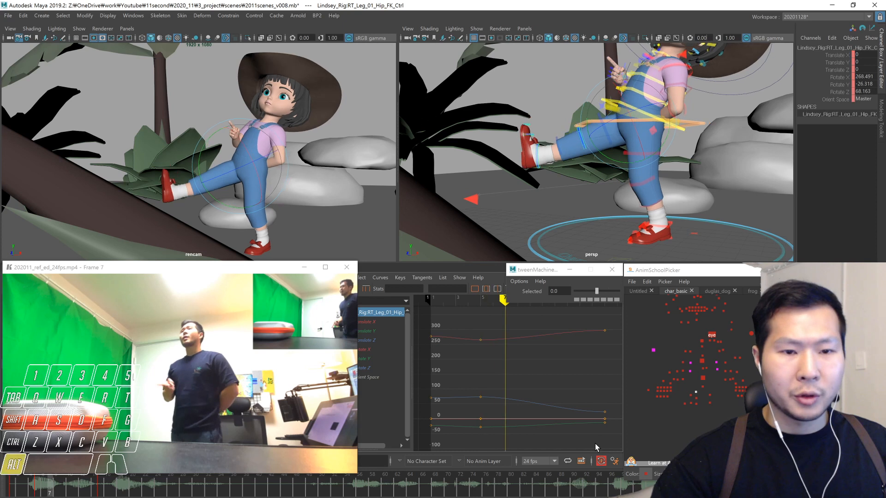
{"action": "key", "text": "comma"}
{"action": "key", "text": "comma"}
{"action": "key", "text": "period"}
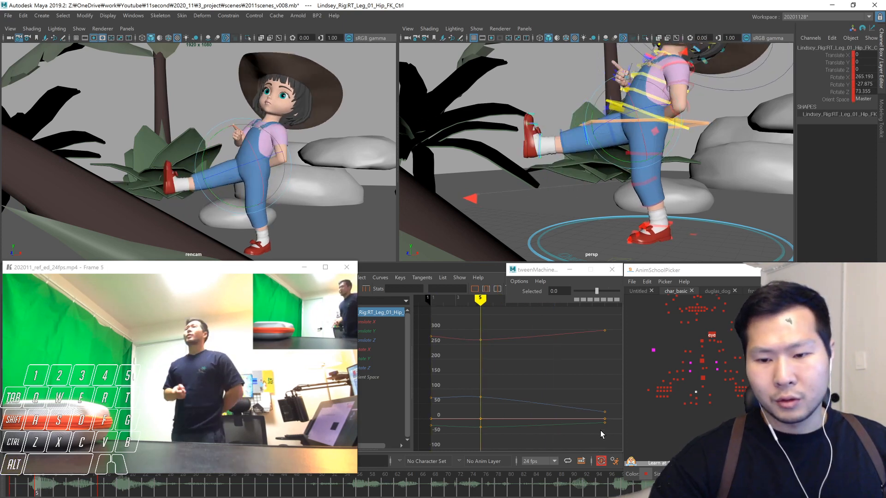
{"action": "key", "text": "comma"}
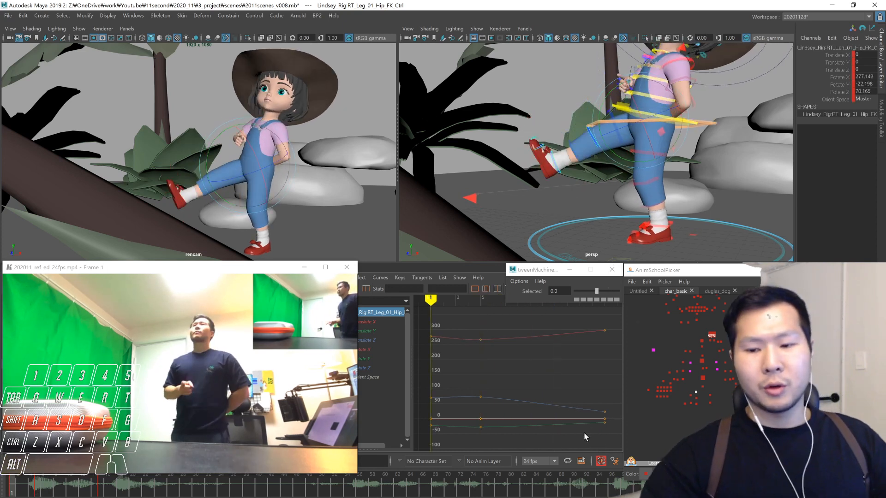
{"action": "key", "text": "alt+v"}
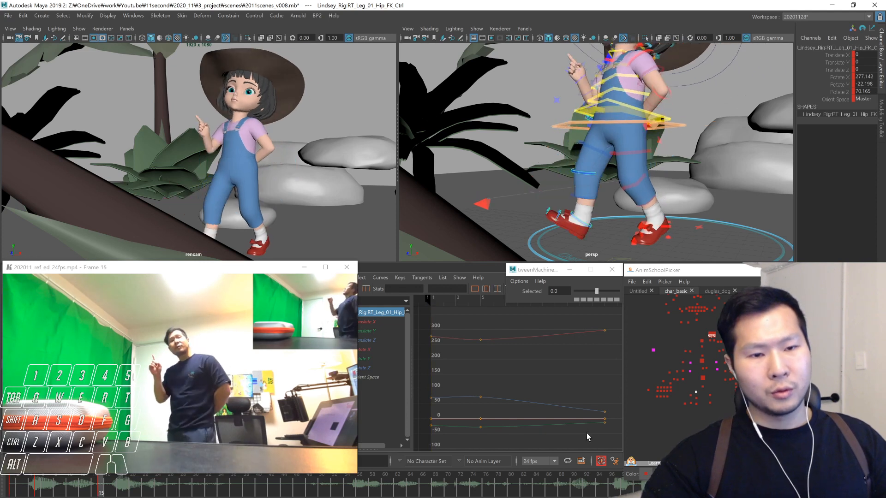
- At frame 10, tween the right hip FK control at -63, tween the hip, knee and ankle together at -62, and replay the kick
{"action": "left_click", "coordinate": [44, 484]}
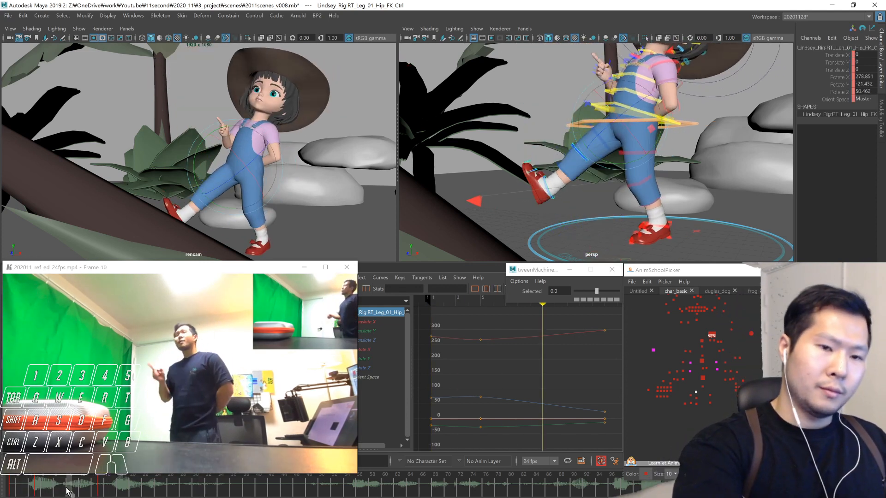
{"action": "left_click_drag", "start_coordinate": [64, 489], "coordinate": [69, 489]}
{"action": "left_click_drag", "start_coordinate": [597, 291], "coordinate": [584, 337]}
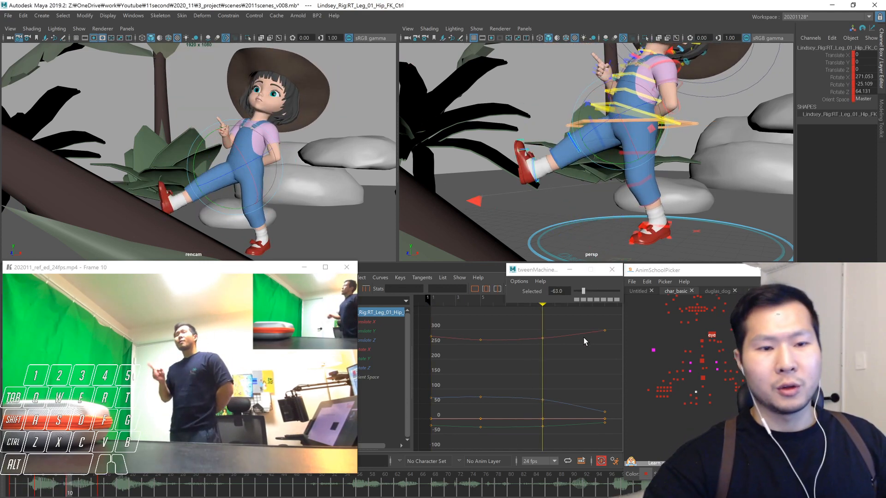
{"action": "left_click_drag", "start_coordinate": [692, 389], "coordinate": [701, 409]}
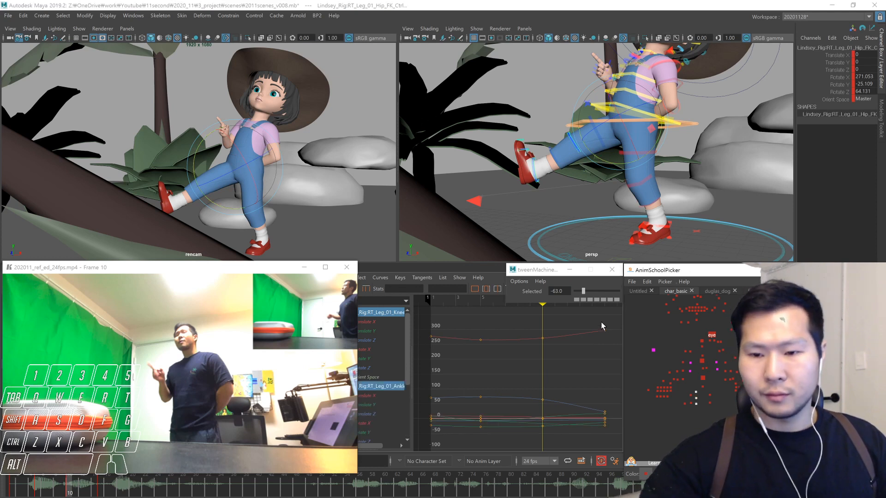
{"action": "left_click_drag", "start_coordinate": [583, 291], "coordinate": [584, 290]}
{"action": "key", "text": "comma"}
{"action": "key", "text": "comma"}
{"action": "key", "text": "alt+v"}
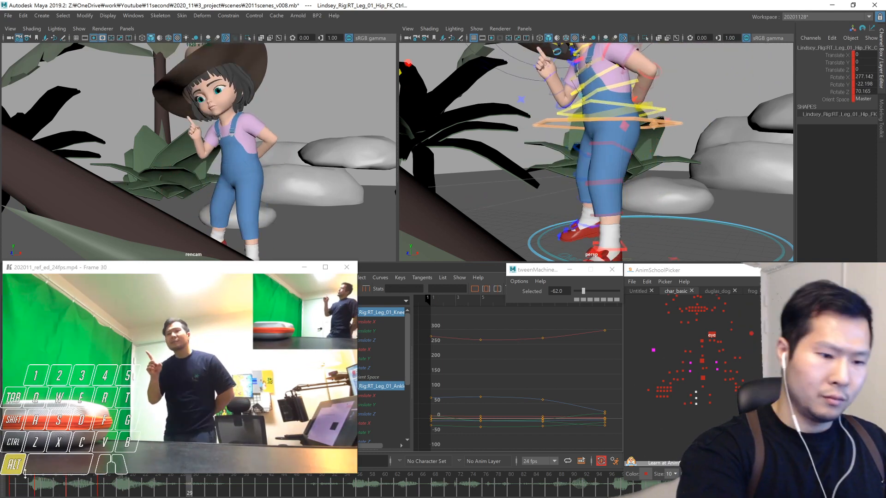
{"action": "left_click", "coordinate": [41, 493]}
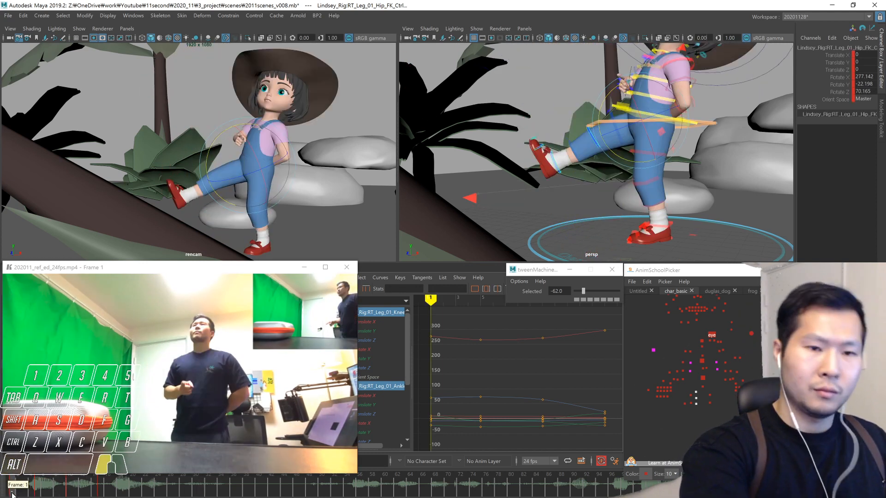
- Examine the COG control's curves and step through frames 18 to 24 to judge the body's weight shift
{"action": "left_click_drag", "start_coordinate": [52, 497], "coordinate": [139, 494]}
{"action": "left_click", "coordinate": [703, 378]}
{"action": "left_click_drag", "start_coordinate": [455, 361], "coordinate": [426, 433]}
{"action": "key", "text": "f"}
{"action": "left_click", "coordinate": [565, 438]}
{"action": "key", "text": "comma"}
{"action": "key", "text": "period"}
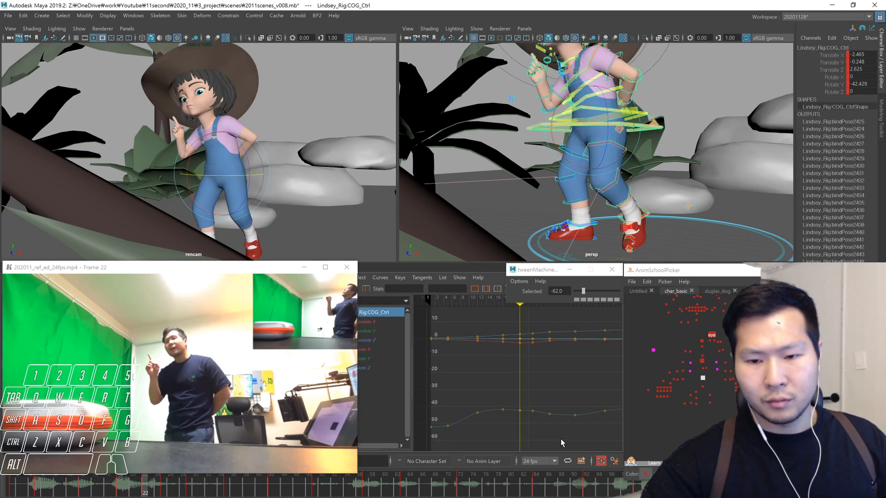
{"action": "key", "text": "1"}
{"action": "key", "text": "alt+2"}
{"action": "key", "text": "alt+2"}
{"action": "key", "text": "alt+2"}
{"action": "key", "text": "alt+2"}
{"action": "key", "text": "alt+2"}
{"action": "key", "text": "alt+2"}
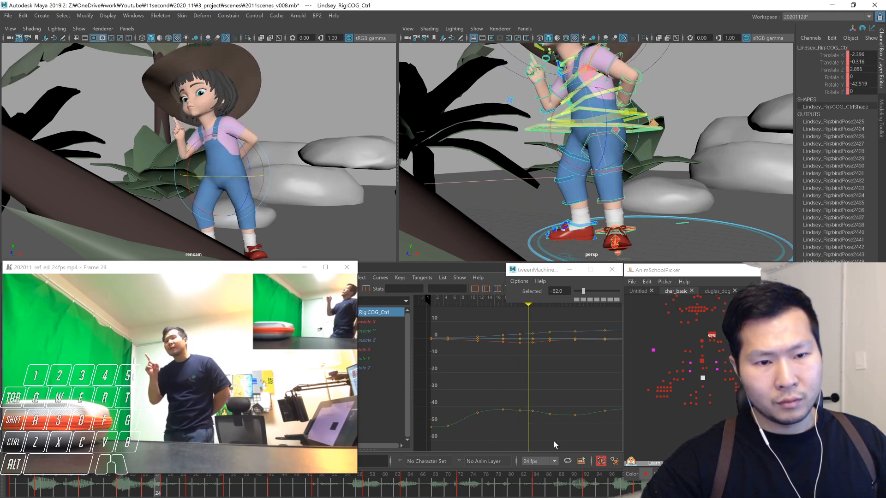
{"action": "key", "text": "1"}
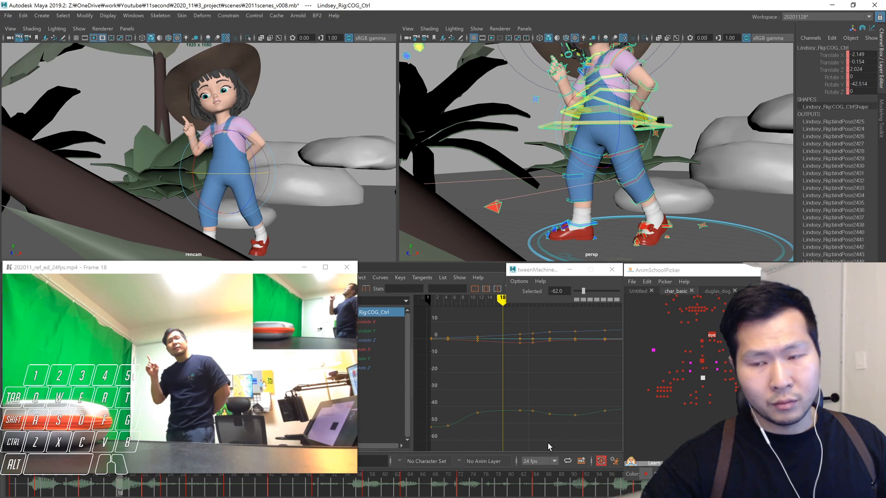
- Step through frames 17 to 27 to compare the body's weight shift on the COG control with the reference video
{"action": "key", "text": "ctrl+z"}
{"action": "key", "text": "1"}
{"action": "key", "text": "alt+2"}
{"action": "key", "text": "alt+2"}
{"action": "key", "text": "alt+2"}
{"action": "key", "text": "alt+2"}
{"action": "key", "text": "alt+2"}
{"action": "key", "text": "alt+2"}
{"action": "key", "text": "alt+2"}
{"action": "key", "text": "alt+2"}
{"action": "key", "text": "alt+2"}
{"action": "key", "text": "alt+2"}
{"action": "key", "text": "alt+2"}
{"action": "key", "text": "alt+2"}
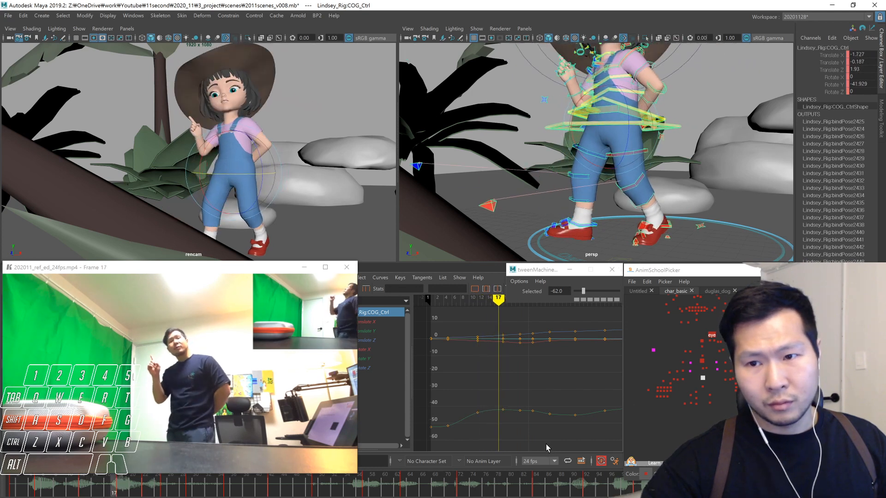
{"action": "key", "text": "alt+2"}
{"action": "key", "text": "alt+2"}
{"action": "key", "text": "alt+2"}
{"action": "key", "text": "alt+2"}
{"action": "key", "text": "alt+2"}
{"action": "key", "text": "alt+2"}
{"action": "key", "text": "alt+2"}
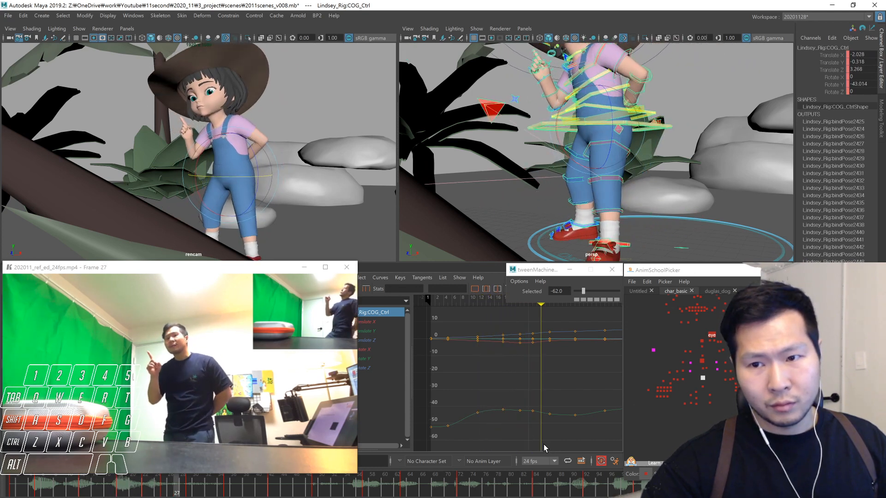
- Examine the COG control's full curves and review the opening movement in playback, returning to frame 1
{"action": "left_click_drag", "start_coordinate": [19, 487], "coordinate": [2, 483]}
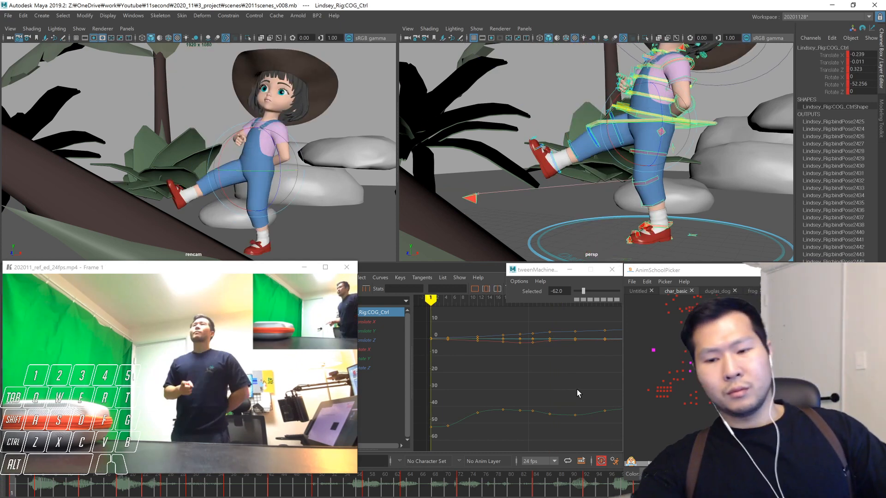
{"action": "right_click_drag", "start_coordinate": [581, 392], "coordinate": [583, 389], "text": "alt"}
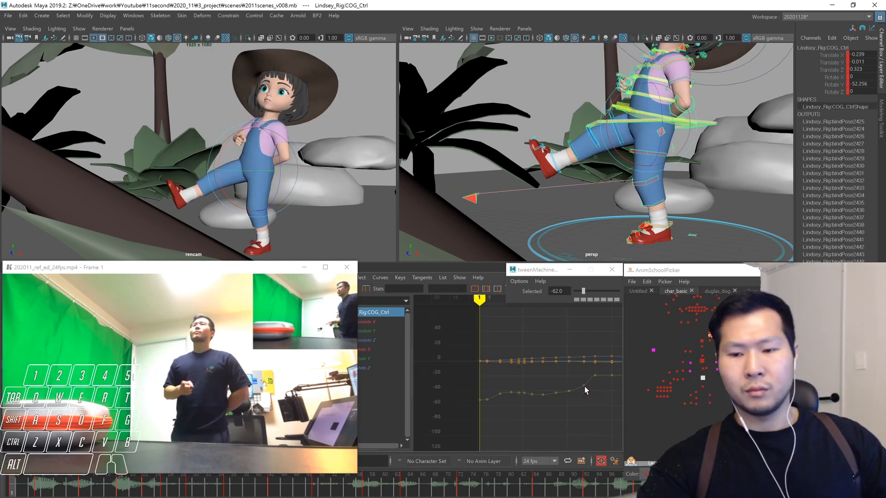
{"action": "key", "text": "alt+v"}
{"action": "key", "text": "a"}
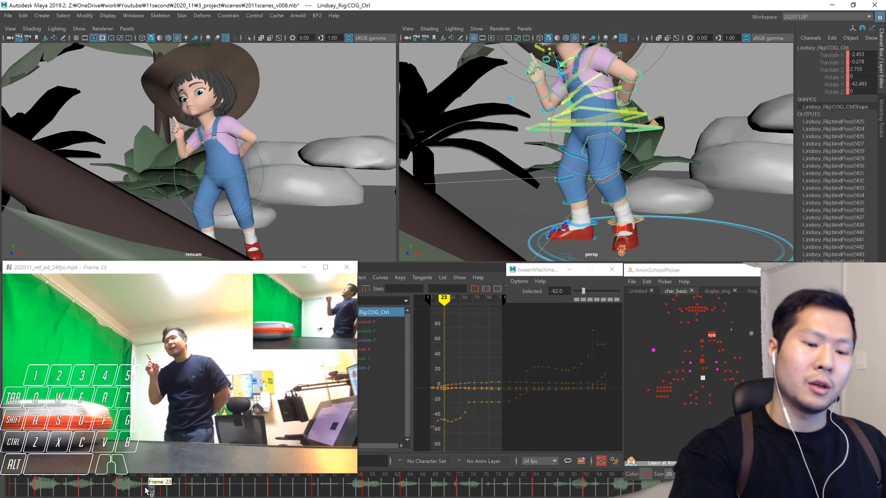
{"action": "left_click", "coordinate": [231, 490]}
{"action": "left_click_drag", "start_coordinate": [231, 491], "coordinate": [12, 489]}
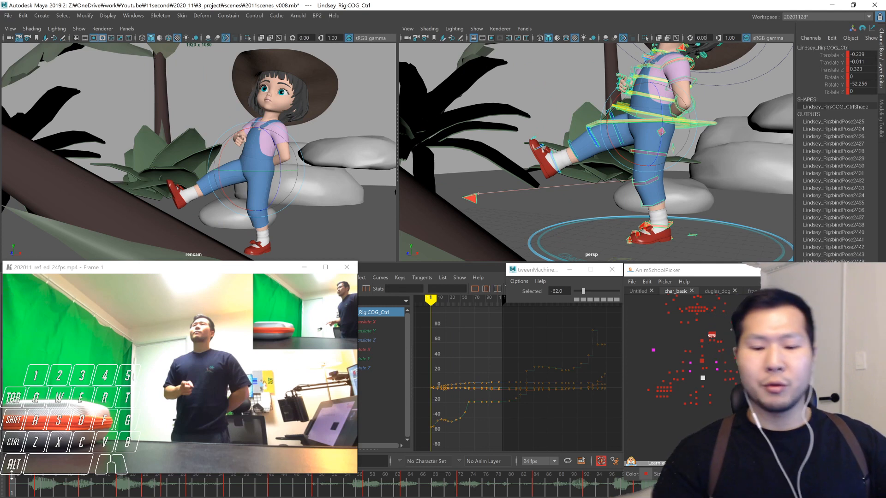
{"action": "left_click_drag", "start_coordinate": [276, 270], "coordinate": [275, 249]}
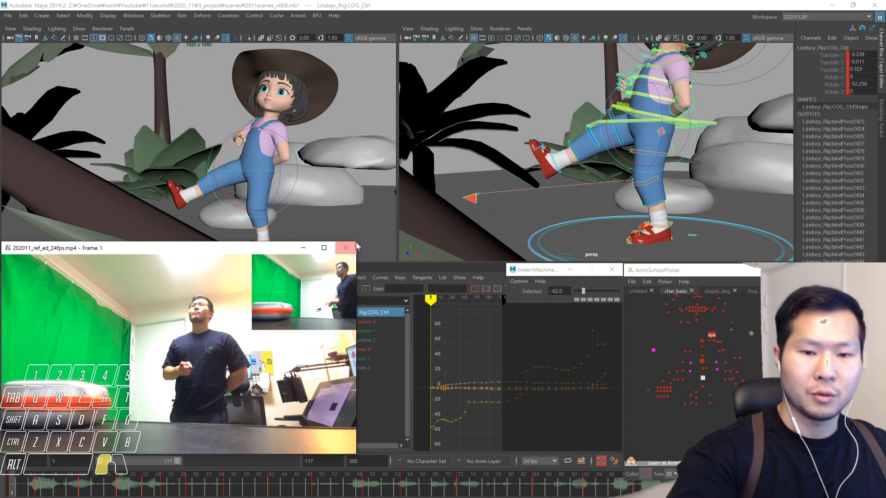
{"action": "left_click_drag", "start_coordinate": [358, 241], "coordinate": [326, 261]}
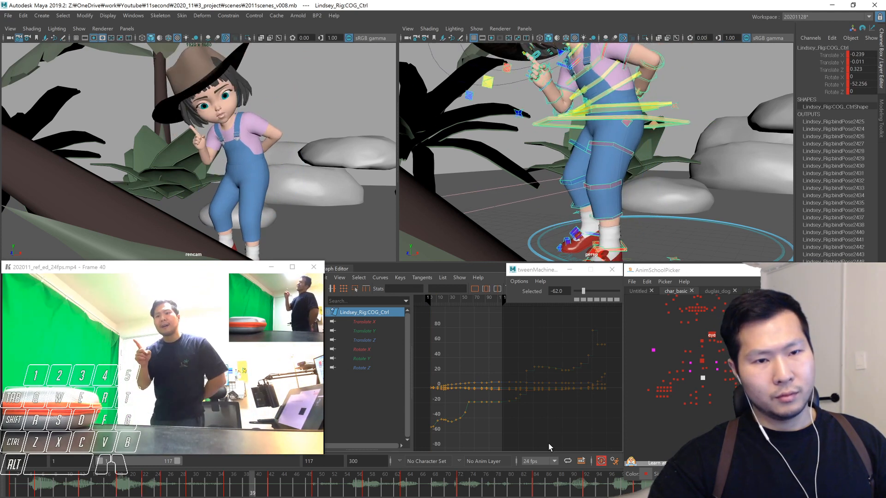
{"action": "key", "text": "alt+v"}
- Examine the left shoulder FK control's curves and the arm's movement between frames 57 and 63
{"action": "mouse_move", "coordinate": [195, 486]}
{"action": "left_mouse_down"}
{"action": "mouse_move", "coordinate": [271, 489]}
{"action": "mouse_move", "coordinate": [391, 470]}
{"action": "mouse_move", "coordinate": [391, 444]}
{"action": "left_mouse_up"}
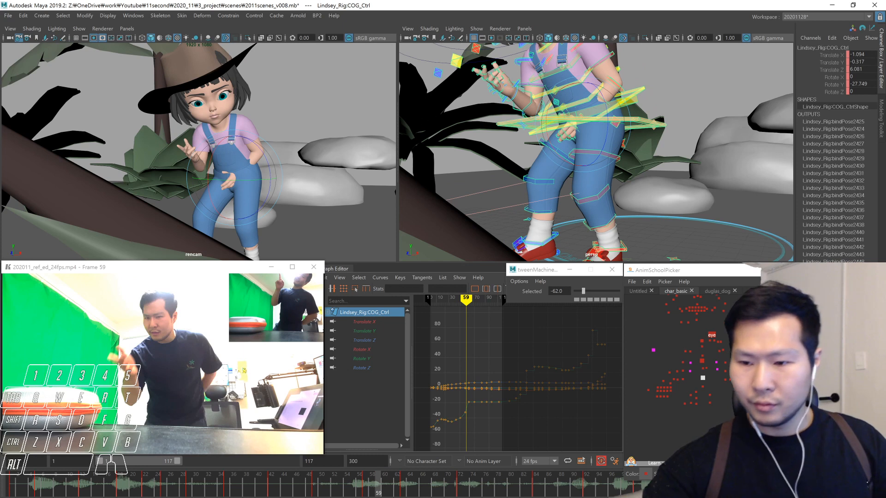
{"action": "left_click", "coordinate": [728, 355]}
{"action": "left_click_drag", "start_coordinate": [477, 321], "coordinate": [479, 323]}
{"action": "key", "text": "f"}
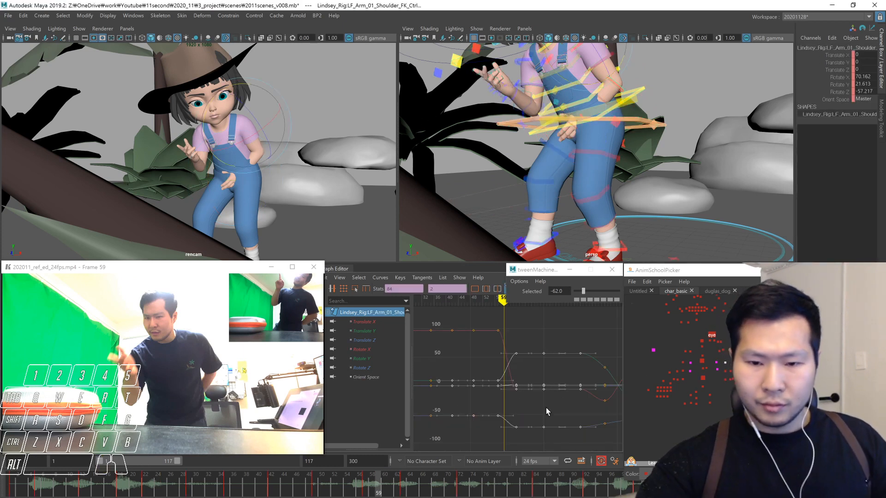
{"action": "key", "text": "1"}
{"action": "key", "text": "1"}
{"action": "key", "text": "2"}
{"action": "key", "text": "2"}
{"action": "key", "text": "2"}
{"action": "key", "text": "2"}
{"action": "key", "text": "2"}
{"action": "key", "text": "2"}
{"action": "key", "text": "2"}
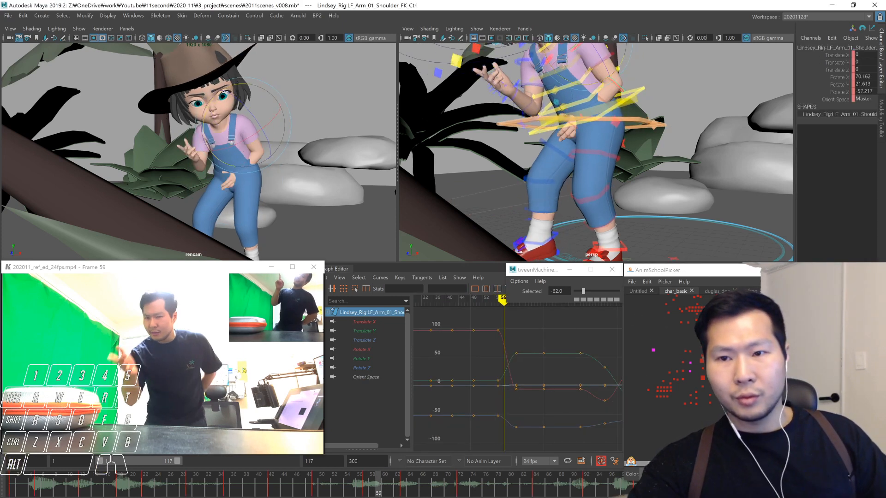
{"action": "key", "text": "1"}
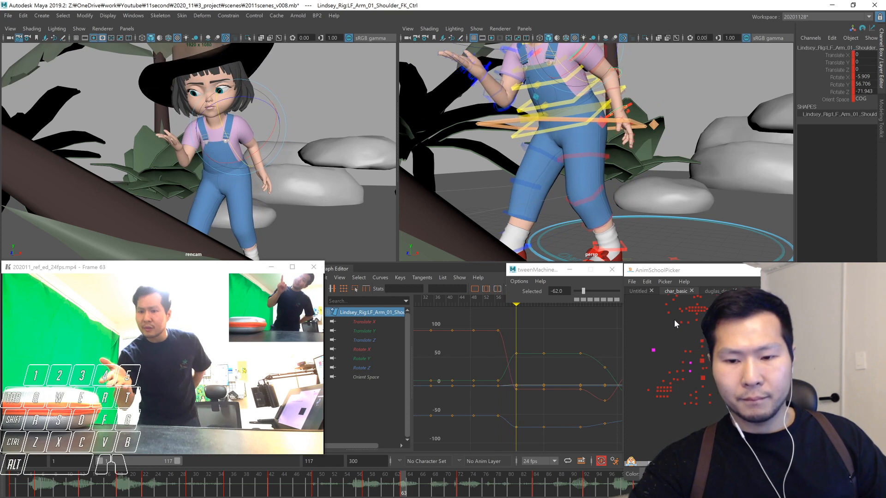
{"action": "key", "text": "1"}
{"action": "key", "text": "1"}
{"action": "key", "text": "1"}
{"action": "key", "text": "1"}
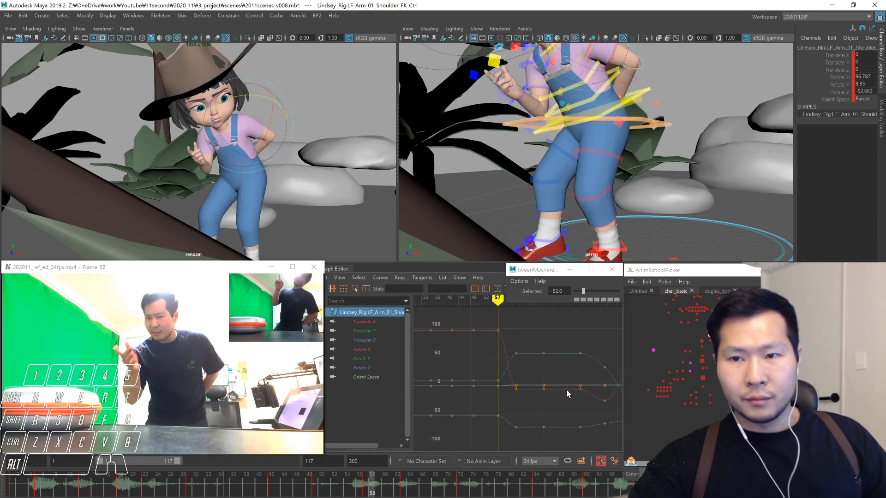
- At frame 58, tween only the left shoulder FK control's Orient Space at 100 to switch it to COG
{"action": "middle_click_drag", "start_coordinate": [653, 101], "coordinate": [611, 185], "text": "alt"}
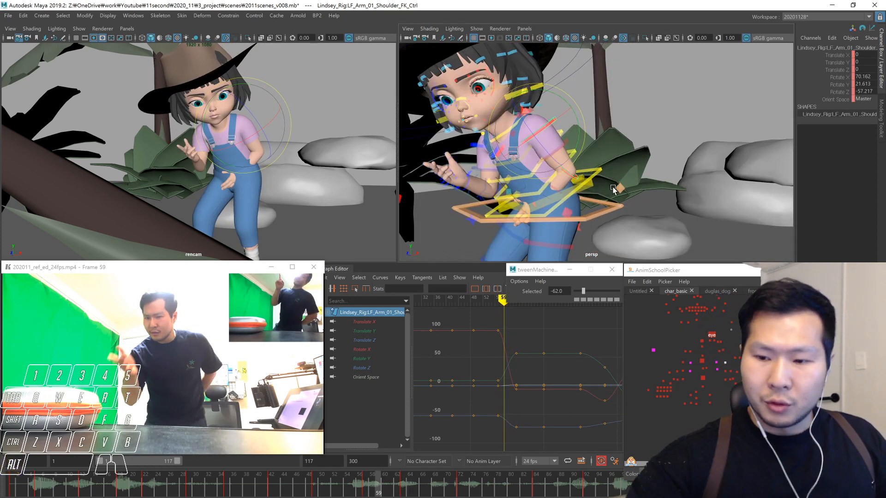
{"action": "left_click", "coordinate": [837, 99]}
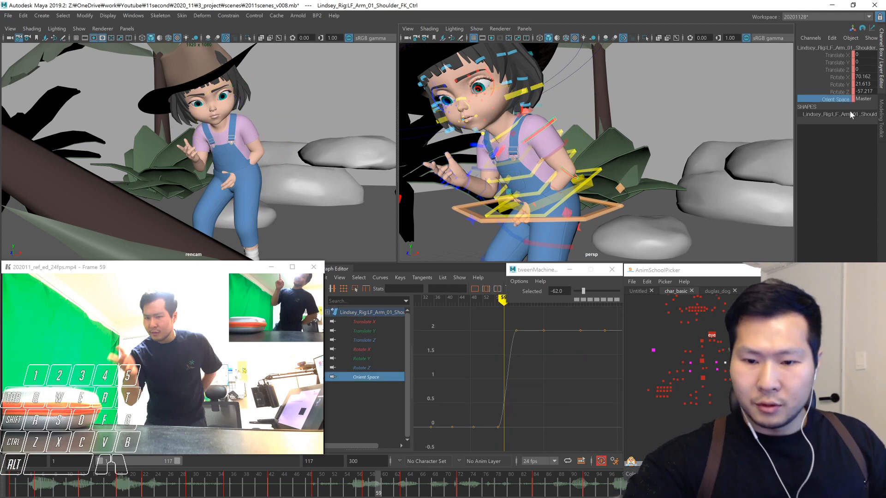
{"action": "key", "text": "1"}
{"action": "key", "text": "1"}
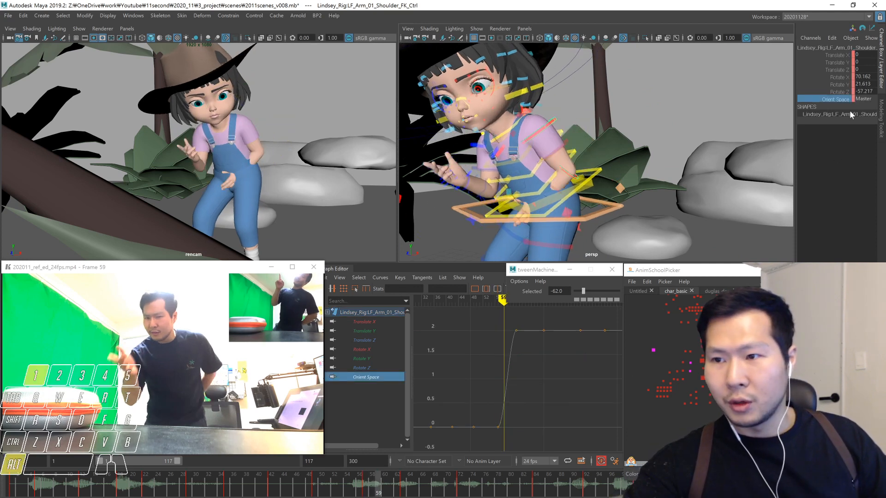
{"action": "key", "text": "2"}
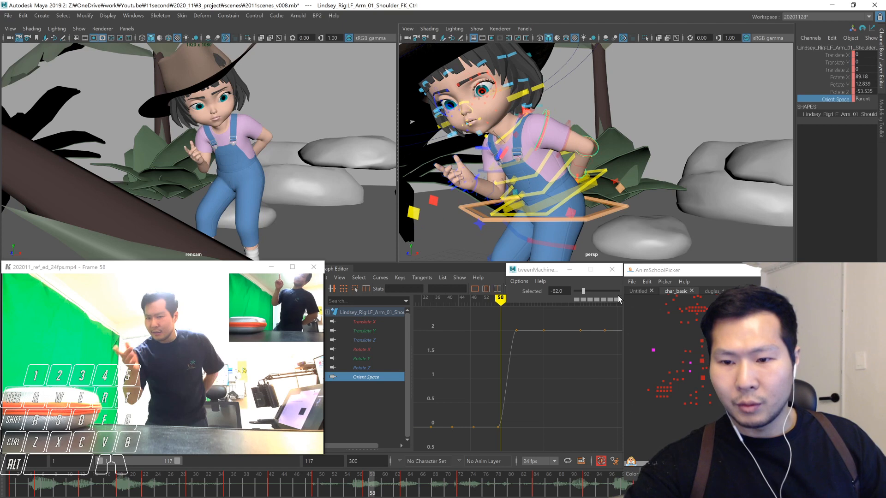
{"action": "left_click", "coordinate": [616, 290]}
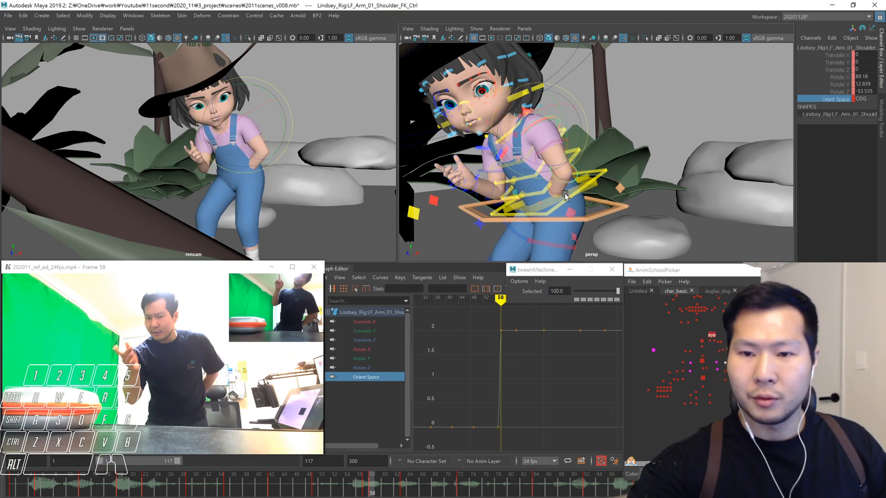
- Rotate the left shoulder FK control at frame 58 to about 117, 56 and -27, placing the hand back behind the body
{"action": "key", "text": "e"}
{"action": "left_click", "coordinate": [732, 356]}
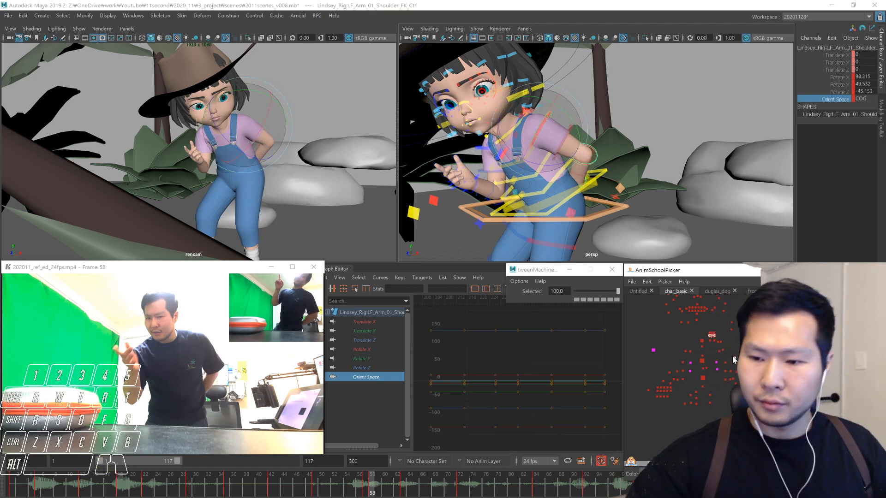
{"action": "left_click", "coordinate": [725, 363]}
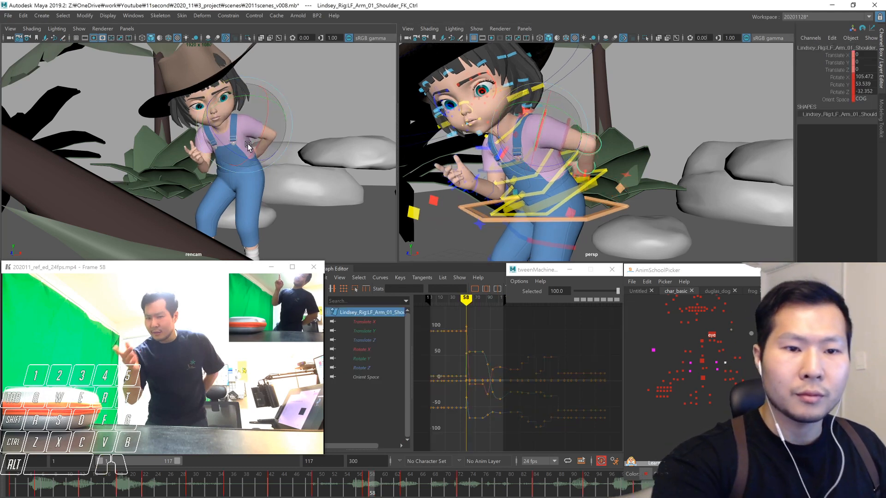
{"action": "left_click_drag", "start_coordinate": [249, 147], "coordinate": [277, 151]}
- Step through frames 50 to 60 to examine the left arm's transition out from behind the back
{"action": "key", "text": "alt+period"}
{"action": "key", "text": "alt+period"}
{"action": "key", "text": "alt+period"}
{"action": "key", "text": "alt+period"}
{"action": "key", "text": "alt+period"}
{"action": "key", "text": "alt+period"}
{"action": "key", "text": "alt+period"}
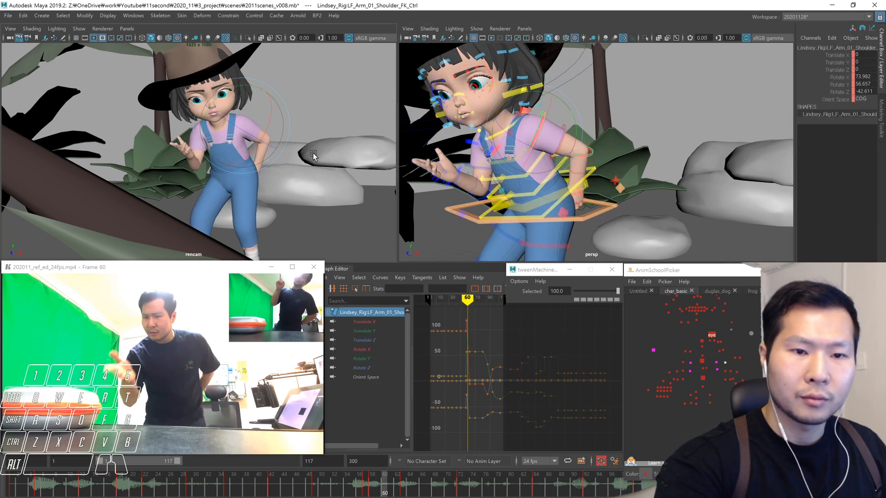
{"action": "key", "text": "alt+period"}
{"action": "key", "text": "alt+period"}
{"action": "key", "text": "alt+period"}
{"action": "key", "text": "alt+period"}
{"action": "key", "text": "alt+period"}
{"action": "key", "text": "alt+period"}
{"action": "key", "text": "alt+period"}
{"action": "key", "text": "alt+period"}
{"action": "key", "text": "alt+period"}
{"action": "key", "text": "alt+period"}
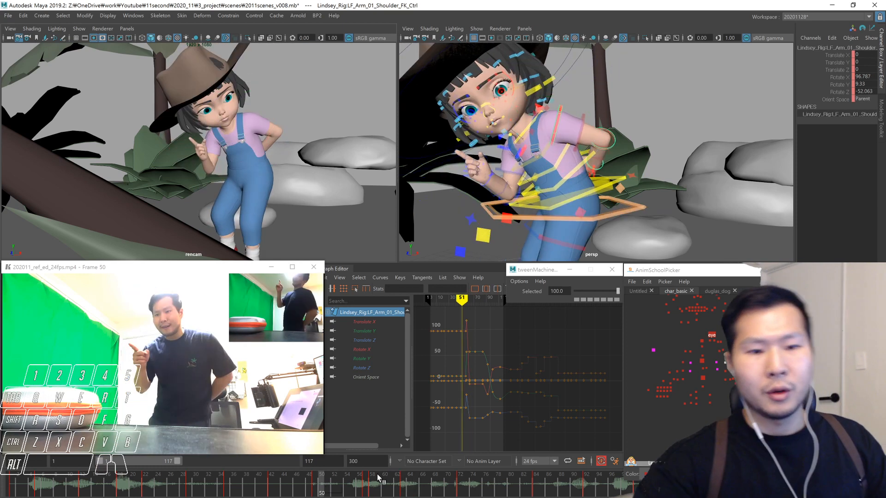
{"action": "key", "text": "comma"}
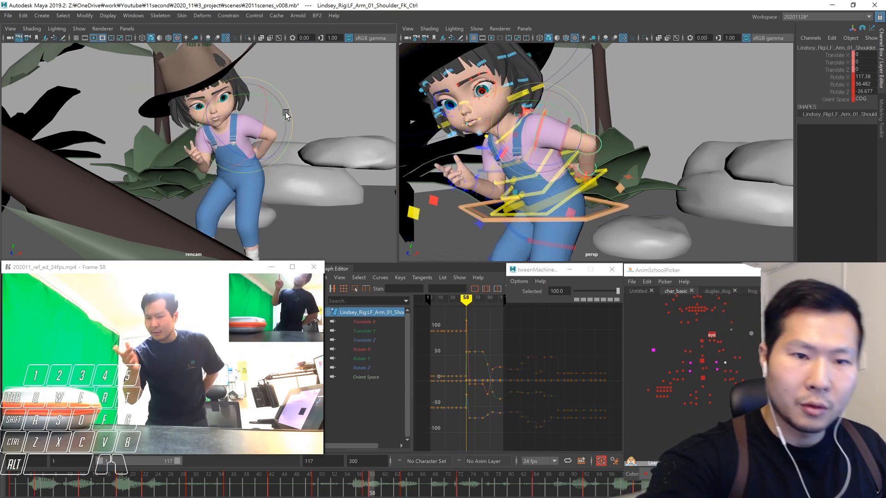
- Adjust the left shoulder FK control's rotation again at frame 58 and replay the arm movement from about frame 50
{"action": "mouse_move", "coordinate": [285, 114]}
{"action": "left_mouse_down"}
{"action": "mouse_move", "coordinate": [279, 108]}
{"action": "mouse_move", "coordinate": [302, 132]}
{"action": "left_mouse_up"}
{"action": "key", "text": "alt+period"}
{"action": "key", "text": "alt+period"}
{"action": "key", "text": "alt+period"}
{"action": "key", "text": "alt+period"}
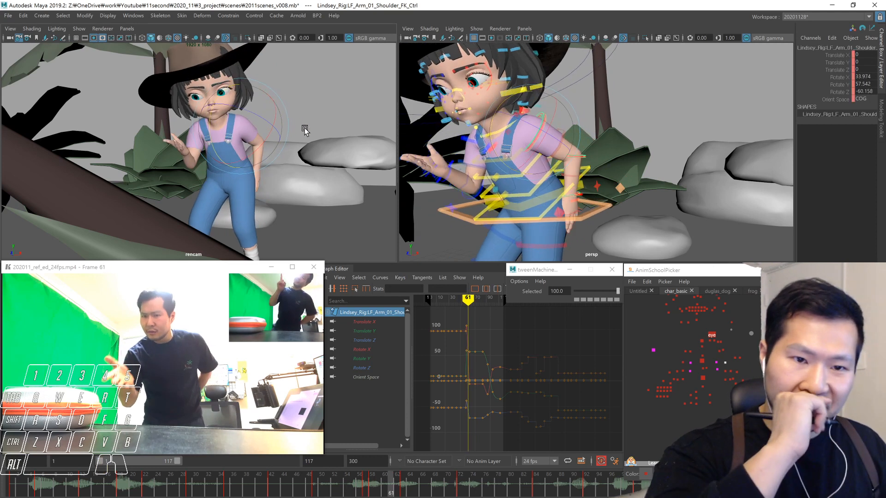
{"action": "left_click", "coordinate": [326, 487]}
{"action": "key", "text": "alt+v"}
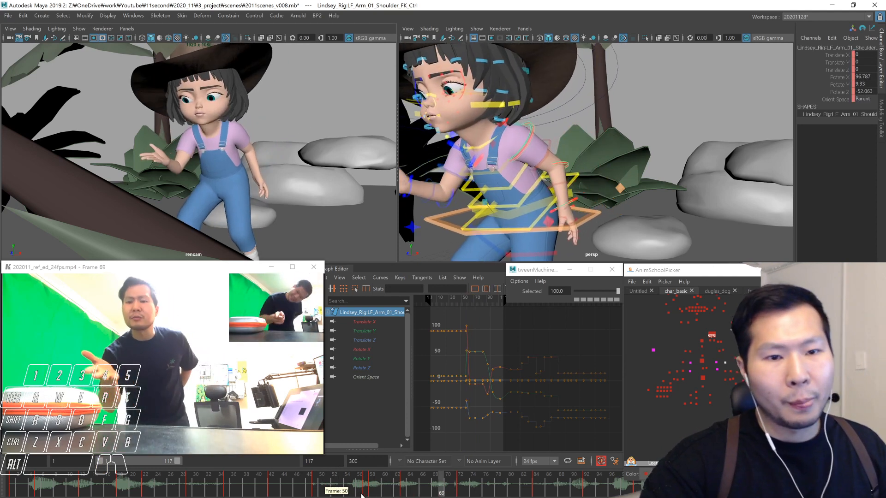
{"action": "mouse_move", "coordinate": [360, 493]}
{"action": "left_mouse_down"}
{"action": "mouse_move", "coordinate": [407, 487]}
{"action": "mouse_move", "coordinate": [378, 488]}
{"action": "left_mouse_up"}
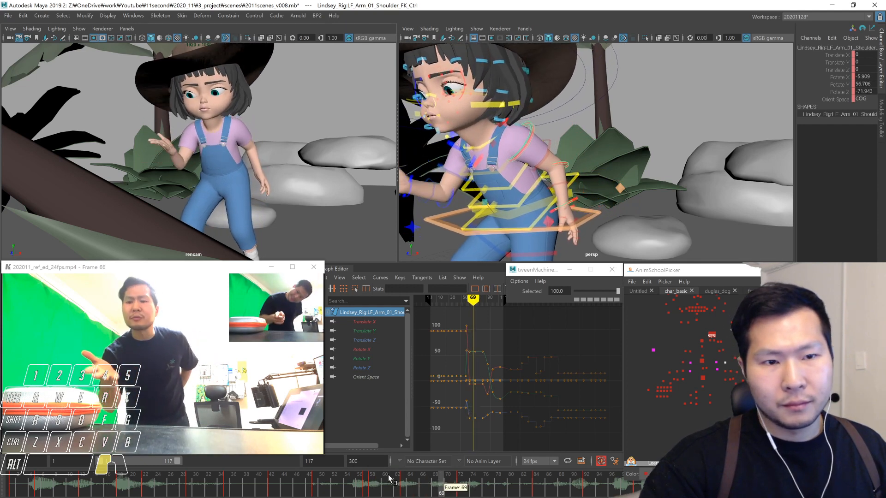
{"action": "key", "text": "alt+v"}
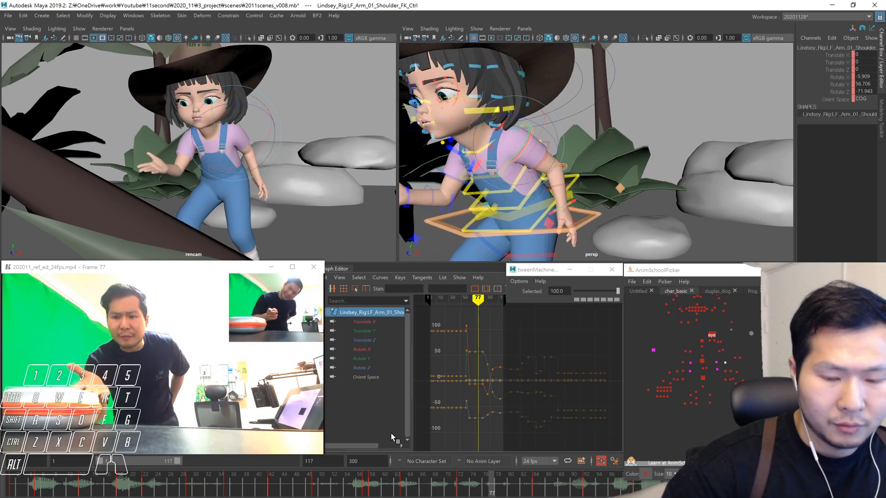
- Examine the right leg IK control and the foot's movement between frames 29 and 42 from a closer front view
{"action": "left_click", "coordinate": [696, 414]}
{"action": "left_click", "coordinate": [703, 405]}
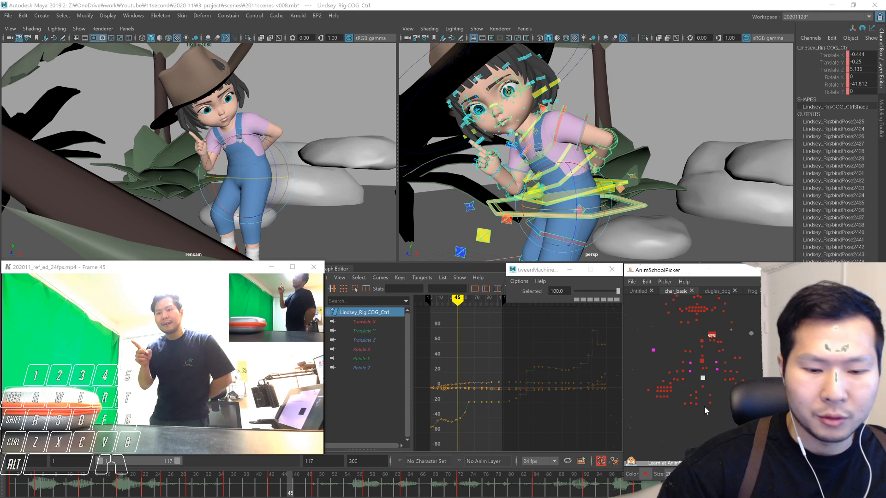
{"action": "left_click_drag", "start_coordinate": [150, 486], "coordinate": [234, 480]}
{"action": "left_click_drag", "start_coordinate": [593, 236], "coordinate": [639, 206], "text": "alt"}
{"action": "left_click", "coordinate": [691, 403]}
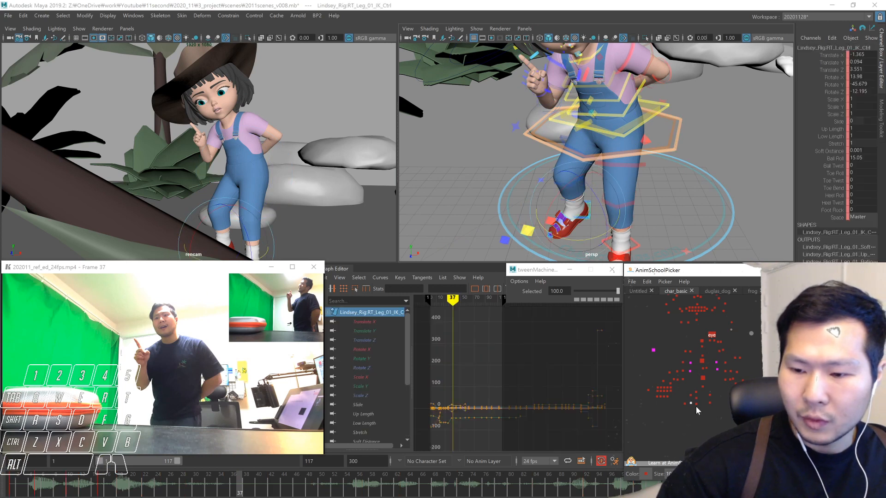
{"action": "key", "text": "alt+comma"}
{"action": "key", "text": "alt+comma"}
{"action": "key", "text": "alt+comma"}
{"action": "key", "text": "alt+comma"}
{"action": "key", "text": "alt+comma"}
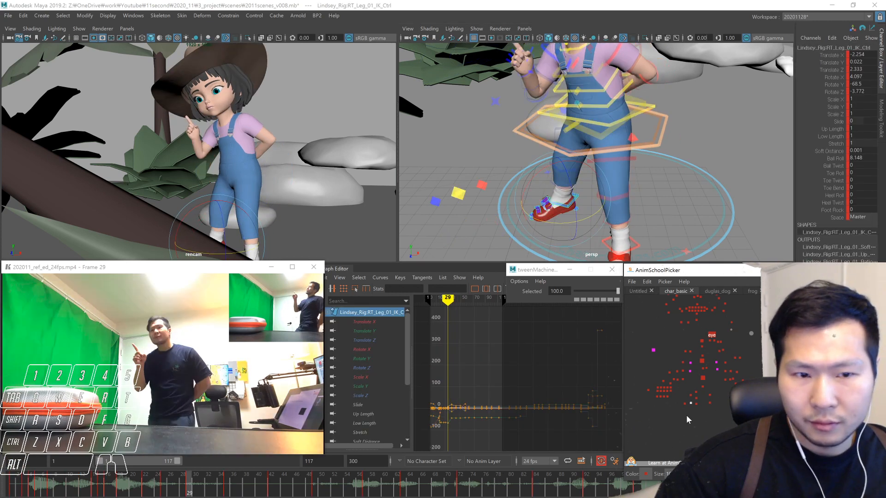
{"action": "key", "text": "alt+period"}
{"action": "key", "text": "alt+period"}
{"action": "key", "text": "alt+period"}
{"action": "key", "text": "alt+period"}
{"action": "key", "text": "alt+period"}
{"action": "key", "text": "alt+period"}
{"action": "key", "text": "alt+period"}
{"action": "key", "text": "alt+period"}
{"action": "key", "text": "alt+period"}
{"action": "key", "text": "alt+period"}
{"action": "key", "text": "alt+period"}
{"action": "key", "text": "alt+period"}
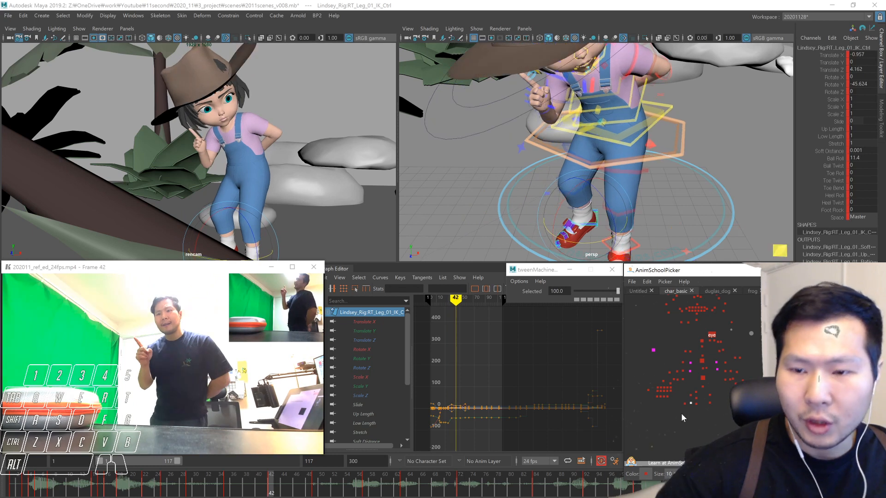
- At frame 35, tween the right leg IK control at 71.7 and replay the foot movement
{"action": "key", "text": "comma"}
{"action": "key", "text": "comma"}
{"action": "key", "text": "period"}
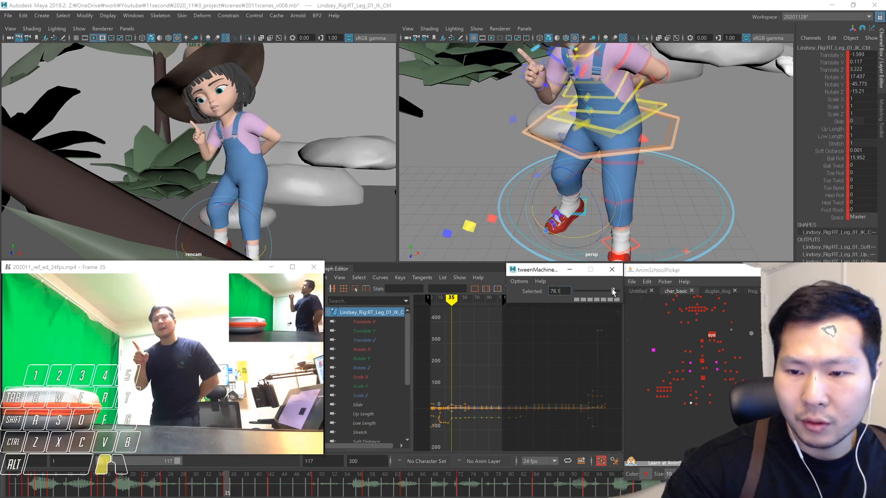
{"action": "left_click", "coordinate": [612, 291]}
{"action": "key", "text": "alt+v"}
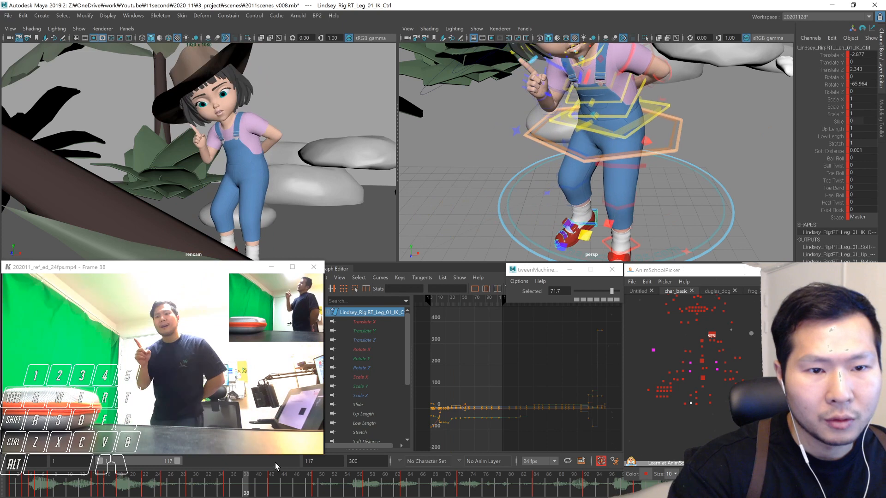
- At frame 38, set the right leg IK control's Ball Roll to 0 and check the foot from another angle
{"action": "left_click", "coordinate": [236, 492]}
{"action": "key", "text": "period"}
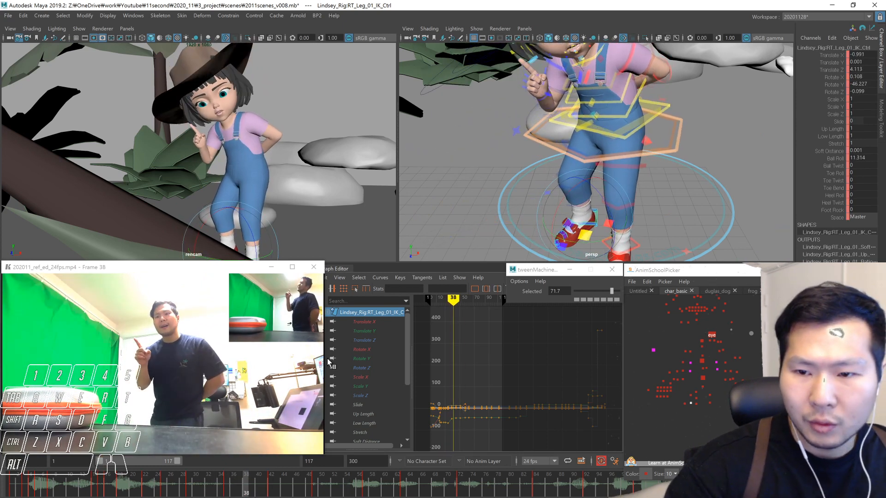
{"action": "type", "text": "0"}
{"action": "key", "text": "Return"}
{"action": "mouse_move", "coordinate": [660, 231]}
{"action": "left_mouse_down", "text": "alt"}
{"action": "mouse_move", "coordinate": [644, 221]}
{"action": "mouse_move", "coordinate": [659, 228]}
{"action": "left_mouse_up", "text": "alt"}
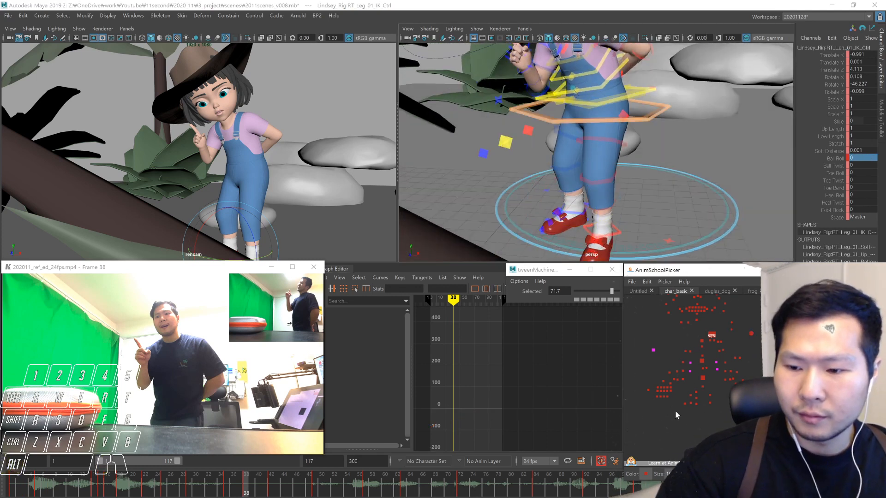
- At frame 38, tween the right leg IK control's translate and rotate channels at -100 and scrub through the movement up to it
{"action": "left_click", "coordinate": [689, 401]}
{"action": "left_click_drag", "start_coordinate": [830, 92], "coordinate": [831, 55]}
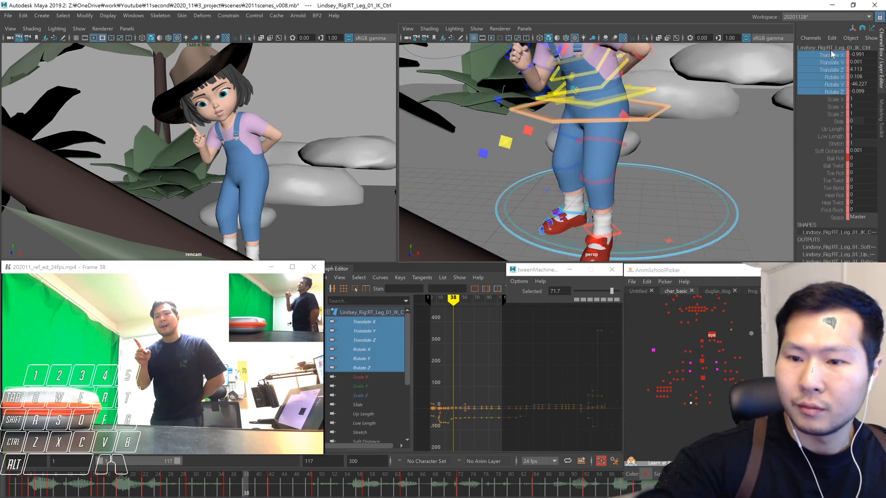
{"action": "left_click_drag", "start_coordinate": [612, 291], "coordinate": [529, 299]}
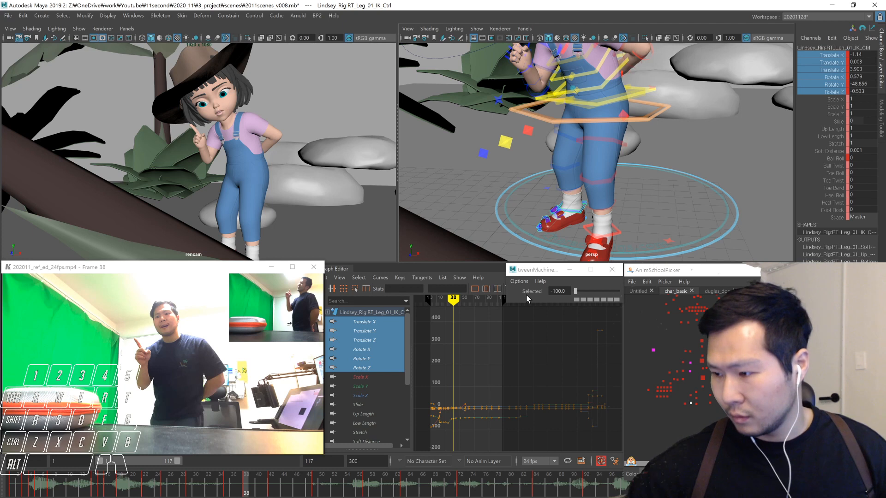
{"action": "left_click", "coordinate": [106, 490]}
{"action": "left_click_drag", "start_coordinate": [106, 491], "coordinate": [246, 493]}
- Examine the right leg's movement frame by frame from frame 38 to 64 and replay the animation to about frame 73
{"action": "left_click", "coordinate": [696, 405]}
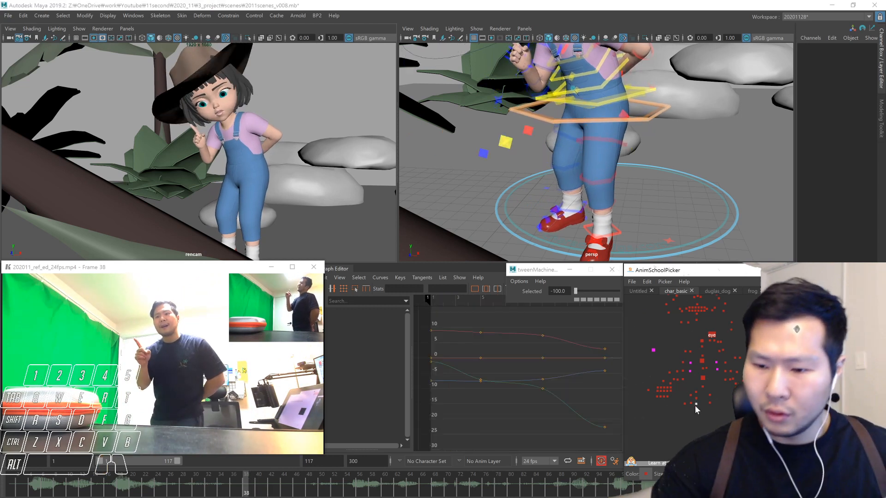
{"action": "left_click", "coordinate": [690, 404]}
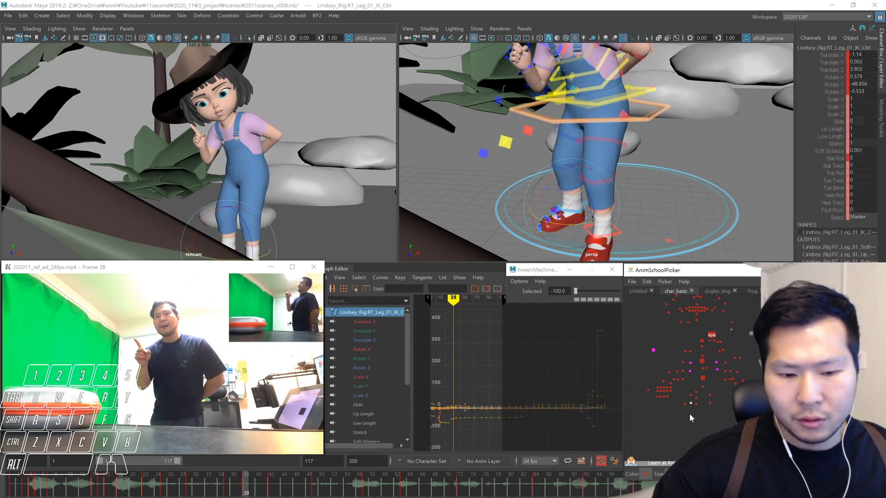
{"action": "key", "text": "period"}
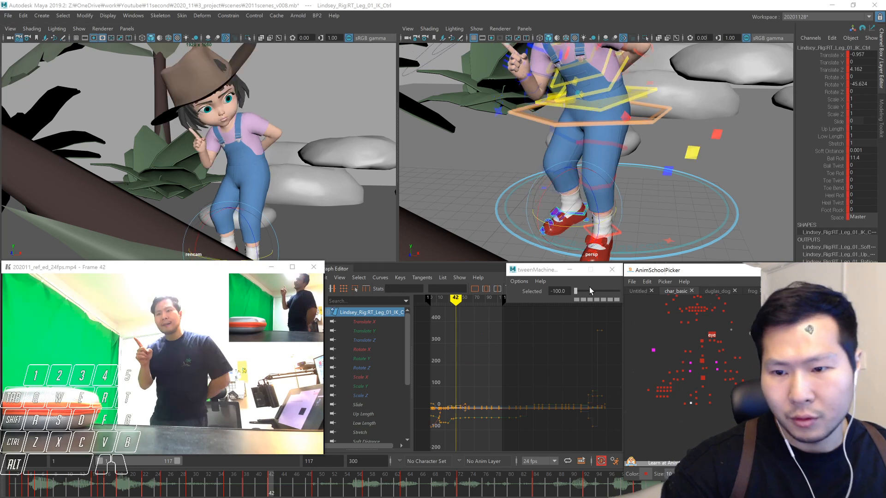
{"action": "key", "text": "alt+period"}
{"action": "key", "text": "alt+period"}
{"action": "key", "text": "alt+period"}
{"action": "key", "text": "alt+period"}
{"action": "key", "text": "alt+period"}
{"action": "key", "text": "alt+period"}
{"action": "key", "text": "alt+period"}
{"action": "key", "text": "alt+period"}
{"action": "key", "text": "alt+period"}
{"action": "key", "text": "alt+period"}
{"action": "key", "text": "alt+period"}
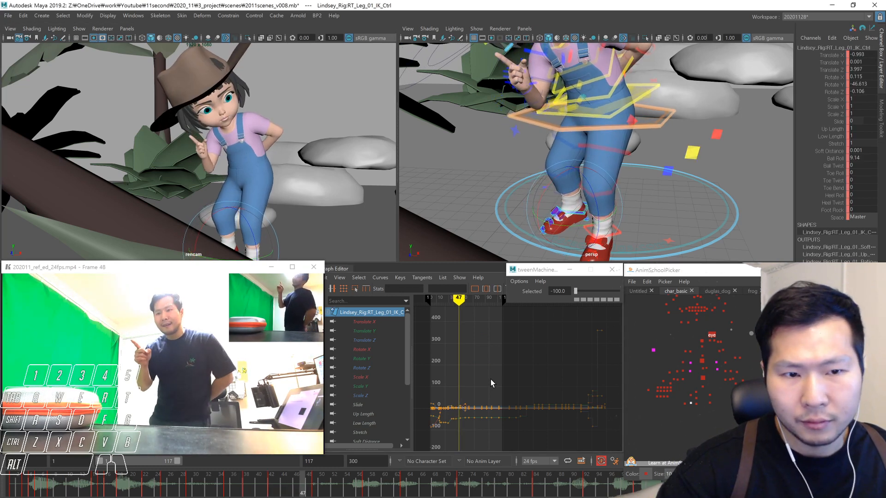
{"action": "key", "text": "alt+period"}
{"action": "key", "text": "alt+period"}
{"action": "key", "text": "alt+period"}
{"action": "key", "text": "alt+period"}
{"action": "key", "text": "alt+period"}
{"action": "key", "text": "alt+period"}
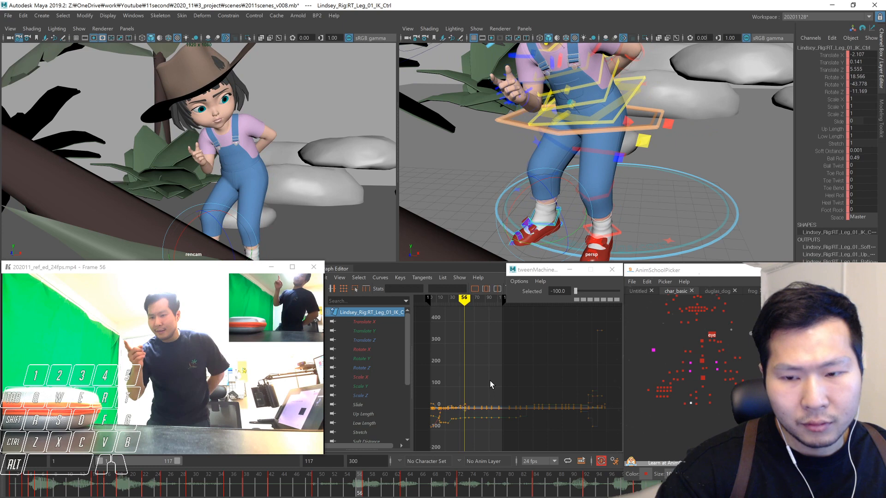
{"action": "key", "text": "alt+period"}
{"action": "key", "text": "alt+period"}
{"action": "key", "text": "alt+period"}
{"action": "key", "text": "alt+period"}
{"action": "key", "text": "alt+period"}
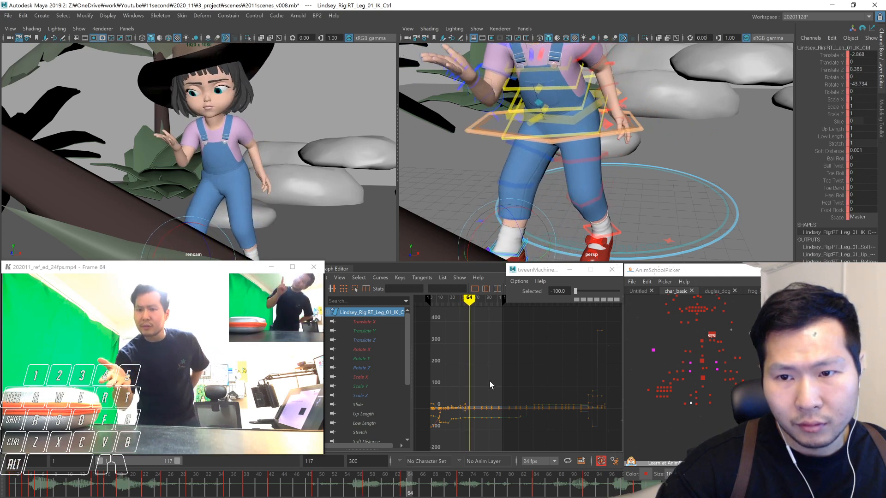
{"action": "left_click_drag", "start_coordinate": [273, 486], "coordinate": [270, 453]}
{"action": "key", "text": "alt+v"}
{"action": "key", "text": "alt+v"}
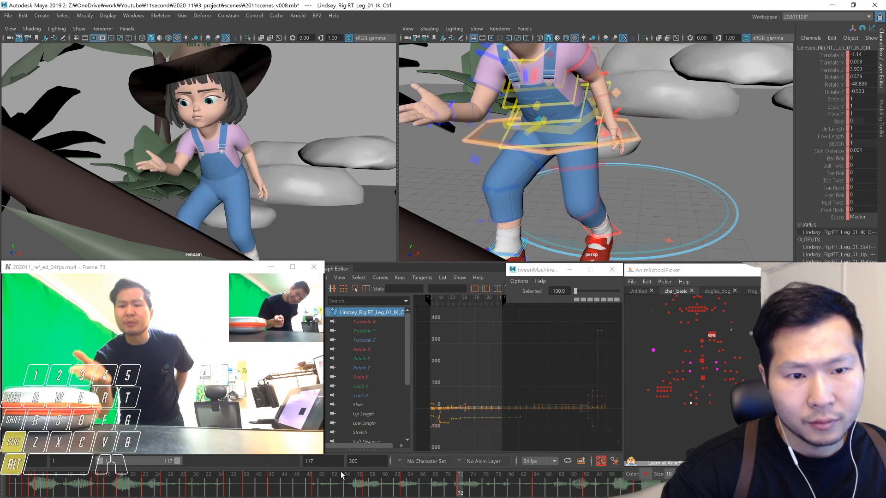
{"action": "left_click", "coordinate": [274, 486]}
{"action": "left_click_drag", "start_coordinate": [274, 485], "coordinate": [316, 485]}
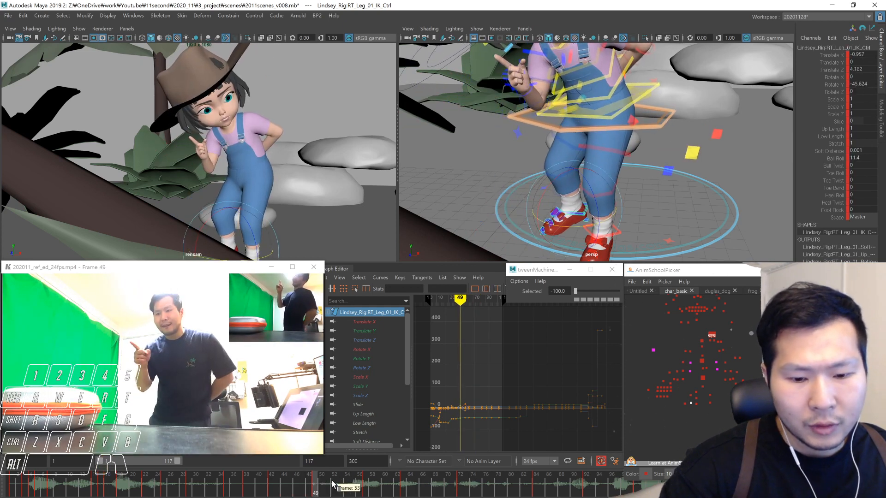
- Select the right leg's pole vector and IK controls, move their frame 49 keys to frame 46, and retime the following keys earlier
{"action": "left_click", "coordinate": [663, 390]}
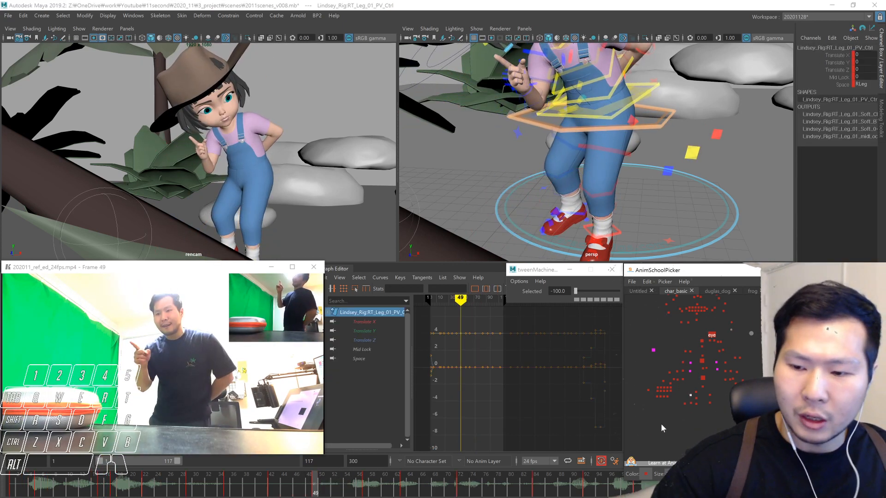
{"action": "left_click_drag", "start_coordinate": [691, 416], "coordinate": [689, 416]}
{"action": "left_click", "coordinate": [315, 482], "text": "shift"}
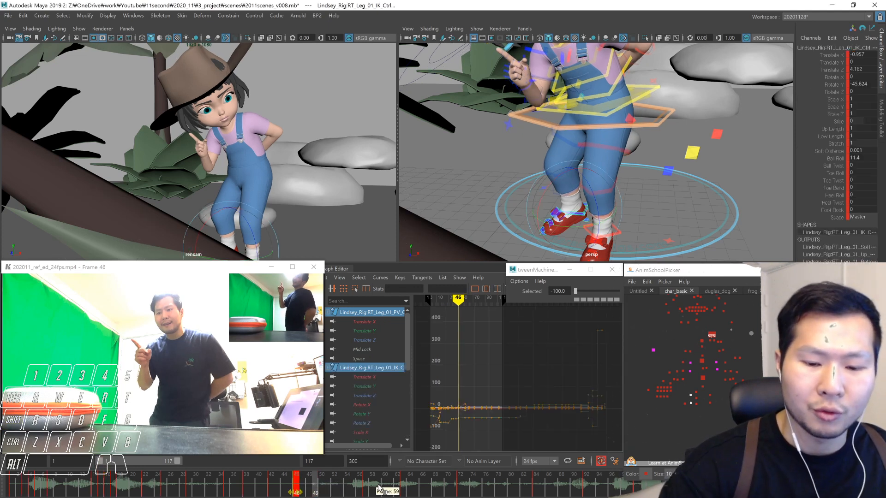
{"action": "left_click", "coordinate": [335, 492]}
{"action": "left_click", "coordinate": [366, 492], "text": "shift"}
{"action": "left_click_drag", "start_coordinate": [365, 492], "coordinate": [8, 496]}
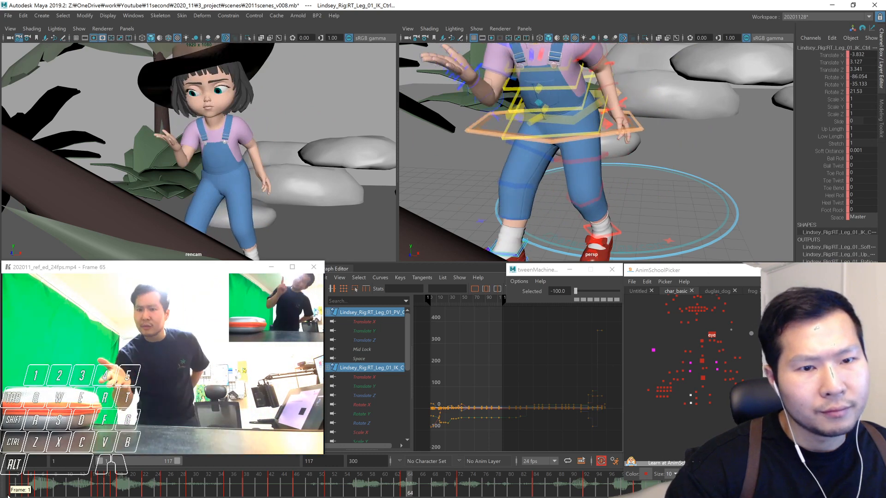
- Replay the animation and step through the right leg's retimed movement between about frames 43 and 63
{"action": "key", "text": "alt+v"}
{"action": "left_click_drag", "start_coordinate": [278, 492], "coordinate": [312, 493]}
{"action": "key", "text": "comma"}
{"action": "key", "text": "1"}
{"action": "key", "text": "2"}
{"action": "key", "text": "2"}
{"action": "key", "text": "alt+2"}
{"action": "key", "text": "alt+2"}
{"action": "key", "text": "alt+2"}
{"action": "key", "text": "alt+2"}
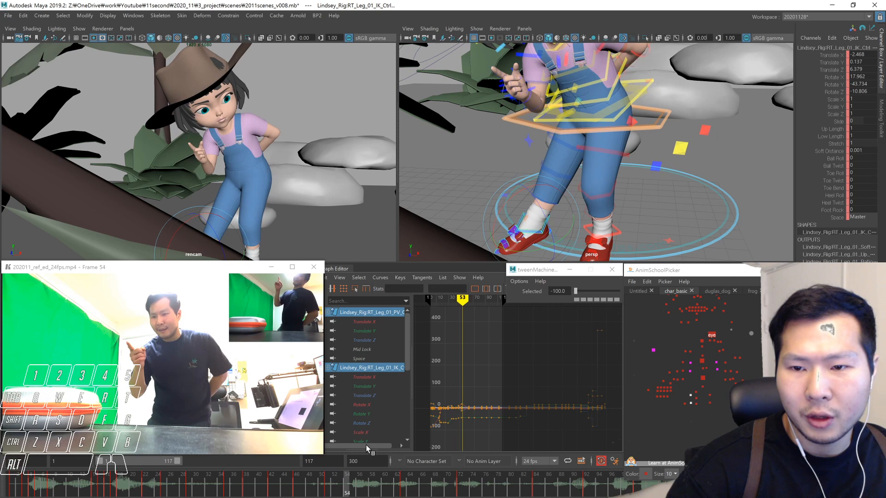
{"action": "key", "text": "2"}
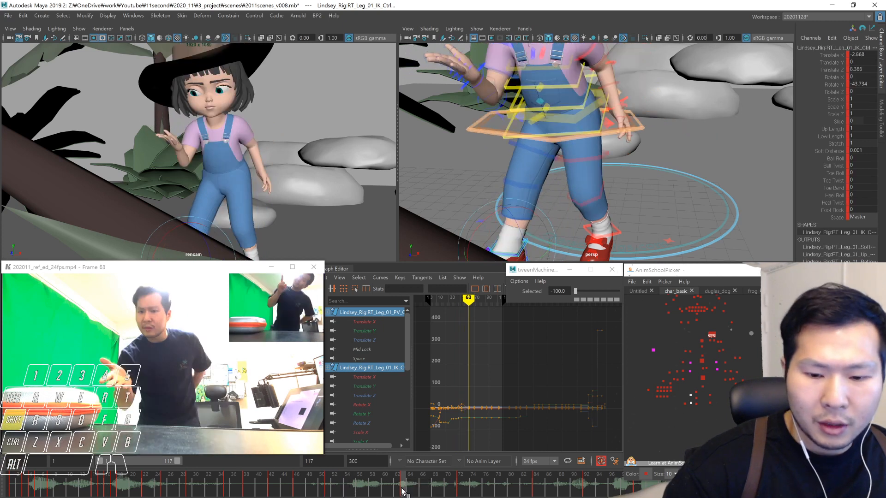
- Move the frame 63 keys of both right leg controls to frame 55 and check the step back to frame 42
{"action": "left_click_drag", "start_coordinate": [381, 494], "coordinate": [355, 490]}
{"action": "left_click_drag", "start_coordinate": [292, 486], "coordinate": [354, 483]}
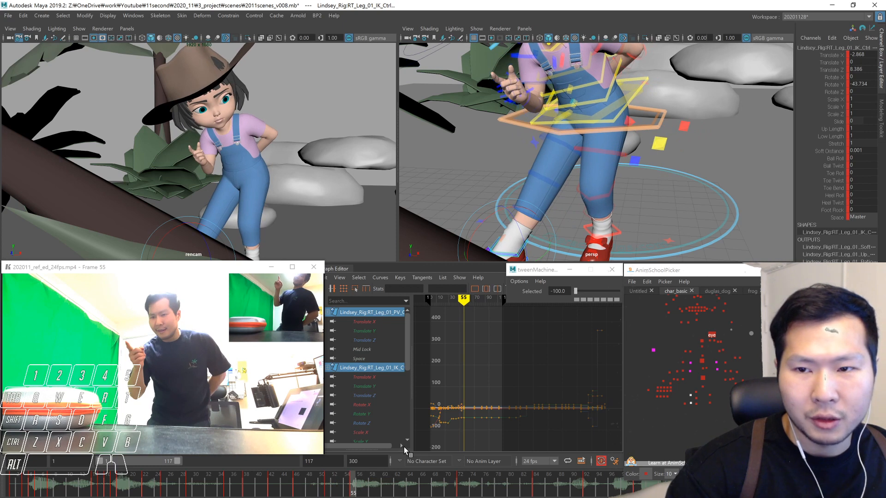
{"action": "key", "text": "1"}
{"action": "key", "text": "1"}
{"action": "key", "text": "1"}
{"action": "key", "text": "1"}
{"action": "key", "text": "2"}
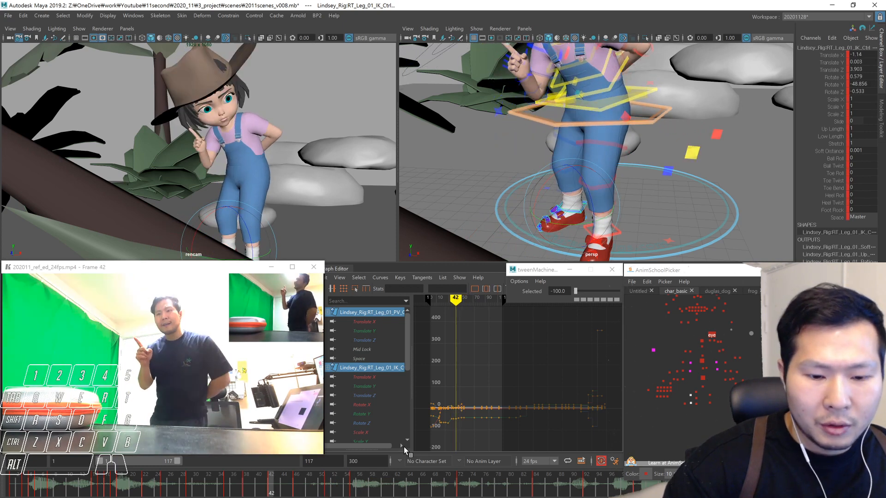
- In the Graph Editor, shift the right leg controls' keys between frames 42 and 55 eight frames later and check frames 43 to 51
{"action": "left_click_drag", "start_coordinate": [467, 386], "coordinate": [447, 424]}
{"action": "key", "text": "f"}
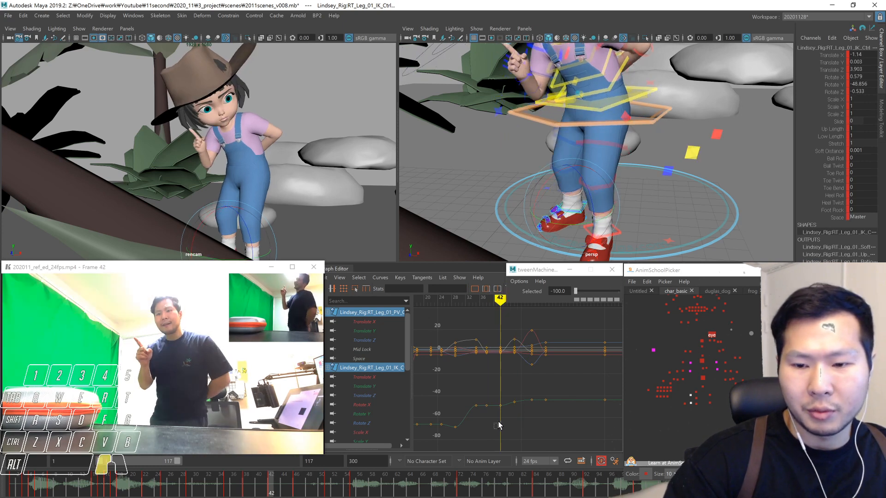
{"action": "left_click_drag", "start_coordinate": [568, 324], "coordinate": [570, 324]}
{"action": "middle_click_drag", "start_coordinate": [534, 416], "coordinate": [562, 414], "text": "shift"}
{"action": "key", "text": "alt+period"}
{"action": "key", "text": "alt+period"}
{"action": "key", "text": "alt+period"}
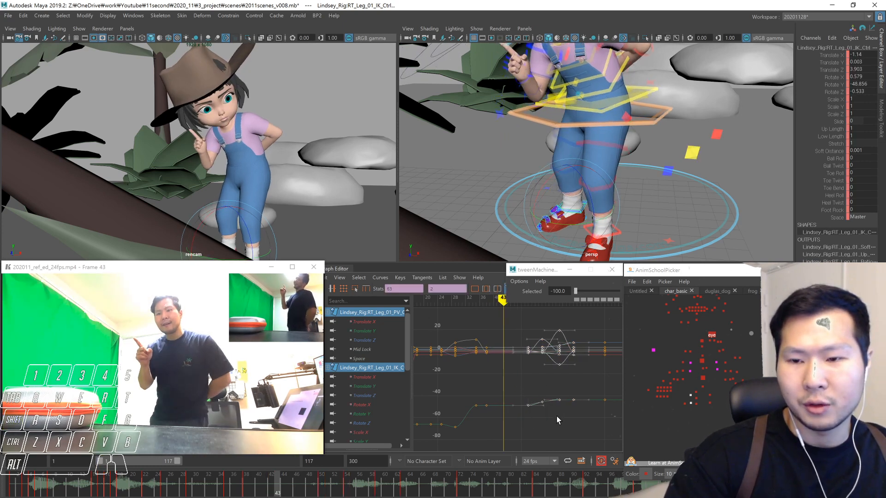
{"action": "key", "text": "alt+period"}
{"action": "key", "text": "alt+period"}
{"action": "key", "text": "alt+period"}
{"action": "key", "text": "alt+period"}
{"action": "key", "text": "alt+period"}
{"action": "key", "text": "alt+period"}
{"action": "key", "text": "alt+period"}
{"action": "key", "text": "alt+period"}
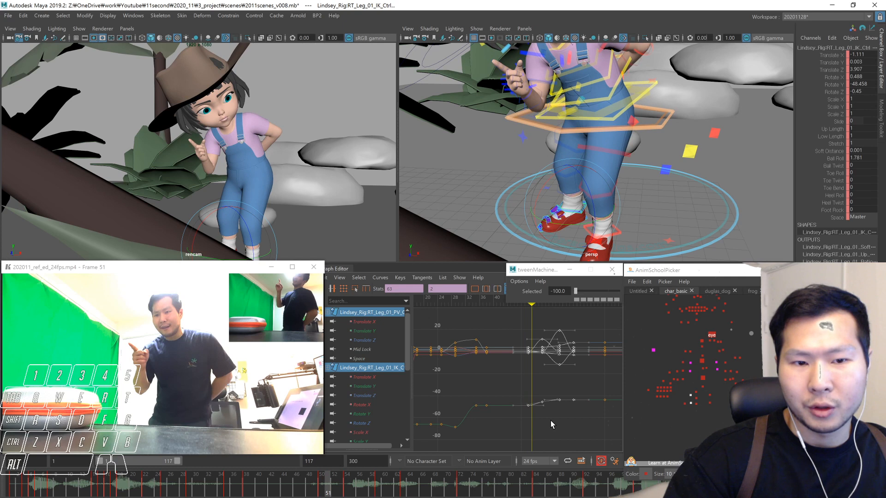
- Examine the right foot's shifted step frame by frame up to frame 58 from behind and from the front
{"action": "key", "text": "alt+comma"}
{"action": "key", "text": "alt+comma"}
{"action": "key", "text": "alt+comma"}
{"action": "key", "text": "alt+comma"}
{"action": "key", "text": "alt+comma"}
{"action": "key", "text": "alt+comma"}
{"action": "key", "text": "alt+comma"}
{"action": "key", "text": "alt+comma"}
{"action": "key", "text": "alt+comma"}
{"action": "key", "text": "alt+comma"}
{"action": "key", "text": "alt+comma"}
{"action": "key", "text": "alt+comma"}
{"action": "key", "text": "alt+comma"}
{"action": "key", "text": "alt+comma"}
{"action": "key", "text": "alt+comma"}
{"action": "left_click_drag", "start_coordinate": [600, 244], "coordinate": [582, 225], "text": "alt"}
{"action": "key", "text": "alt+period"}
{"action": "key", "text": "alt+period"}
{"action": "key", "text": "alt+period"}
{"action": "key", "text": "alt+period"}
{"action": "key", "text": "alt+period"}
{"action": "key", "text": "alt+period"}
{"action": "key", "text": "alt+period"}
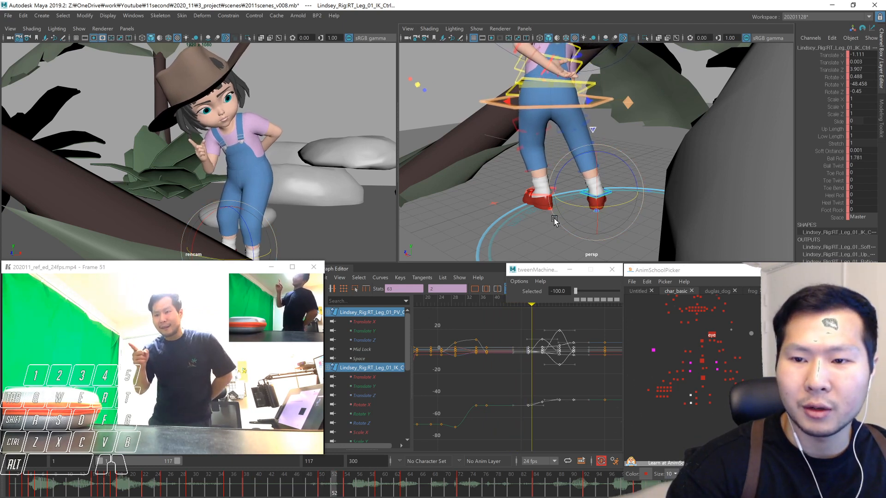
{"action": "key", "text": "alt+period"}
{"action": "key", "text": "alt+period"}
{"action": "key", "text": "alt+period"}
{"action": "key", "text": "alt+period"}
{"action": "key", "text": "alt+period"}
{"action": "key", "text": "alt+period"}
{"action": "key", "text": "alt+period"}
{"action": "mouse_move", "coordinate": [555, 221]}
{"action": "left_mouse_down", "text": "alt"}
{"action": "mouse_move", "coordinate": [528, 232]}
{"action": "mouse_move", "coordinate": [544, 227]}
{"action": "left_mouse_up", "text": "alt"}
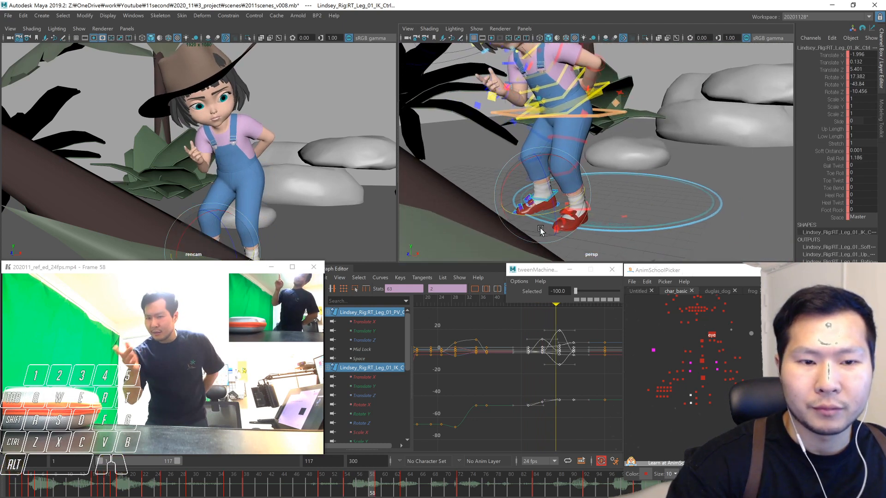
{"action": "key", "text": "alt+comma"}
{"action": "key", "text": "alt+comma"}
{"action": "key", "text": "alt+comma"}
{"action": "key", "text": "alt+comma"}
- Shift the right leg controls' selected step keys two more frames later, so that the first falls on frame 52
{"action": "left_click_drag", "start_coordinate": [258, 477], "coordinate": [341, 476]}
{"action": "key", "text": "e"}
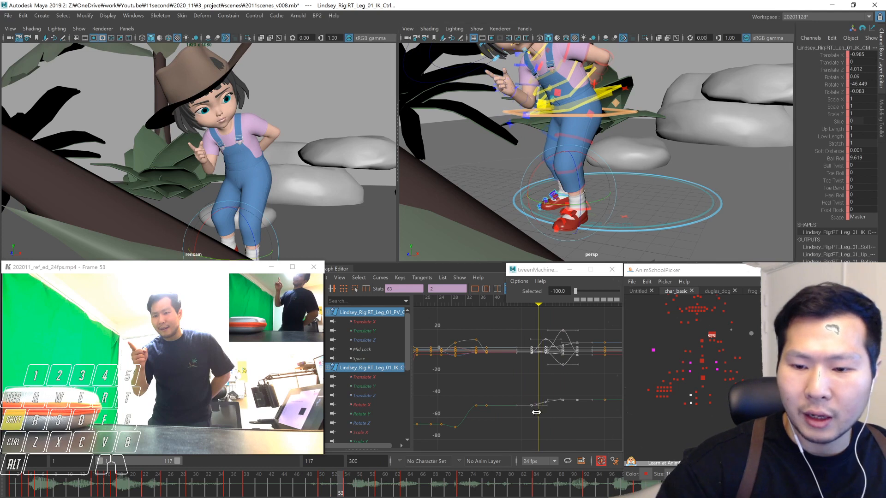
{"action": "left_click_drag", "start_coordinate": [333, 486], "coordinate": [380, 481]}
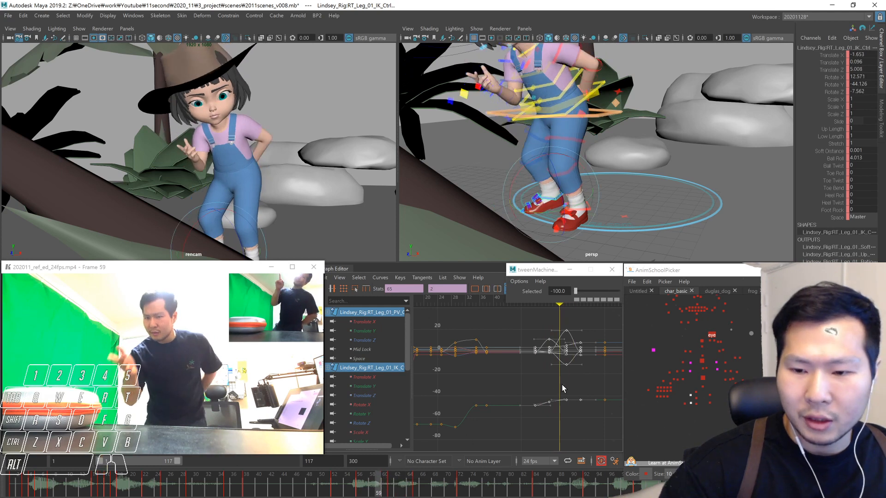
{"action": "key", "text": "period"}
{"action": "key", "text": "period"}
{"action": "key", "text": "comma"}
{"action": "left_click", "coordinate": [586, 377]}
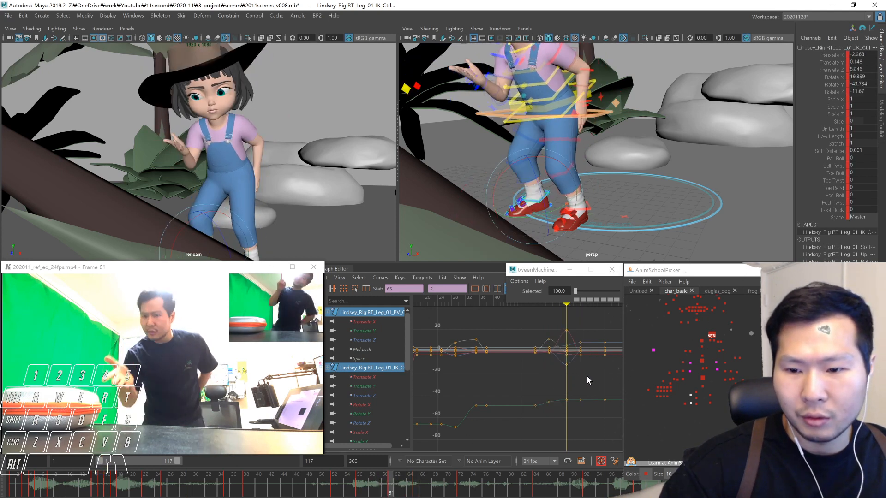
- Move the right leg controls' ball roll pose to frame 54, the lifted-foot pose to frame 57 and the end pose to frame 60
{"action": "key", "text": "comma"}
{"action": "key", "text": "comma"}
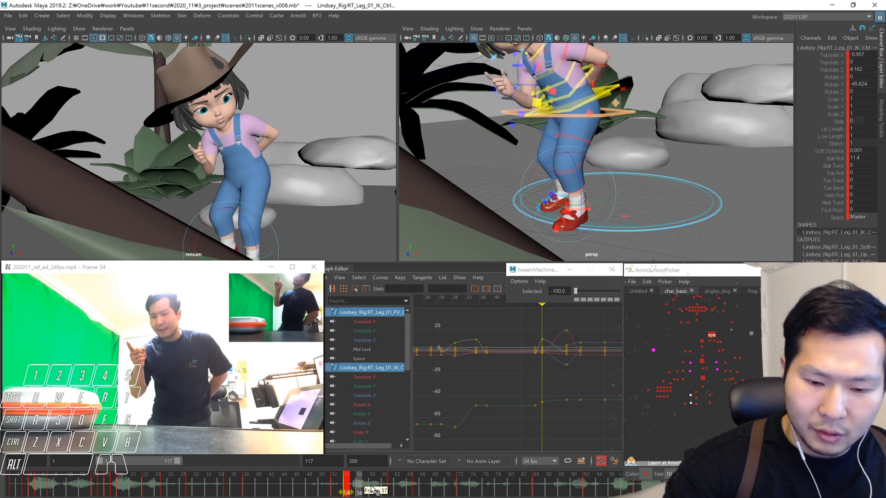
{"action": "left_click", "coordinate": [391, 491], "text": "shift"}
{"action": "mouse_move", "coordinate": [390, 492]}
{"action": "left_mouse_down"}
{"action": "mouse_move", "coordinate": [366, 493]}
{"action": "mouse_move", "coordinate": [384, 493]}
{"action": "left_mouse_up"}
{"action": "left_click", "coordinate": [416, 492], "text": "shift"}
{"action": "left_click_drag", "start_coordinate": [302, 494], "coordinate": [393, 493]}
- Examine the right foot's landing frame by frame between frames 58 and 62
{"action": "key", "text": "alt+period"}
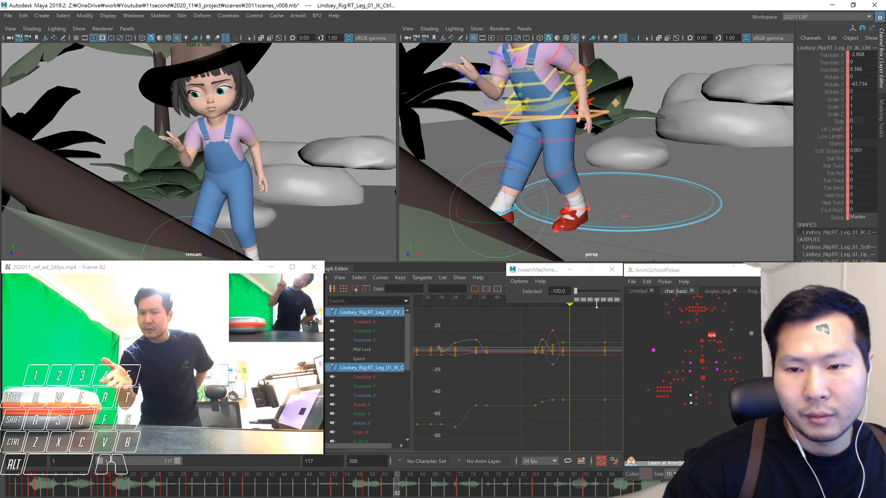
{"action": "key", "text": "alt+comma"}
{"action": "key", "text": "alt+comma"}
{"action": "key", "text": "alt+comma"}
{"action": "key", "text": "alt+comma"}
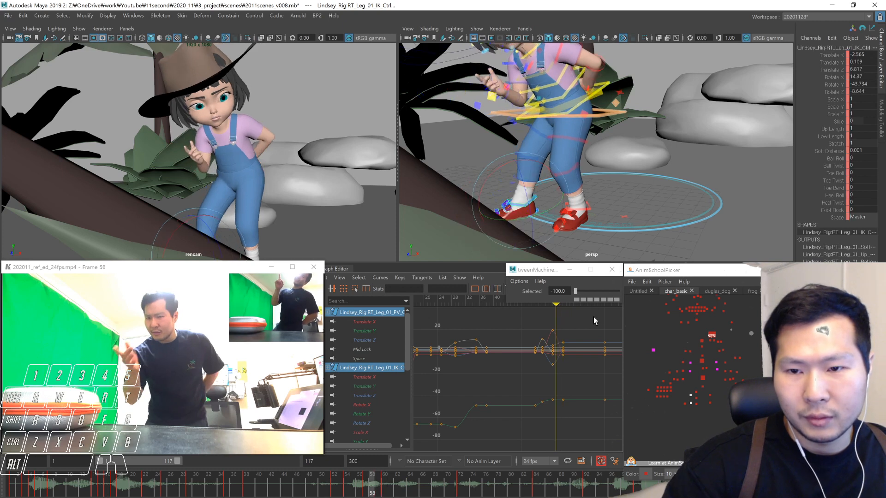
{"action": "key", "text": "alt+period"}
{"action": "key", "text": "alt+period"}
{"action": "key", "text": "alt+period"}
{"action": "key", "text": "alt+period"}
{"action": "key", "text": "alt+period"}
{"action": "key", "text": "alt+comma"}
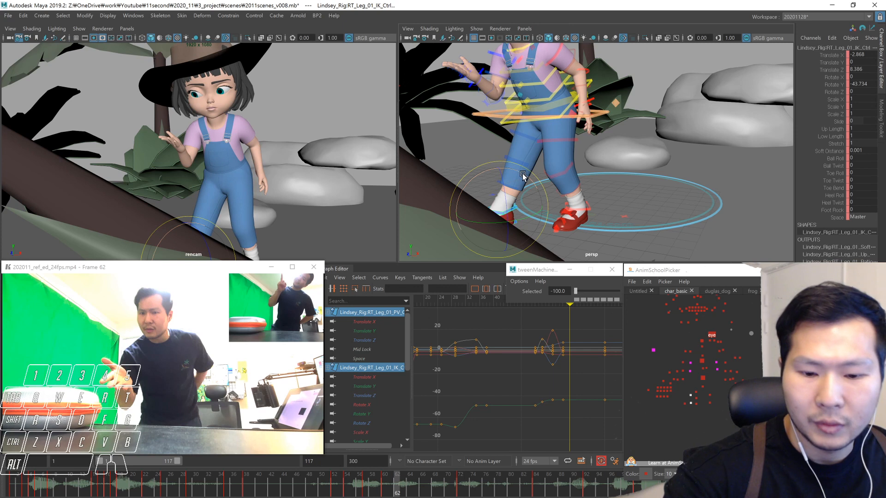
- Pose the right leg IK control at frame 62 with Rotate X about -37.9, and delete the leg controls' keys between frames 54 and 62
{"action": "left_click_drag", "start_coordinate": [539, 209], "coordinate": [557, 234]}
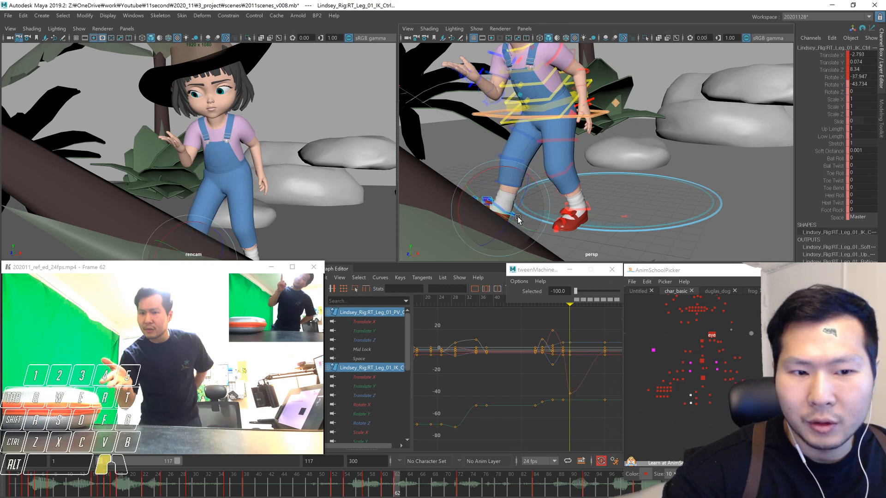
{"action": "key", "text": "comma"}
{"action": "key", "text": "comma"}
{"action": "key", "text": "shift+d"}
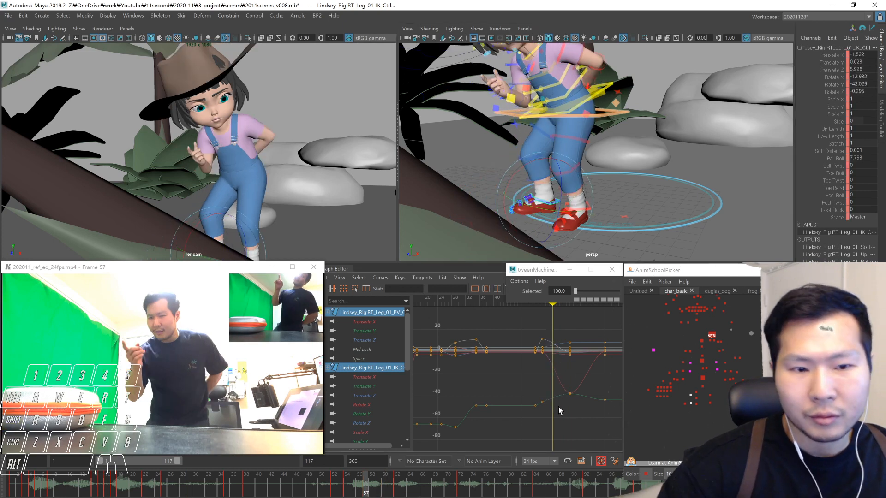
{"action": "key", "text": "alt+comma"}
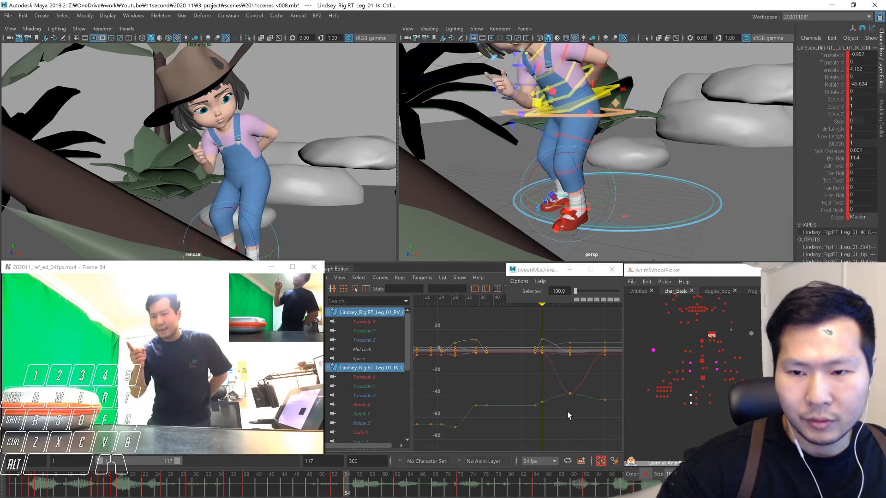
{"action": "key", "text": "alt+comma"}
{"action": "key", "text": "alt+comma"}
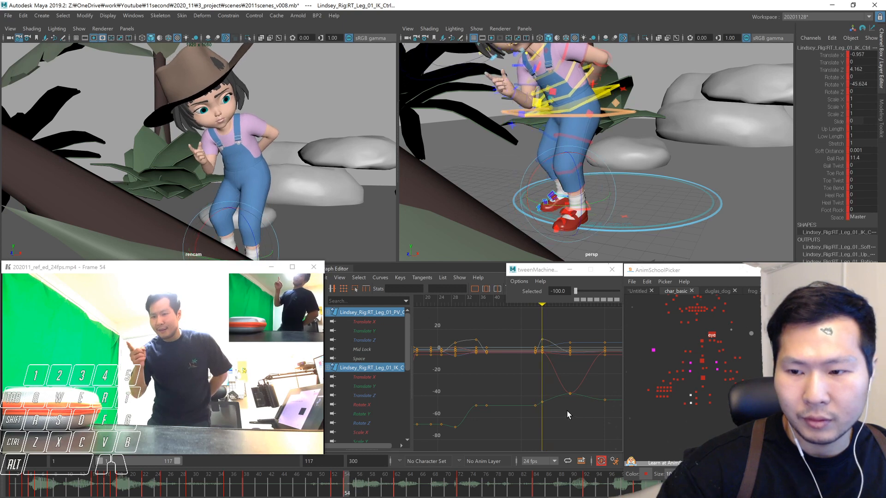
- At frame 54, tween the right leg controls' translate channels at -100 and check the foot movement up to frame 58
{"action": "left_click_drag", "start_coordinate": [848, 69], "coordinate": [841, 56]}
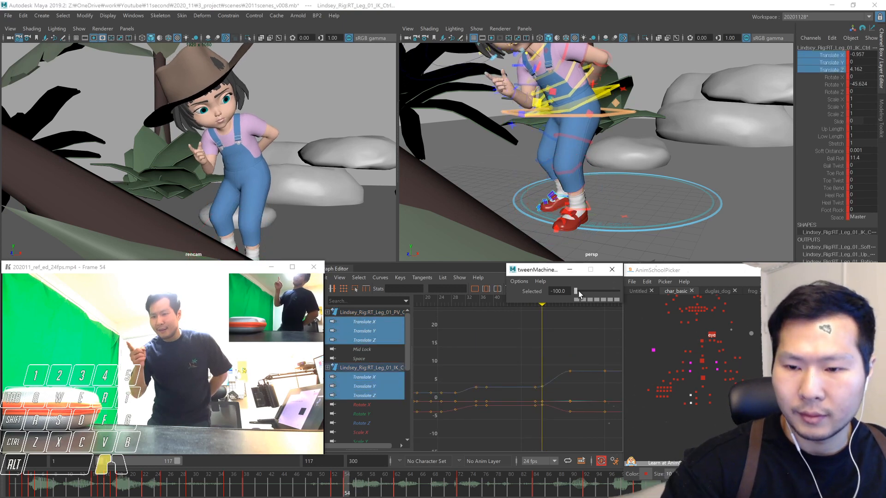
{"action": "key", "text": "alt+period"}
{"action": "key", "text": "alt+period"}
{"action": "key", "text": "alt+period"}
{"action": "key", "text": "alt+period"}
{"action": "key", "text": "alt+period"}
{"action": "key", "text": "alt+period"}
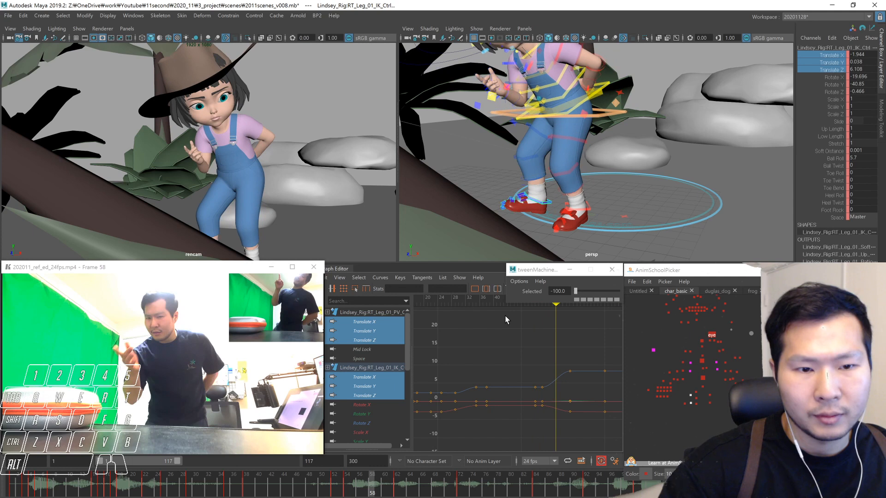
- Play the animation between frames 46 and 62 to review the right foot's step against the reference video
{"action": "left_click", "coordinate": [300, 480]}
{"action": "key", "text": "alt+v"}
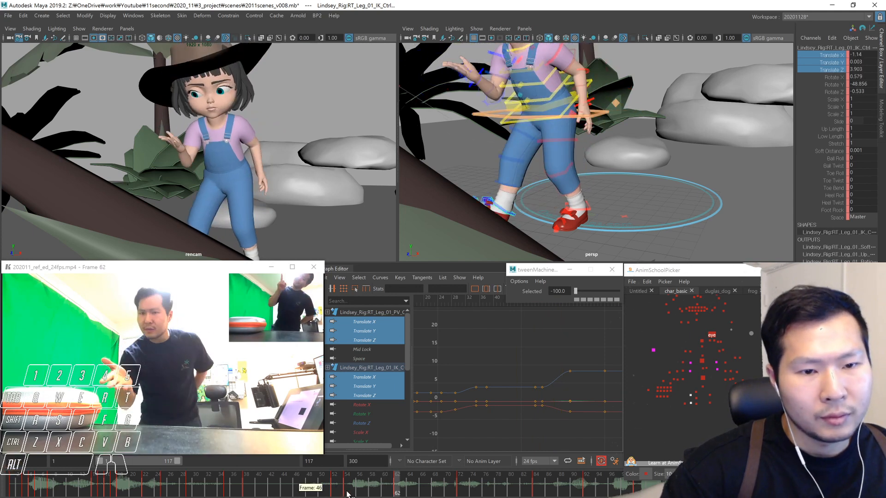
{"action": "left_click_drag", "start_coordinate": [301, 490], "coordinate": [396, 494]}
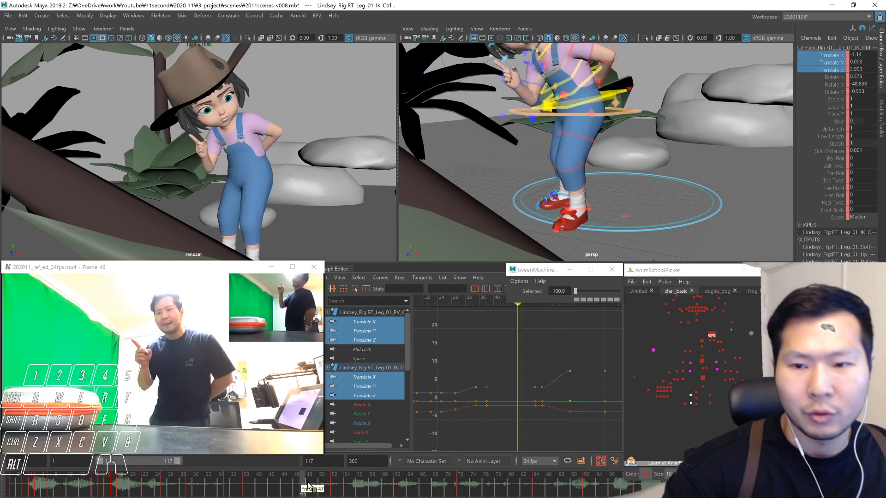
{"action": "key", "text": "alt+v"}
{"action": "key", "text": "alt+v"}
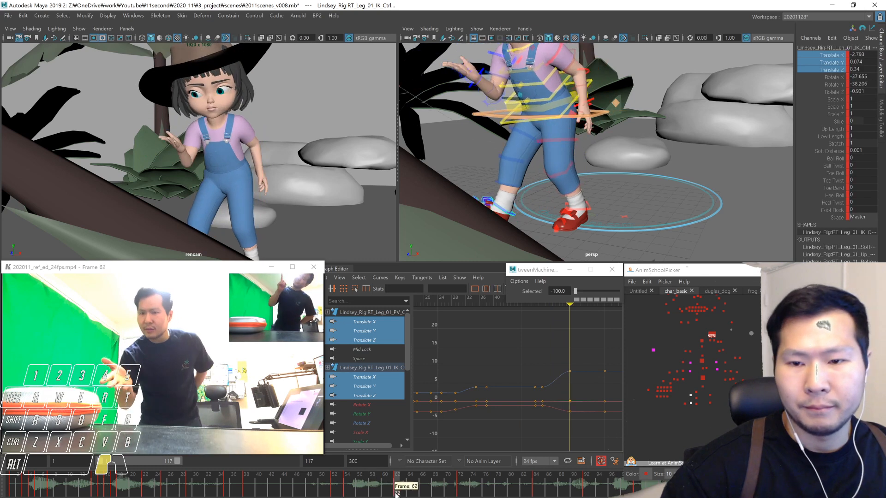
- At frame 64, tween the right leg IK control to 100, then try the same on the right leg pole vector control and undo that
{"action": "left_click", "coordinate": [691, 403]}
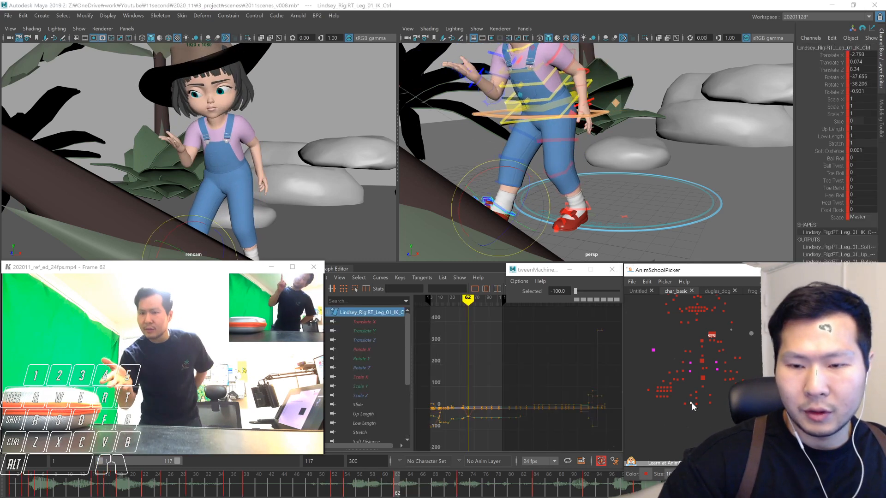
{"action": "key", "text": "alt+period"}
{"action": "key", "text": "alt+period"}
{"action": "left_click_drag", "start_coordinate": [575, 291], "coordinate": [768, 292]}
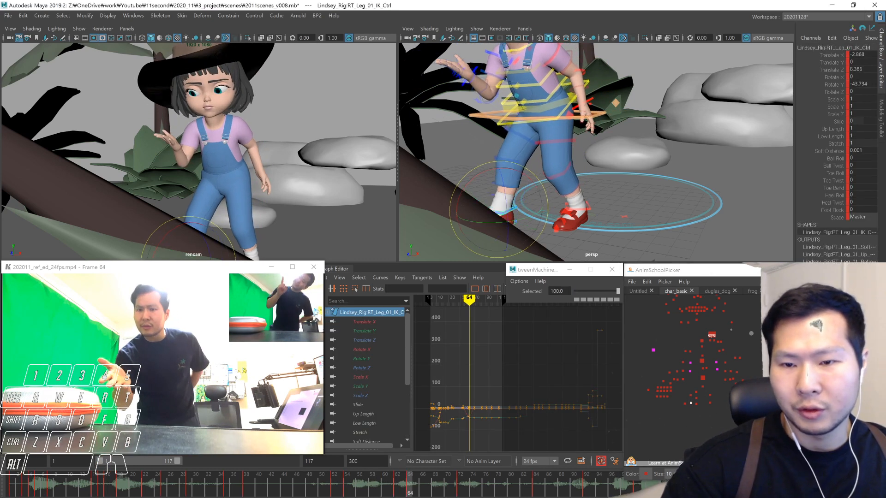
{"action": "left_click", "coordinate": [692, 394]}
{"action": "left_click_drag", "start_coordinate": [617, 292], "coordinate": [677, 290]}
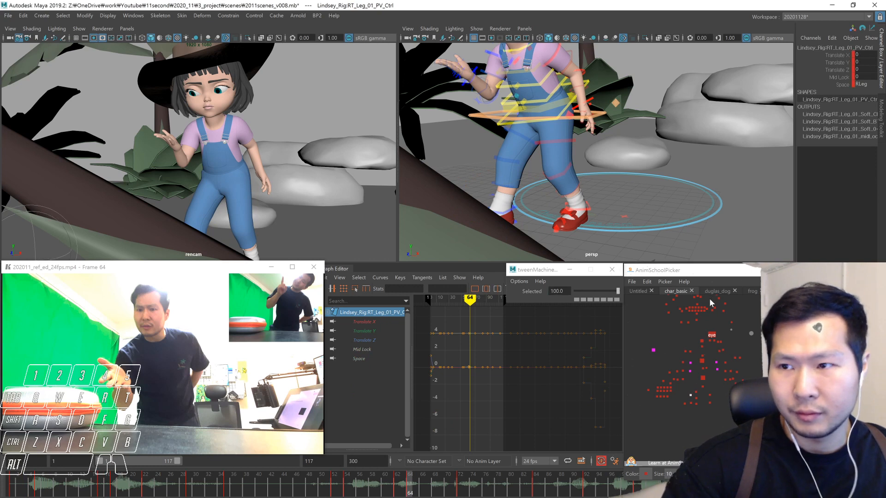
{"action": "key", "text": "ctrl+z"}
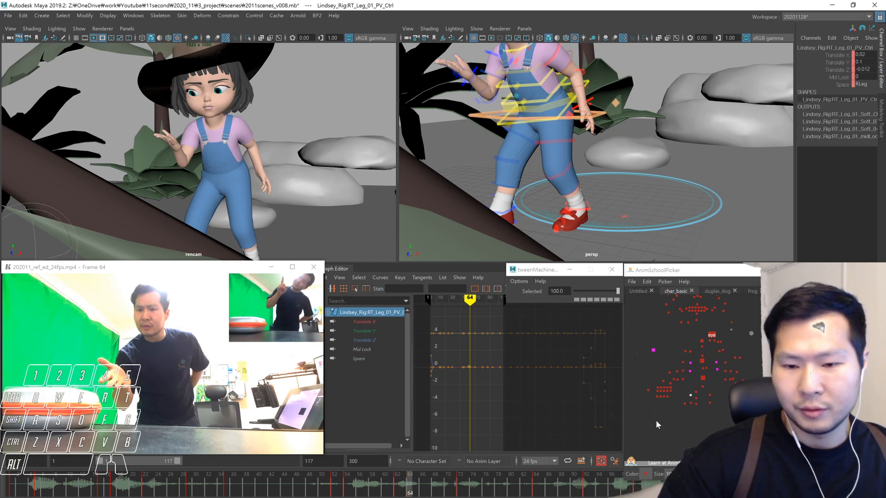
- Play the shot from frame 1 to review the opening body motion against the reference video
{"action": "left_click_drag", "start_coordinate": [11, 484], "coordinate": [37, 484]}
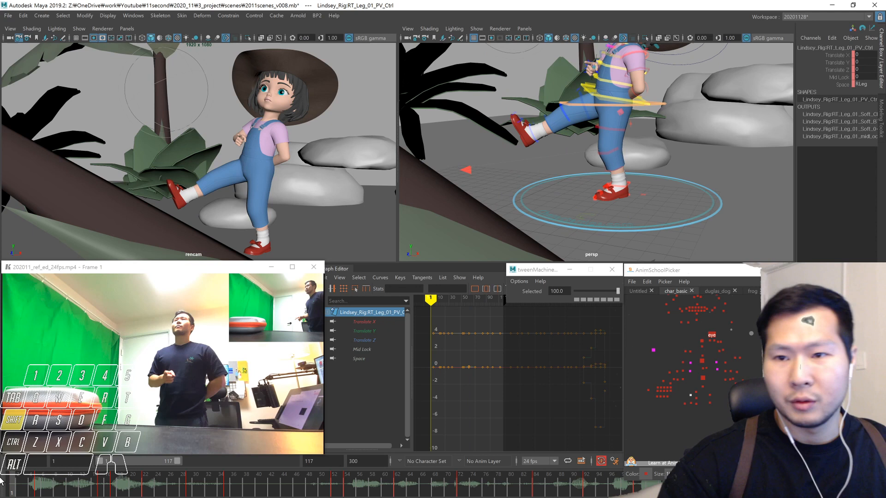
{"action": "key", "text": "alt+comma"}
{"action": "key", "text": "alt+comma"}
{"action": "key", "text": "alt+comma"}
{"action": "key", "text": "alt+comma"}
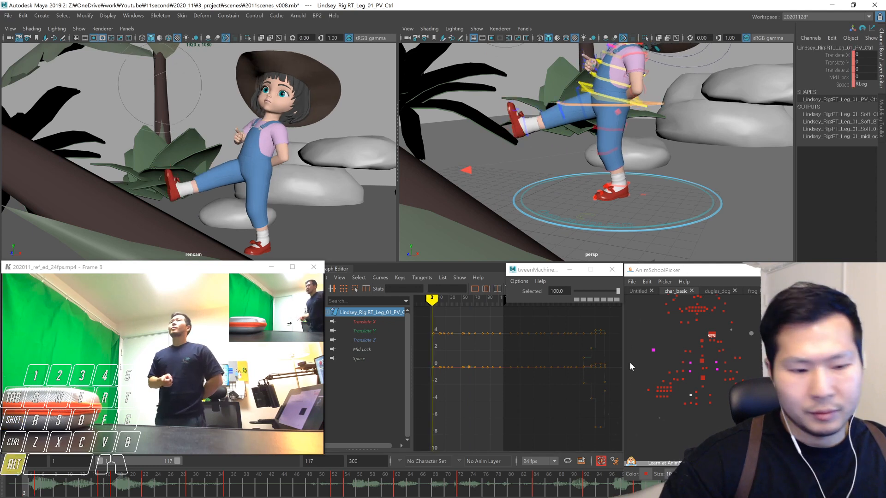
{"action": "key", "text": "alt+v"}
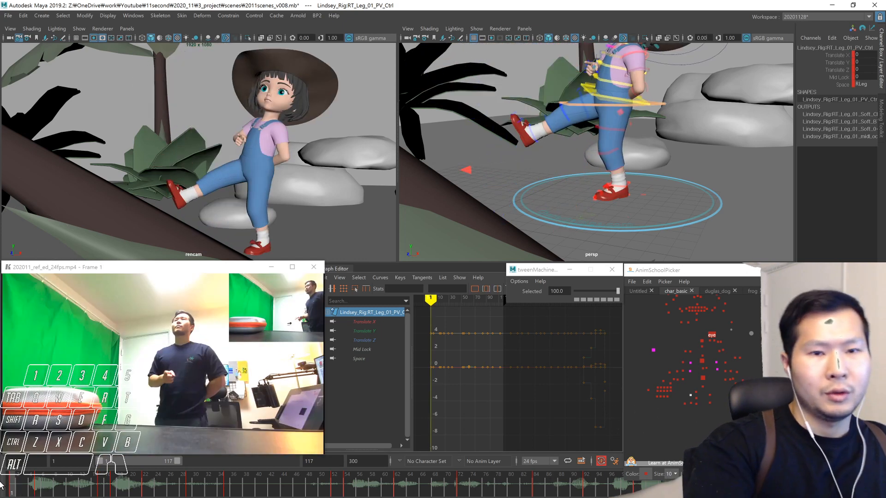
{"action": "key", "text": "alt+v"}
- Select the neck FK control and examine the head motion and neck rotation curves between frames 12 and 18
{"action": "left_click", "coordinate": [701, 341]}
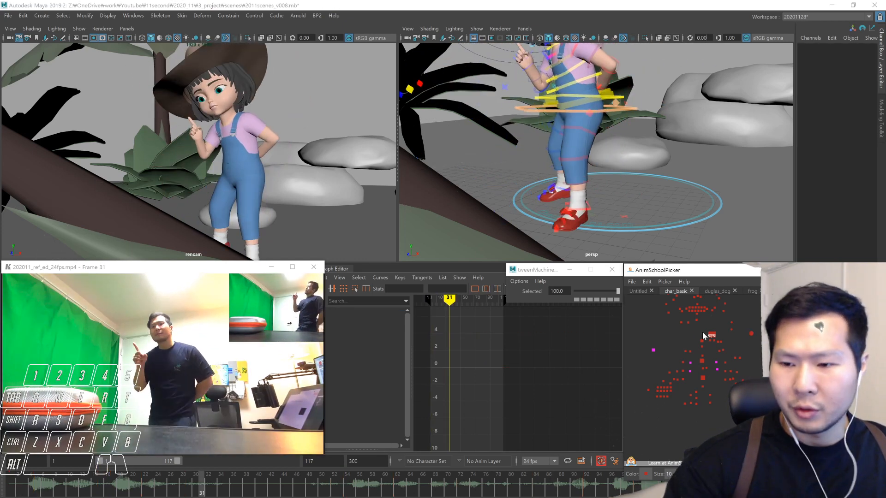
{"action": "left_click_drag", "start_coordinate": [29, 494], "coordinate": [86, 493]}
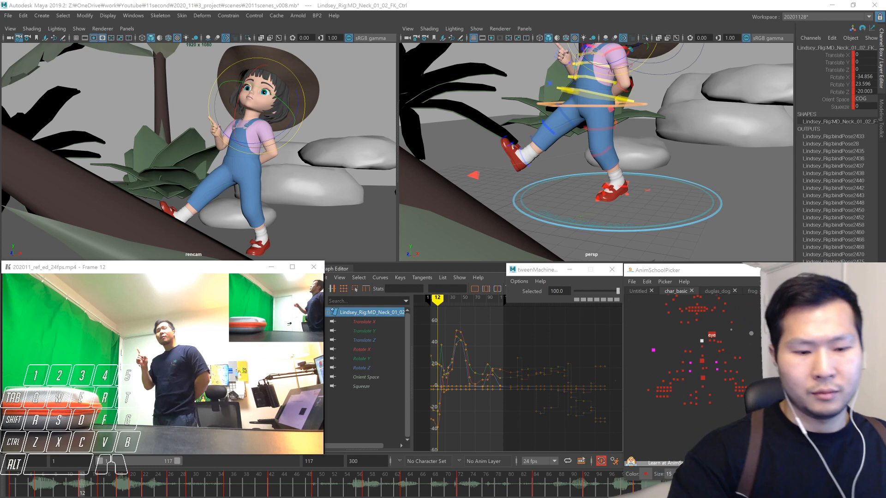
{"action": "left_click_drag", "start_coordinate": [72, 484], "coordinate": [114, 488]}
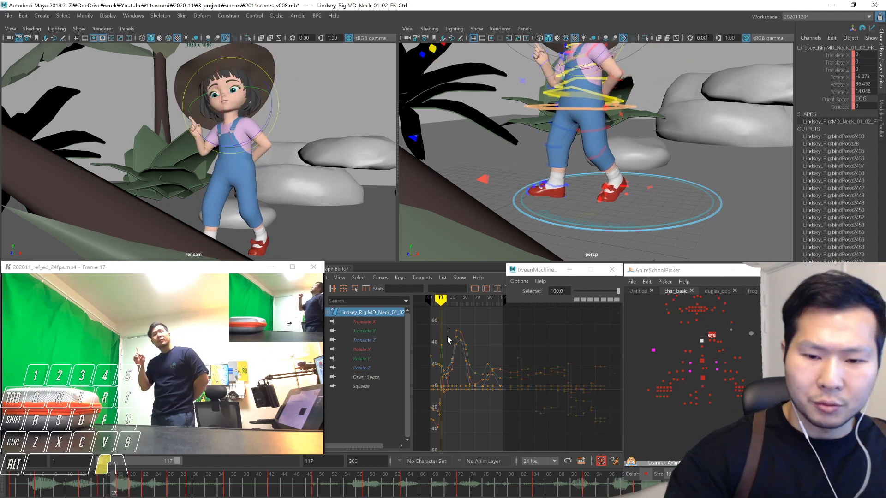
{"action": "left_click_drag", "start_coordinate": [453, 328], "coordinate": [433, 431]}
{"action": "key", "text": "f"}
{"action": "right_click_drag", "start_coordinate": [516, 427], "coordinate": [536, 426], "text": "alt"}
{"action": "left_click", "coordinate": [530, 417]}
{"action": "key", "text": "period"}
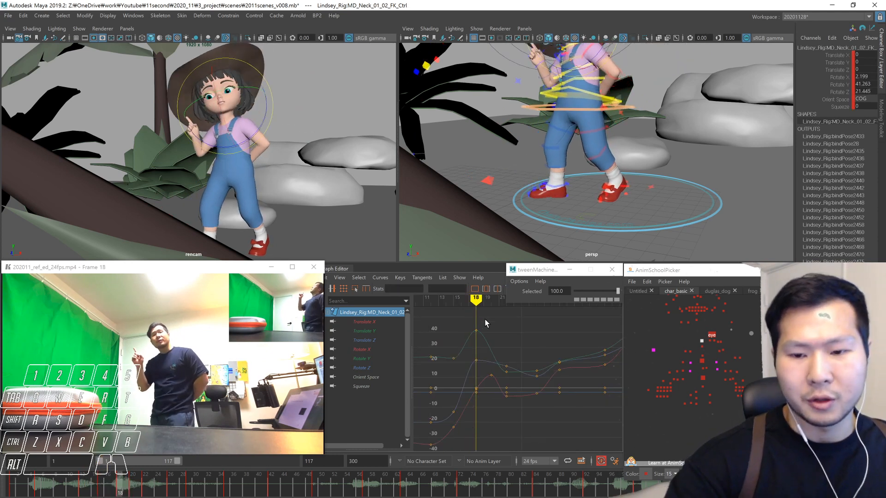
- Try lowering the neck control's frame 18 keys to Rotate Y 30.358 and Rotate Z about 15, play it back, and undo the changes
{"action": "middle_click_drag", "start_coordinate": [477, 383], "coordinate": [477, 392], "text": "shift"}
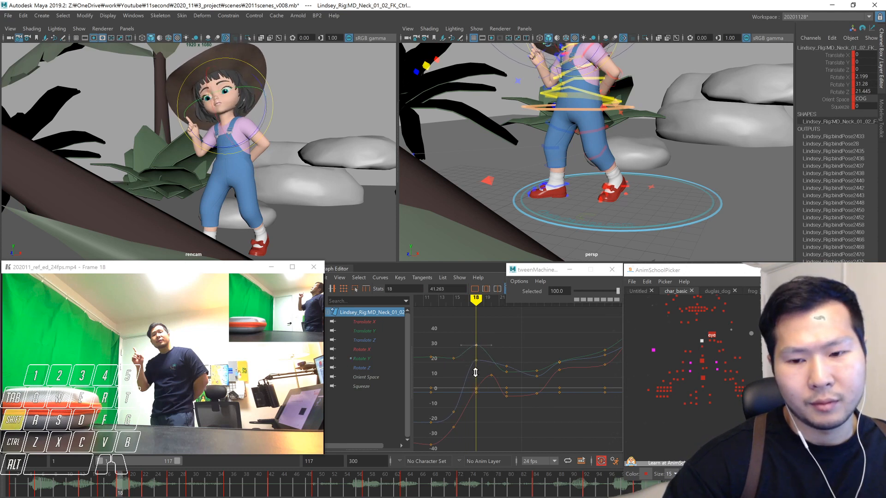
{"action": "middle_click_drag", "start_coordinate": [475, 372], "coordinate": [476, 374], "text": "shift"}
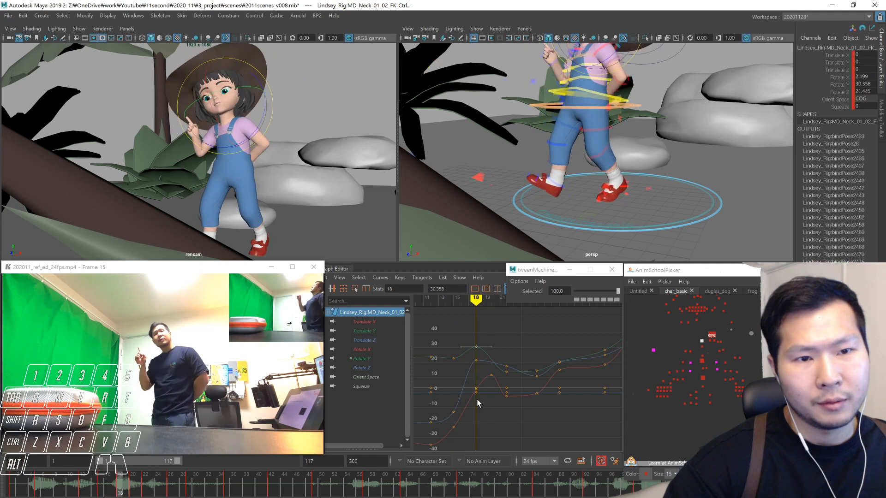
{"action": "left_click", "coordinate": [477, 360]}
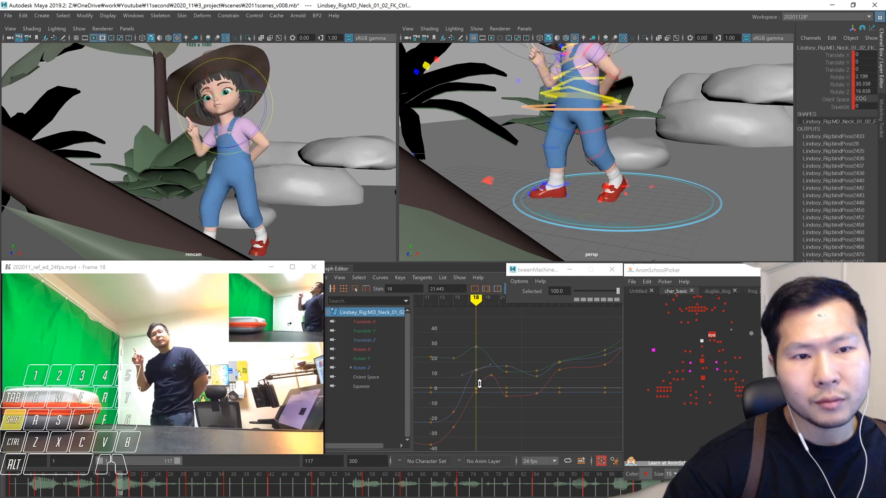
{"action": "left_click", "coordinate": [257, 127]}
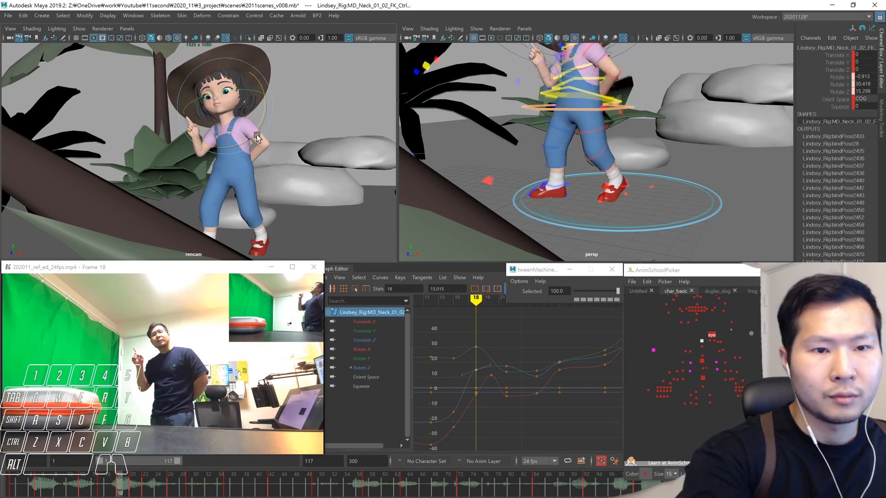
{"action": "key", "text": "alt+v"}
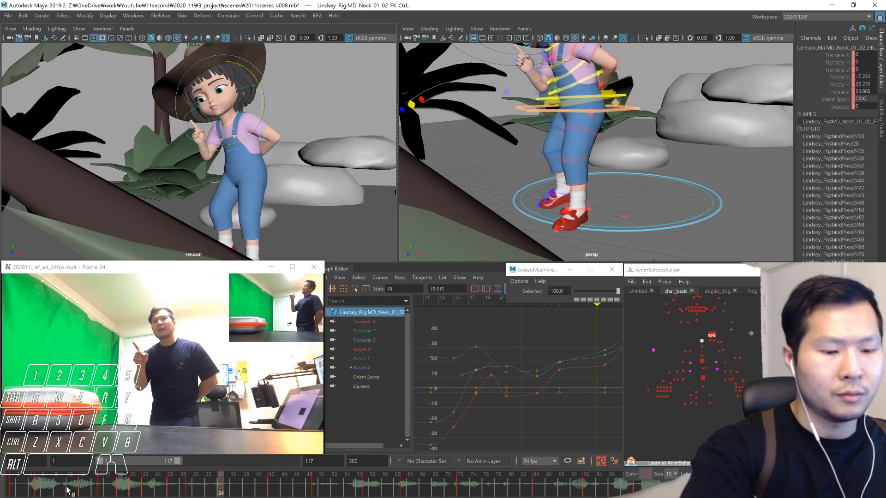
{"action": "left_click", "coordinate": [121, 491]}
{"action": "left_click_drag", "start_coordinate": [121, 494], "coordinate": [61, 491]}
{"action": "key", "text": "ctrl+z"}
{"action": "key", "text": "ctrl+z"}
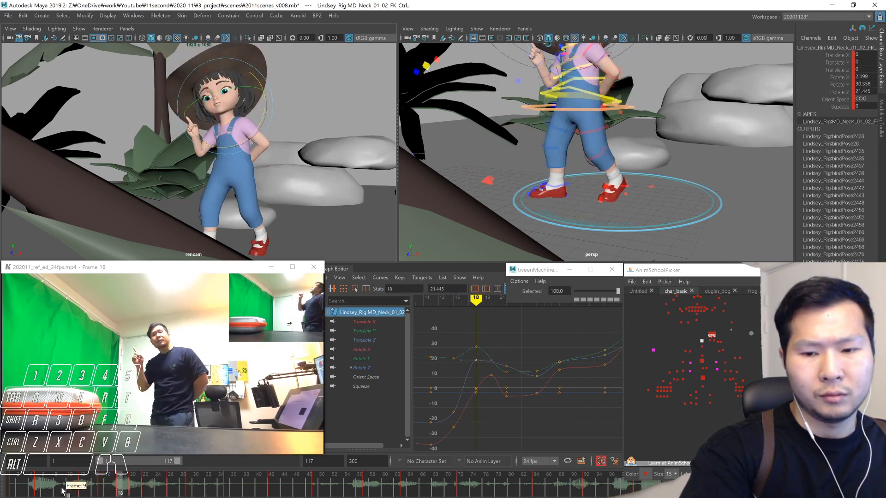
- Key the neck FK control at frame 24 and compare its pose with the neighbouring keys
{"action": "left_click_drag", "start_coordinate": [58, 490], "coordinate": [158, 497]}
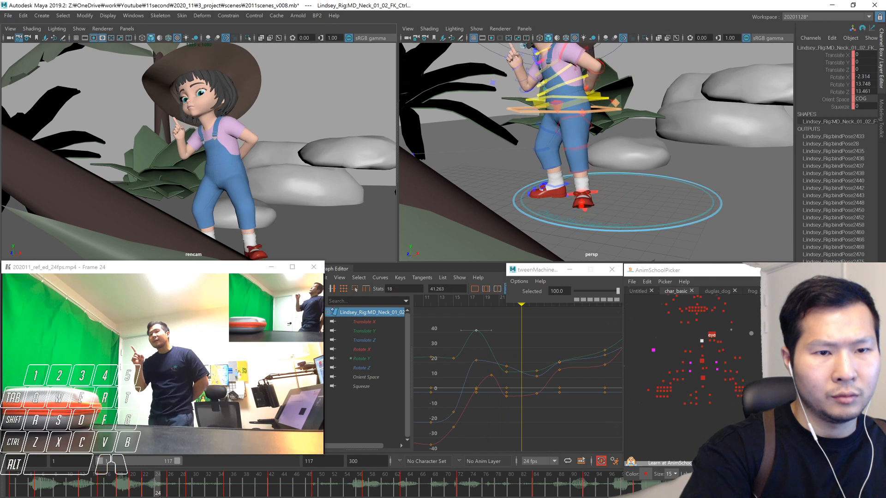
{"action": "key", "text": "s"}
{"action": "key", "text": "comma"}
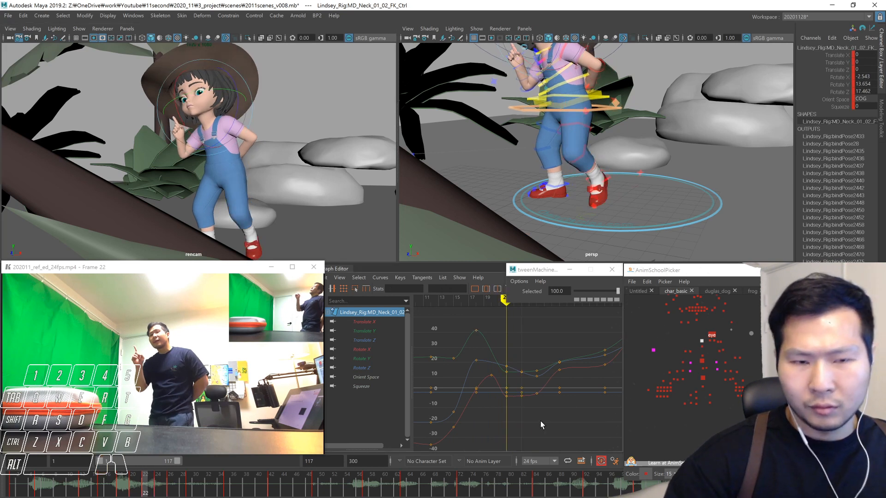
{"action": "key", "text": "comma"}
{"action": "key", "text": "comma"}
{"action": "key", "text": "period"}
{"action": "key", "text": "comma"}
{"action": "key", "text": "period"}
{"action": "key", "text": "period"}
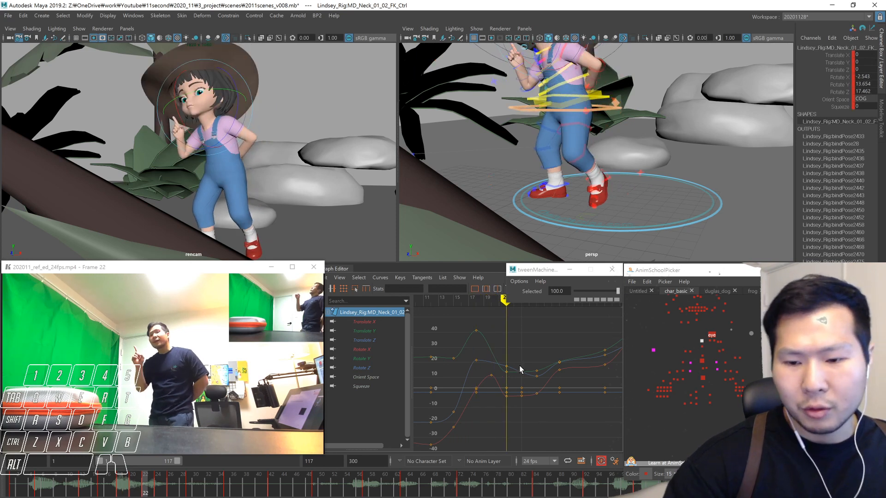
{"action": "key", "text": "period"}
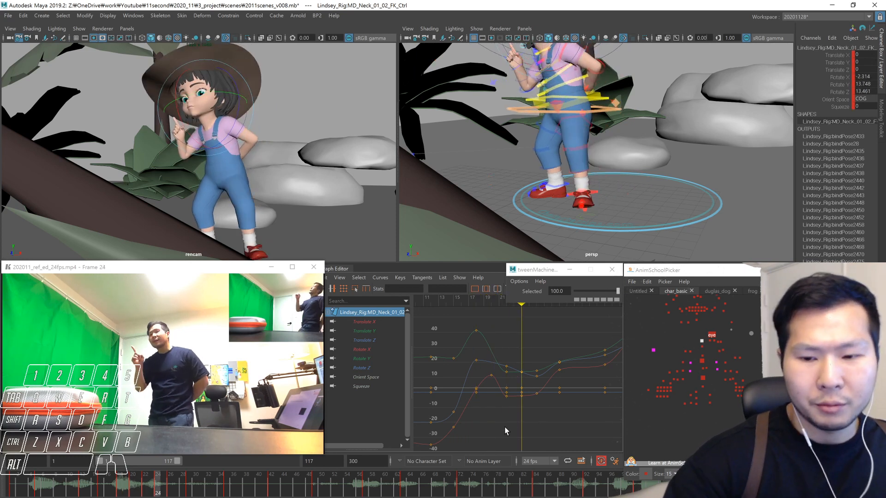
{"action": "key", "text": "comma"}
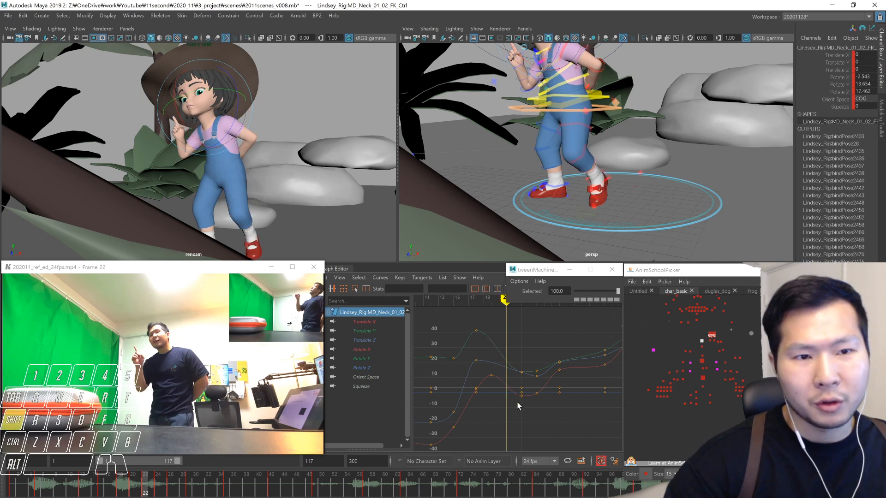
- Play the animation up to frame 62 to review the neck and body movement
{"action": "key", "text": "comma"}
{"action": "key", "text": "comma"}
{"action": "key", "text": "comma"}
{"action": "key", "text": "alt+v"}
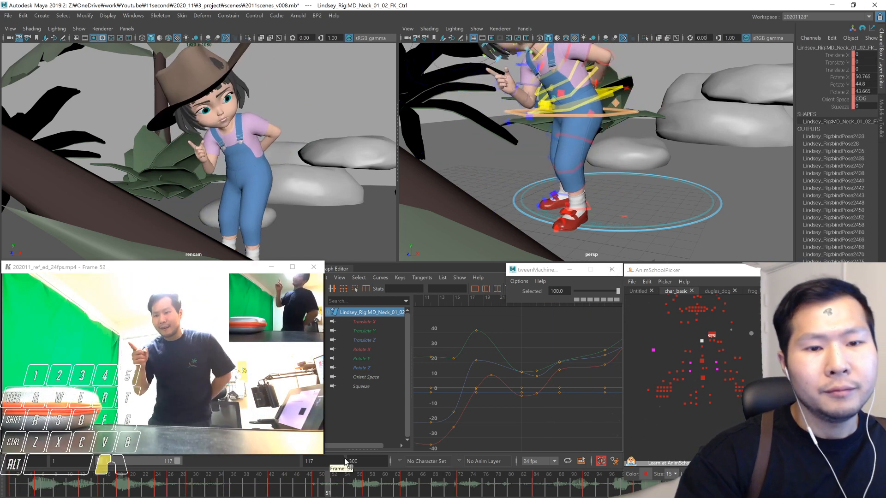
{"action": "mouse_move", "coordinate": [411, 460]}
{"action": "left_mouse_down"}
{"action": "mouse_move", "coordinate": [432, 459]}
{"action": "mouse_move", "coordinate": [398, 463]}
{"action": "left_mouse_up"}
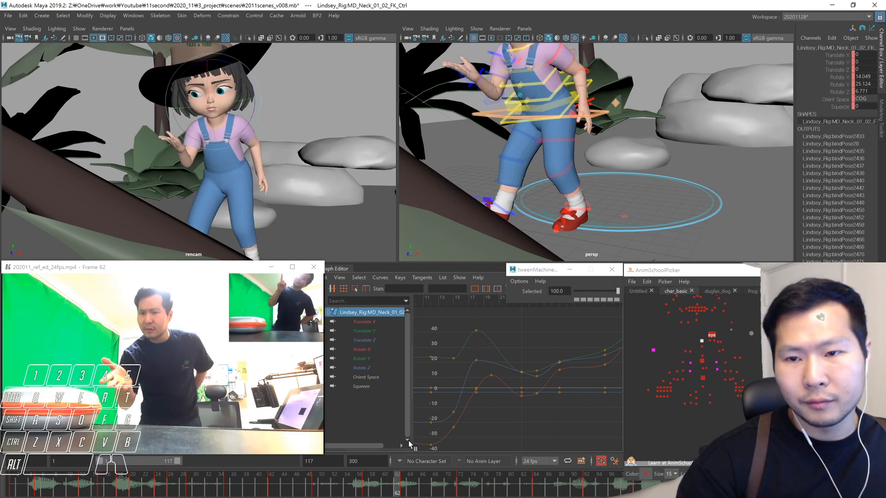
- Try adjusting the COG control's Rotate Y key at frame 63 and undo it, then raise its frame 57 key to -24.678
{"action": "left_click", "coordinate": [708, 376]}
{"action": "left_click", "coordinate": [708, 377]}
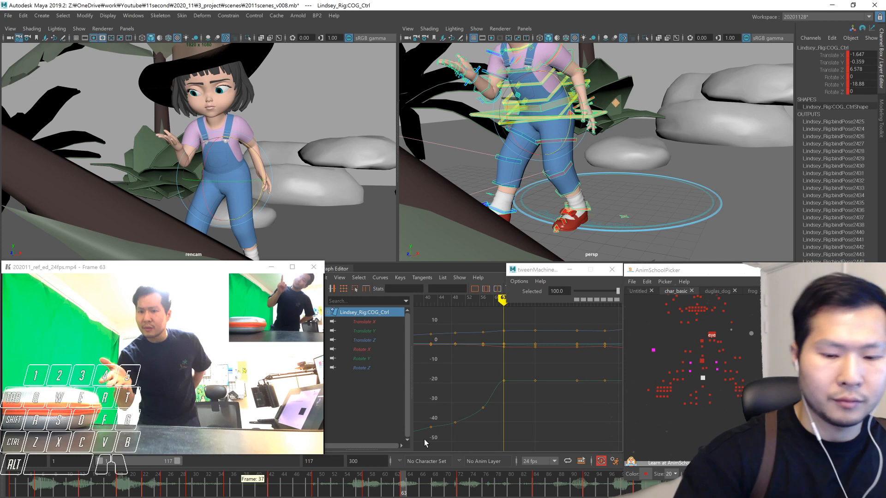
{"action": "mouse_move", "coordinate": [329, 487]}
{"action": "left_mouse_down"}
{"action": "mouse_move", "coordinate": [406, 481]}
{"action": "mouse_move", "coordinate": [446, 466]}
{"action": "left_mouse_up"}
{"action": "key", "text": "comma"}
{"action": "middle_click_drag", "start_coordinate": [510, 400], "coordinate": [511, 403], "text": "shift"}
{"action": "key", "text": "ctrl+z"}
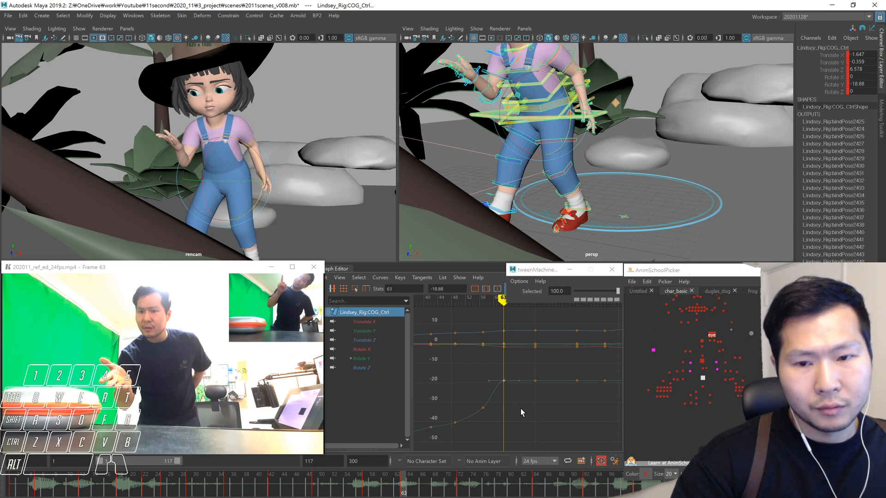
{"action": "key", "text": "comma"}
{"action": "left_click_drag", "start_coordinate": [496, 415], "coordinate": [478, 405]}
{"action": "middle_click_drag", "start_coordinate": [490, 416], "coordinate": [490, 407], "text": "shift"}
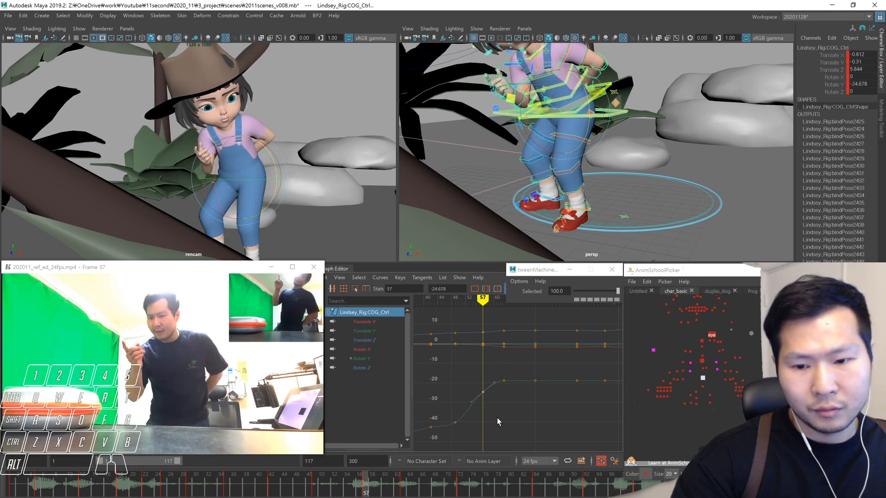
- Isolate the COG control's Rotate Y curve and raise its key at frame 49 to -38.154
{"action": "key", "text": "comma"}
{"action": "left_click_drag", "start_coordinate": [472, 432], "coordinate": [447, 415]}
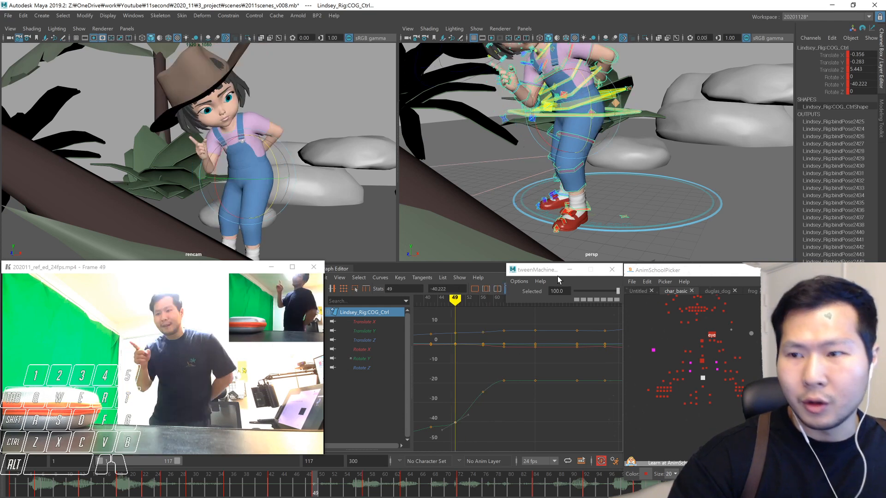
{"action": "left_click", "coordinate": [837, 85]}
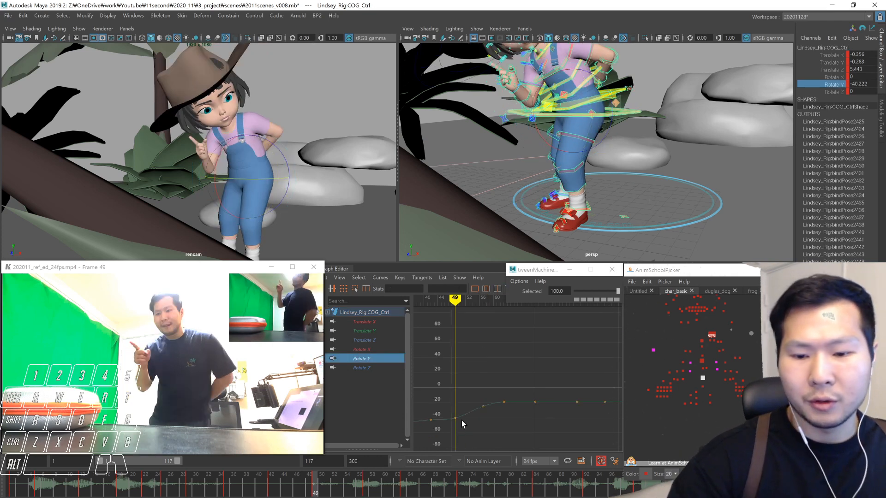
{"action": "right_click_drag", "start_coordinate": [462, 420], "coordinate": [434, 423], "text": "alt+shift"}
{"action": "key", "text": "f"}
{"action": "left_click_drag", "start_coordinate": [496, 396], "coordinate": [509, 425]}
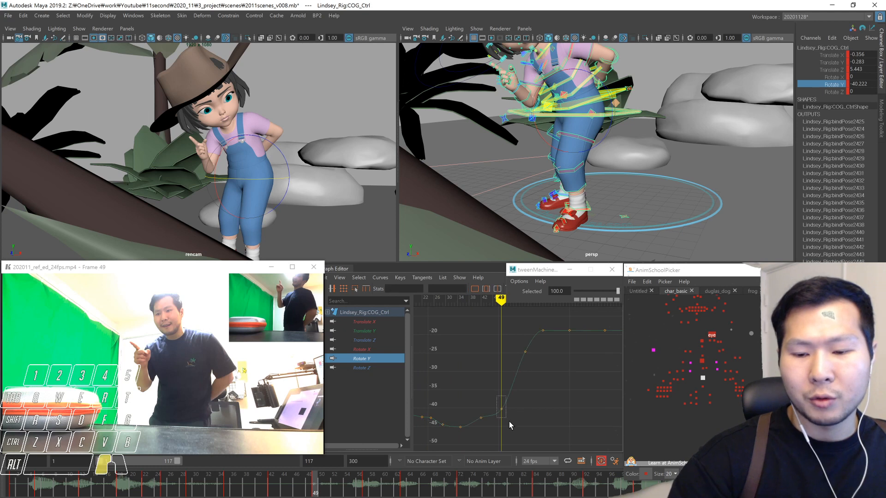
{"action": "middle_click_drag", "start_coordinate": [511, 426], "coordinate": [510, 420], "text": "shift"}
- Lower the COG control's Rotate Y key at frame 42 to -43.175 and check the frames around it
{"action": "key", "text": "comma"}
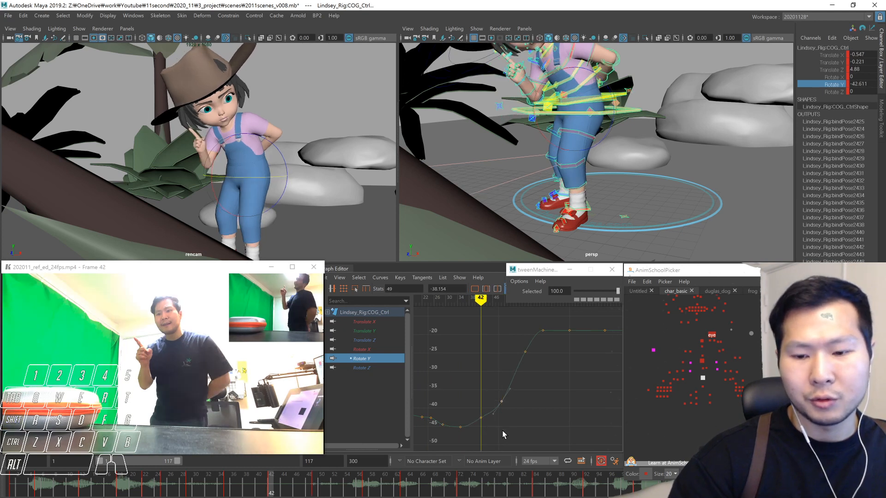
{"action": "key", "text": "alt+period"}
{"action": "key", "text": "alt+period"}
{"action": "key", "text": "alt+period"}
{"action": "key", "text": "alt+period"}
{"action": "key", "text": "alt+period"}
{"action": "key", "text": "alt+period"}
{"action": "key", "text": "alt+period"}
{"action": "key", "text": "alt+period"}
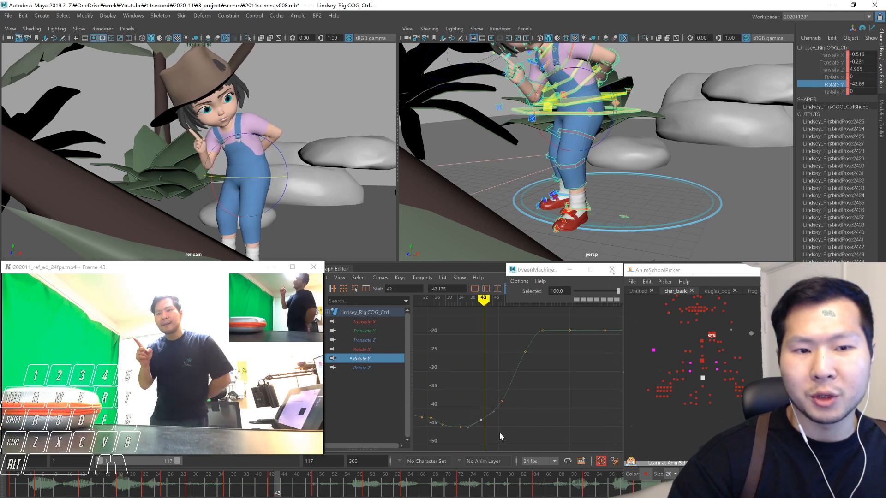
- Lower the Torso_01_01 FK control's Rotate Y key at frame 57 to 13.327
{"action": "mouse_move", "coordinate": [266, 490]}
{"action": "left_mouse_down"}
{"action": "mouse_move", "coordinate": [366, 485]}
{"action": "mouse_move", "coordinate": [396, 466]}
{"action": "mouse_move", "coordinate": [444, 456]}
{"action": "mouse_move", "coordinate": [373, 462]}
{"action": "left_mouse_up"}
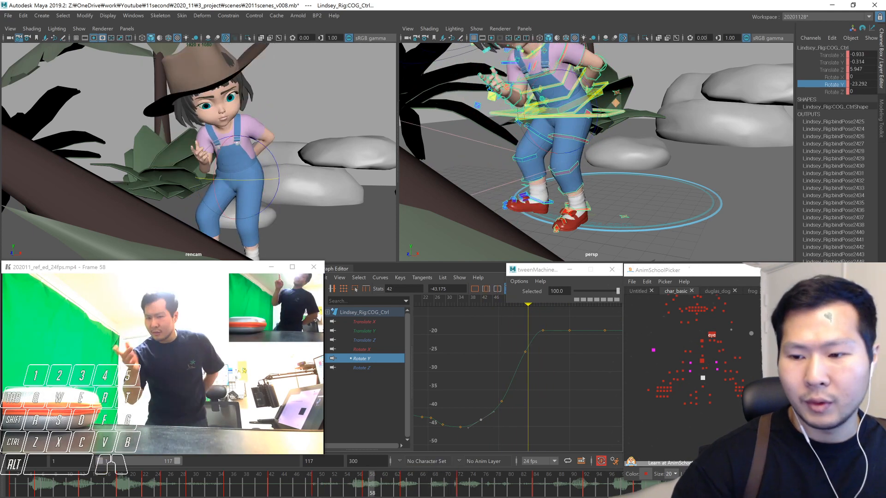
{"action": "left_click", "coordinate": [703, 369]}
{"action": "key", "text": "alt+comma"}
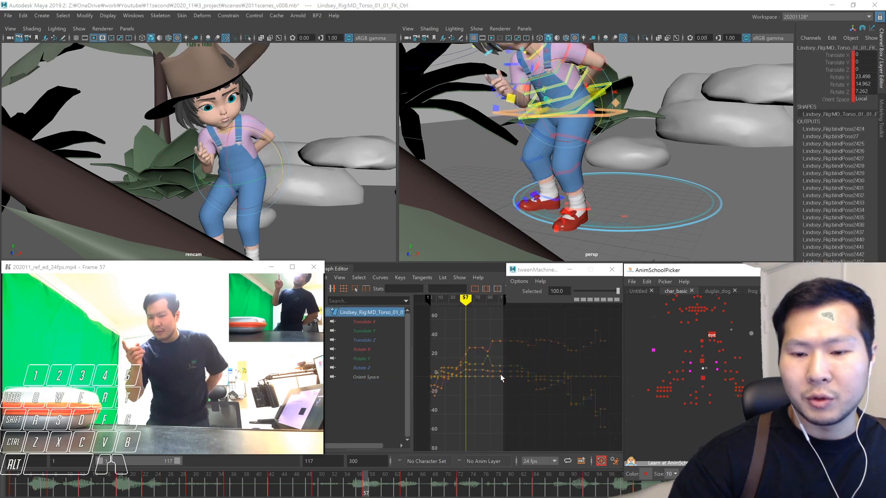
{"action": "key", "text": "f"}
{"action": "left_click", "coordinate": [515, 399]}
{"action": "right_click_drag", "start_coordinate": [505, 400], "coordinate": [505, 395], "text": "alt+shift"}
{"action": "middle_click_drag", "start_coordinate": [505, 394], "coordinate": [508, 376], "text": "alt"}
{"action": "right_click_drag", "start_coordinate": [508, 377], "coordinate": [522, 390], "text": "alt+shift"}
{"action": "middle_click_drag", "start_coordinate": [522, 390], "coordinate": [530, 385], "text": "alt"}
{"action": "left_click_drag", "start_coordinate": [522, 347], "coordinate": [509, 353]}
{"action": "middle_click_drag", "start_coordinate": [514, 380], "coordinate": [519, 391], "text": "shift"}
{"action": "key", "text": "z"}
{"action": "key", "text": "comma"}
{"action": "key", "text": "period"}
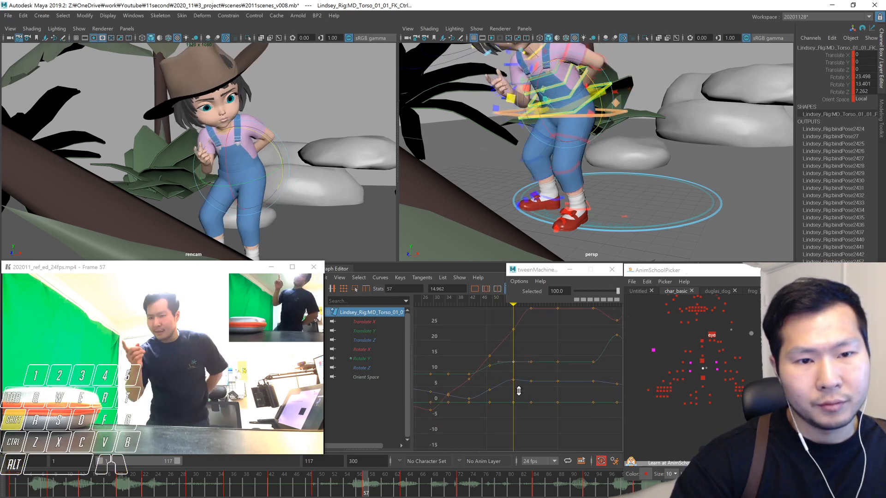
{"action": "left_click_drag", "start_coordinate": [618, 292], "coordinate": [614, 291]}
{"action": "key", "text": "z"}
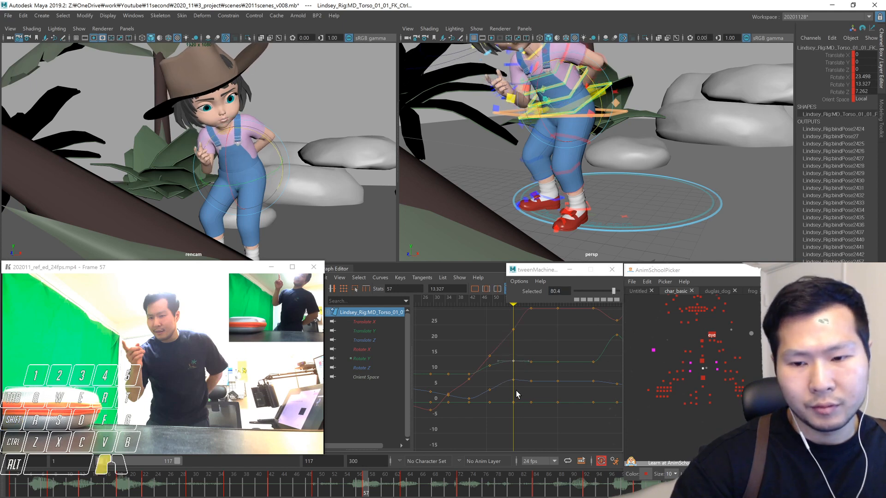
- Raise the Torso_01_01 FK control's Rotate X key at frame 57 to 25.58 and adjust its Rotate Z key
{"action": "middle_click_drag", "start_coordinate": [520, 348], "coordinate": [522, 348], "text": "shift"}
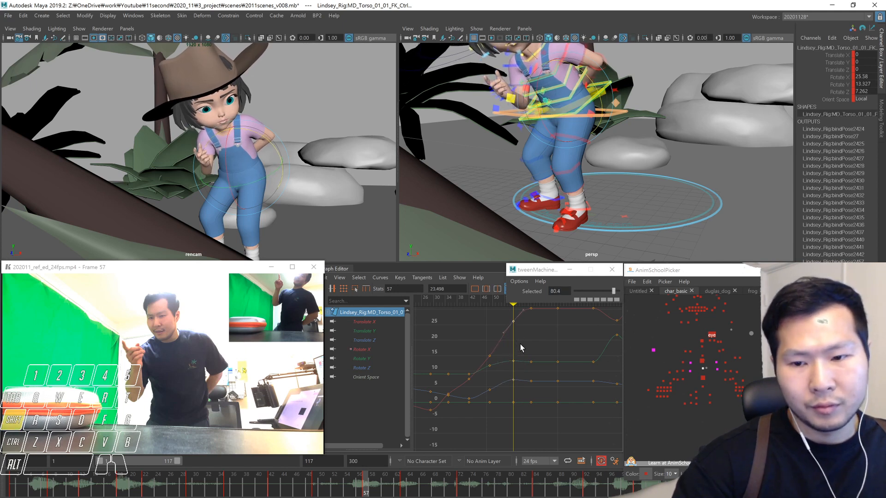
{"action": "middle_click_drag", "start_coordinate": [513, 389], "coordinate": [513, 389], "text": "shift"}
{"action": "left_click", "coordinate": [522, 401]}
- Step through the frames from 55 to 77 and replay them to review the torso's movement against the reference
{"action": "key", "text": "comma"}
{"action": "key", "text": "alt+period"}
{"action": "key", "text": "alt+period"}
{"action": "key", "text": "alt+period"}
{"action": "key", "text": "alt+period"}
{"action": "key", "text": "alt+period"}
{"action": "key", "text": "alt+period"}
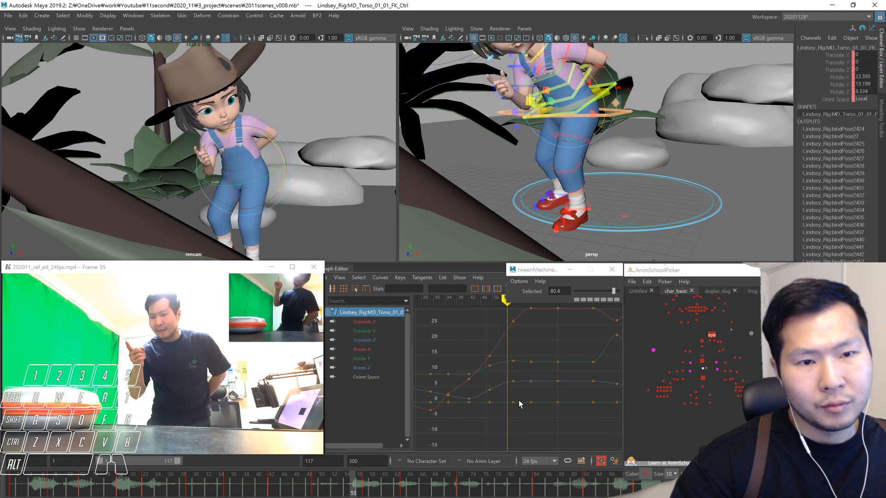
{"action": "key", "text": "alt+period"}
{"action": "key", "text": "alt+period"}
{"action": "key", "text": "alt+period"}
{"action": "key", "text": "alt+period"}
{"action": "key", "text": "alt+period"}
{"action": "key", "text": "alt+period"}
{"action": "key", "text": "alt+period"}
{"action": "key", "text": "alt+period"}
{"action": "key", "text": "alt+period"}
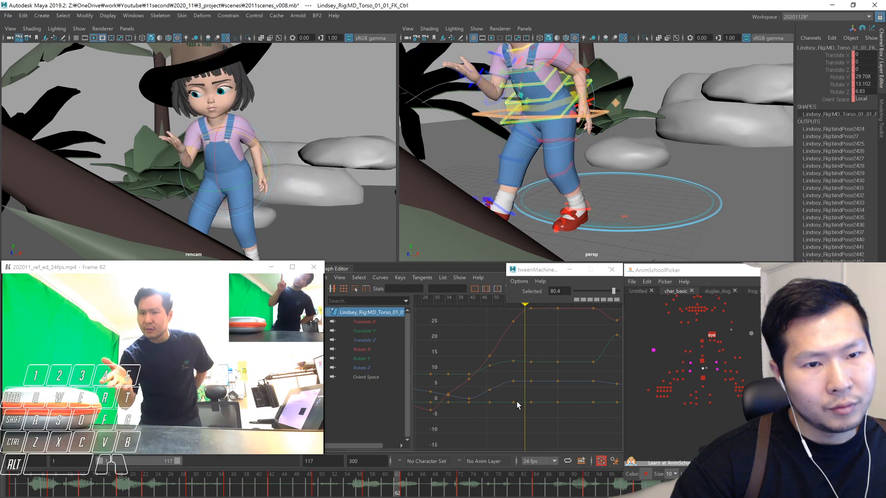
{"action": "key", "text": "alt+period"}
{"action": "key", "text": "alt+period"}
{"action": "key", "text": "alt+period"}
{"action": "key", "text": "alt+period"}
{"action": "key", "text": "alt+period"}
{"action": "key", "text": "alt+period"}
{"action": "key", "text": "alt+period"}
{"action": "key", "text": "alt+period"}
{"action": "key", "text": "alt+period"}
{"action": "key", "text": "alt+period"}
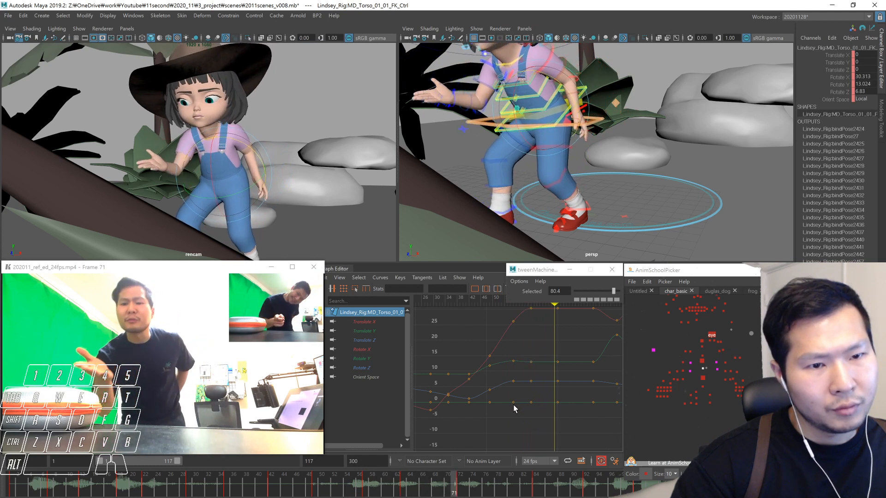
{"action": "key", "text": "alt+period"}
{"action": "key", "text": "alt+period"}
{"action": "key", "text": "alt+period"}
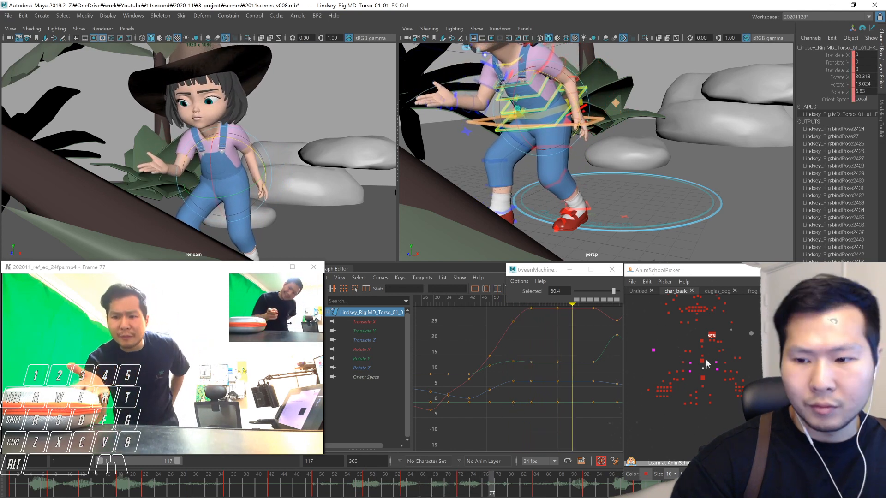
{"action": "left_click", "coordinate": [272, 493]}
{"action": "key", "text": "alt+v"}
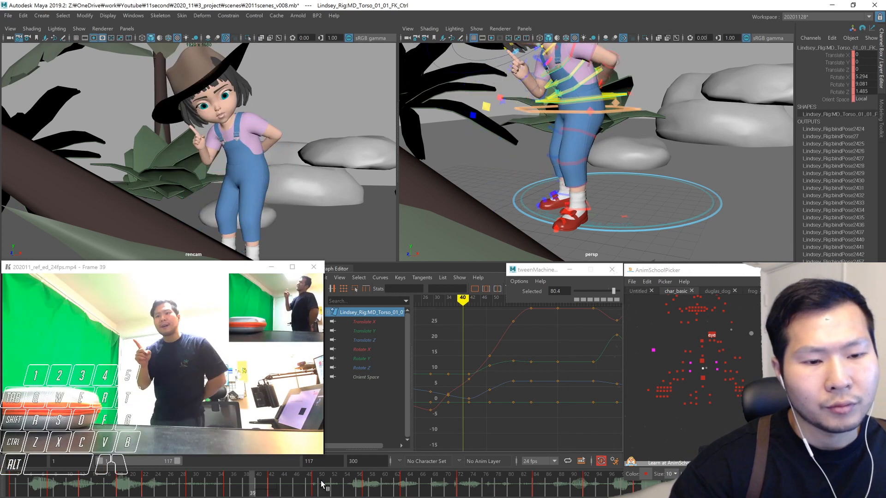
- Examine the Neck_01_02 FK control's rotation curves and head pose between frames 35 and 45
{"action": "left_click_drag", "start_coordinate": [231, 492], "coordinate": [341, 494]}
{"action": "left_click", "coordinate": [700, 337]}
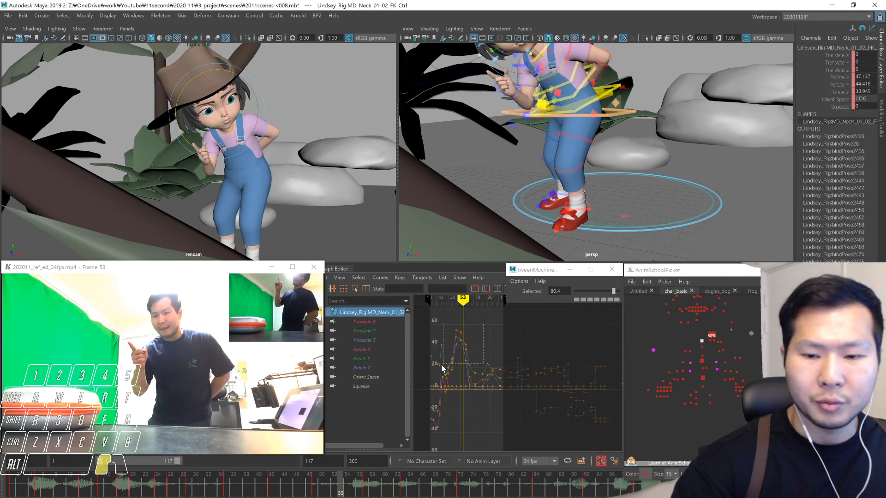
{"action": "key", "text": "f"}
{"action": "key", "text": "comma"}
{"action": "key", "text": "comma"}
{"action": "key", "text": "comma"}
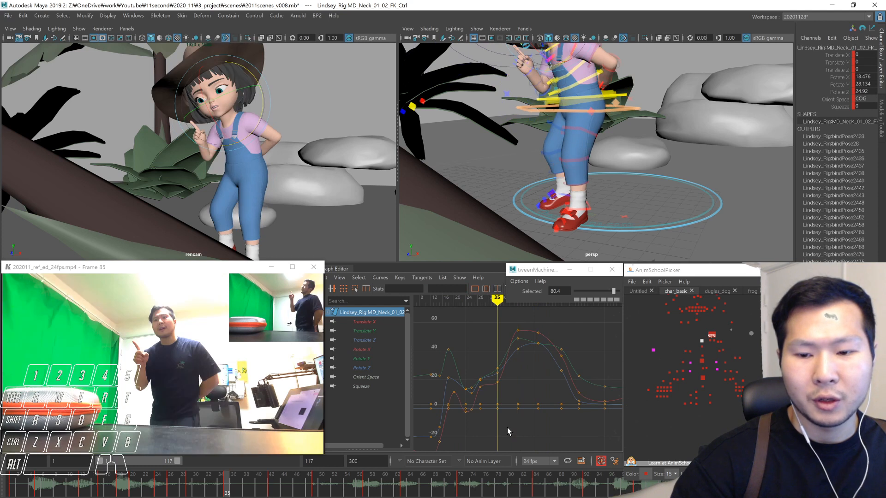
{"action": "key", "text": "alt+period"}
{"action": "key", "text": "alt+period"}
{"action": "key", "text": "alt+period"}
{"action": "key", "text": "alt+period"}
{"action": "key", "text": "alt+period"}
{"action": "key", "text": "alt+period"}
{"action": "key", "text": "alt+period"}
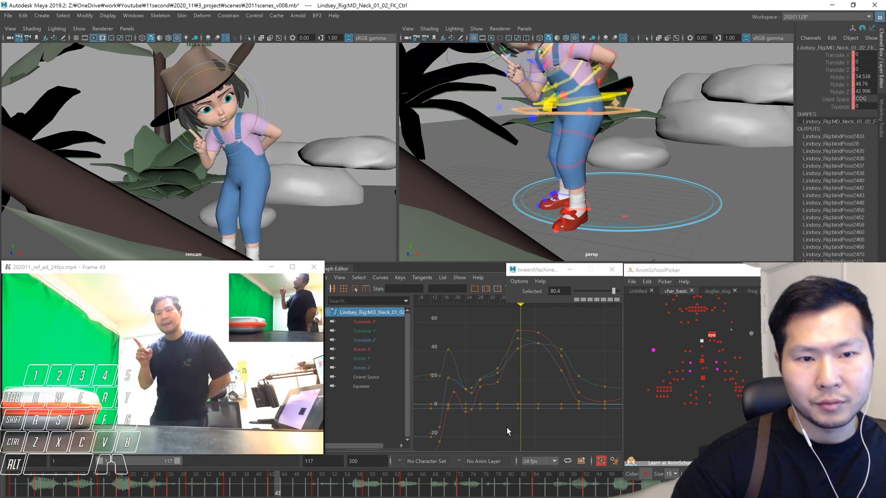
{"action": "key", "text": "alt+period"}
{"action": "key", "text": "alt+period"}
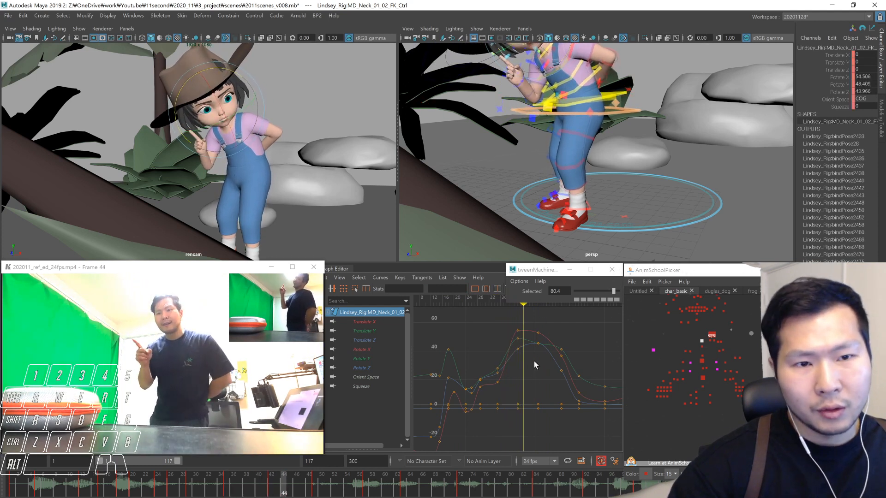
{"action": "key", "text": "comma"}
{"action": "key", "text": "alt+period"}
{"action": "key", "text": "alt+period"}
{"action": "key", "text": "alt+period"}
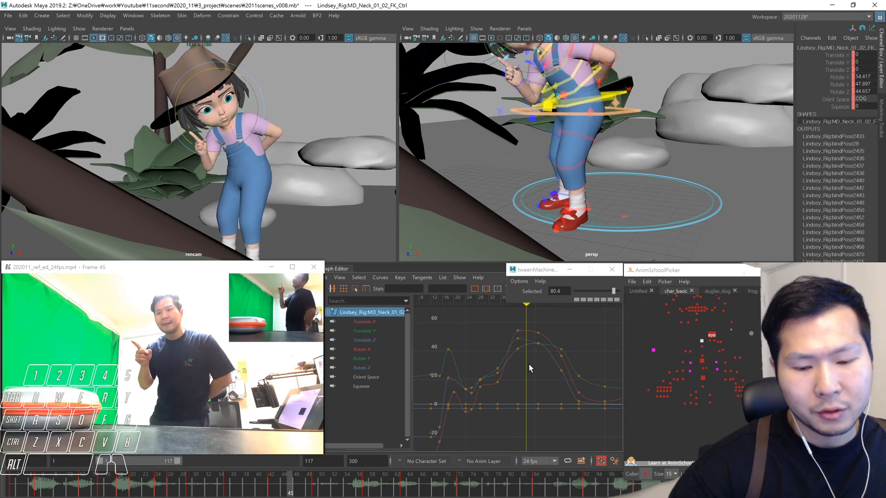
- Key the neck control at frames 44 and 40, and remove its key at frame 42
{"action": "key", "text": "alt+comma"}
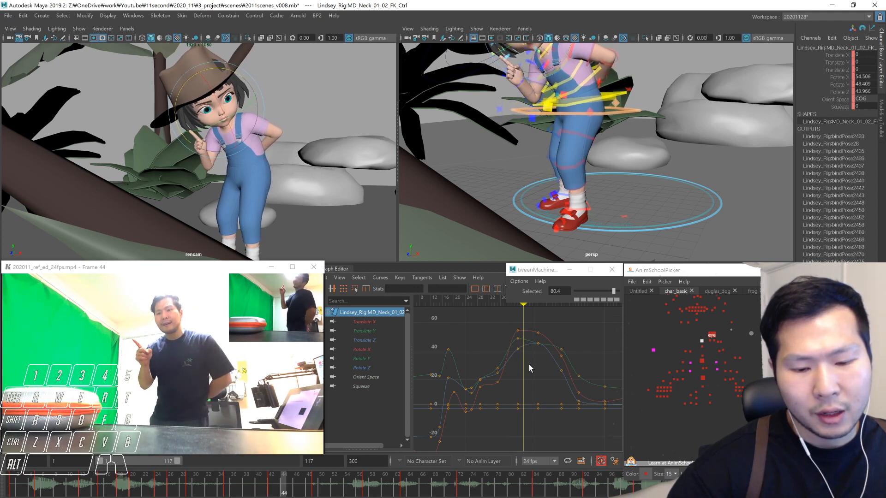
{"action": "key", "text": "alt+comma"}
{"action": "key", "text": "alt+comma"}
{"action": "key", "text": "alt+comma"}
{"action": "key", "text": "alt+comma"}
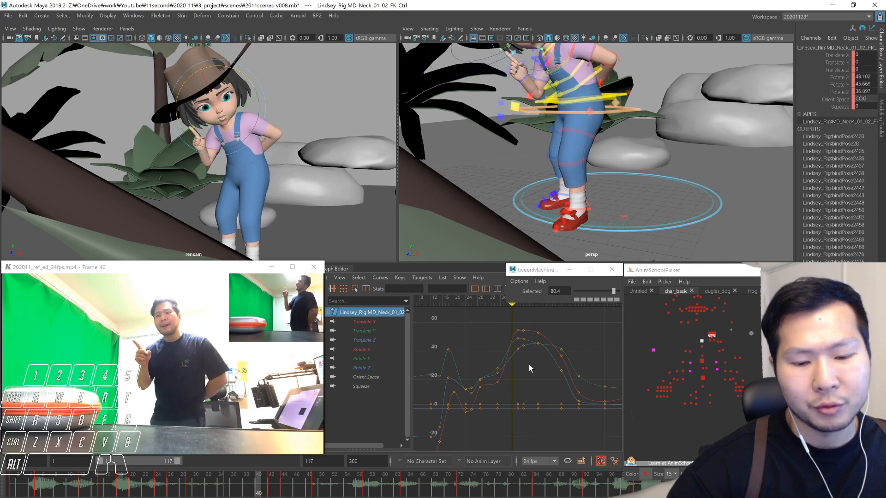
{"action": "key", "text": "period"}
{"action": "key", "text": "comma"}
{"action": "key", "text": "comma"}
- Play back the neck motion from frame 35 and examine its rotation curves between frames 29 and 44
{"action": "key", "text": "alt+v"}
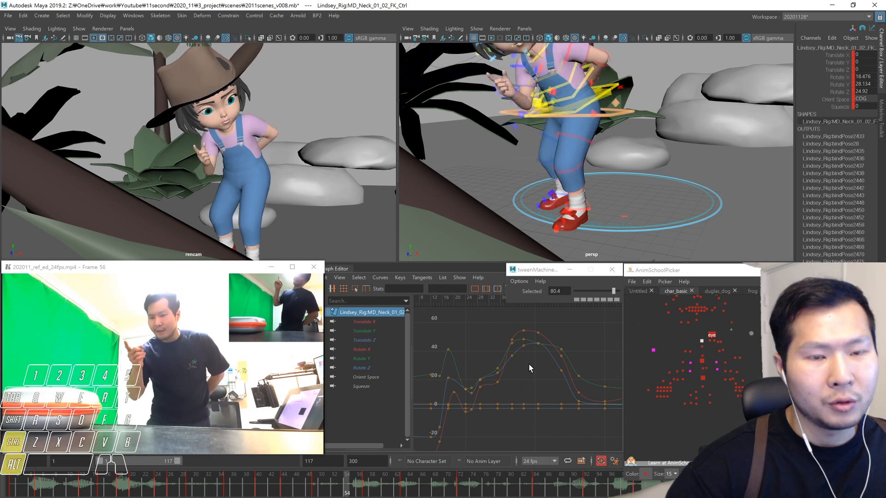
{"action": "key", "text": "alt+v"}
{"action": "key", "text": "comma"}
{"action": "key", "text": "comma"}
{"action": "left_click_drag", "start_coordinate": [571, 320], "coordinate": [489, 390]}
{"action": "key", "text": "f"}
{"action": "left_click", "coordinate": [530, 388]}
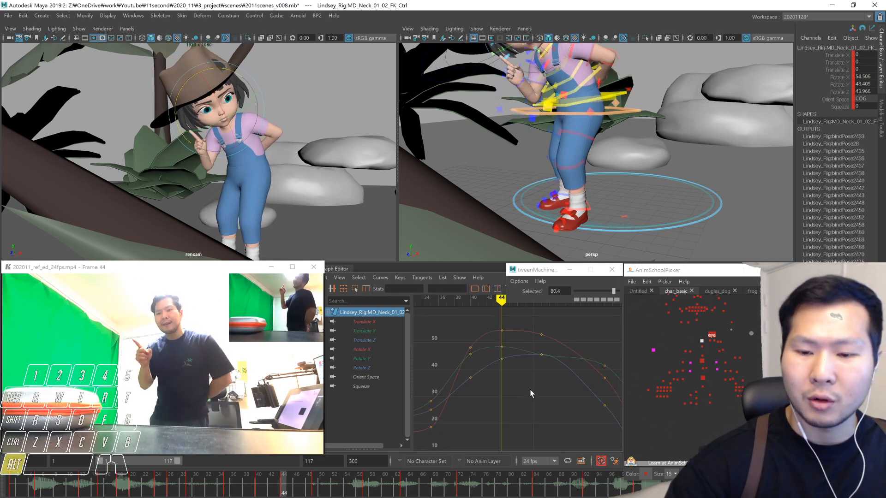
{"action": "right_click_drag", "start_coordinate": [530, 388], "coordinate": [510, 401], "text": "alt"}
{"action": "key", "text": "comma"}
{"action": "key", "text": "comma"}
{"action": "key", "text": "comma"}
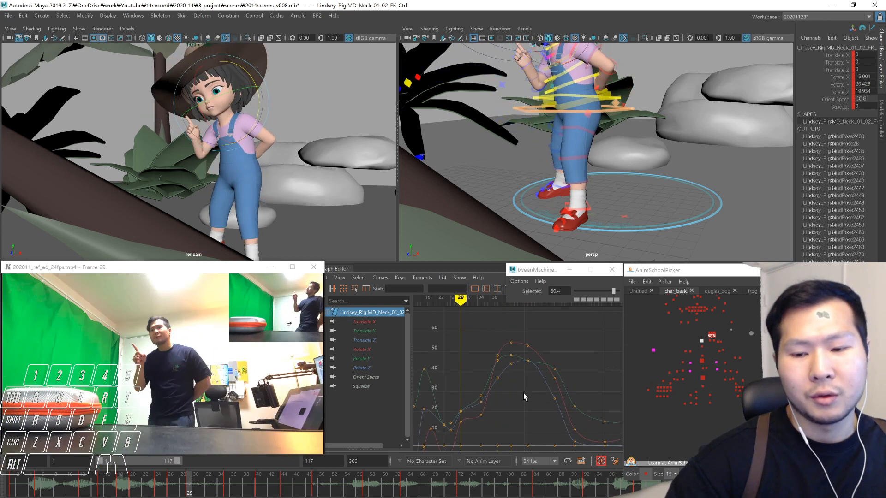
- Replay the animation from around frame 28 to review the head and body timing
{"action": "key", "text": "alt+v"}
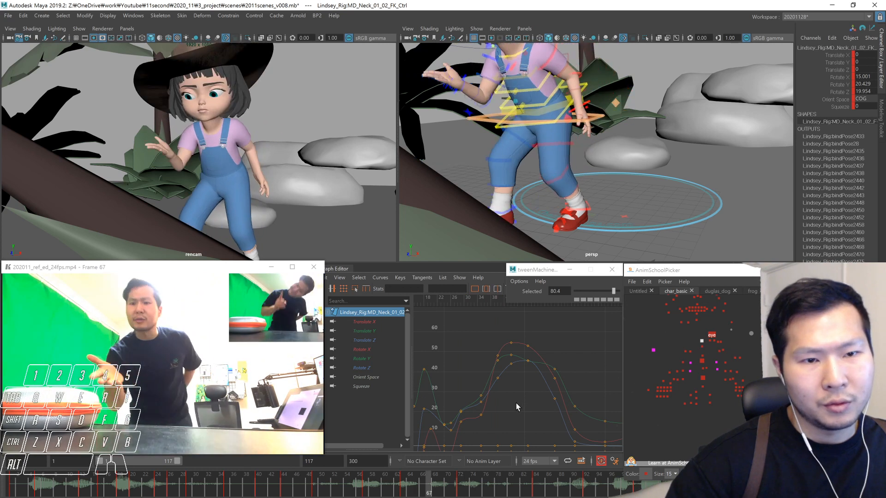
{"action": "key", "text": "alt+v"}
{"action": "left_click", "coordinate": [183, 484]}
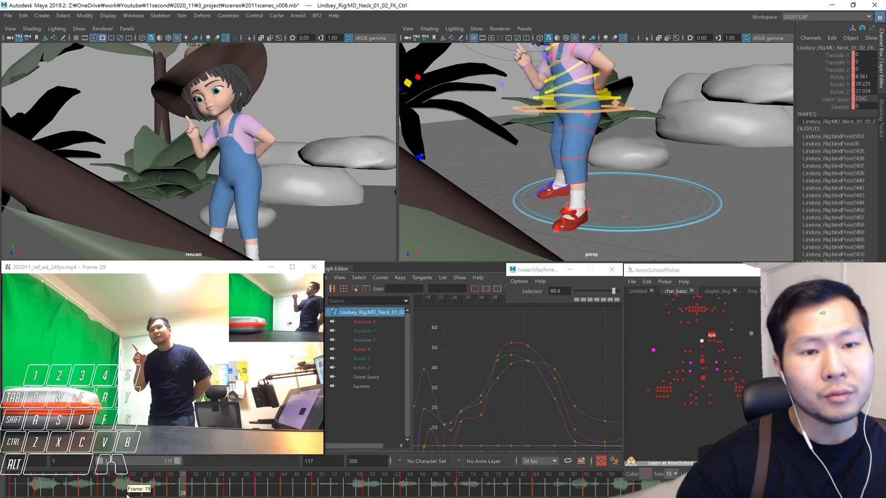
{"action": "key", "text": "alt+v"}
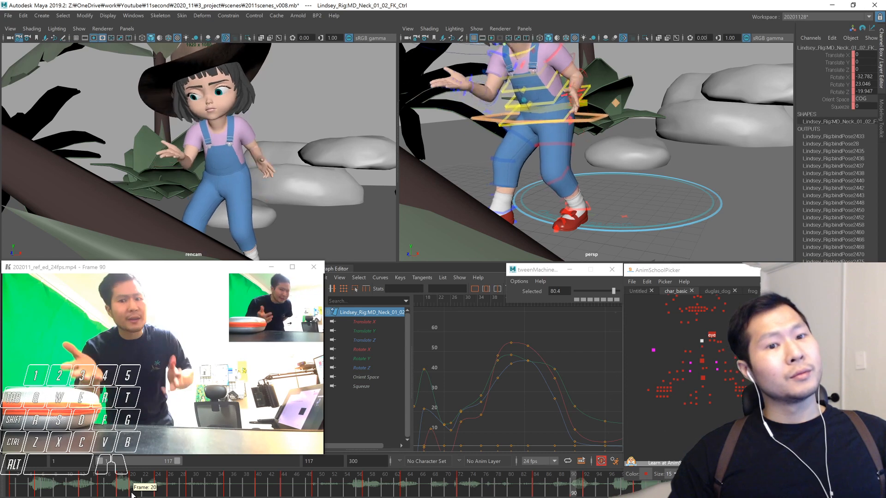
- Examine the right arm's shoulder, elbow and wrist FK controls around frame 63
{"action": "left_click_drag", "start_coordinate": [132, 494], "coordinate": [442, 482]}
{"action": "left_click", "coordinate": [688, 386]}
{"action": "left_click", "coordinate": [682, 363]}
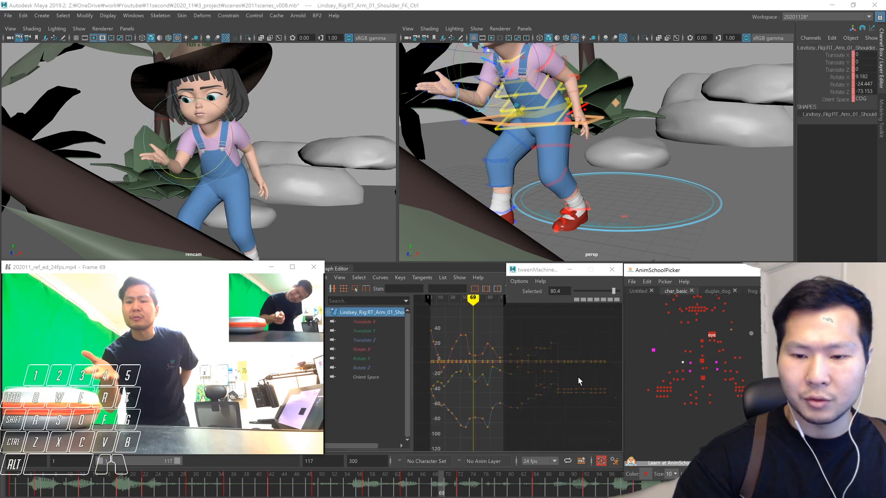
{"action": "left_click", "coordinate": [394, 486]}
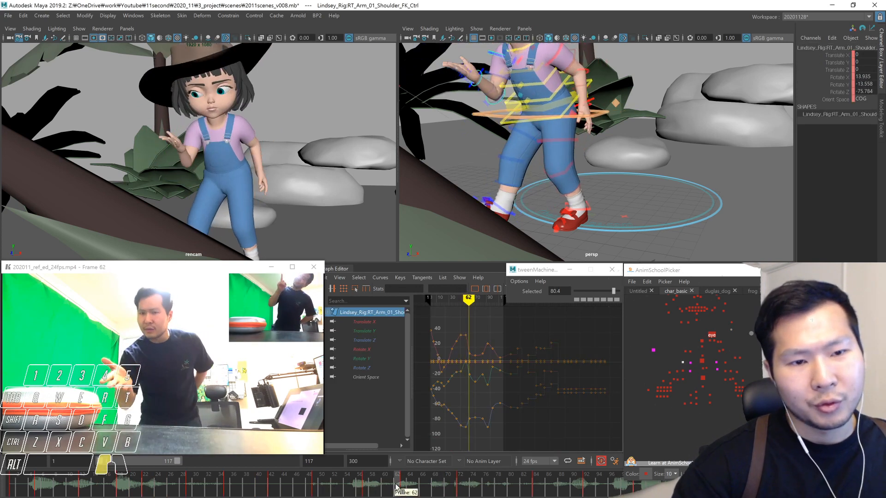
{"action": "left_click_drag", "start_coordinate": [395, 485], "coordinate": [406, 484]}
{"action": "key", "text": "comma"}
{"action": "key", "text": "period"}
{"action": "key", "text": "e"}
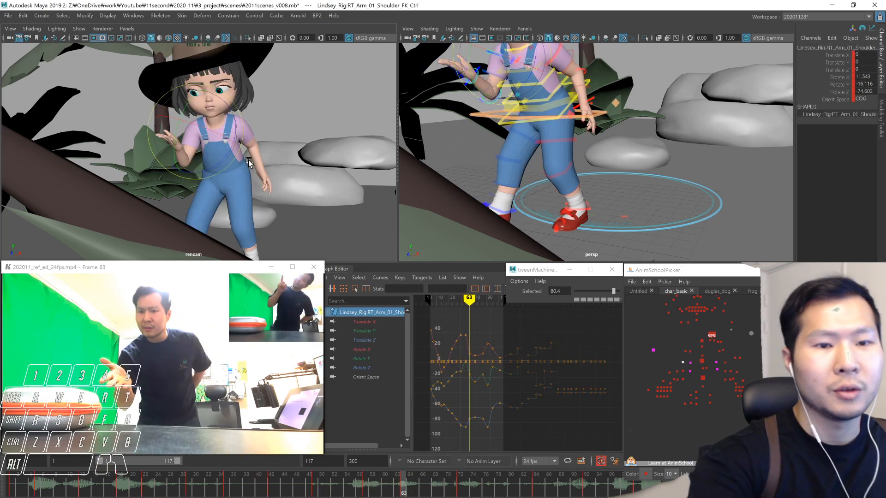
{"action": "left_click", "coordinate": [683, 380]}
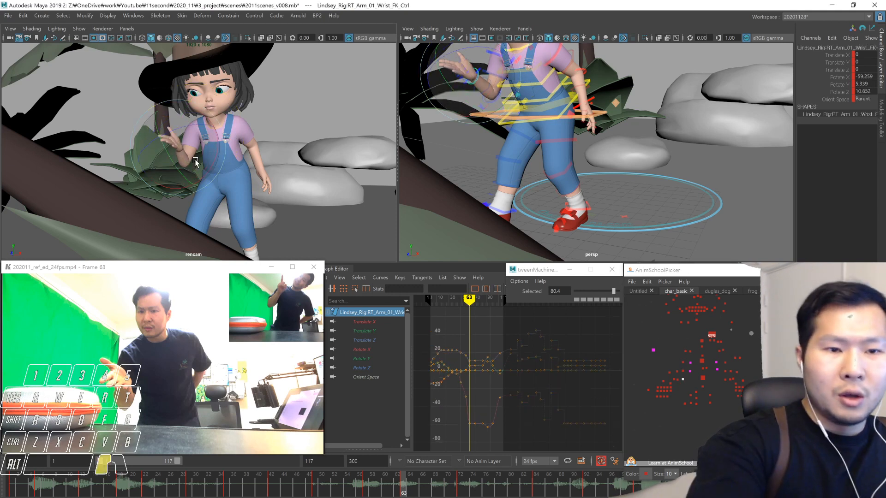
{"action": "left_click", "coordinate": [683, 372]}
{"action": "left_click", "coordinate": [166, 162]}
{"action": "left_click", "coordinate": [681, 363]}
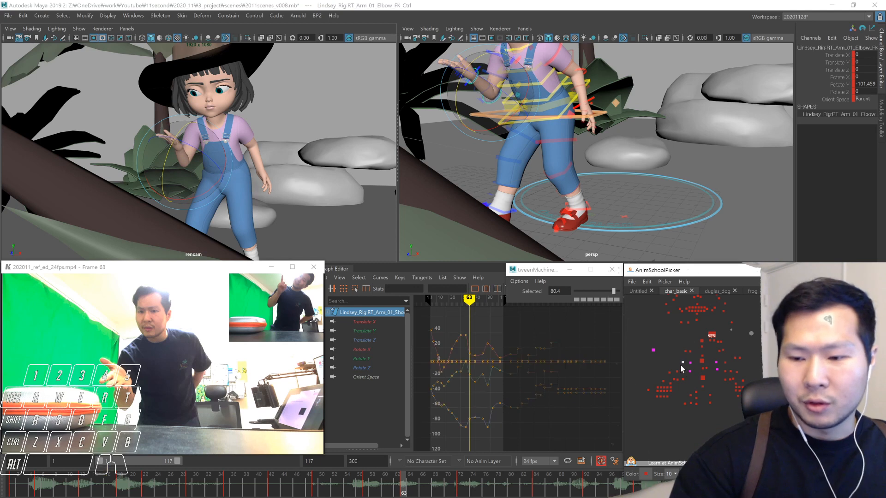
- Step through the frames up to 60 to check the right arm's swing with its shoulder control selected
{"action": "key", "text": "comma"}
{"action": "key", "text": "comma"}
{"action": "key", "text": "alt+period"}
{"action": "key", "text": "alt+period"}
{"action": "key", "text": "alt+period"}
{"action": "key", "text": "alt+period"}
{"action": "key", "text": "alt+period"}
{"action": "key", "text": "alt+period"}
{"action": "key", "text": "alt+period"}
{"action": "key", "text": "alt+period"}
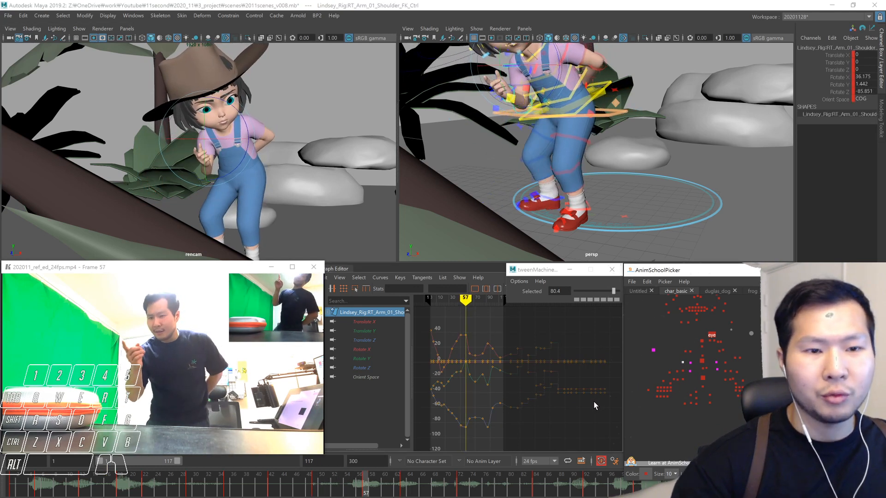
{"action": "key", "text": "alt+period"}
{"action": "key", "text": "alt+period"}
{"action": "key", "text": "alt+period"}
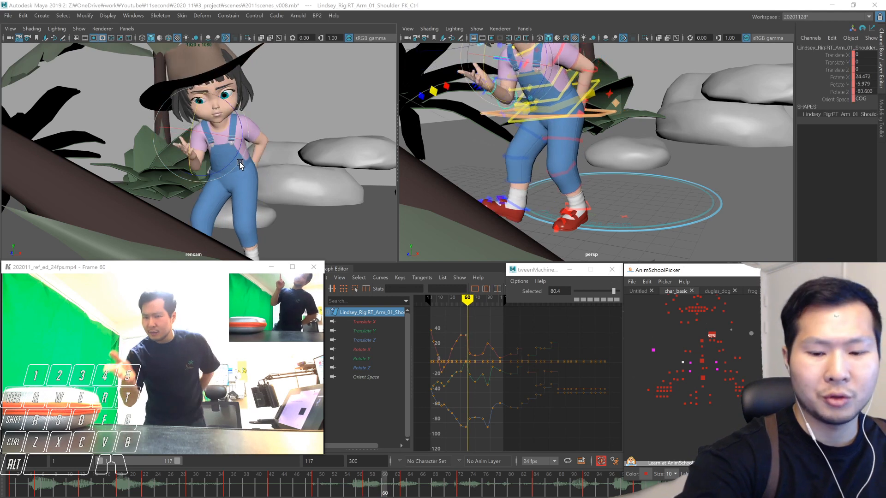
- Rotate the right shoulder FK control at frame 60 to 39.891, -23.509, -56.619 and check the neighbouring frames
{"action": "mouse_move", "coordinate": [247, 135]}
{"action": "left_mouse_down"}
{"action": "mouse_move", "coordinate": [243, 152]}
{"action": "mouse_move", "coordinate": [236, 141]}
{"action": "left_mouse_up"}
{"action": "key", "text": "alt+period"}
{"action": "key", "text": "alt+period"}
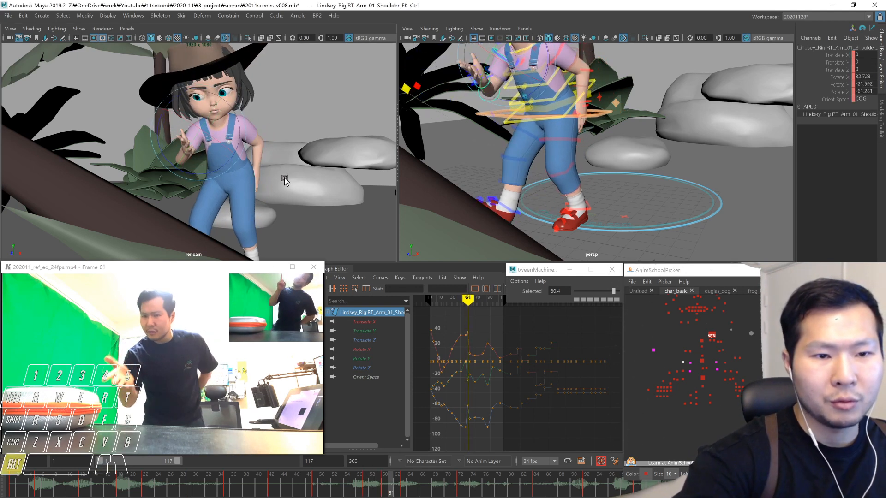
{"action": "key", "text": "alt+comma"}
{"action": "key", "text": "alt+comma"}
- Rotate the right shoulder FK control at frame 63 to 8.675, -21.004, -63.691
{"action": "left_click_drag", "start_coordinate": [215, 167], "coordinate": [220, 151]}
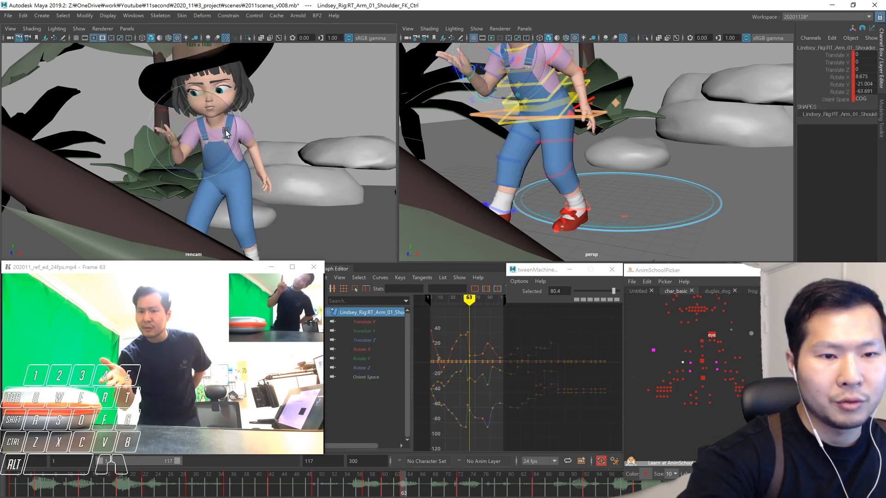
{"action": "key", "text": "comma"}
{"action": "key", "text": "period"}
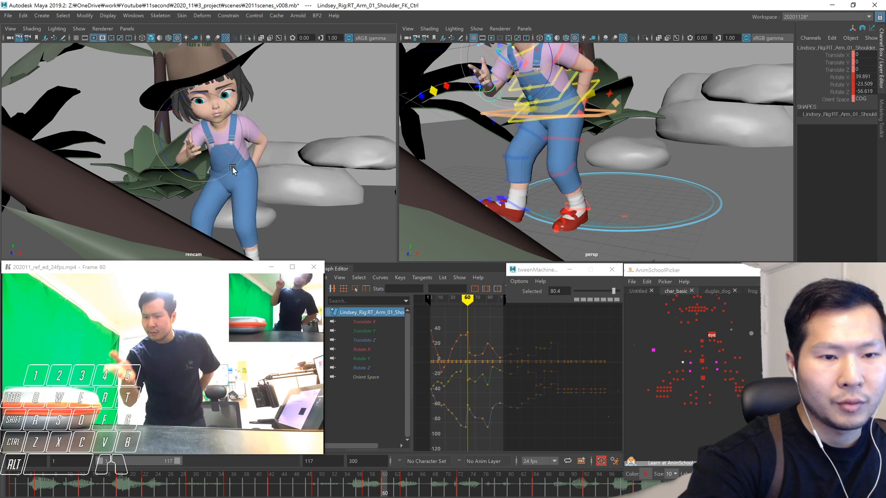
- Fine-tune the right shoulder's rotation at frame 60 and check the arm's movement around frame 58
{"action": "left_click_drag", "start_coordinate": [237, 156], "coordinate": [238, 152]}
{"action": "key", "text": "comma"}
{"action": "key", "text": "alt+period"}
{"action": "key", "text": "alt+period"}
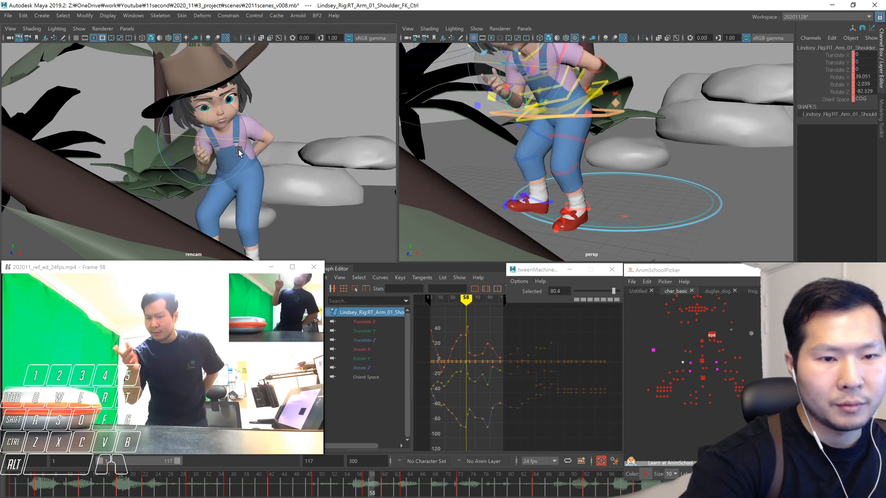
{"action": "key", "text": "comma"}
{"action": "key", "text": "alt+period"}
{"action": "key", "text": "alt+period"}
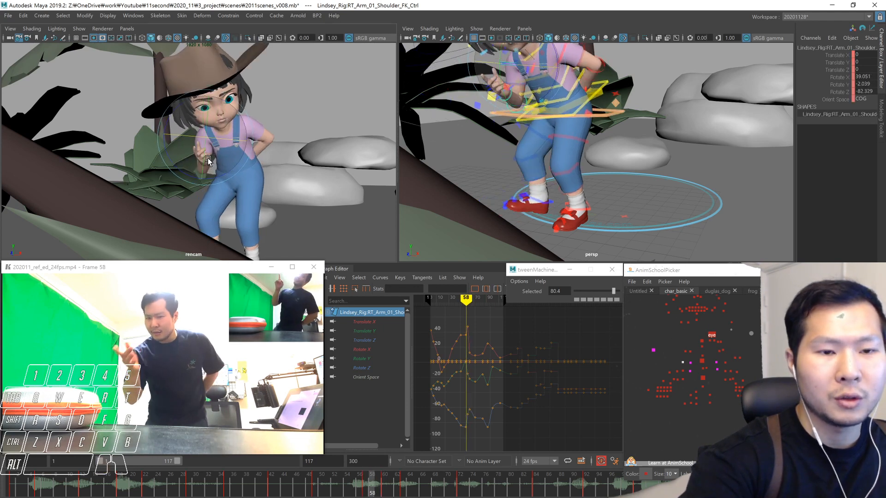
- Step through frames 58 to 63 to check the right arm's swing with its shoulder control selected
{"action": "key", "text": "comma"}
{"action": "key", "text": "alt+period"}
{"action": "key", "text": "alt+period"}
{"action": "key", "text": "alt+period"}
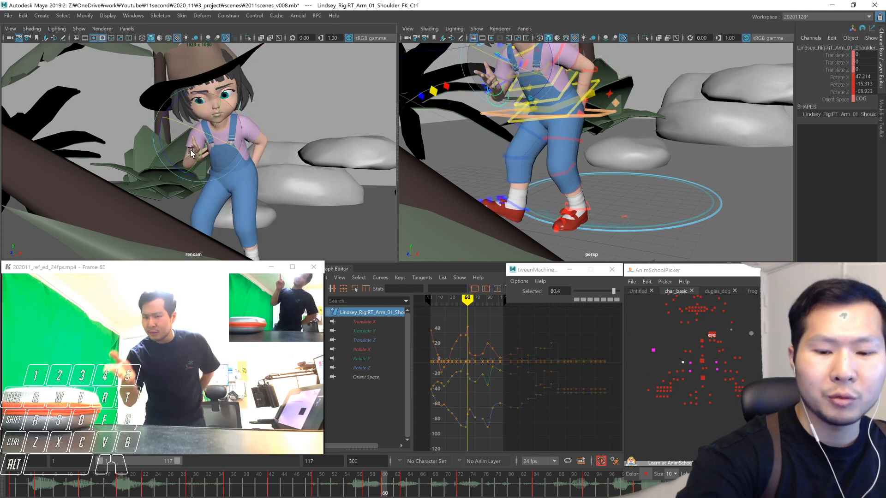
{"action": "key", "text": "alt+period"}
{"action": "key", "text": "alt+period"}
{"action": "key", "text": "alt+period"}
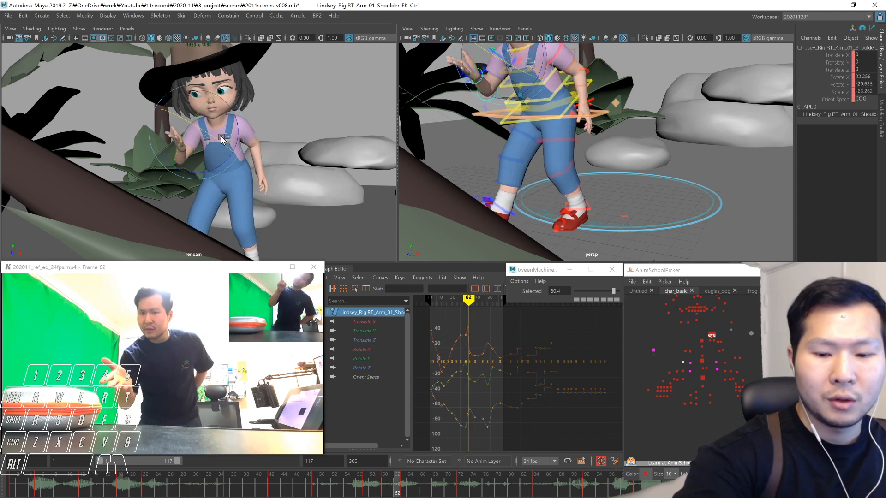
{"action": "key", "text": "alt+period"}
{"action": "key", "text": "alt+period"}
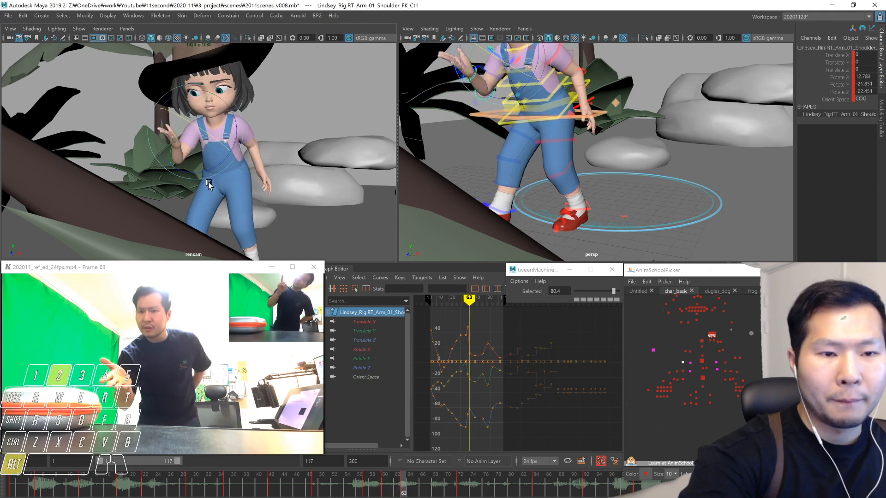
- Review the right arm's movement around frame 63 and onward to frame 72 against the reference video
{"action": "left_click_drag", "start_coordinate": [371, 488], "coordinate": [421, 474]}
{"action": "key", "text": "alt+comma"}
{"action": "key", "text": "alt+comma"}
{"action": "key", "text": "alt+comma"}
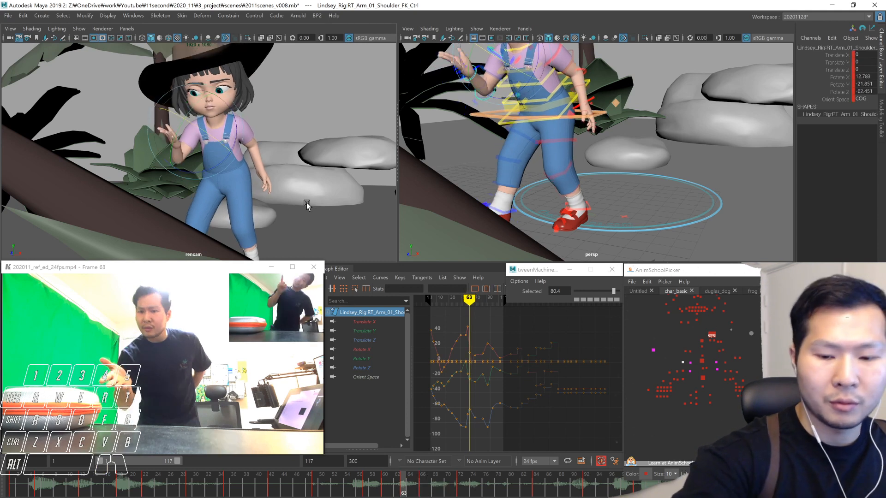
{"action": "key", "text": "alt+period"}
{"action": "key", "text": "alt+period"}
{"action": "key", "text": "alt+period"}
{"action": "key", "text": "alt+period"}
{"action": "key", "text": "alt+period"}
{"action": "key", "text": "alt+period"}
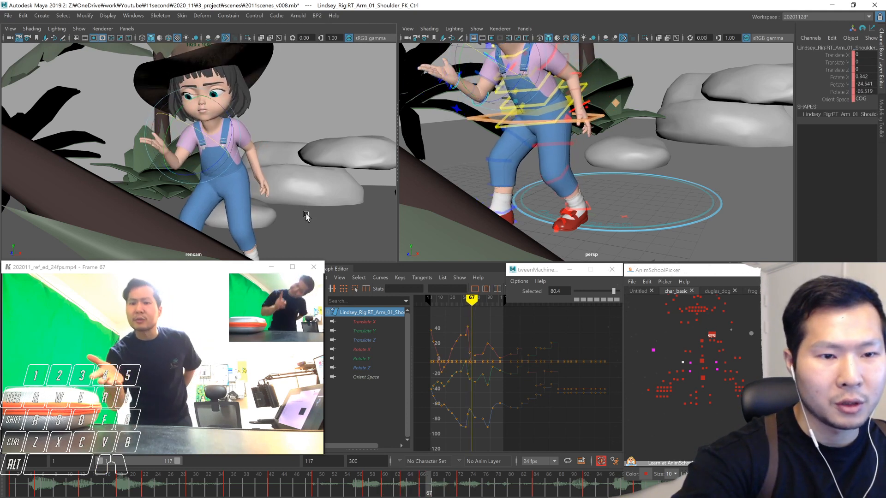
{"action": "key", "text": "alt+period"}
{"action": "key", "text": "alt+period"}
{"action": "key", "text": "alt+period"}
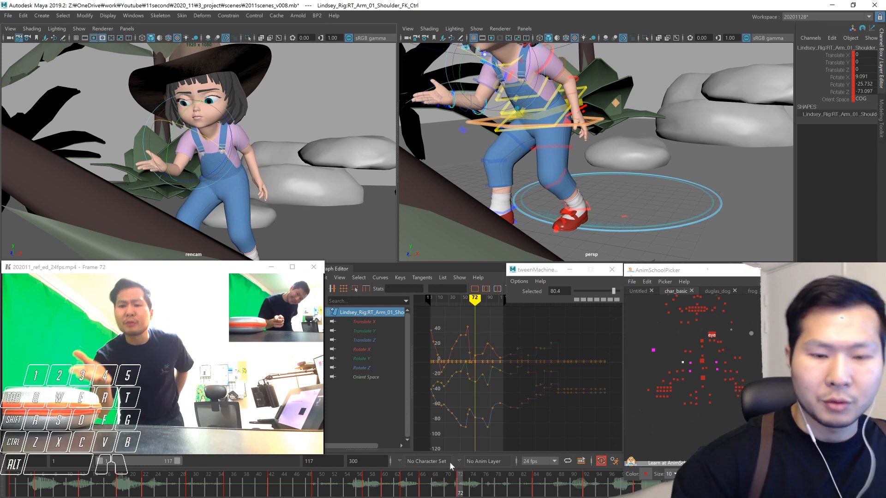
- Step back from frame 72 to frame 49 to examine the start of the right arm's swing
{"action": "key", "text": "alt+comma"}
{"action": "key", "text": "alt+comma"}
{"action": "key", "text": "alt+comma"}
{"action": "key", "text": "alt+comma"}
{"action": "key", "text": "alt+comma"}
{"action": "key", "text": "alt+comma"}
{"action": "key", "text": "alt+comma"}
{"action": "key", "text": "alt+comma"}
{"action": "key", "text": "alt+comma"}
{"action": "key", "text": "alt+comma"}
{"action": "key", "text": "alt+comma"}
{"action": "key", "text": "alt+comma"}
{"action": "key", "text": "alt+comma"}
{"action": "key", "text": "alt+comma"}
{"action": "key", "text": "alt+comma"}
{"action": "key", "text": "alt+comma"}
{"action": "key", "text": "alt+comma"}
{"action": "key", "text": "alt+comma"}
{"action": "key", "text": "alt+comma"}
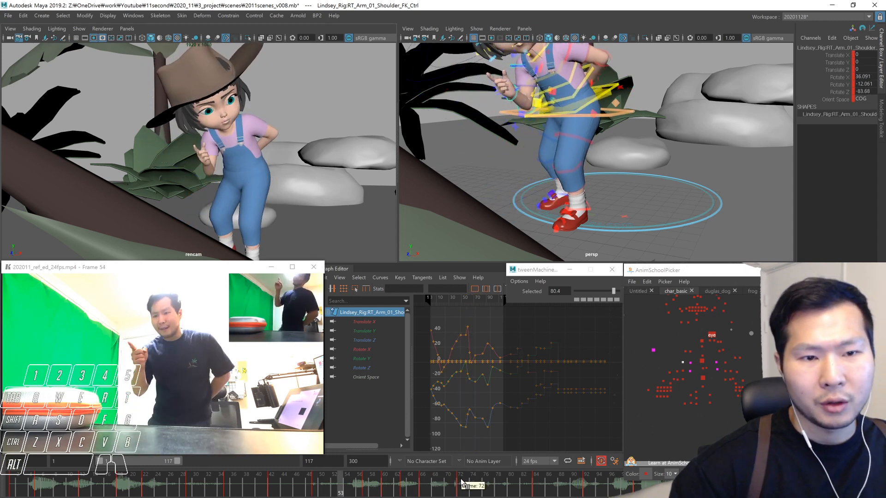
{"action": "left_click", "coordinate": [419, 483]}
{"action": "left_click_drag", "start_coordinate": [419, 483], "coordinate": [341, 493]}
{"action": "key", "text": "alt+period"}
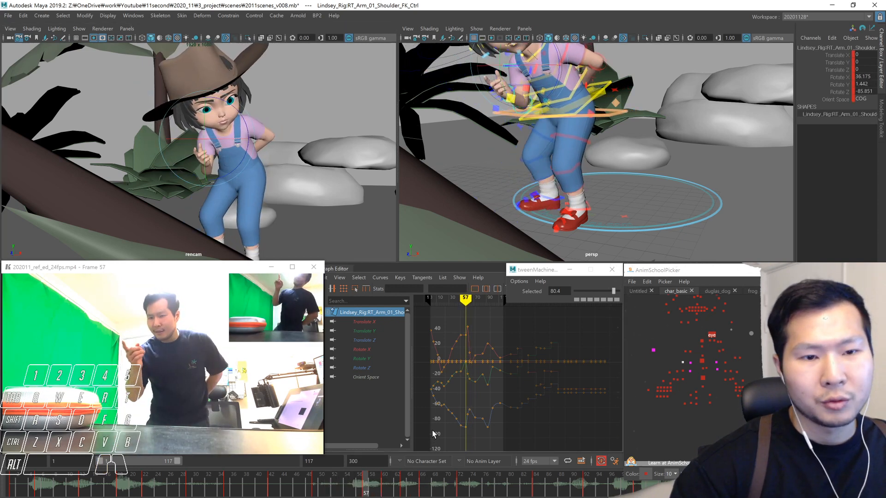
{"action": "key", "text": "comma"}
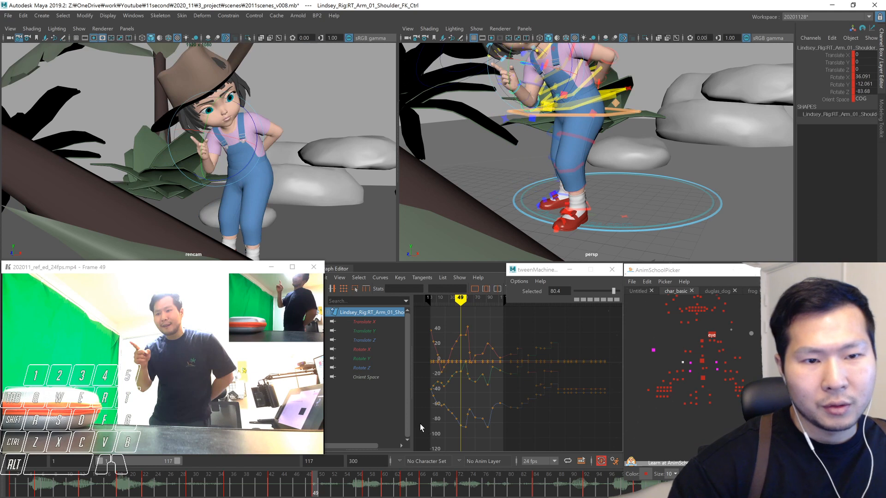
- Set the right shoulder's breakdown key at frame 55 with a tween value of -69.6 and check its neighbouring keys
{"action": "key", "text": "period"}
{"action": "left_click", "coordinate": [582, 292]}
{"action": "left_click_drag", "start_coordinate": [582, 293], "coordinate": [582, 293]}
{"action": "key", "text": "period"}
{"action": "key", "text": "period"}
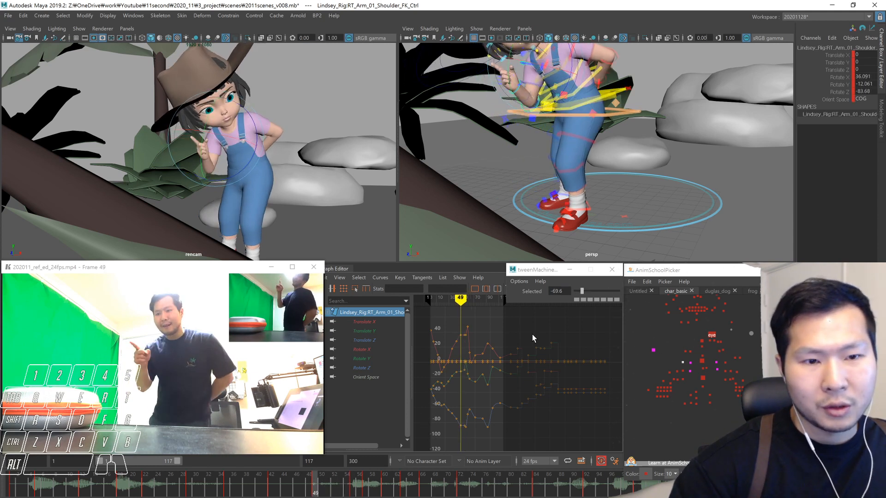
{"action": "key", "text": "period"}
{"action": "key", "text": "comma"}
{"action": "key", "text": "comma"}
{"action": "key", "text": "alt+period"}
{"action": "key", "text": "alt+period"}
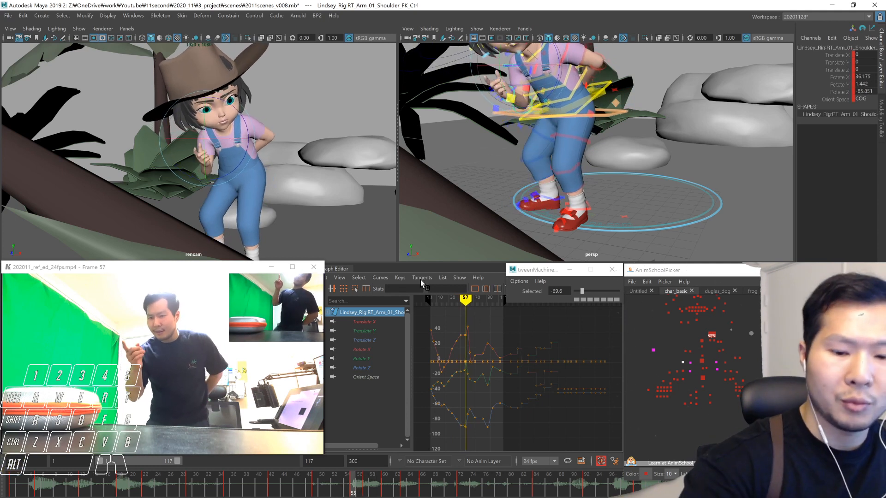
{"action": "key", "text": "comma"}
{"action": "key", "text": "comma"}
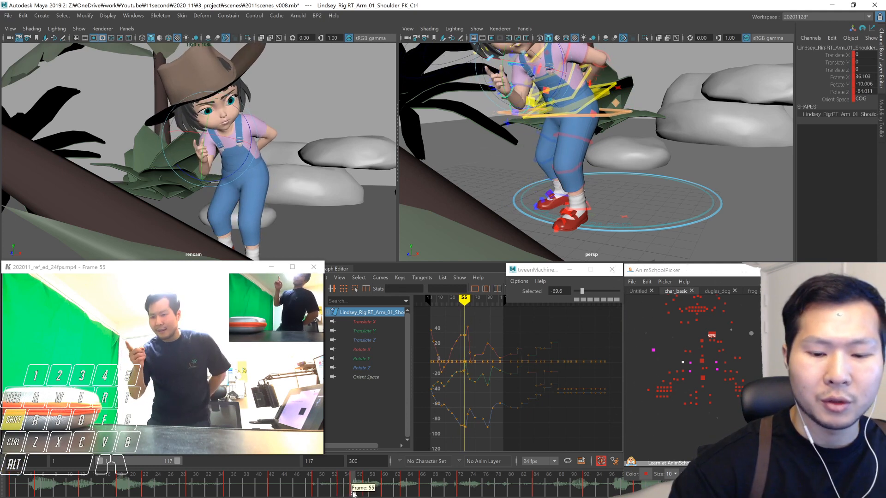
- Nudge the right shoulder's rotation in the frames before 60 and step forward to frame 60 to check the arm
{"action": "left_click_drag", "start_coordinate": [312, 484], "coordinate": [367, 488]}
{"action": "left_click_drag", "start_coordinate": [227, 139], "coordinate": [236, 138]}
{"action": "key", "text": "comma"}
{"action": "key", "text": "alt+period"}
{"action": "key", "text": "alt+period"}
{"action": "key", "text": "alt+period"}
{"action": "key", "text": "alt+period"}
{"action": "key", "text": "alt+period"}
{"action": "key", "text": "alt+period"}
{"action": "key", "text": "alt+period"}
{"action": "key", "text": "alt+period"}
{"action": "key", "text": "alt+period"}
{"action": "key", "text": "alt+period"}
{"action": "key", "text": "alt+period"}
{"action": "key", "text": "alt+period"}
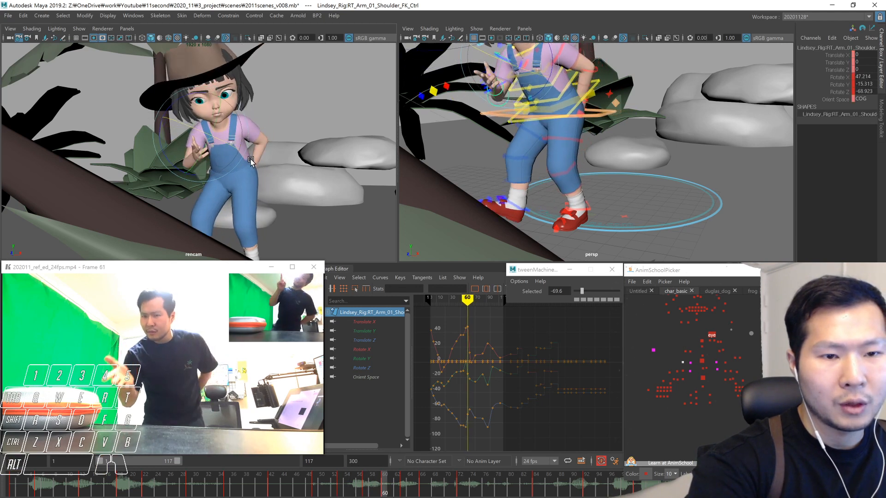
- Play the animation from frame 47 to review the arm swing alongside the reference, returning to frame 57
{"action": "left_click", "coordinate": [306, 488]}
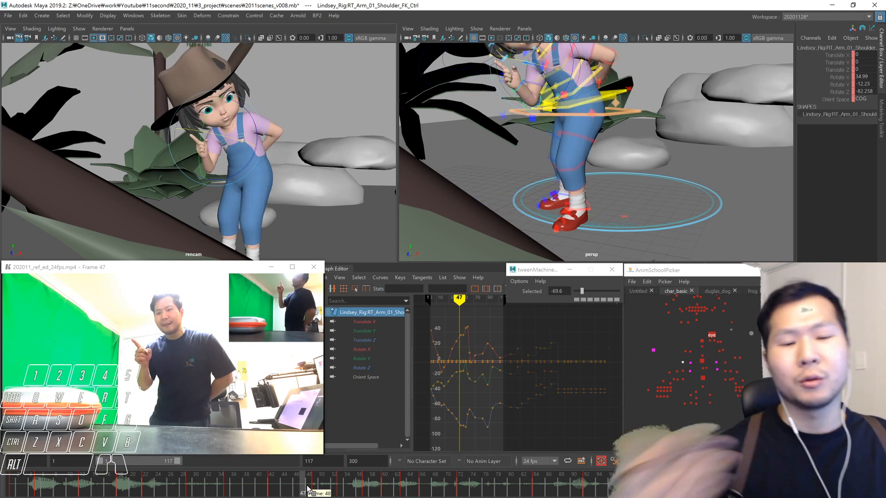
{"action": "key", "text": "alt+v"}
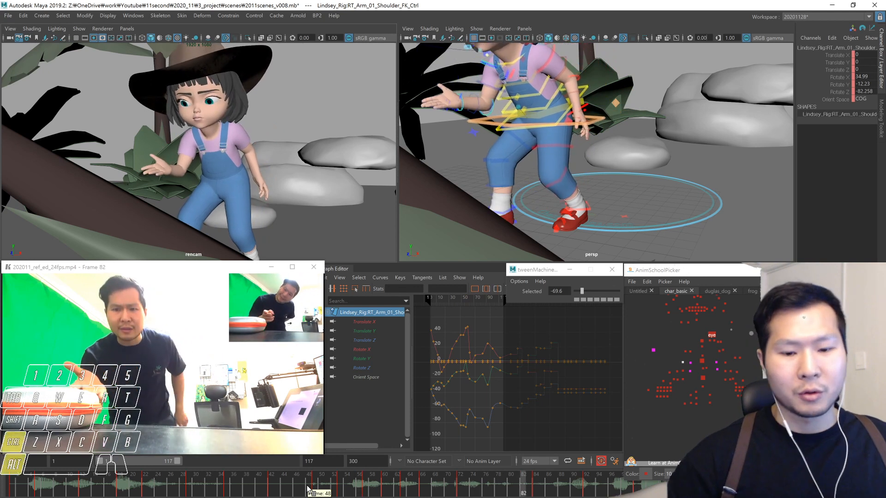
{"action": "key", "text": "alt+v"}
{"action": "left_click", "coordinate": [305, 484]}
{"action": "key", "text": "alt+v"}
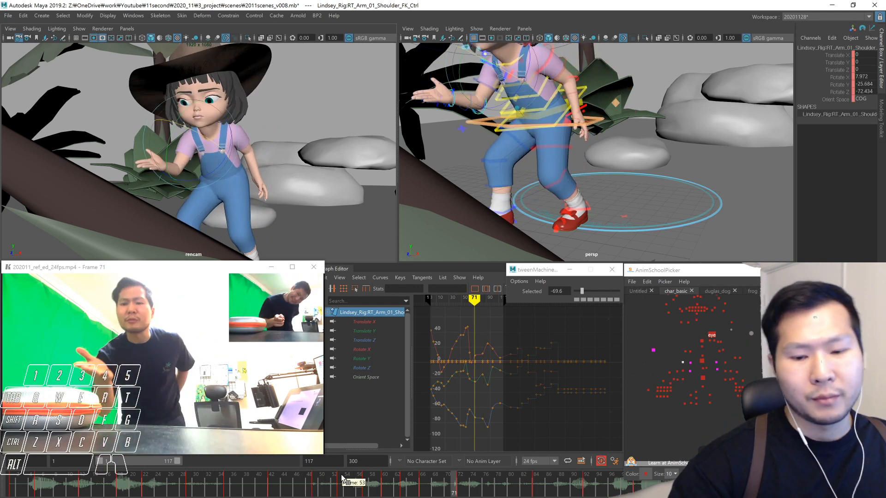
{"action": "left_click_drag", "start_coordinate": [327, 485], "coordinate": [366, 485]}
- Select the right wrist FK control and step through frames 50 to 63 to examine the hand's motion
{"action": "left_click", "coordinate": [683, 379]}
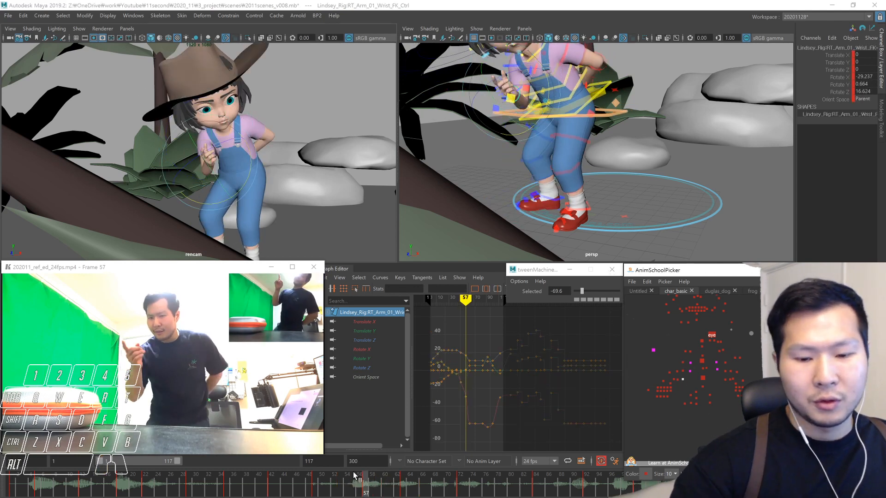
{"action": "key", "text": "alt+comma"}
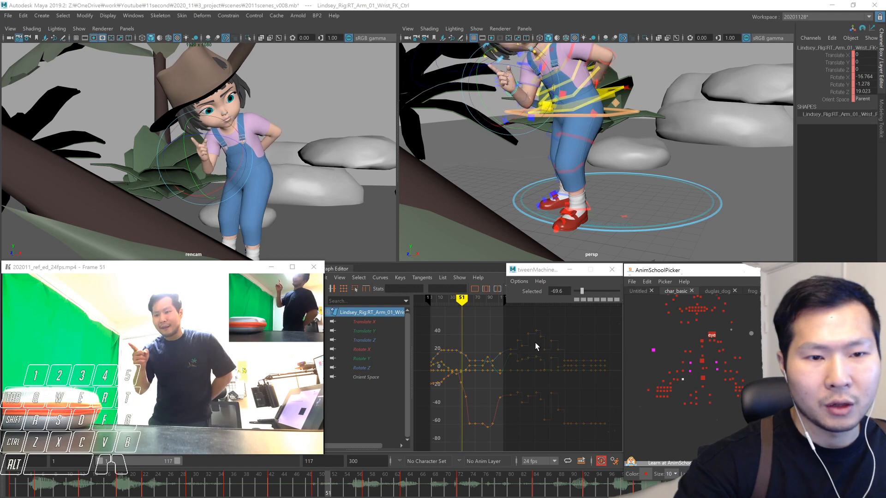
{"action": "key", "text": "alt+comma"}
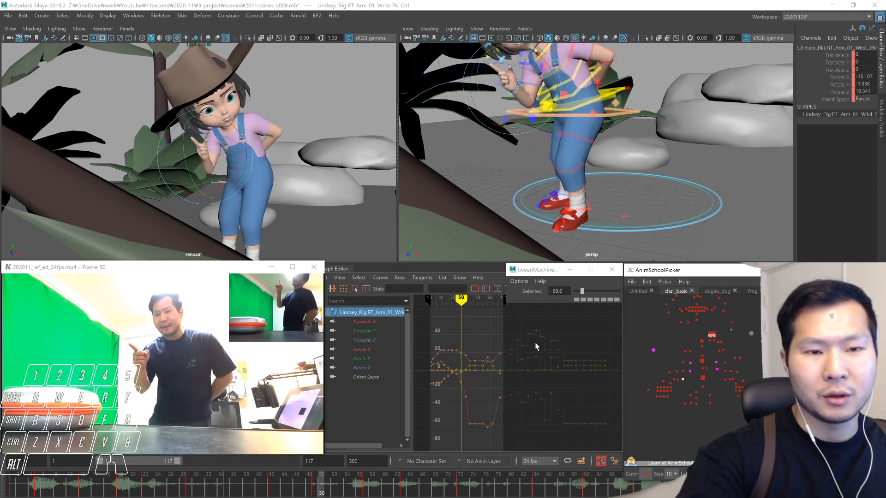
{"action": "key", "text": "alt+comma"}
{"action": "key", "text": "alt+period"}
{"action": "key", "text": "alt+period"}
{"action": "key", "text": "alt+period"}
{"action": "key", "text": "alt+period"}
{"action": "key", "text": "alt+period"}
{"action": "key", "text": "alt+period"}
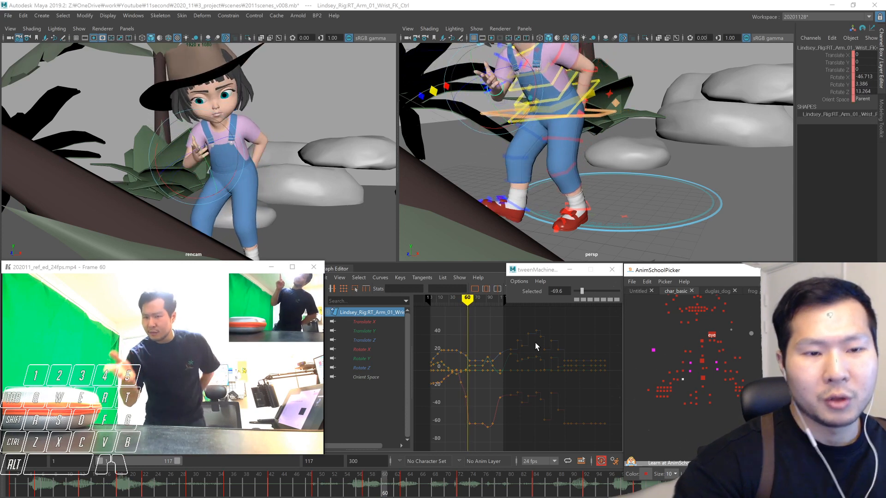
{"action": "key", "text": "alt+period"}
{"action": "key", "text": "alt+period"}
{"action": "key", "text": "alt+period"}
- Rotate the right wrist FK control at frame 60 to -35.773, -10.28, -7.499 and check the following frames
{"action": "key", "text": "alt+comma"}
{"action": "key", "text": "alt+comma"}
{"action": "key", "text": "alt+comma"}
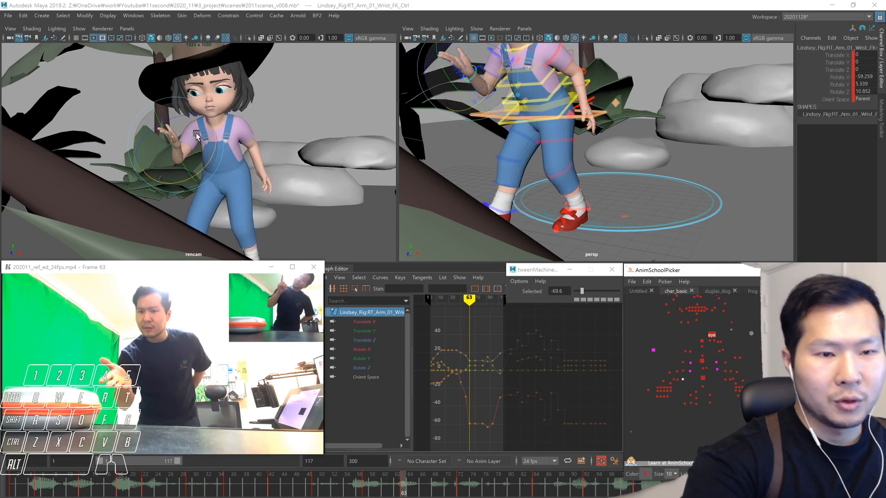
{"action": "left_click_drag", "start_coordinate": [204, 134], "coordinate": [209, 177]}
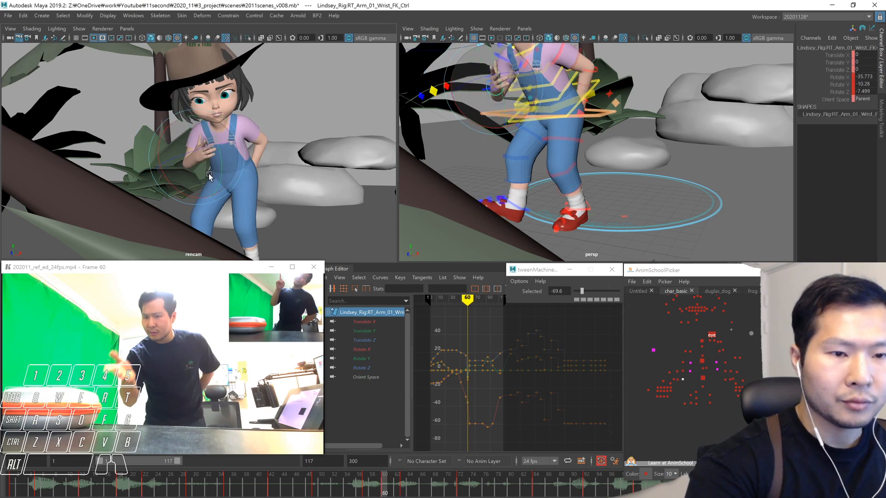
{"action": "key", "text": "alt+period"}
{"action": "key", "text": "alt+period"}
{"action": "key", "text": "alt+period"}
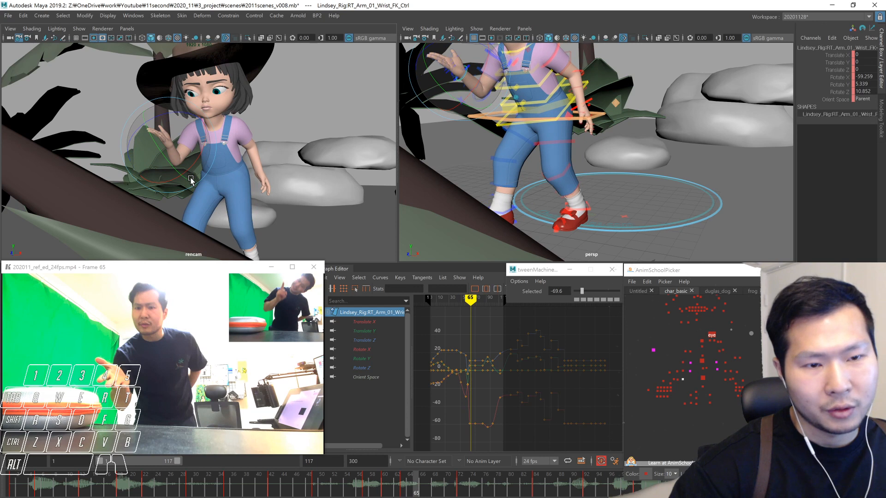
- Examine the right hand's motion from frame 63 to frame 75 with the wrist control selected
{"action": "left_click", "coordinate": [682, 363]}
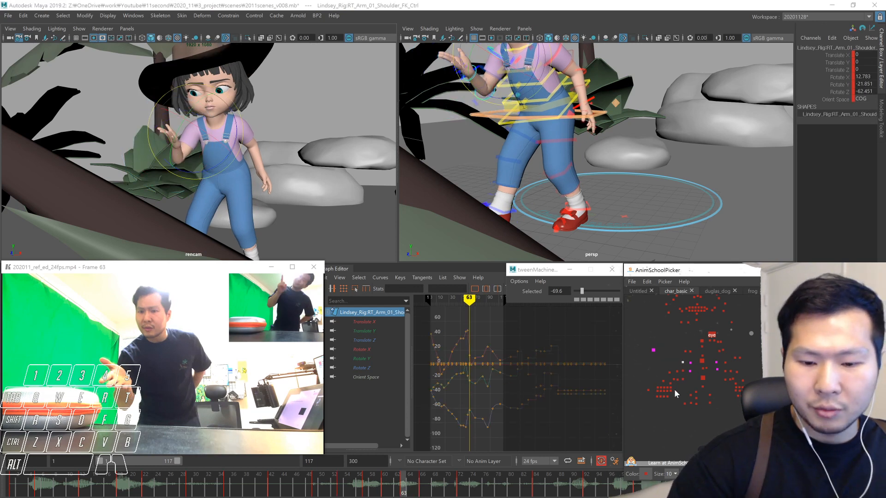
{"action": "left_click", "coordinate": [683, 379]}
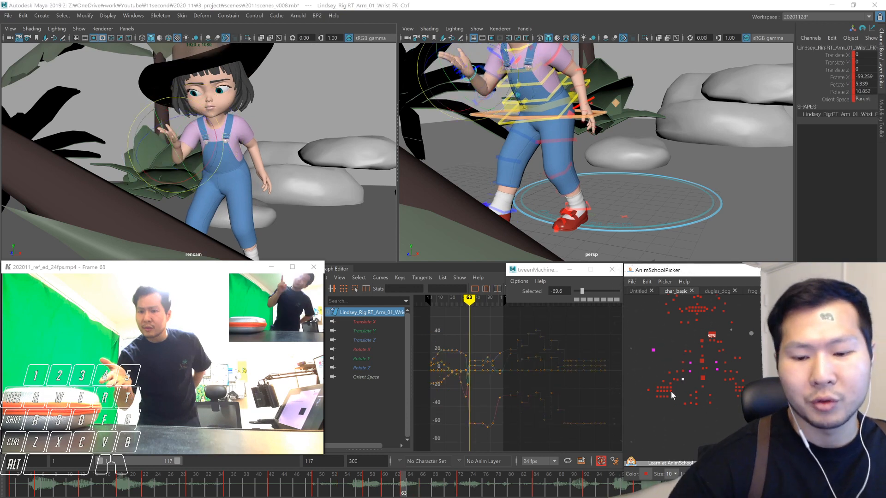
{"action": "key", "text": "alt+period"}
{"action": "key", "text": "alt+period"}
{"action": "key", "text": "alt+period"}
{"action": "key", "text": "alt+period"}
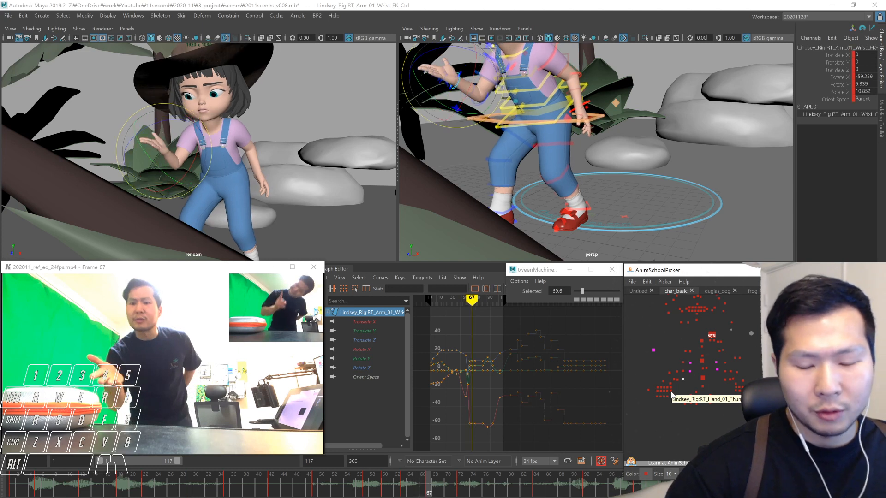
{"action": "key", "text": "alt+comma"}
{"action": "key", "text": "alt+comma"}
{"action": "key", "text": "alt+comma"}
{"action": "key", "text": "alt+comma"}
{"action": "key", "text": "alt+period"}
{"action": "key", "text": "alt+period"}
{"action": "key", "text": "alt+period"}
{"action": "key", "text": "alt+period"}
{"action": "key", "text": "alt+period"}
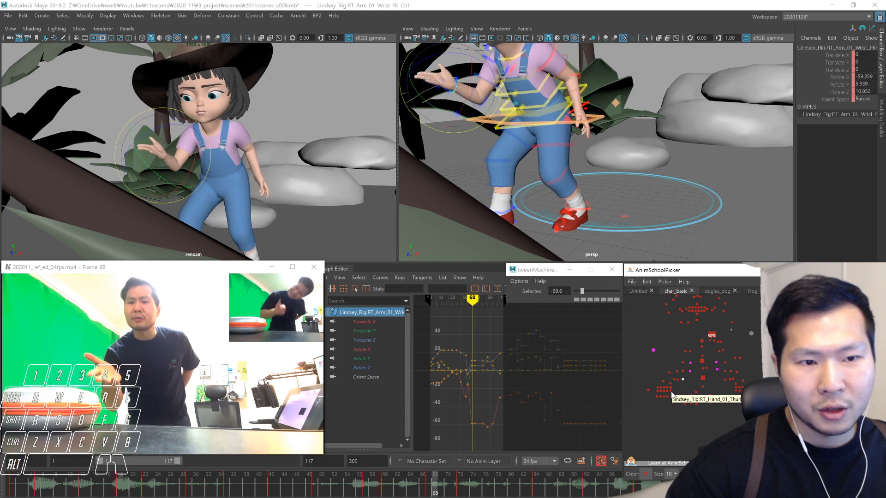
{"action": "key", "text": "alt+period"}
{"action": "key", "text": "alt+period"}
{"action": "key", "text": "alt+period"}
{"action": "key", "text": "alt+period"}
{"action": "key", "text": "alt+period"}
{"action": "key", "text": "alt+period"}
{"action": "key", "text": "alt+period"}
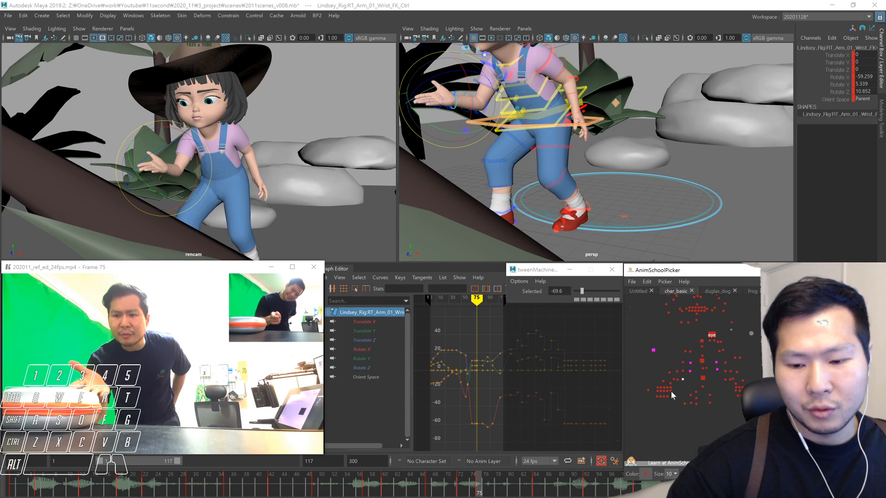
- Compare the right arm's poses between frames 67 and 75 by moving across the shoulder and wrist keys
{"action": "key", "text": "comma"}
{"action": "key", "text": "period"}
{"action": "left_click", "coordinate": [682, 361]}
{"action": "left_click", "coordinate": [683, 380]}
{"action": "key", "text": "alt+period"}
{"action": "key", "text": "alt+period"}
{"action": "key", "text": "alt+period"}
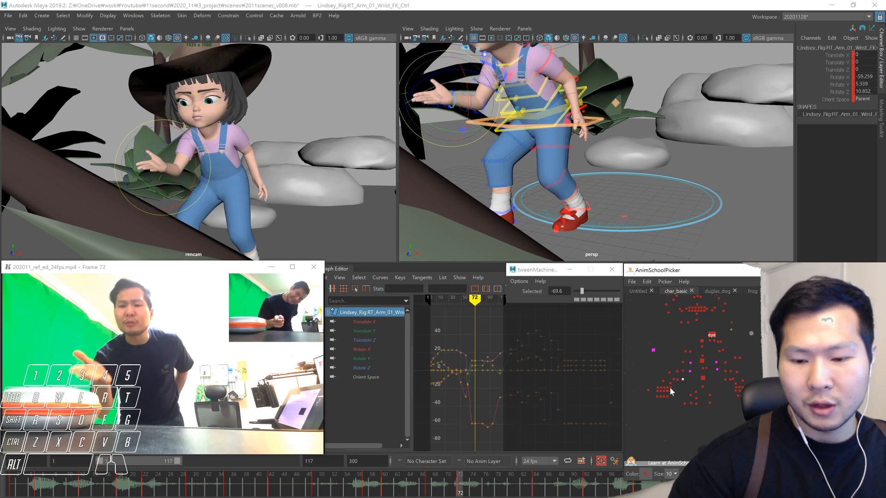
{"action": "key", "text": "alt+period"}
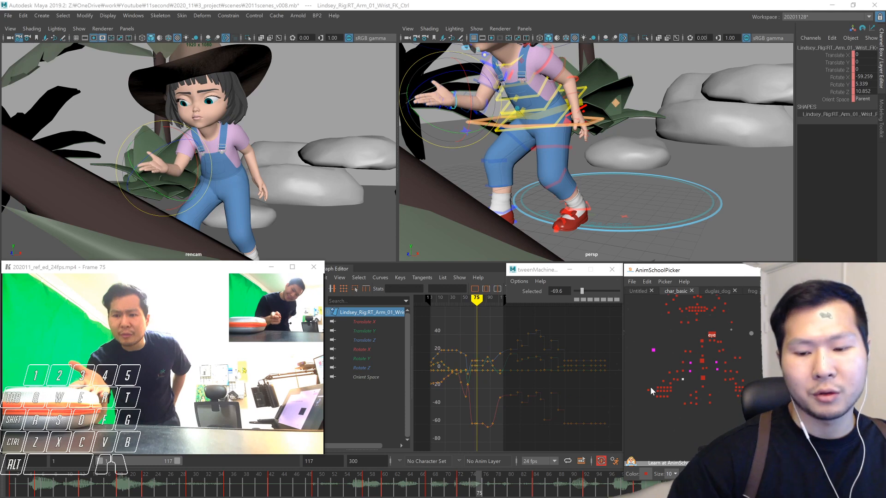
{"action": "key", "text": "comma"}
{"action": "key", "text": "comma"}
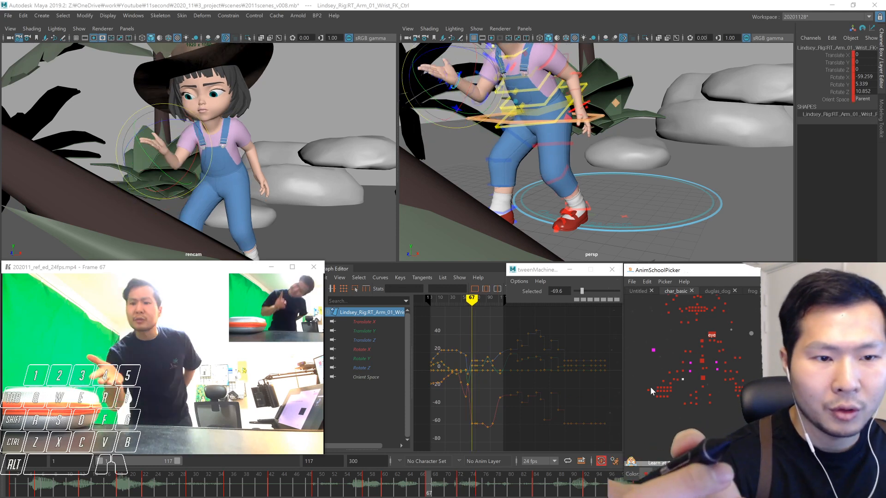
{"action": "key", "text": "period"}
{"action": "key", "text": "comma"}
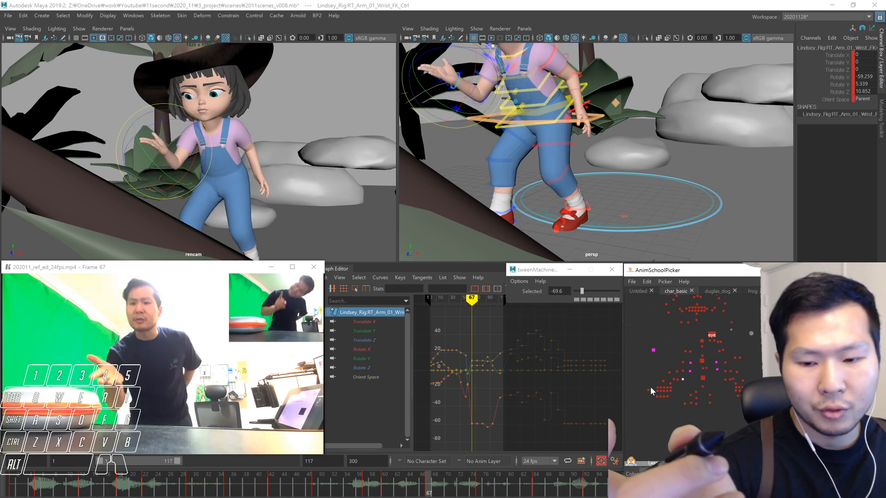
{"action": "key", "text": "comma"}
- Adjust the right wrist FK control's rotation around frame 71 and check the hand through frame 75
{"action": "key", "text": "alt+period"}
{"action": "key", "text": "alt+period"}
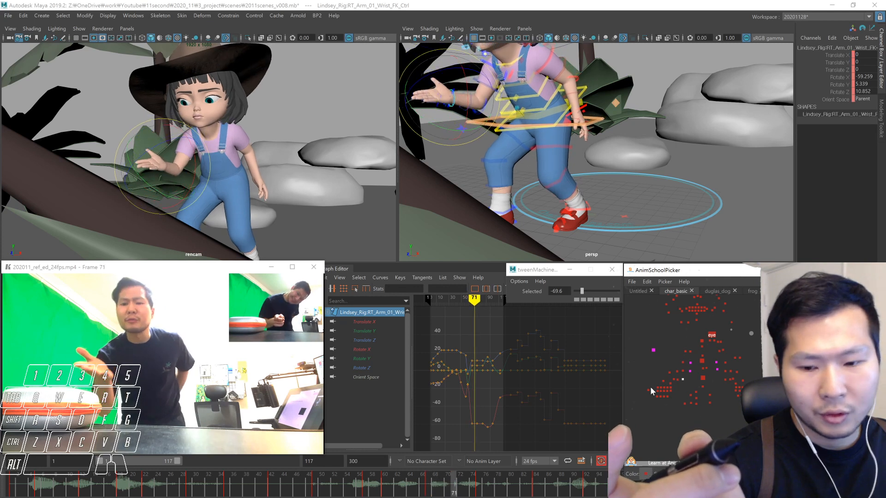
{"action": "key", "text": "alt+period"}
{"action": "key", "text": "alt+comma"}
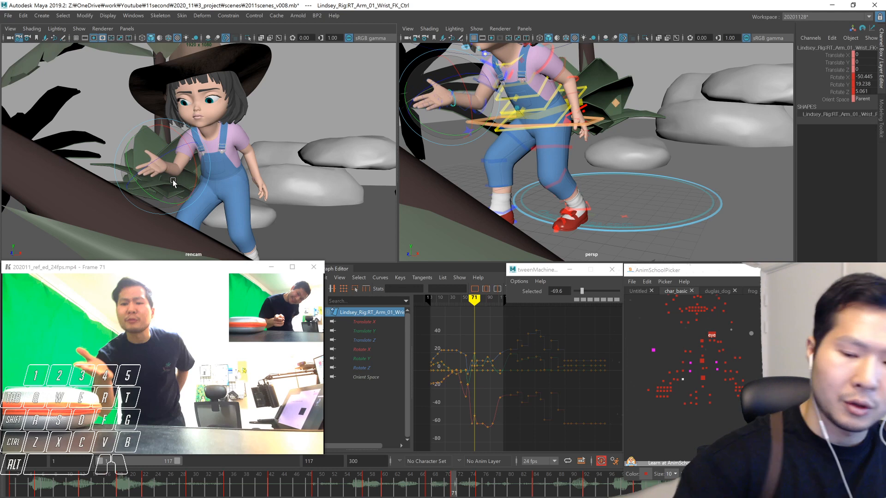
{"action": "left_click_drag", "start_coordinate": [406, 483], "coordinate": [480, 482]}
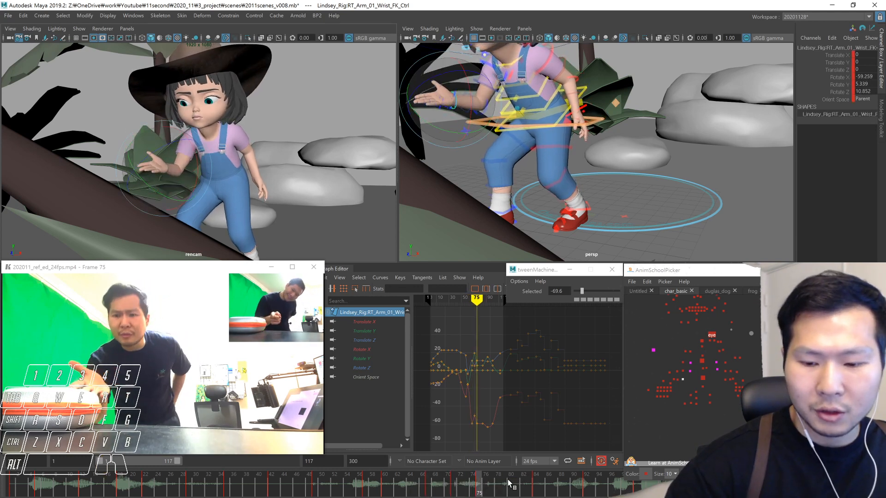
- Blend the right wrist FK control's frame 75 pose toward its neighbouring key at 44.6 in tweenMachine and check the playback
{"action": "left_click", "coordinate": [610, 292]}
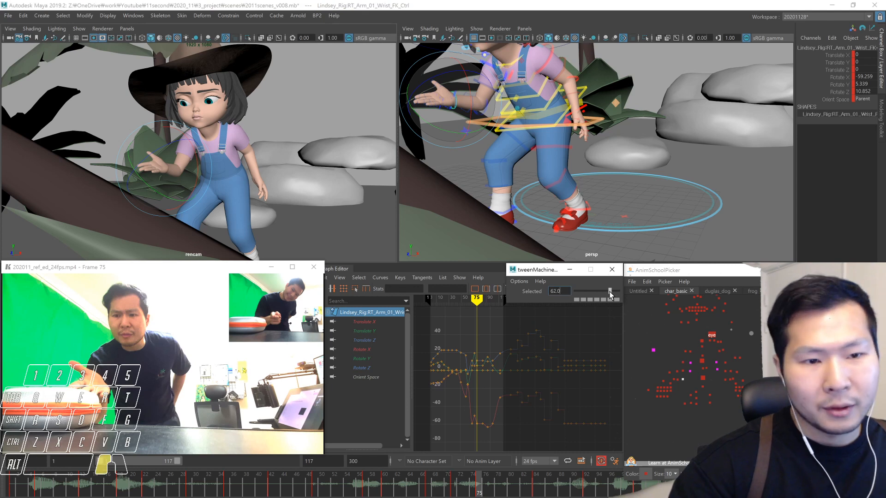
{"action": "mouse_move", "coordinate": [452, 483]}
{"action": "left_mouse_down"}
{"action": "mouse_move", "coordinate": [487, 482]}
{"action": "mouse_move", "coordinate": [403, 479]}
{"action": "mouse_move", "coordinate": [554, 482]}
{"action": "mouse_move", "coordinate": [454, 482]}
{"action": "mouse_move", "coordinate": [480, 488]}
{"action": "left_mouse_up"}
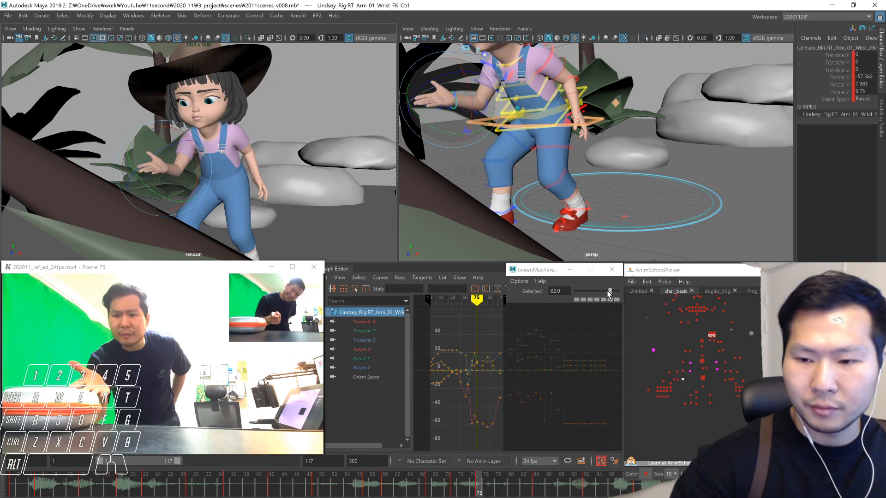
{"action": "key", "text": "comma"}
{"action": "key", "text": "alt+v"}
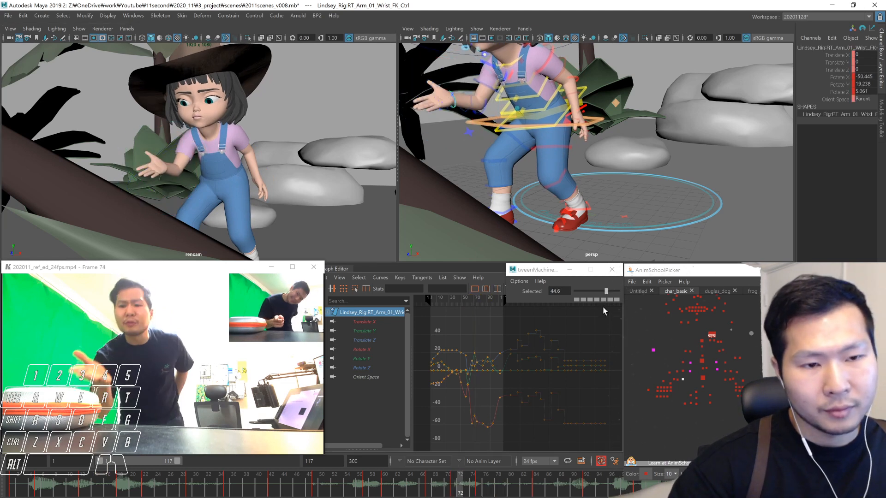
{"action": "key", "text": "alt+v"}
{"action": "left_click", "coordinate": [480, 486]}
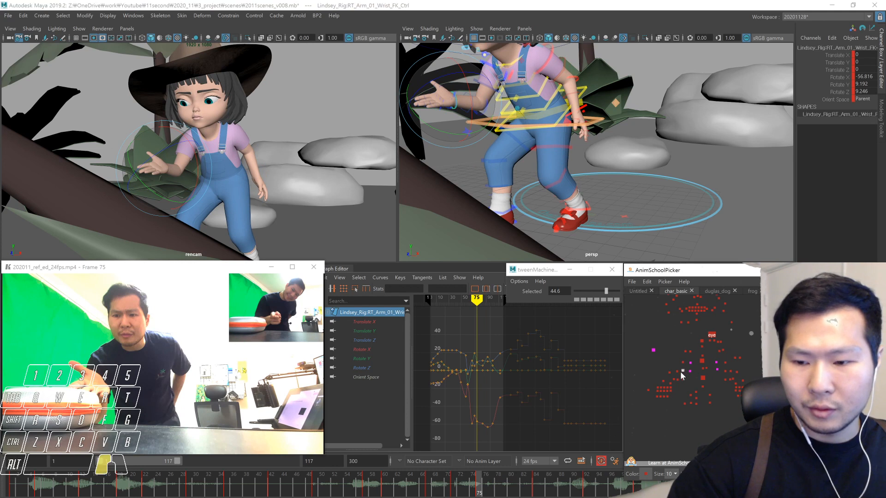
- Key the right elbow FK control at frame 78 and blend that pose at 55.4 in tweenMachine
{"action": "left_click", "coordinate": [682, 363]}
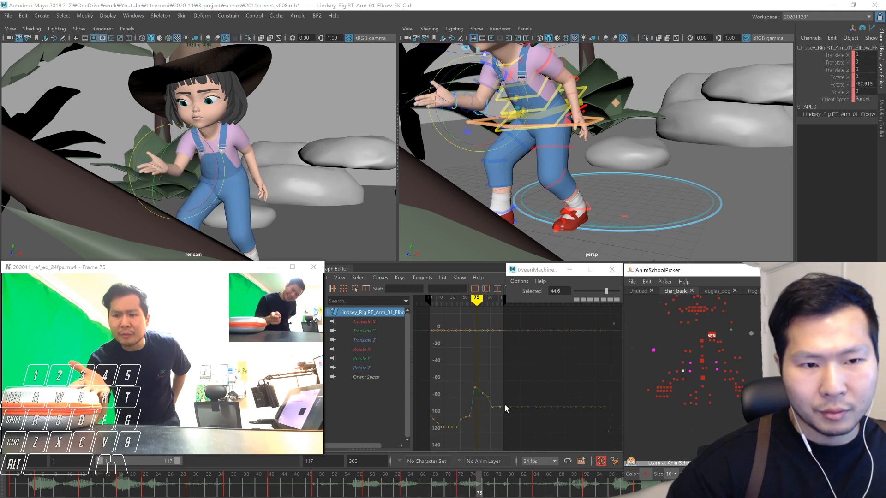
{"action": "left_click_drag", "start_coordinate": [501, 494], "coordinate": [506, 494]}
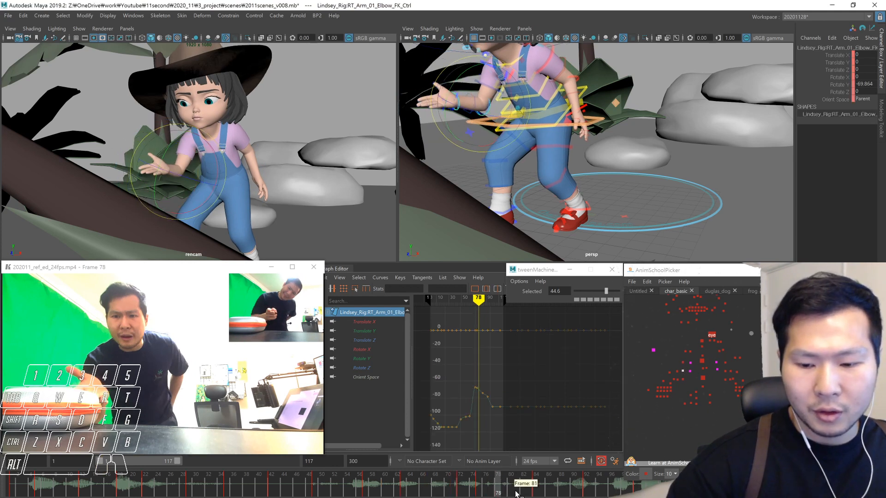
{"action": "key", "text": "s"}
{"action": "key", "text": "comma"}
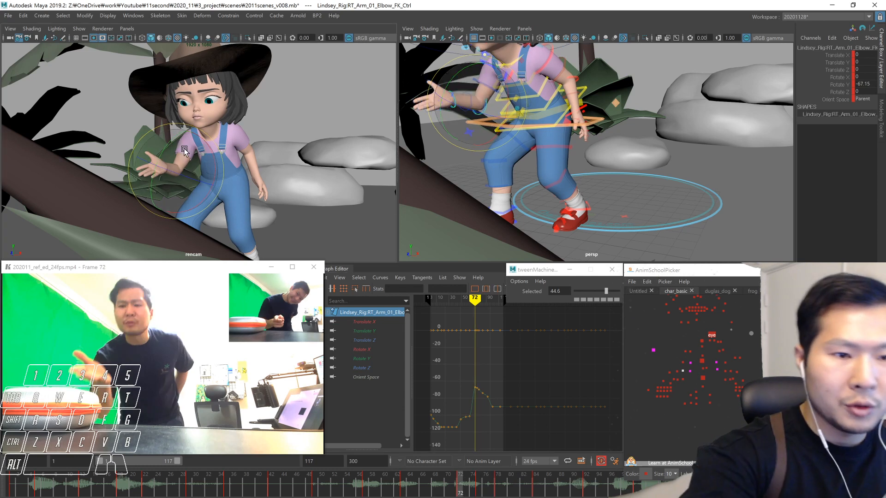
{"action": "key", "text": "alt+comma"}
{"action": "key", "text": "period"}
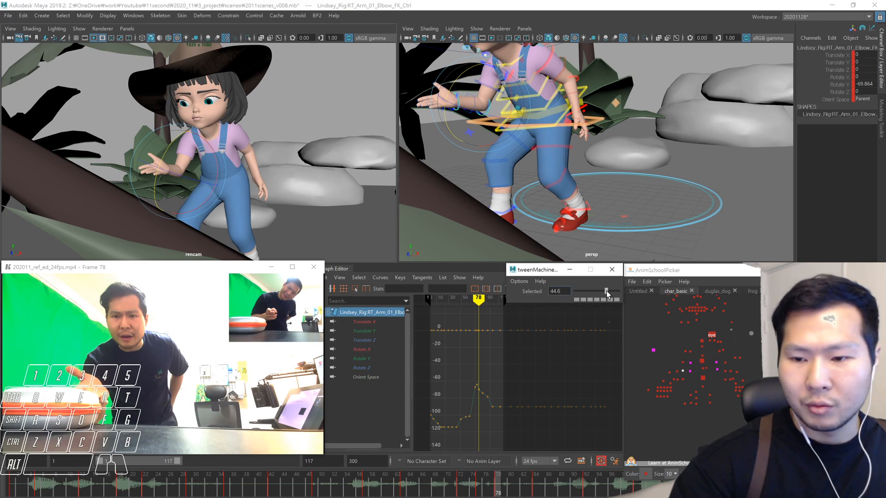
{"action": "left_click_drag", "start_coordinate": [607, 291], "coordinate": [608, 292]}
{"action": "mouse_move", "coordinate": [470, 486]}
{"action": "left_mouse_down"}
{"action": "mouse_move", "coordinate": [443, 490]}
{"action": "mouse_move", "coordinate": [462, 490]}
{"action": "mouse_move", "coordinate": [418, 479]}
{"action": "mouse_move", "coordinate": [484, 485]}
{"action": "mouse_move", "coordinate": [475, 487]}
{"action": "left_mouse_up"}
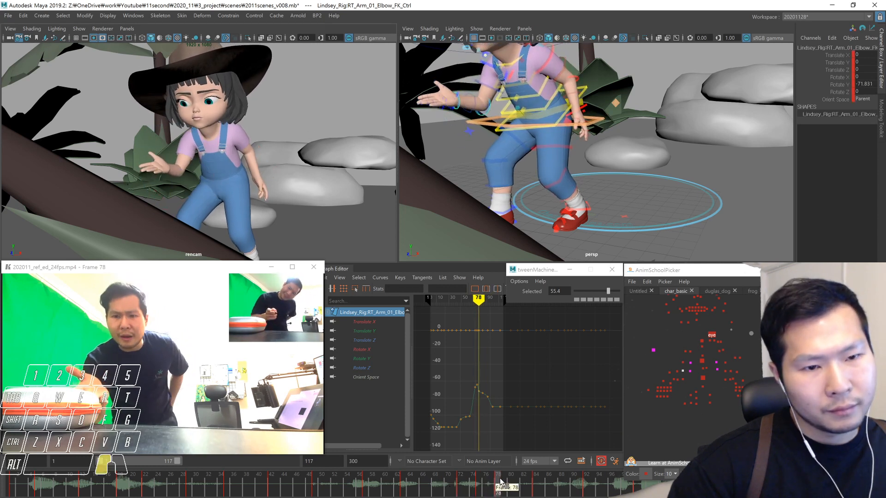
- Examine the right arm's motion between frames 69 and 79 using the elbow and wrist controls
{"action": "mouse_move", "coordinate": [441, 486]}
{"action": "left_mouse_down"}
{"action": "mouse_move", "coordinate": [460, 488]}
{"action": "mouse_move", "coordinate": [446, 492]}
{"action": "mouse_move", "coordinate": [475, 485]}
{"action": "mouse_move", "coordinate": [458, 487]}
{"action": "left_mouse_up"}
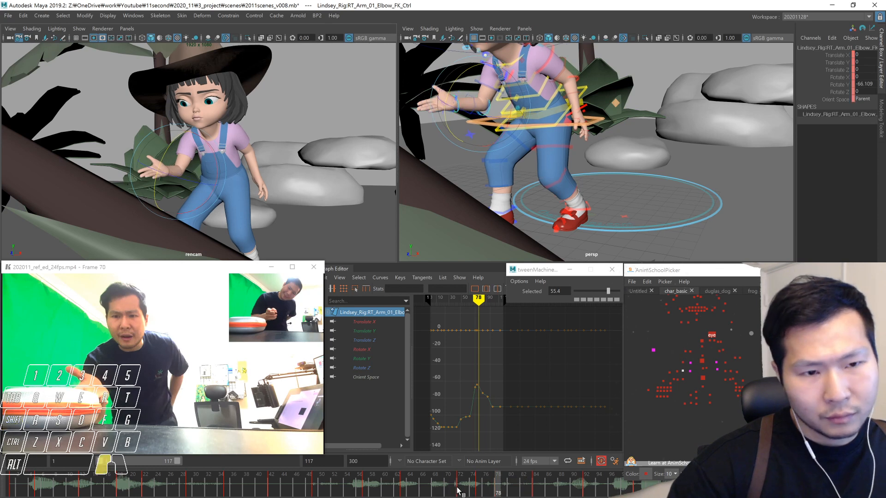
{"action": "left_click_drag", "start_coordinate": [512, 481], "coordinate": [395, 477]}
{"action": "key", "text": "alt+v"}
{"action": "left_click_drag", "start_coordinate": [462, 492], "coordinate": [463, 494]}
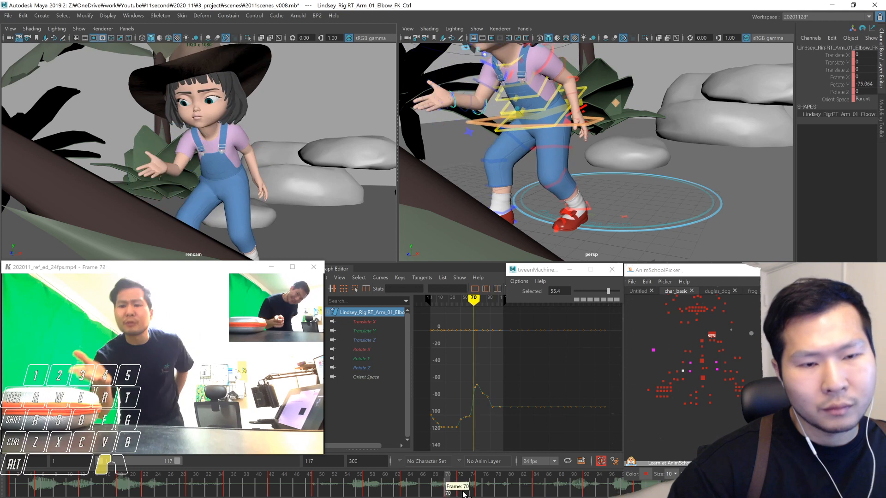
{"action": "left_click", "coordinate": [680, 380]}
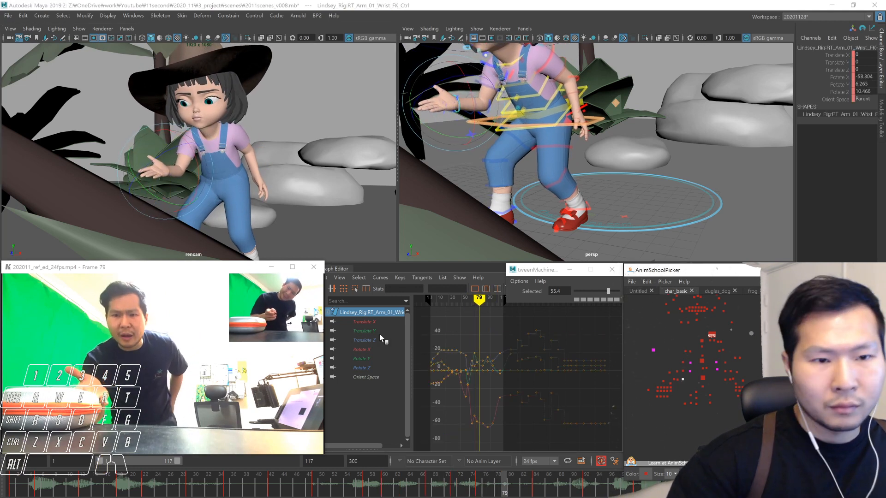
{"action": "left_click", "coordinate": [165, 148]}
{"action": "left_click", "coordinate": [450, 491]}
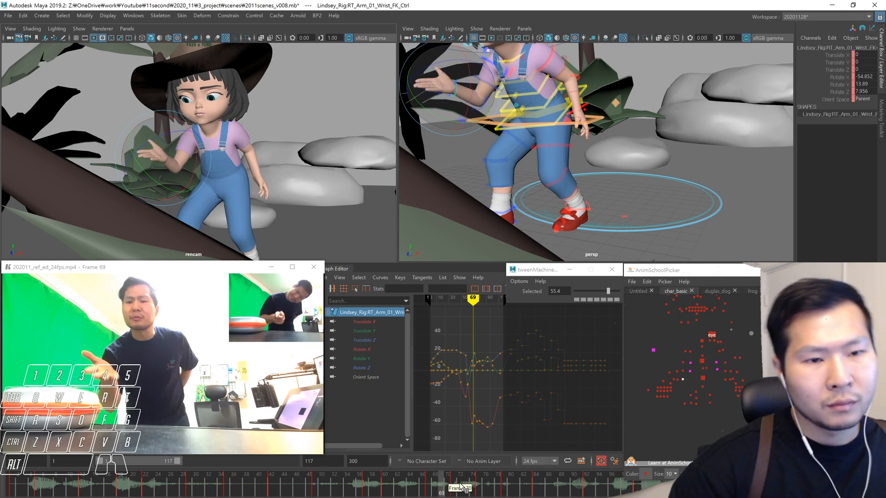
{"action": "key", "text": "alt+v"}
{"action": "key", "text": "alt+v"}
{"action": "left_click", "coordinate": [504, 483]}
{"action": "left_click_drag", "start_coordinate": [451, 484], "coordinate": [473, 490]}
{"action": "key", "text": "comma"}
{"action": "key", "text": "period"}
- Adjust the right elbow FK control's rotation at frame 75 and play back the arm movement
{"action": "left_click", "coordinate": [682, 370]}
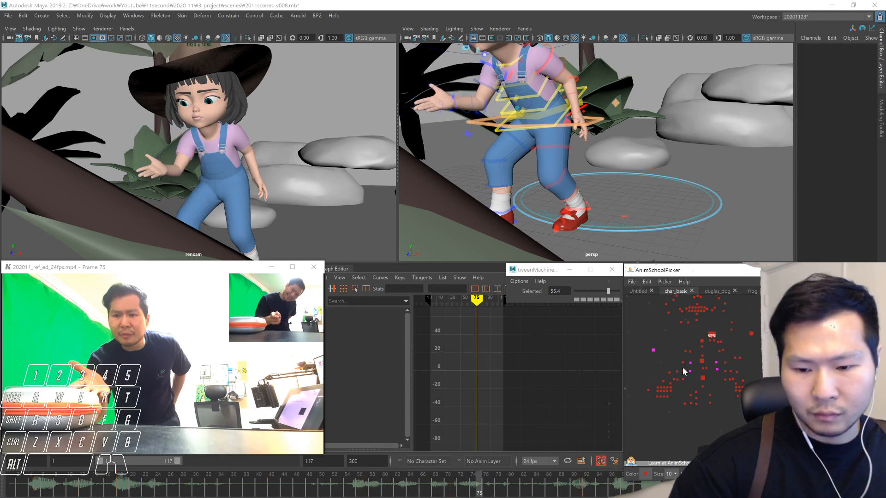
{"action": "left_click", "coordinate": [683, 370]}
{"action": "left_click_drag", "start_coordinate": [171, 145], "coordinate": [166, 146]}
{"action": "key", "text": "comma"}
{"action": "key", "text": "period"}
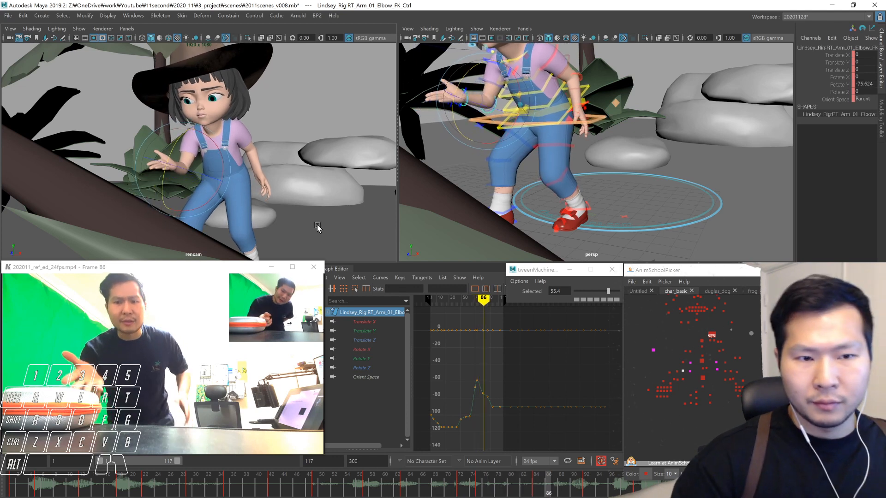
{"action": "left_click", "coordinate": [333, 483]}
{"action": "key", "text": "alt+v"}
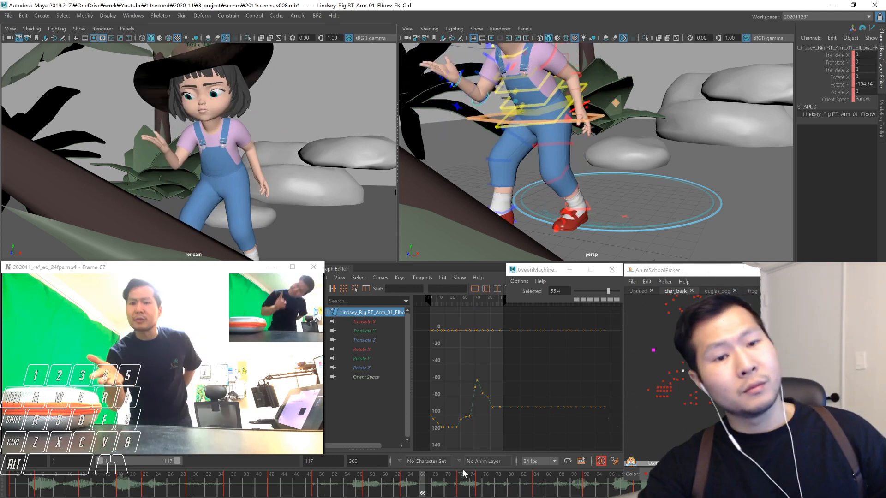
{"action": "left_click", "coordinate": [240, 486]}
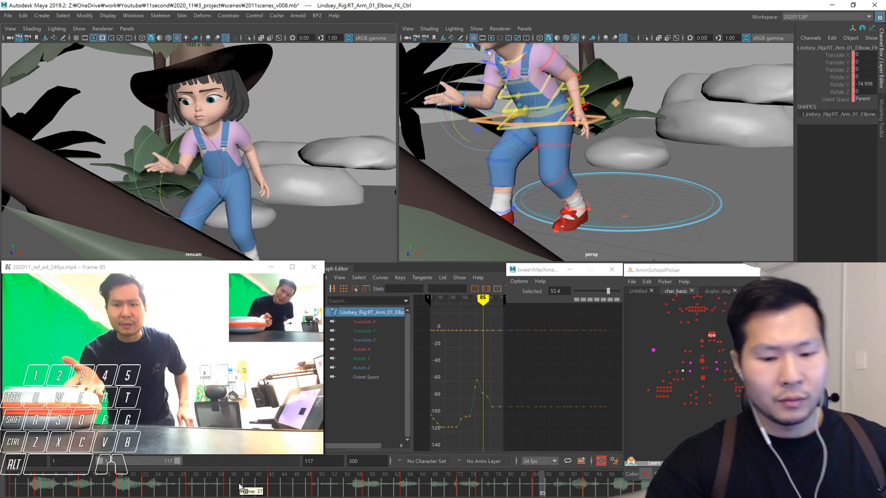
- Examine the head's motion from frame 45 to frame 61 with the upper neck FK control selected
{"action": "left_click", "coordinate": [291, 485]}
{"action": "left_click", "coordinate": [701, 341]}
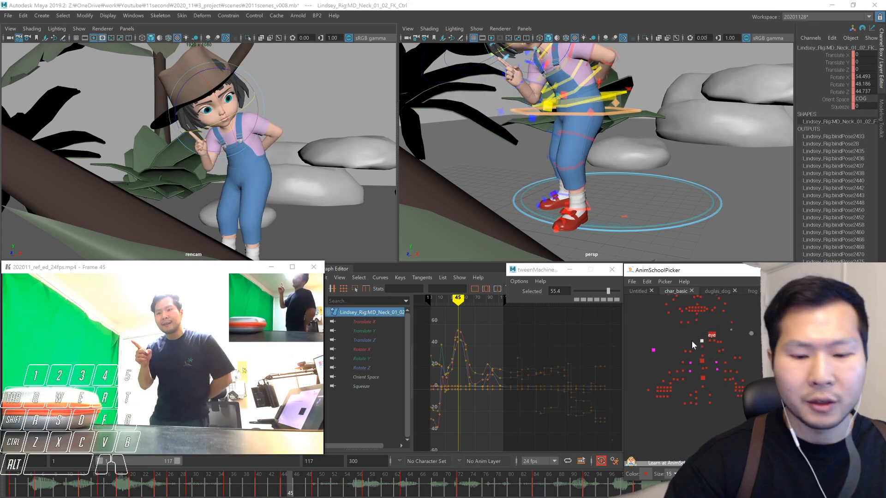
{"action": "key", "text": "alt+v"}
{"action": "key", "text": "alt+v"}
{"action": "left_click_drag", "start_coordinate": [272, 485], "coordinate": [327, 490]}
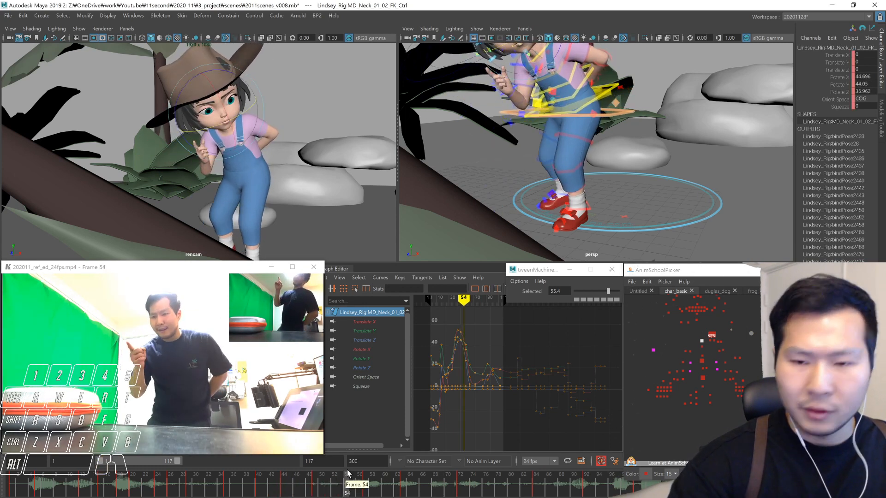
{"action": "left_click_drag", "start_coordinate": [308, 492], "coordinate": [360, 492]}
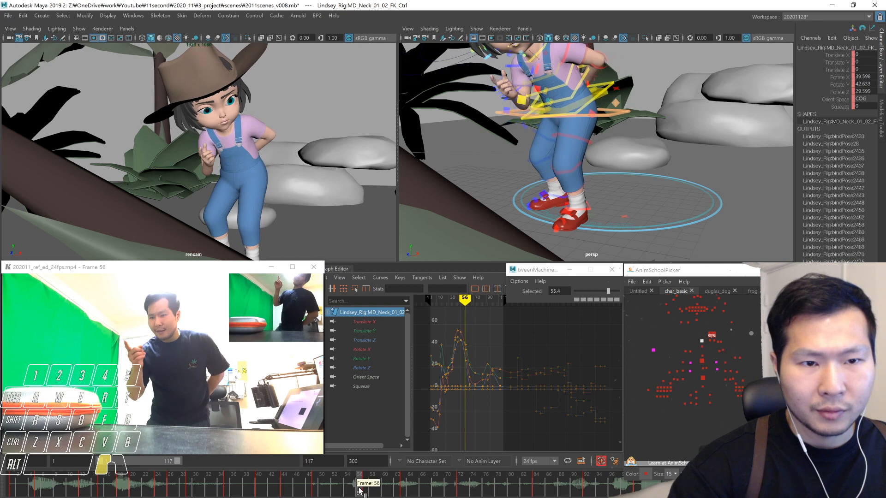
{"action": "left_click", "coordinate": [366, 482]}
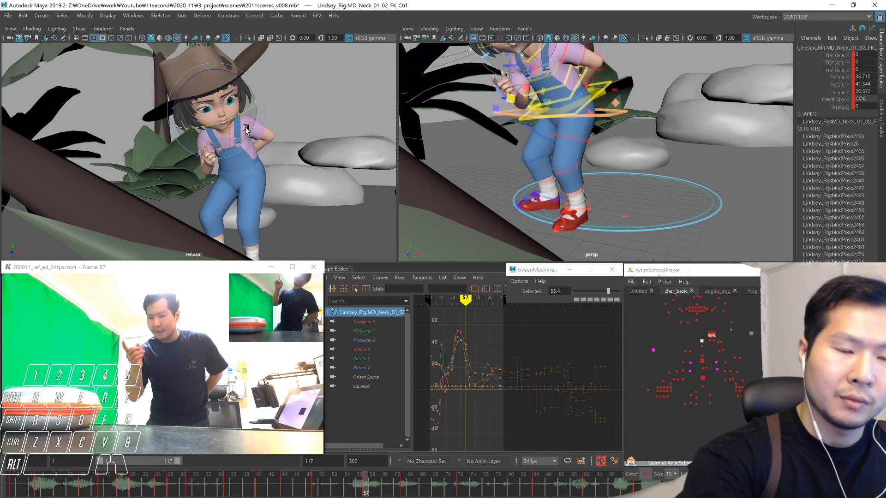
{"action": "key", "text": "alt+comma"}
{"action": "key", "text": "alt+comma"}
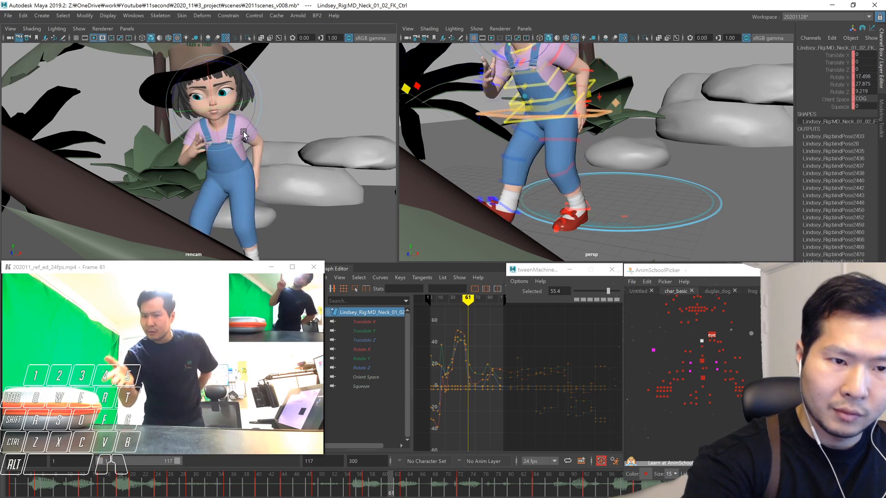
- Adjust the upper neck FK control's rotation around frame 53 and check the head's turn through frame 62
{"action": "left_click", "coordinate": [318, 478]}
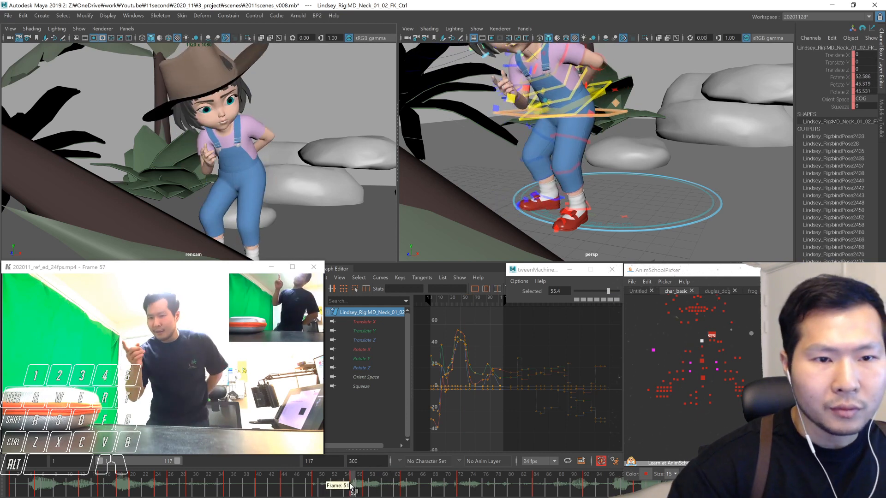
{"action": "mouse_move", "coordinate": [317, 477]}
{"action": "left_mouse_down"}
{"action": "mouse_move", "coordinate": [360, 480]}
{"action": "mouse_move", "coordinate": [329, 482]}
{"action": "left_mouse_up"}
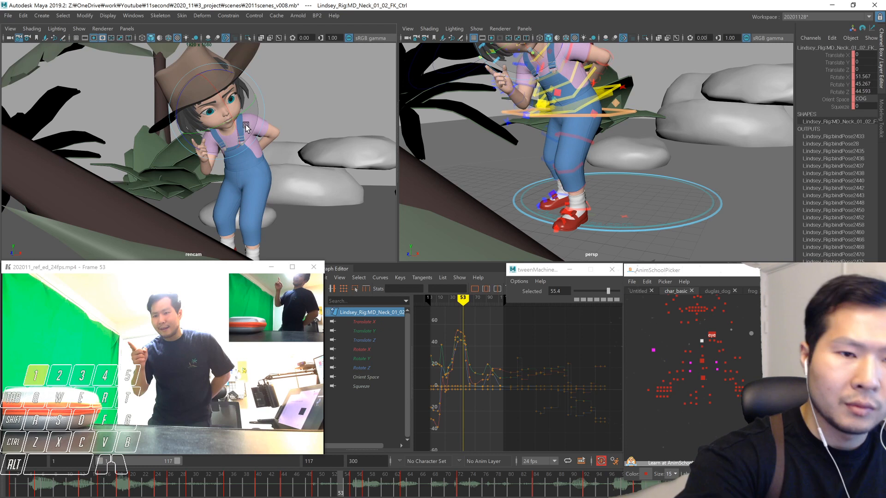
{"action": "left_click_drag", "start_coordinate": [241, 128], "coordinate": [271, 169]}
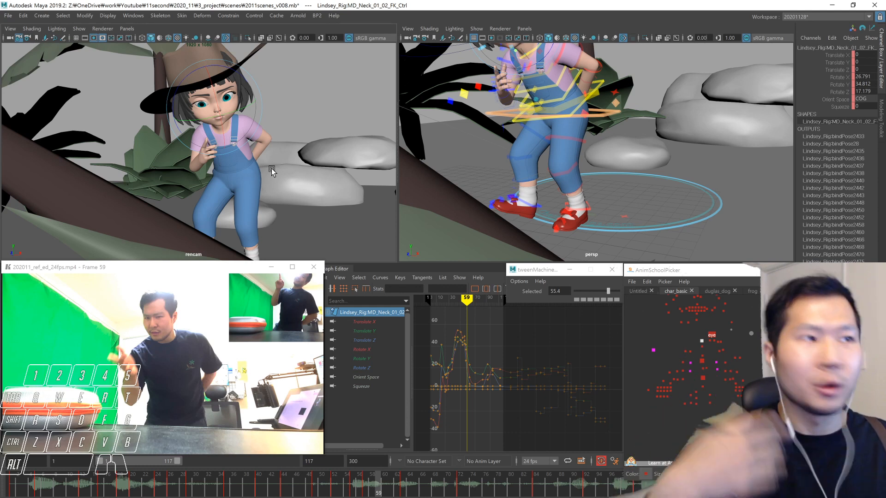
{"action": "left_click", "coordinate": [316, 487]}
{"action": "key", "text": "alt+v"}
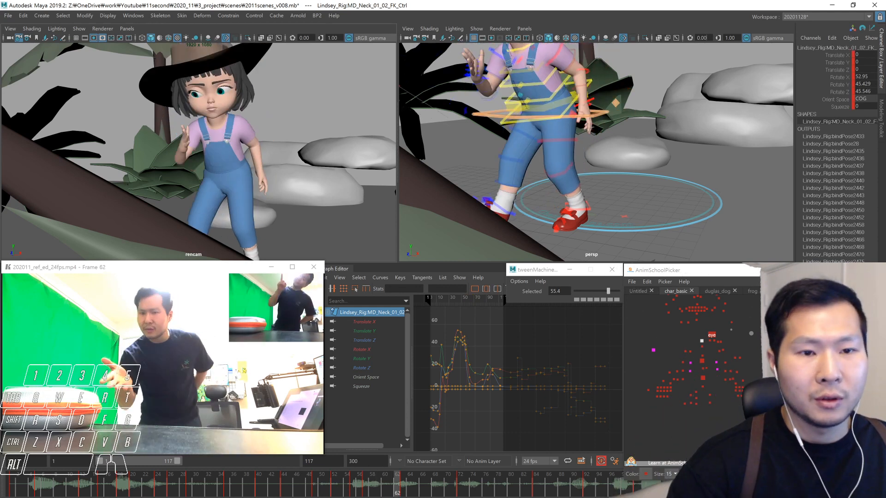
{"action": "left_click", "coordinate": [342, 488]}
- Blend the upper neck FK control's pose at frame 68 at 46.7 in tweenMachine and compare it with frame 63
{"action": "mouse_move", "coordinate": [333, 478]}
{"action": "left_mouse_down"}
{"action": "mouse_move", "coordinate": [395, 485]}
{"action": "mouse_move", "coordinate": [429, 464]}
{"action": "mouse_move", "coordinate": [332, 478]}
{"action": "mouse_move", "coordinate": [450, 479]}
{"action": "mouse_move", "coordinate": [433, 495]}
{"action": "left_mouse_up"}
{"action": "key", "text": "alt+v"}
{"action": "key", "text": "alt+v"}
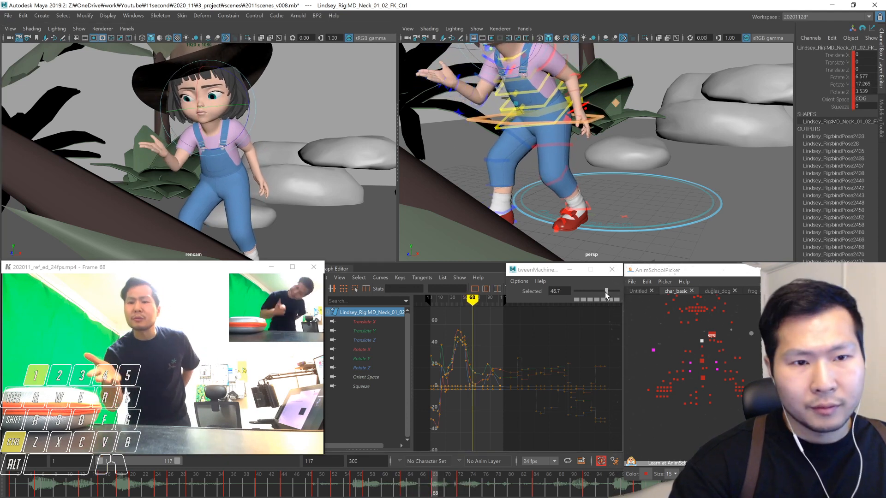
{"action": "left_click", "coordinate": [417, 491]}
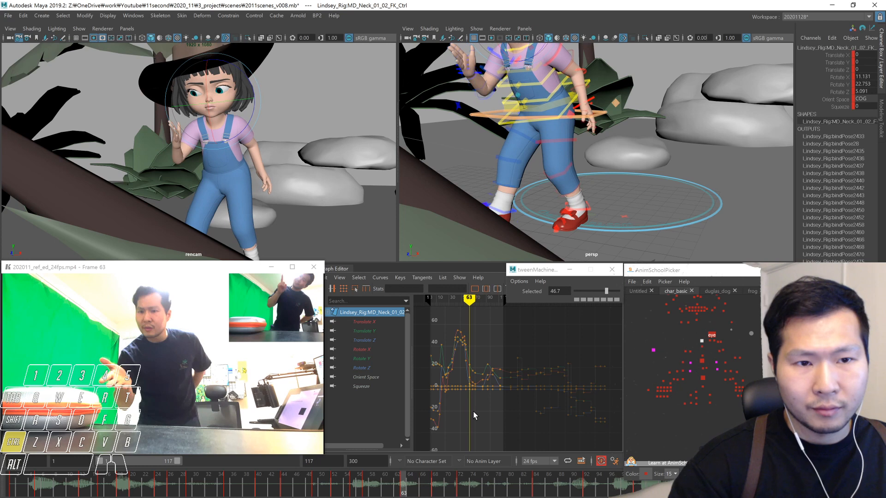
{"action": "mouse_move", "coordinate": [406, 487]}
{"action": "left_mouse_down"}
{"action": "mouse_move", "coordinate": [446, 482]}
{"action": "mouse_move", "coordinate": [423, 482]}
{"action": "mouse_move", "coordinate": [436, 480]}
{"action": "left_mouse_up"}
- Rotate the lower neck FK control at frame 68 to 3.947, -4.505, 1.844 and play back the head motion
{"action": "left_click", "coordinate": [702, 347]}
{"action": "left_click_drag", "start_coordinate": [196, 144], "coordinate": [232, 121]}
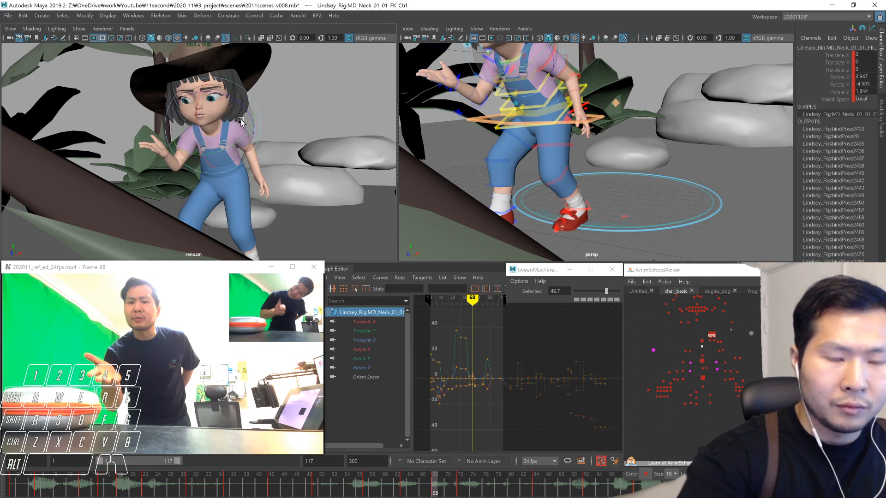
{"action": "left_click", "coordinate": [411, 486]}
{"action": "key", "text": "alt+v"}
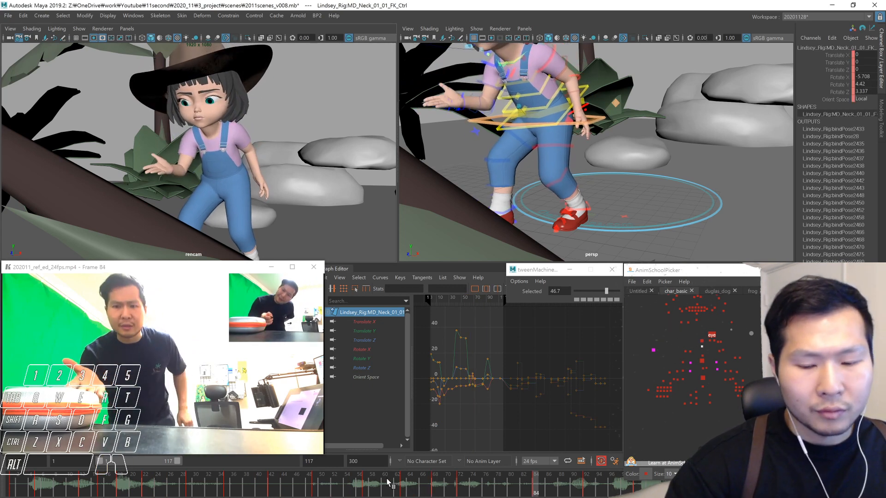
- Blend the lower neck FK control's pose at frame 72 at -75 in tweenMachine and check the playback
{"action": "left_click", "coordinate": [399, 480]}
{"action": "key", "text": "period"}
{"action": "key", "text": "period"}
{"action": "left_click", "coordinate": [577, 300]}
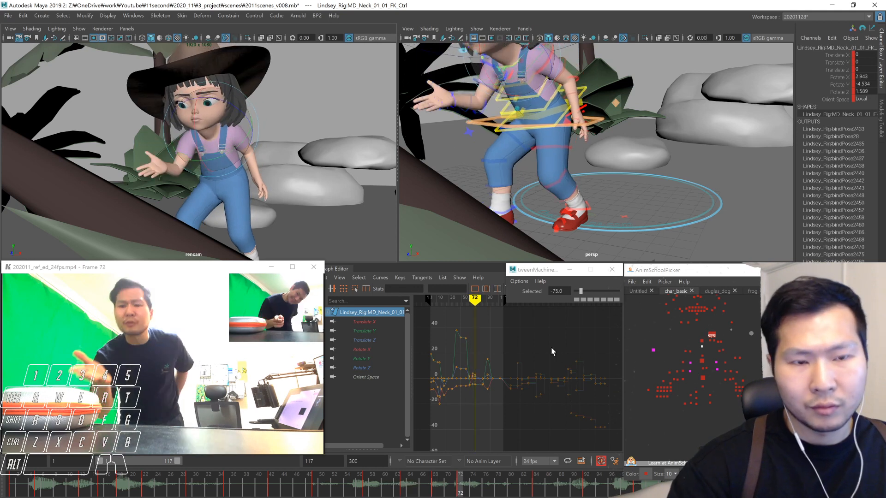
{"action": "left_click", "coordinate": [400, 481]}
{"action": "key", "text": "alt+v"}
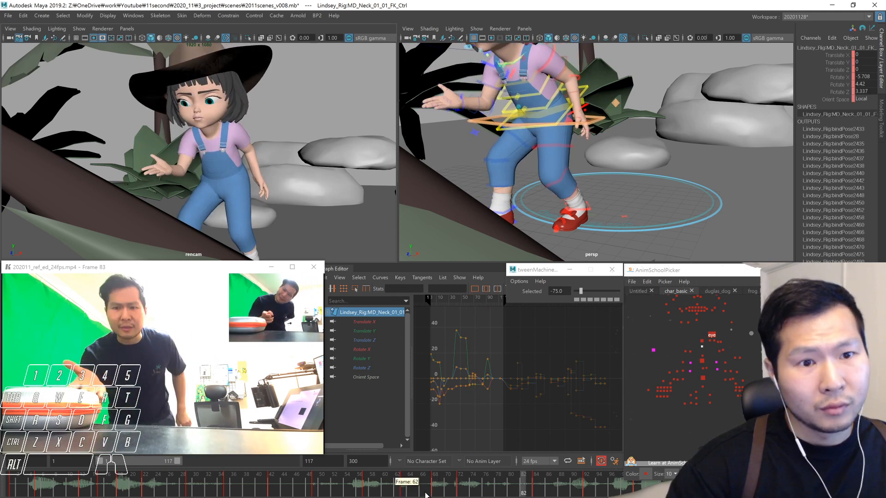
{"action": "left_click", "coordinate": [470, 493]}
- Blend the lower torso FK control's pose at frame 68 at -73.9 in tweenMachine
{"action": "left_click", "coordinate": [402, 482]}
{"action": "left_click", "coordinate": [702, 360]}
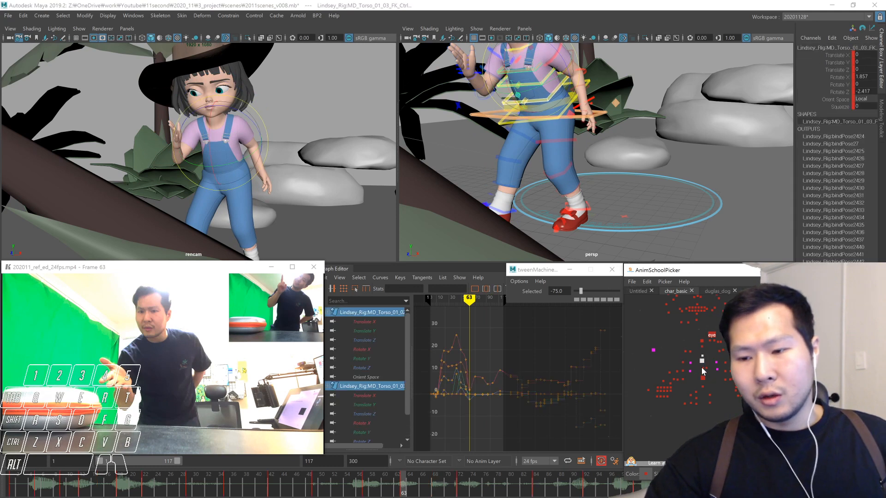
{"action": "key", "text": "f"}
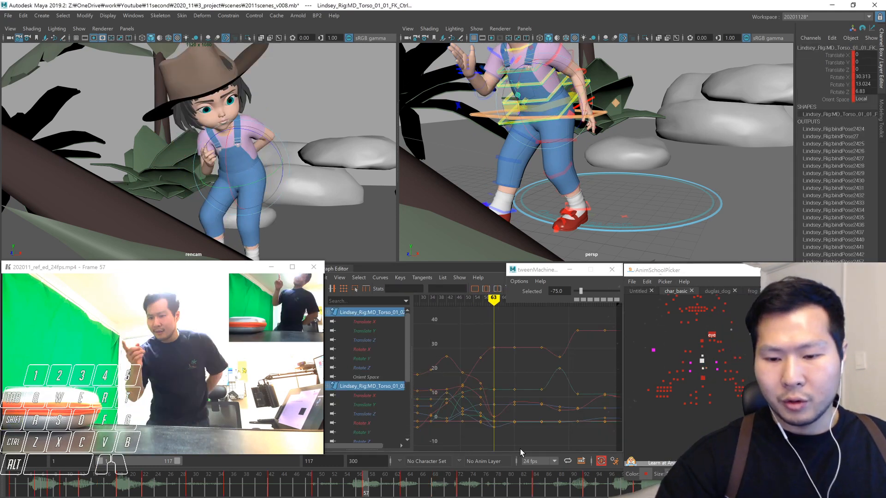
{"action": "left_click", "coordinate": [703, 376]}
{"action": "left_click_drag", "start_coordinate": [710, 352], "coordinate": [694, 388]}
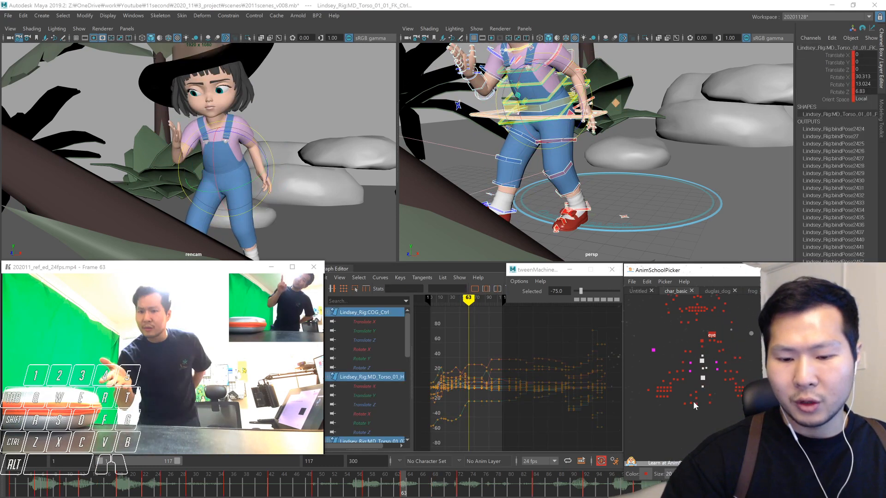
{"action": "left_click_drag", "start_coordinate": [489, 121], "coordinate": [493, 134]}
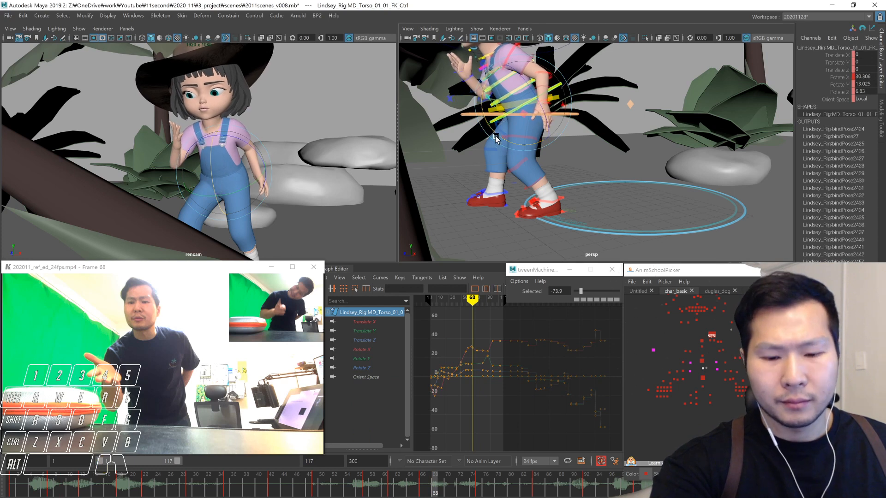
- Delete the lower torso FK control's keys between frames 57 and 68 and scrub through the resulting motion
{"action": "key", "text": "comma"}
{"action": "key", "text": "shift+Delete"}
{"action": "key", "text": "comma"}
{"action": "key", "text": "shift+Delete"}
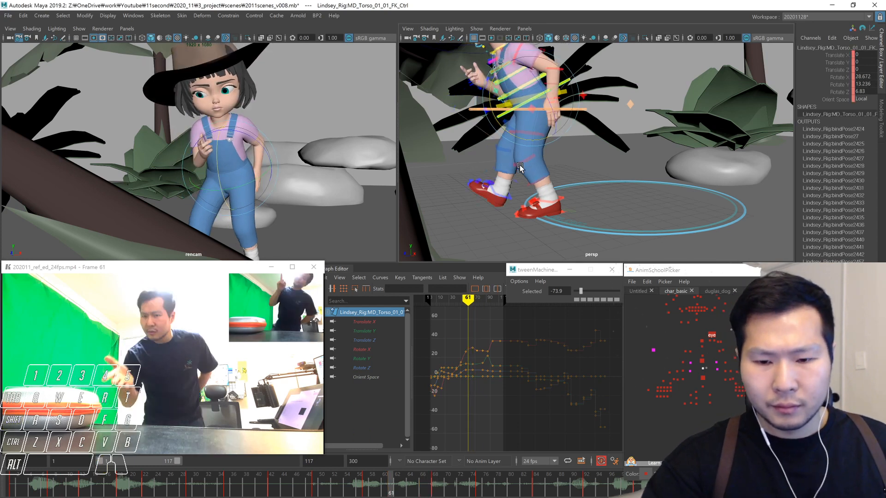
{"action": "key", "text": "comma"}
{"action": "left_click_drag", "start_coordinate": [388, 483], "coordinate": [435, 484]}
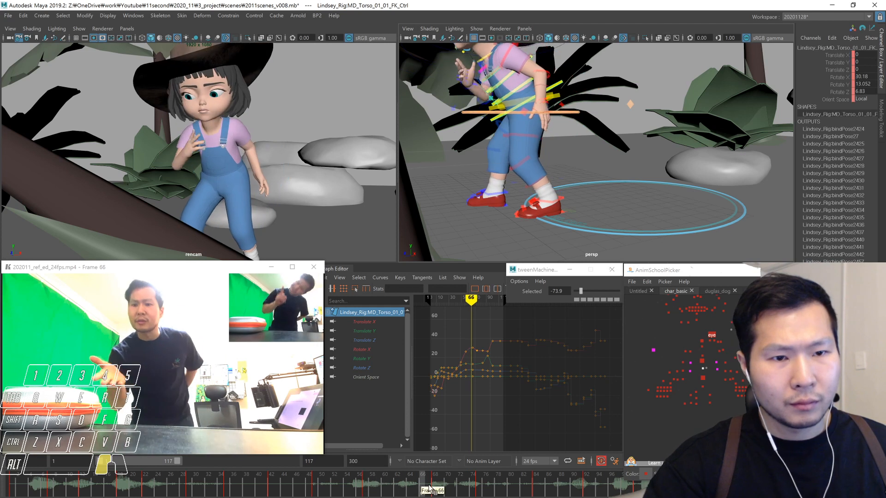
- Select the two upper torso FK controls and review their motion around frame 61
{"action": "left_click", "coordinate": [703, 362]}
{"action": "key", "text": "1"}
{"action": "key", "text": "1"}
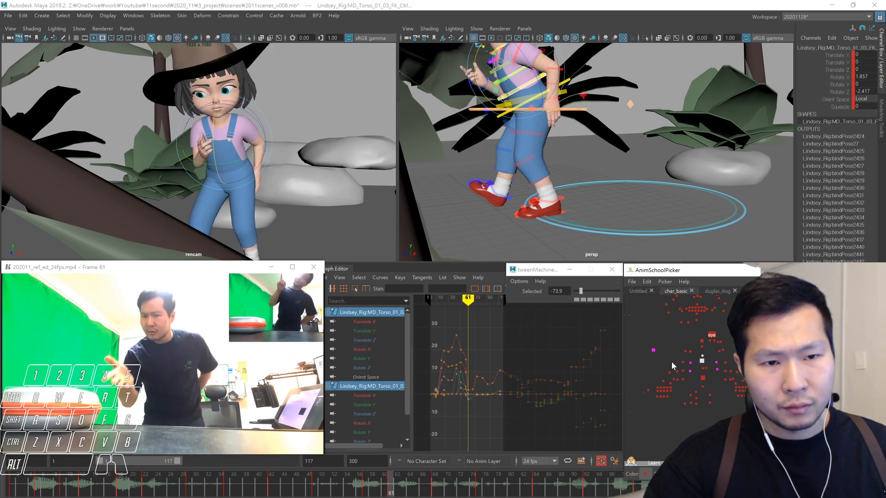
{"action": "mouse_move", "coordinate": [381, 484]}
{"action": "left_mouse_down"}
{"action": "mouse_move", "coordinate": [457, 478]}
{"action": "mouse_move", "coordinate": [489, 459]}
{"action": "mouse_move", "coordinate": [372, 469]}
{"action": "mouse_move", "coordinate": [366, 490]}
{"action": "mouse_move", "coordinate": [426, 488]}
{"action": "mouse_move", "coordinate": [369, 493]}
{"action": "mouse_move", "coordinate": [418, 488]}
{"action": "mouse_move", "coordinate": [425, 473]}
{"action": "mouse_move", "coordinate": [391, 490]}
{"action": "left_mouse_up"}
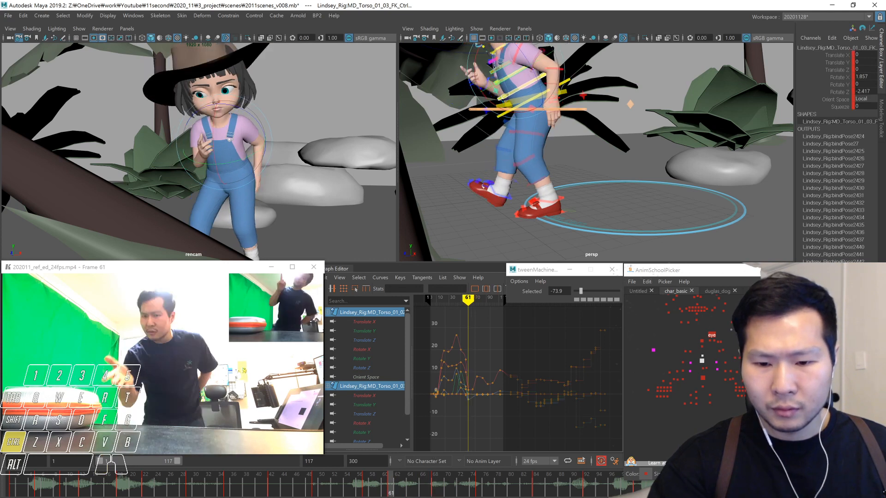
- Examine the lower torso FK control's rotation curves while stepping through the frames from 57 past 63
{"action": "left_click", "coordinate": [703, 368]}
{"action": "left_click_drag", "start_coordinate": [489, 337], "coordinate": [454, 384]}
{"action": "key", "text": "f"}
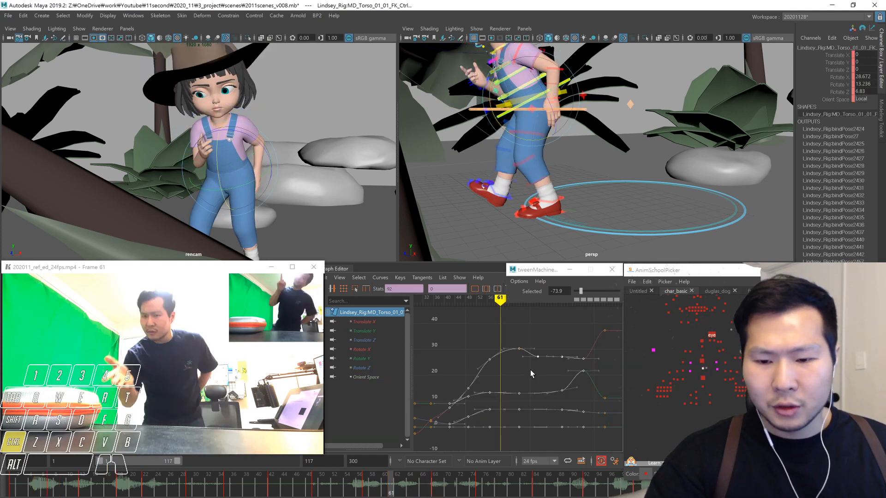
{"action": "left_click", "coordinate": [529, 392]}
{"action": "key", "text": "comma"}
{"action": "key", "text": "alt+period"}
{"action": "key", "text": "alt+period"}
{"action": "key", "text": "alt+period"}
{"action": "key", "text": "alt+period"}
{"action": "key", "text": "alt+period"}
{"action": "key", "text": "alt+period"}
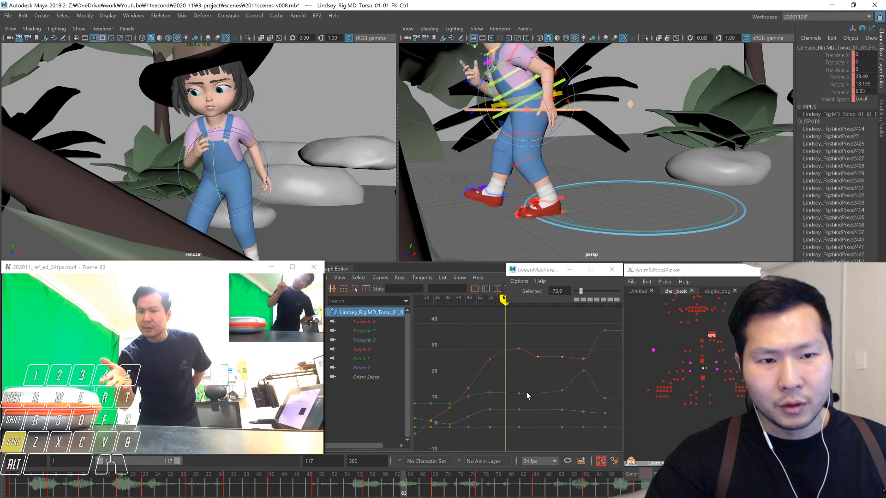
{"action": "key", "text": "alt+period"}
{"action": "key", "text": "alt+period"}
{"action": "left_click", "coordinate": [493, 390]}
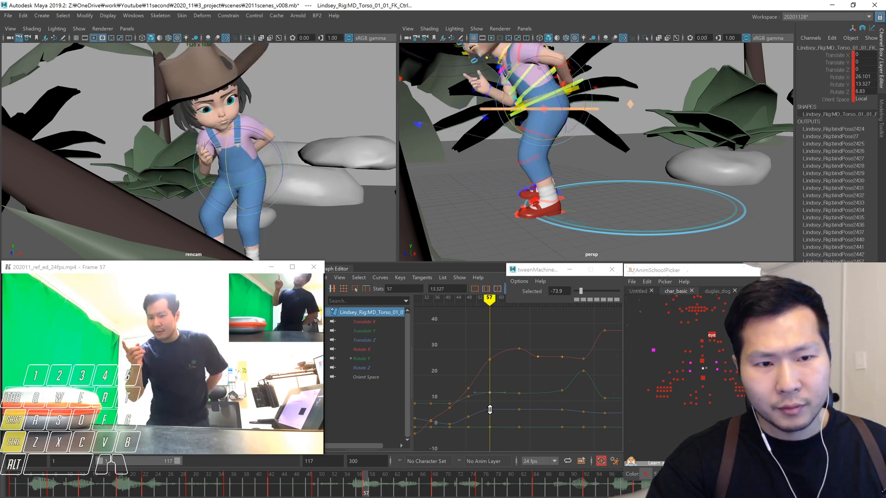
{"action": "key", "text": "alt+period"}
{"action": "key", "text": "alt+period"}
{"action": "key", "text": "alt+period"}
{"action": "key", "text": "alt+period"}
{"action": "key", "text": "alt+period"}
{"action": "key", "text": "alt+period"}
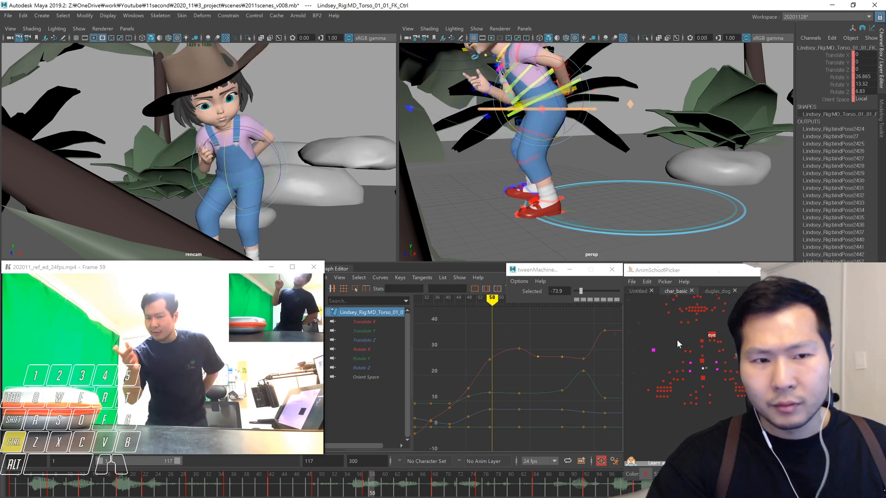
- Raise the Rotate X keys of the two upper torso FK controls at frame 61 to 4.64
{"action": "left_click", "coordinate": [702, 361], "text": "shift"}
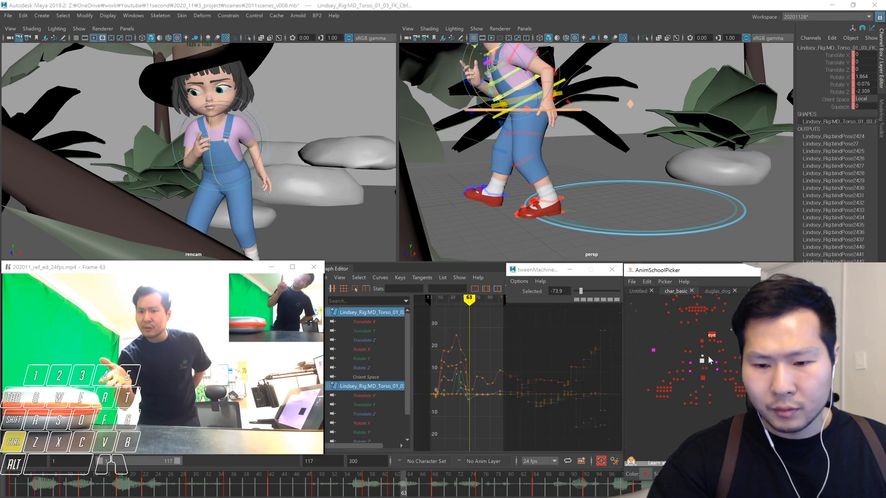
{"action": "key", "text": "f"}
{"action": "key", "text": "alt+comma"}
{"action": "key", "text": "alt+comma"}
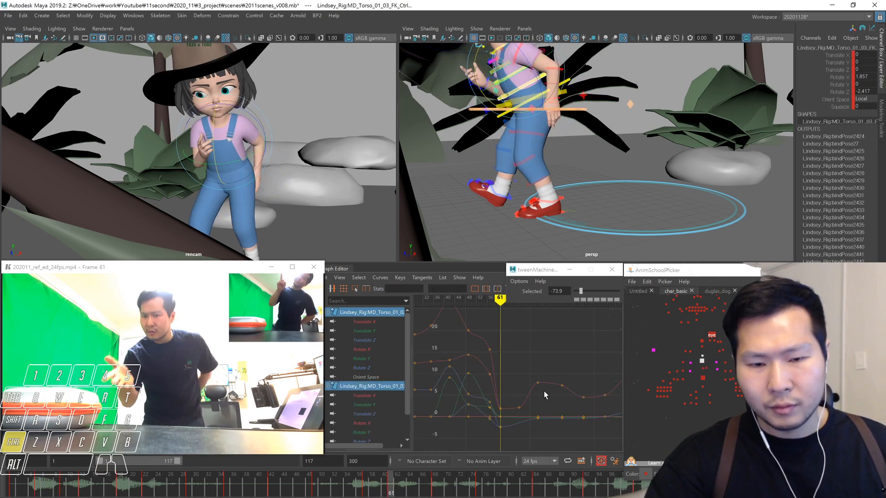
{"action": "middle_click_drag", "start_coordinate": [501, 415], "coordinate": [505, 412], "text": "ctrl+shift"}
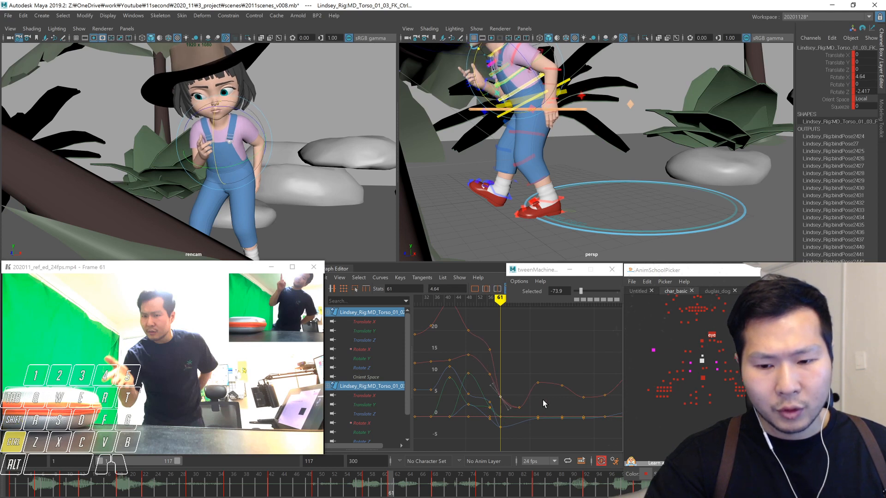
- Step forward frame by frame through frame 73 to examine the upper torso motion against the reference video
{"action": "key", "text": "comma"}
{"action": "key", "text": "alt+period"}
{"action": "key", "text": "alt+period"}
{"action": "key", "text": "alt+period"}
{"action": "key", "text": "alt+period"}
{"action": "key", "text": "alt+period"}
{"action": "key", "text": "alt+period"}
{"action": "key", "text": "alt+period"}
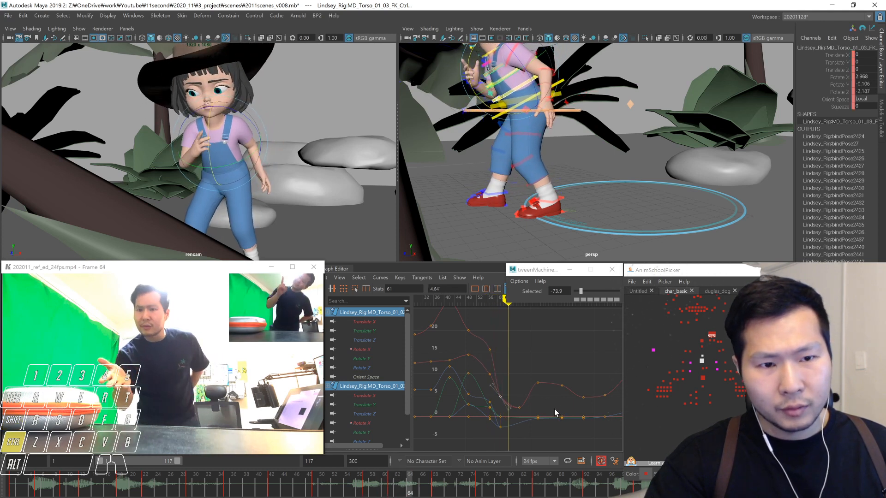
{"action": "key", "text": "alt+period"}
{"action": "key", "text": "alt+period"}
{"action": "key", "text": "alt+period"}
{"action": "key", "text": "alt+period"}
{"action": "key", "text": "alt+period"}
{"action": "key", "text": "alt+period"}
{"action": "key", "text": "alt+period"}
{"action": "key", "text": "alt+period"}
{"action": "key", "text": "alt+period"}
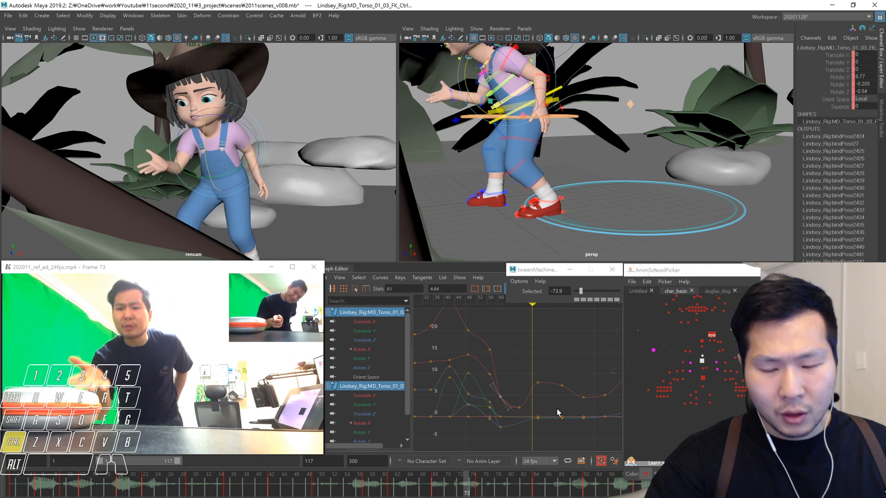
- Rotate the lower torso FK control at frame 75 to 36.397, 13.12, 6.82
{"action": "key", "text": "alt+period"}
{"action": "key", "text": "alt+period"}
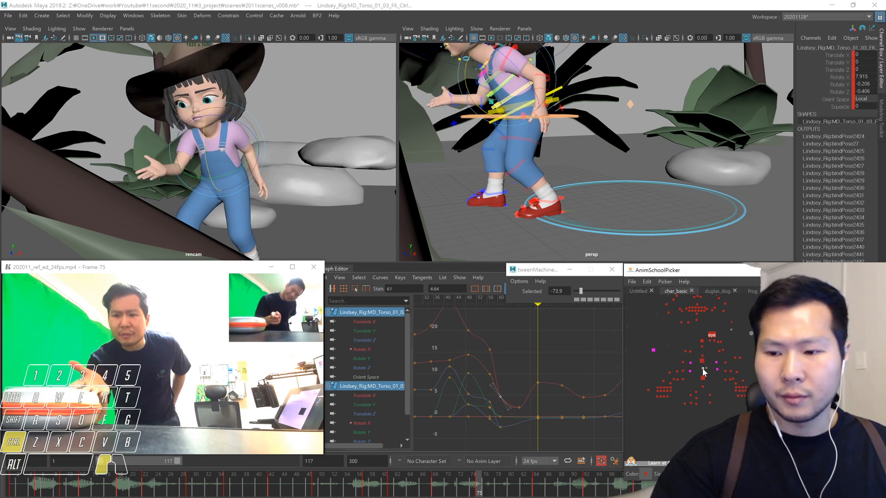
{"action": "left_click", "coordinate": [701, 342]}
{"action": "left_click_drag", "start_coordinate": [498, 137], "coordinate": [530, 98]}
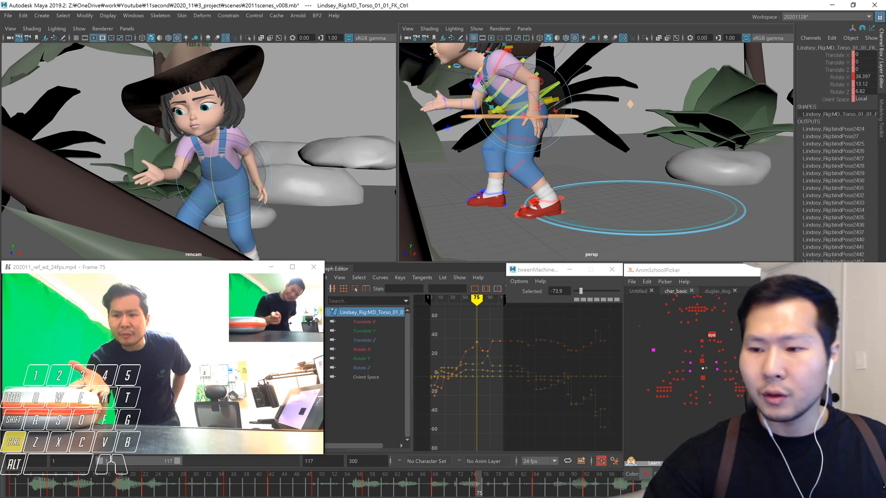
- Load the S_frog_v03.mb reference into the scene and return to the character's control picker
{"action": "left_click", "coordinate": [681, 438], "text": "ctrl"}
{"action": "left_click", "coordinate": [722, 389]}
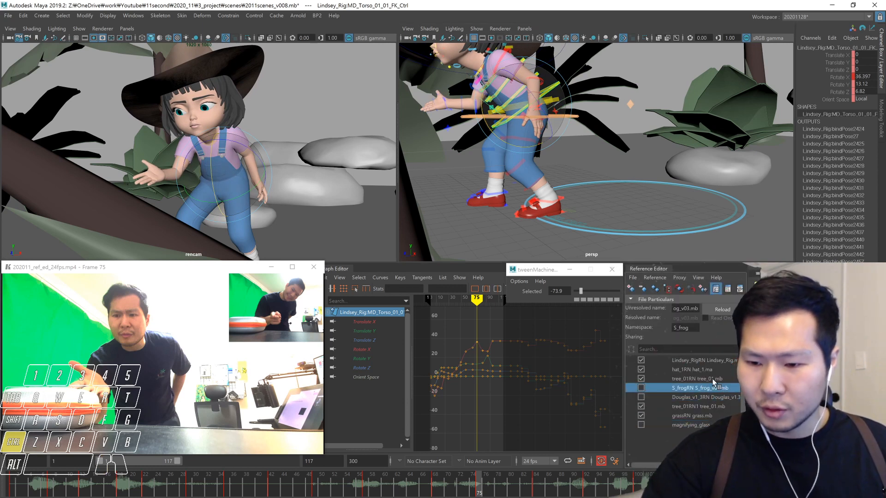
{"action": "left_click", "coordinate": [641, 388]}
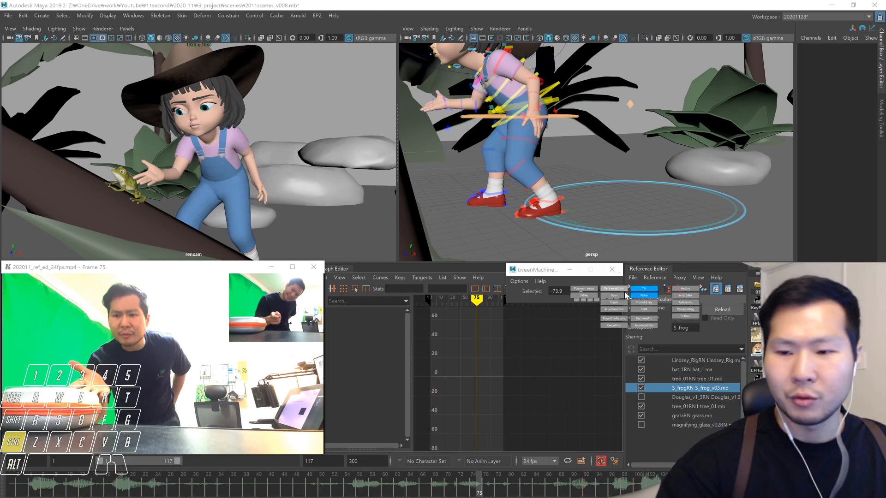
{"action": "left_click", "coordinate": [644, 298]}
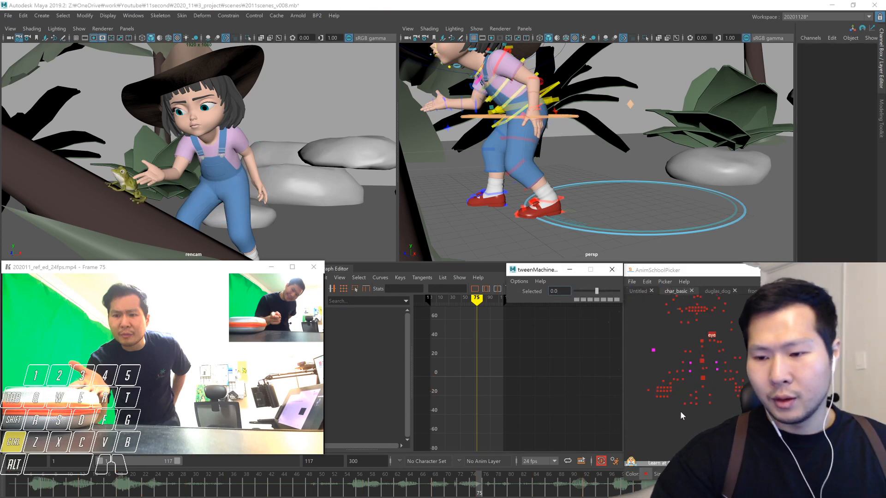
- Adjust the rotation of the upper and lower neck FK controls at frame 75 to raise the girl's face toward the frog
{"action": "left_click", "coordinate": [702, 341]}
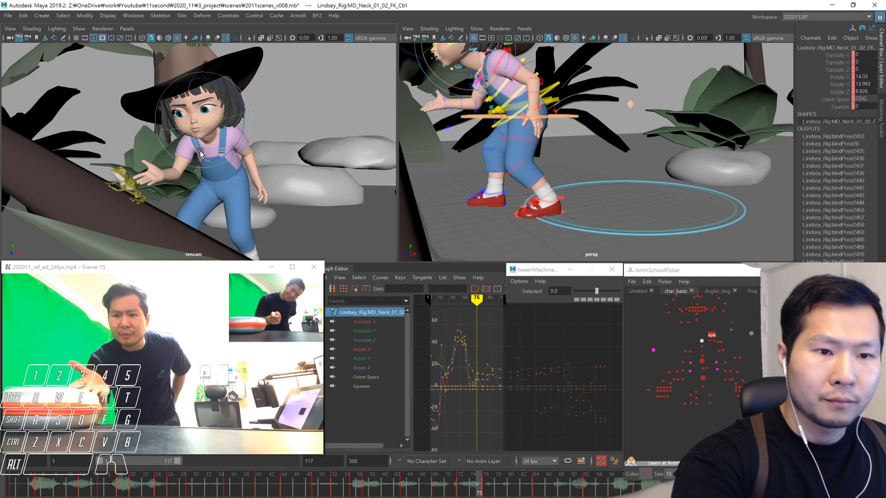
{"action": "left_click_drag", "start_coordinate": [235, 114], "coordinate": [237, 177]}
{"action": "left_click", "coordinate": [701, 347]}
{"action": "left_click_drag", "start_coordinate": [195, 136], "coordinate": [199, 148]}
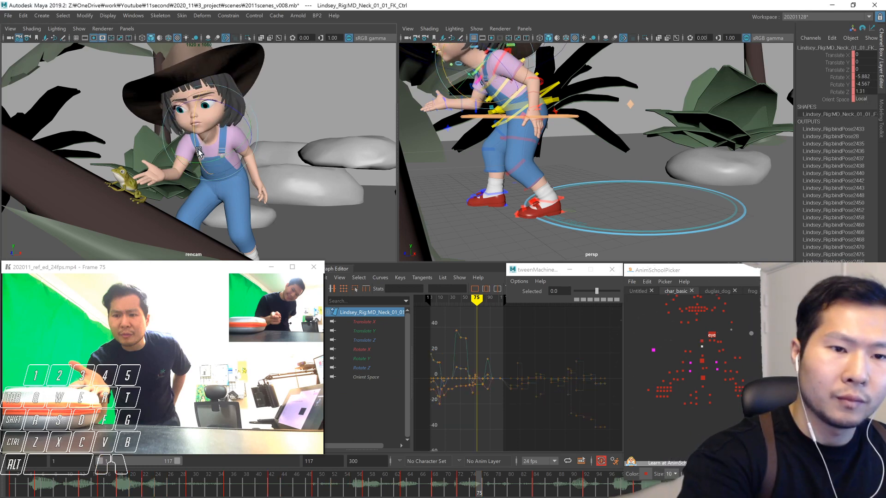
{"action": "left_click_drag", "start_coordinate": [511, 143], "coordinate": [623, 148], "text": "alt"}
{"action": "left_click_drag", "start_coordinate": [196, 136], "coordinate": [199, 150]}
- Blend the lower neck FK control's pose at frame 72 at 77.2 in tweenMachine and check the playback
{"action": "left_click_drag", "start_coordinate": [578, 351], "coordinate": [570, 351]}
{"action": "left_click", "coordinate": [613, 291]}
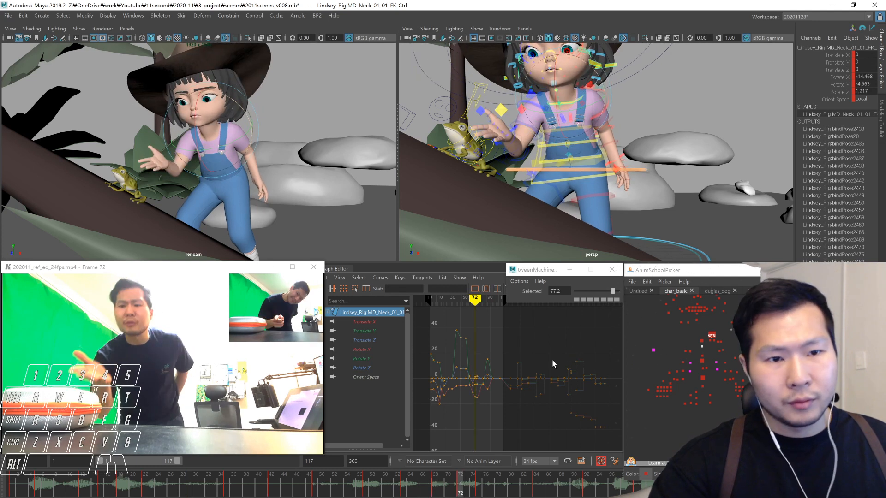
{"action": "key", "text": "alt+v"}
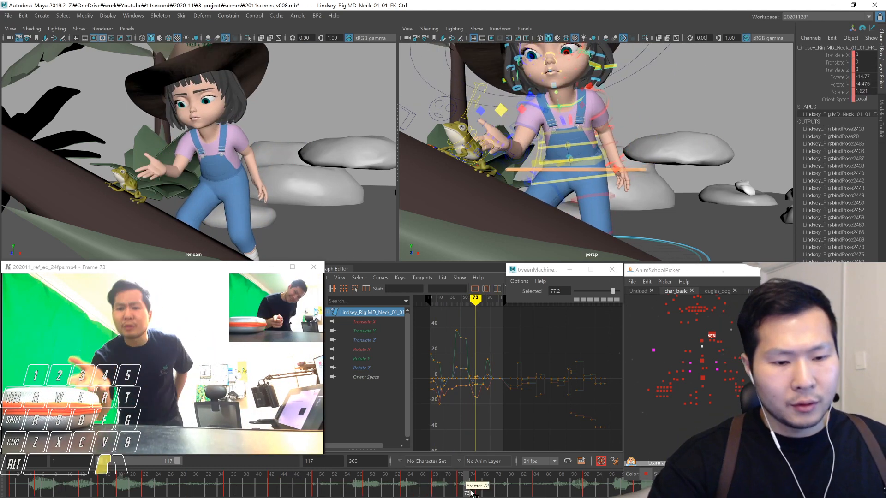
{"action": "left_click", "coordinate": [486, 487]}
{"action": "left_click", "coordinate": [480, 487]}
- Move the COG control at frame 75 to Translate X -1.922, Y -0.722 and Z 6.914
{"action": "left_click", "coordinate": [703, 378]}
{"action": "left_click", "coordinate": [430, 489]}
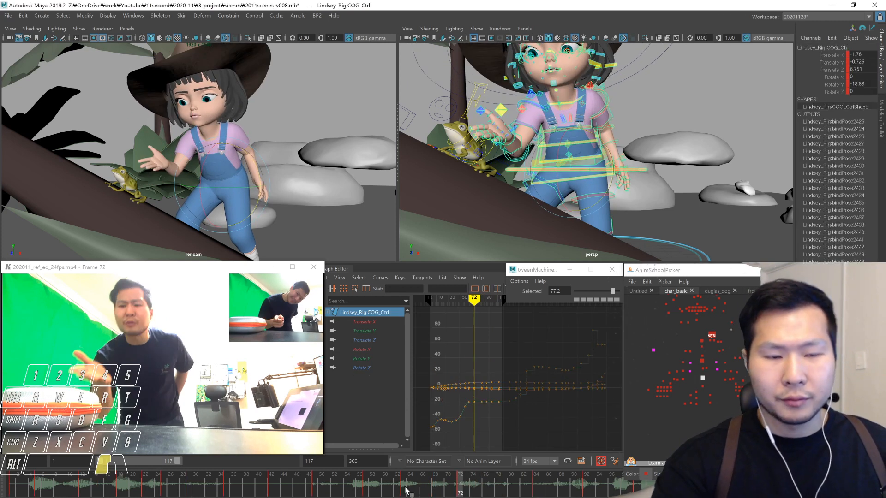
{"action": "left_click_drag", "start_coordinate": [430, 488], "coordinate": [480, 484]}
{"action": "key", "text": "w"}
{"action": "left_click_drag", "start_coordinate": [552, 185], "coordinate": [589, 220], "text": "alt"}
{"action": "middle_click_drag", "start_coordinate": [590, 226], "coordinate": [588, 226]}
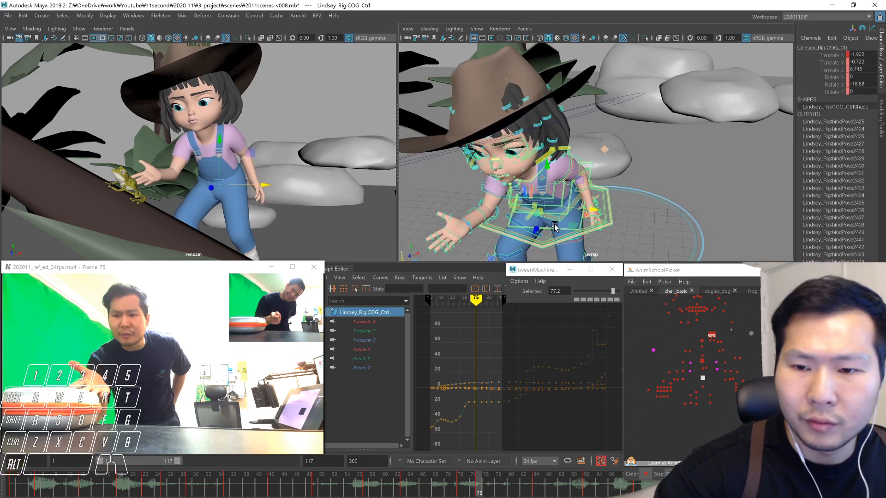
{"action": "middle_click_drag", "start_coordinate": [536, 232], "coordinate": [534, 233]}
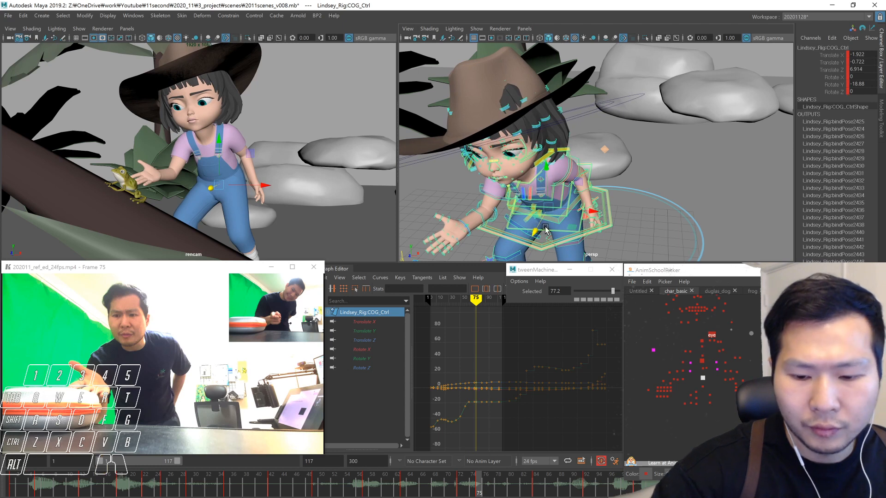
- Move the COG control at frame 68 to Translate X -1.667 and Translate Y -0.483
{"action": "left_click", "coordinate": [456, 472]}
{"action": "mouse_move", "coordinate": [448, 489]}
{"action": "left_mouse_down"}
{"action": "mouse_move", "coordinate": [406, 489]}
{"action": "mouse_move", "coordinate": [442, 488]}
{"action": "left_mouse_up"}
{"action": "key", "text": "alt+comma"}
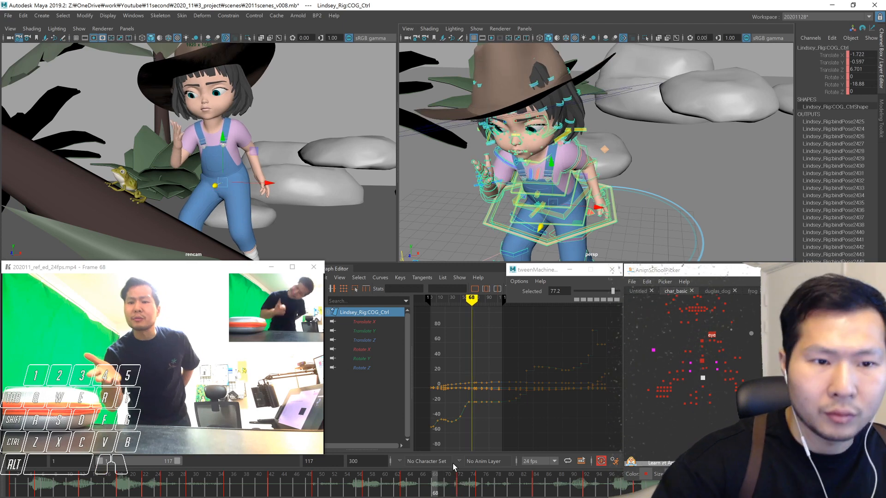
{"action": "left_click_drag", "start_coordinate": [223, 141], "coordinate": [225, 137]}
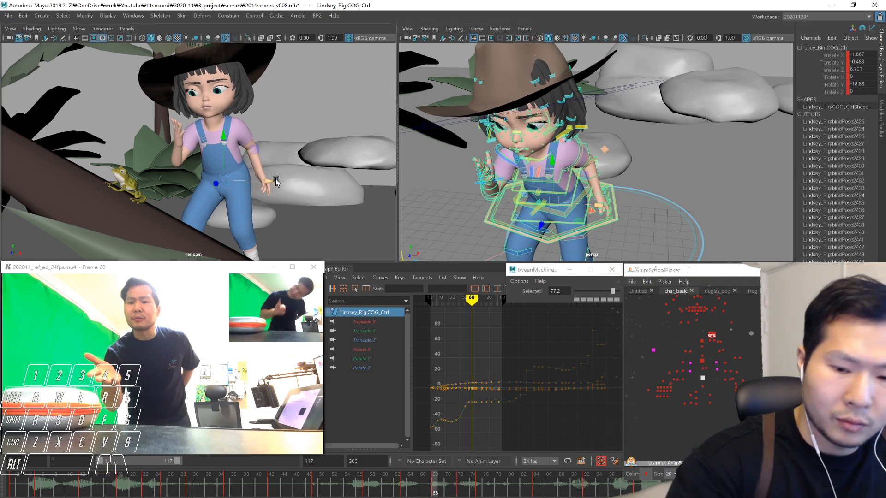
- Step through the frames around 68 and play back the animation to check the body's weight shift
{"action": "key", "text": "alt+period"}
{"action": "key", "text": "alt+period"}
{"action": "key", "text": "alt+period"}
{"action": "key", "text": "alt+period"}
{"action": "key", "text": "alt+comma"}
{"action": "key", "text": "alt+comma"}
{"action": "key", "text": "alt+comma"}
{"action": "key", "text": "alt+comma"}
{"action": "key", "text": "alt+comma"}
{"action": "key", "text": "alt+comma"}
{"action": "key", "text": "alt+comma"}
{"action": "key", "text": "alt+comma"}
{"action": "key", "text": "alt+comma"}
{"action": "key", "text": "alt+comma"}
{"action": "key", "text": "alt+comma"}
{"action": "key", "text": "alt+comma"}
{"action": "key", "text": "alt+comma"}
{"action": "key", "text": "alt+comma"}
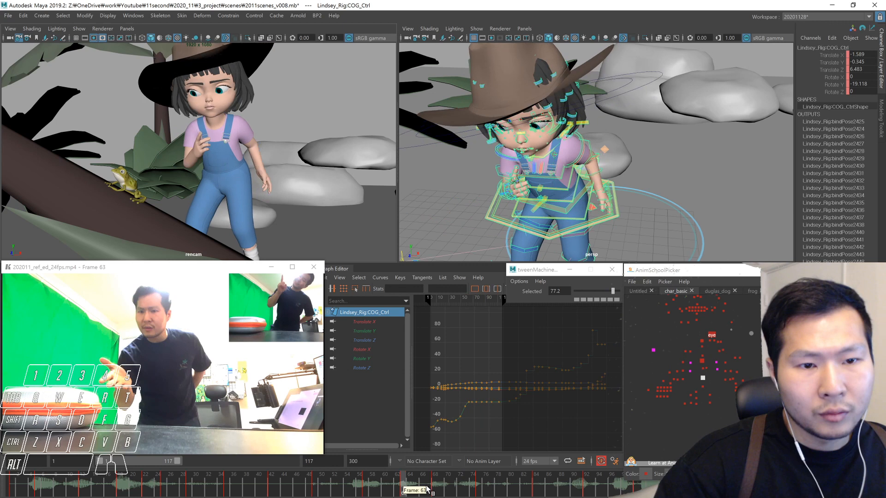
{"action": "key", "text": "alt+v"}
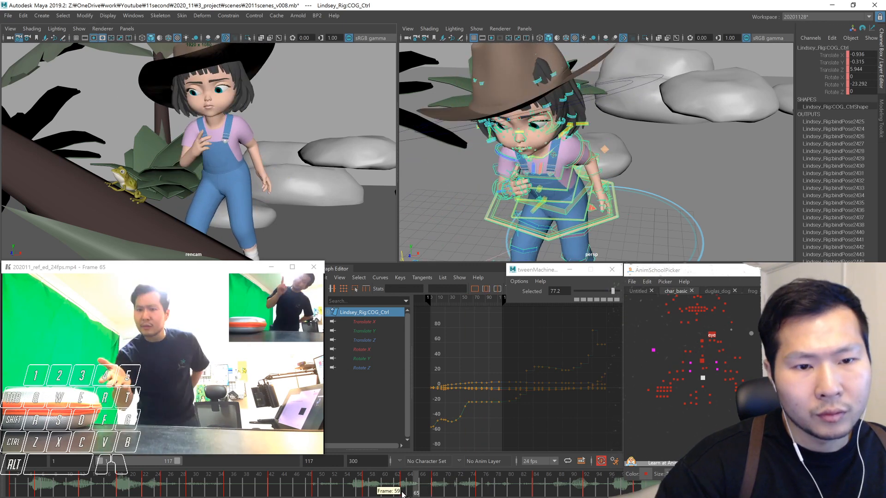
{"action": "key", "text": "alt+v"}
- Compare the body's path from frame 50 to 63 and move the COG control at frame 63 to Translate X -1.291, Y -0.416
{"action": "left_click_drag", "start_coordinate": [374, 484], "coordinate": [404, 494]}
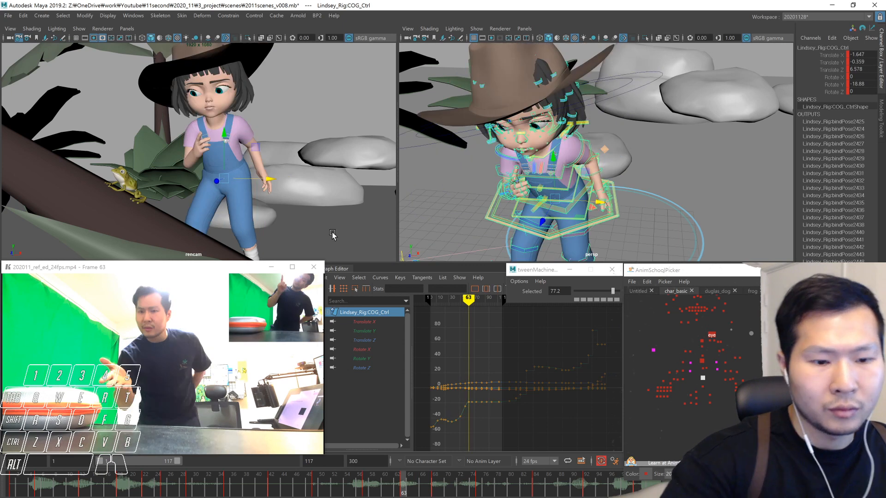
{"action": "key", "text": "comma"}
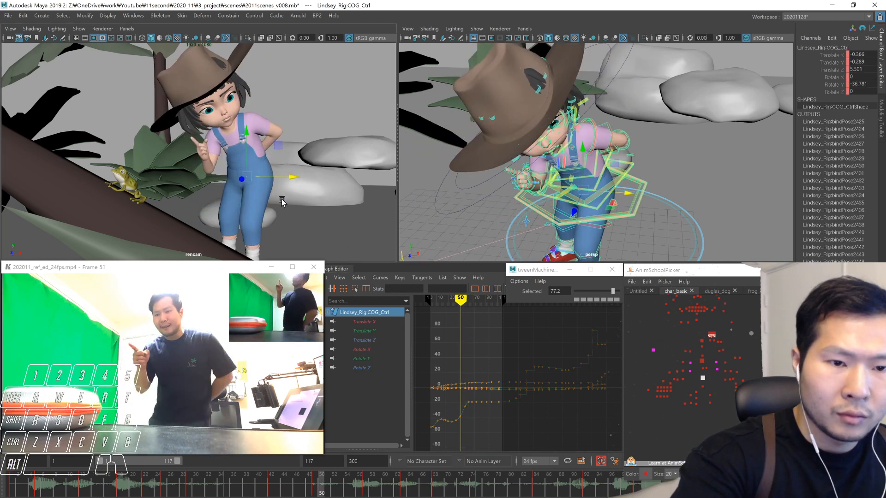
{"action": "key", "text": "alt+period"}
{"action": "key", "text": "alt+period"}
{"action": "key", "text": "alt+period"}
{"action": "key", "text": "alt+period"}
{"action": "key", "text": "alt+period"}
{"action": "key", "text": "alt+period"}
{"action": "key", "text": "alt+period"}
{"action": "key", "text": "alt+period"}
{"action": "key", "text": "alt+period"}
{"action": "key", "text": "alt+period"}
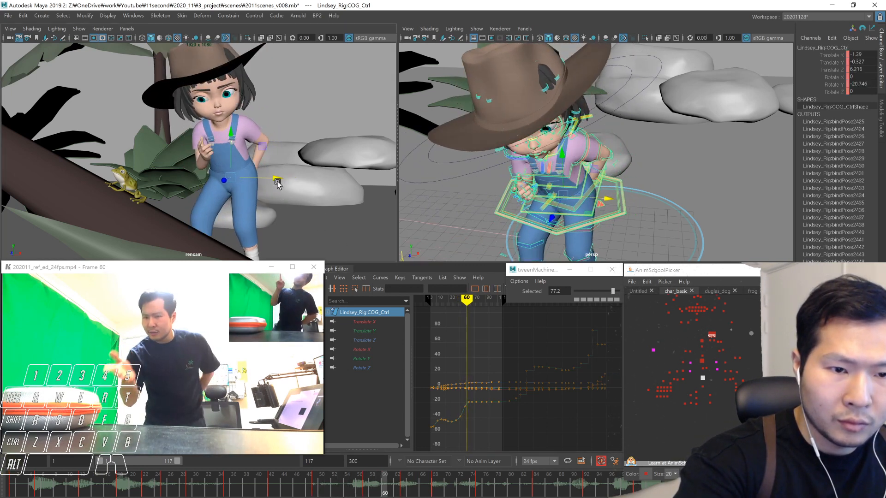
{"action": "key", "text": "alt+period"}
{"action": "key", "text": "alt+period"}
{"action": "key", "text": "alt+period"}
{"action": "left_click_drag", "start_coordinate": [275, 180], "coordinate": [277, 182]}
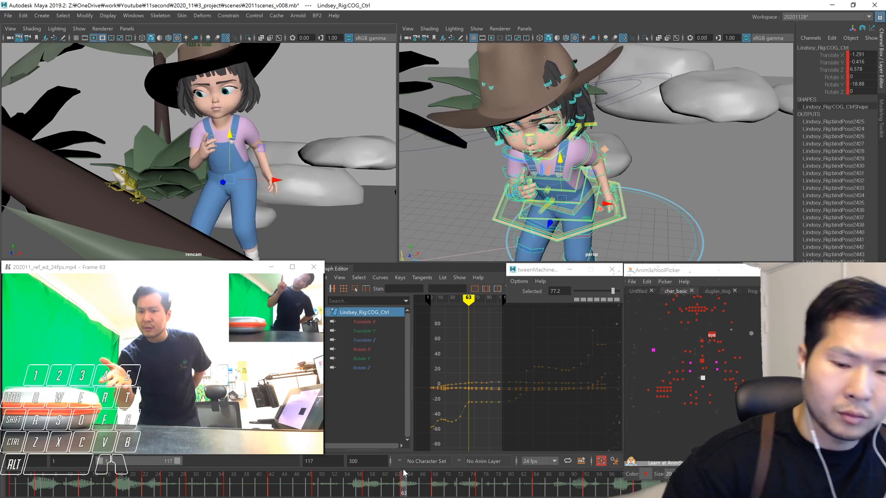
- Play back the animation, review the shot in the 73–189 playback range, and restore the range to 1–117
{"action": "left_click", "coordinate": [353, 483]}
{"action": "key", "text": "alt+v"}
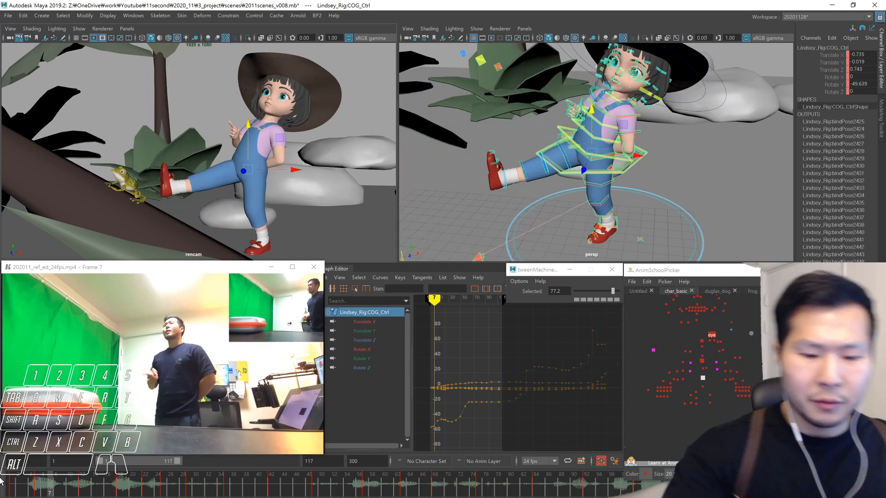
{"action": "left_click_drag", "start_coordinate": [157, 461], "coordinate": [208, 479]}
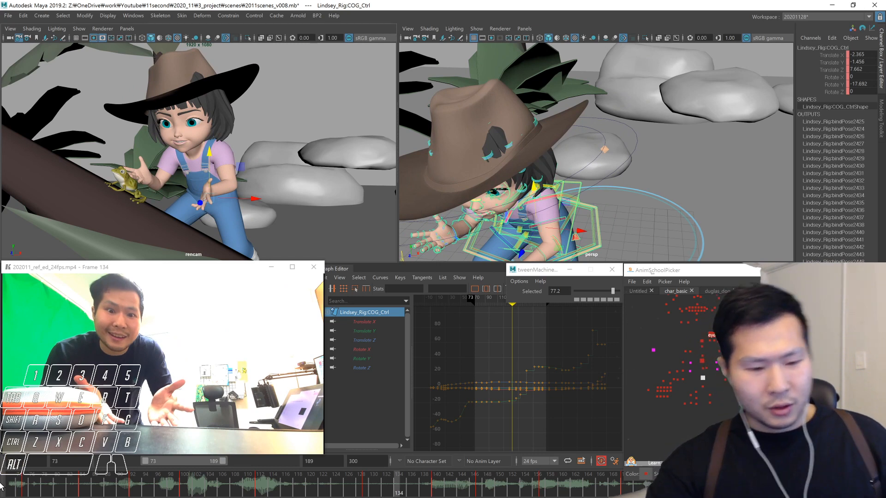
{"action": "left_click_drag", "start_coordinate": [162, 460], "coordinate": [125, 457]}
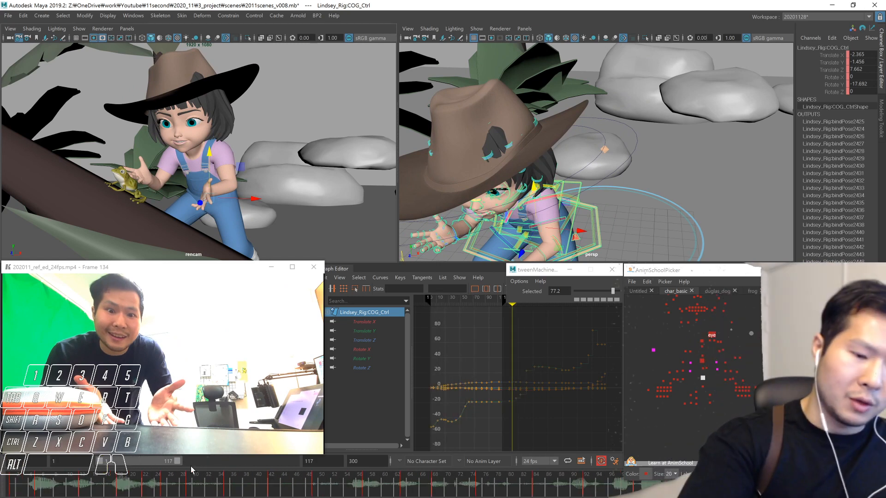